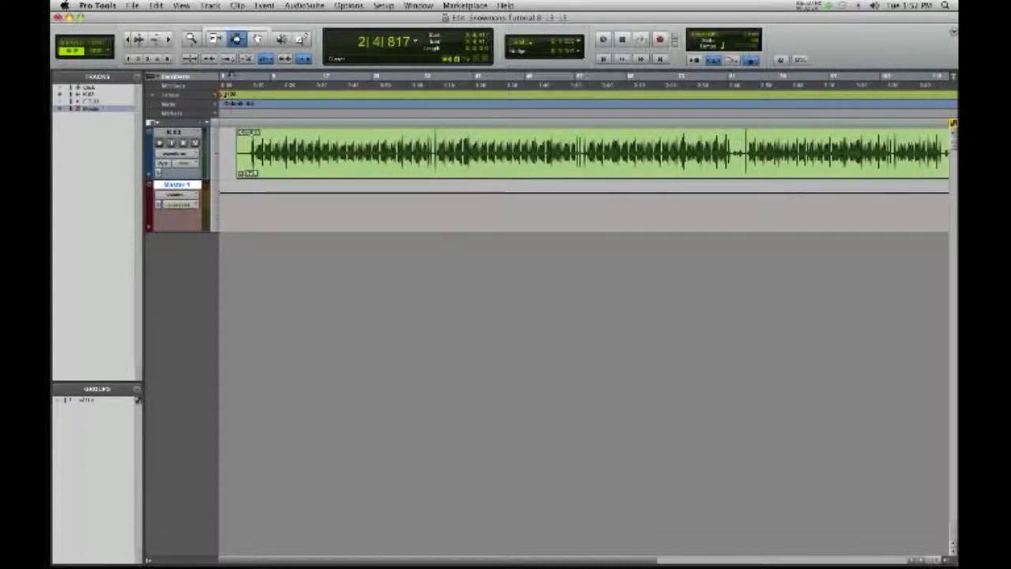
Step: Create one new mono audio track directly below the K.03 track and name it K S
click(170, 132)
key(super+shift+n)
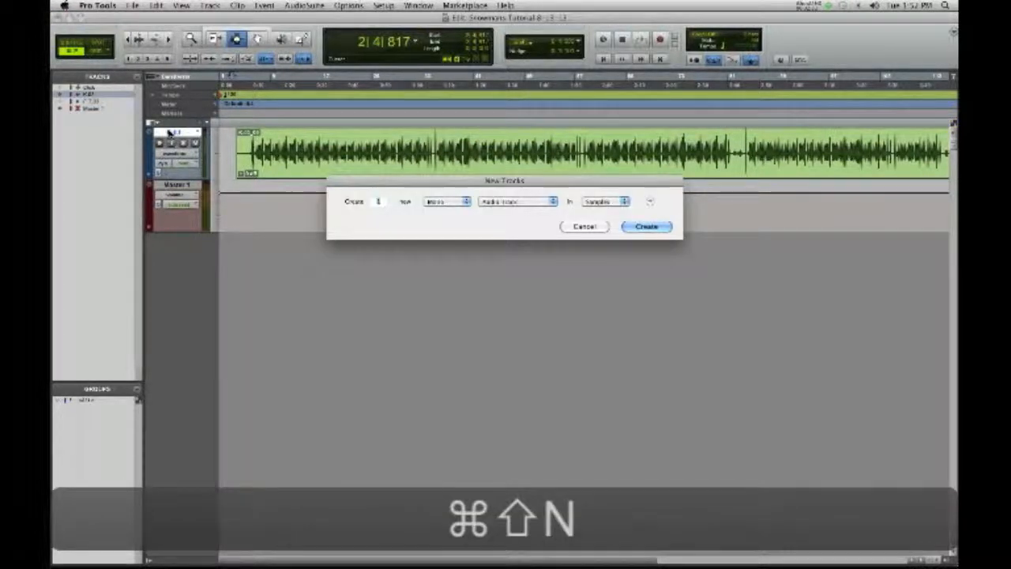
key(Return)
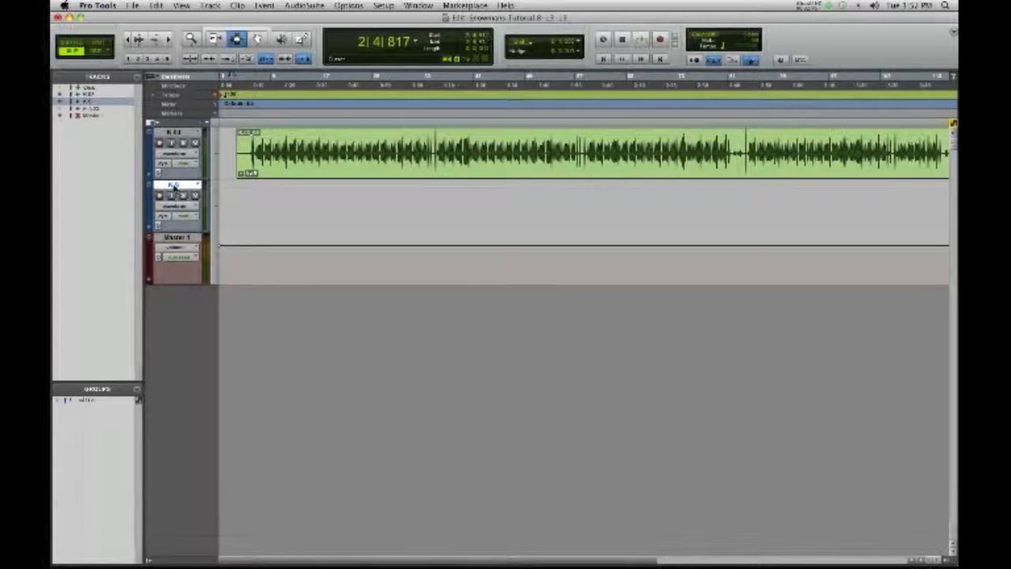
Step: In the mixer, route the K.03 track's output to Bus 1 (Mono) and set the K S track's input to Bus 1 (Mono)
key(super+equal)
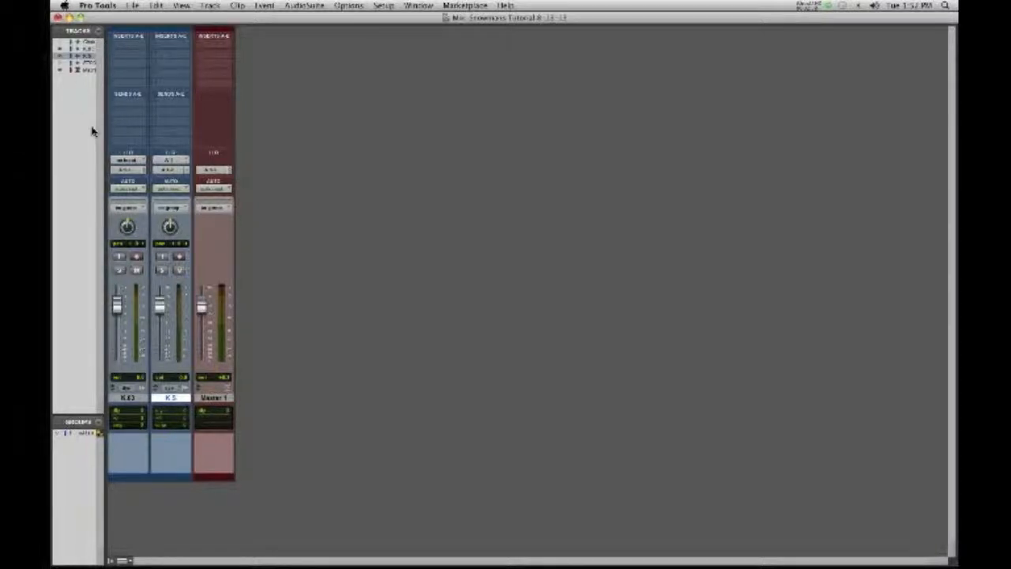
click(127, 161)
mouse_move(153, 181)
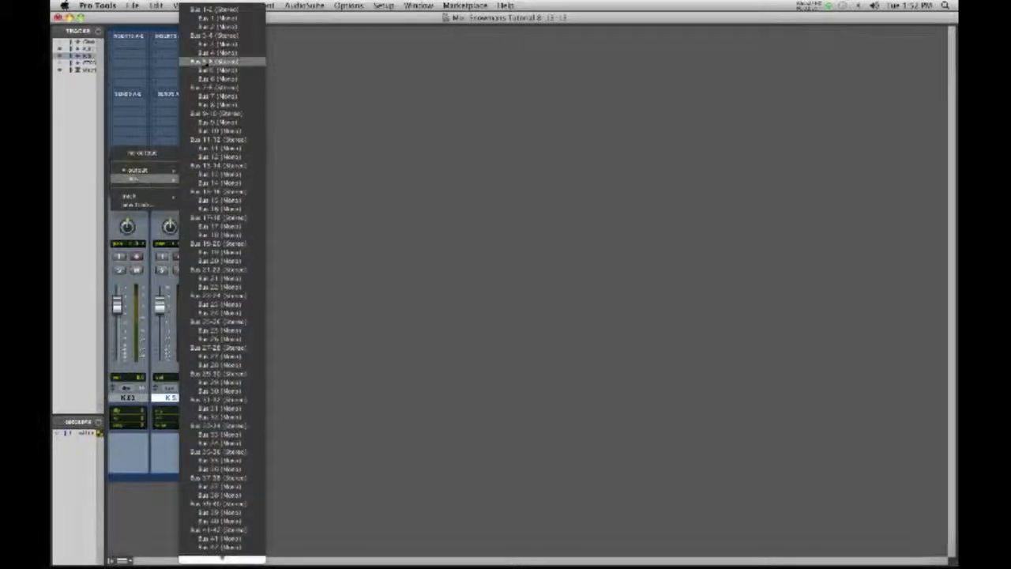
click(220, 18)
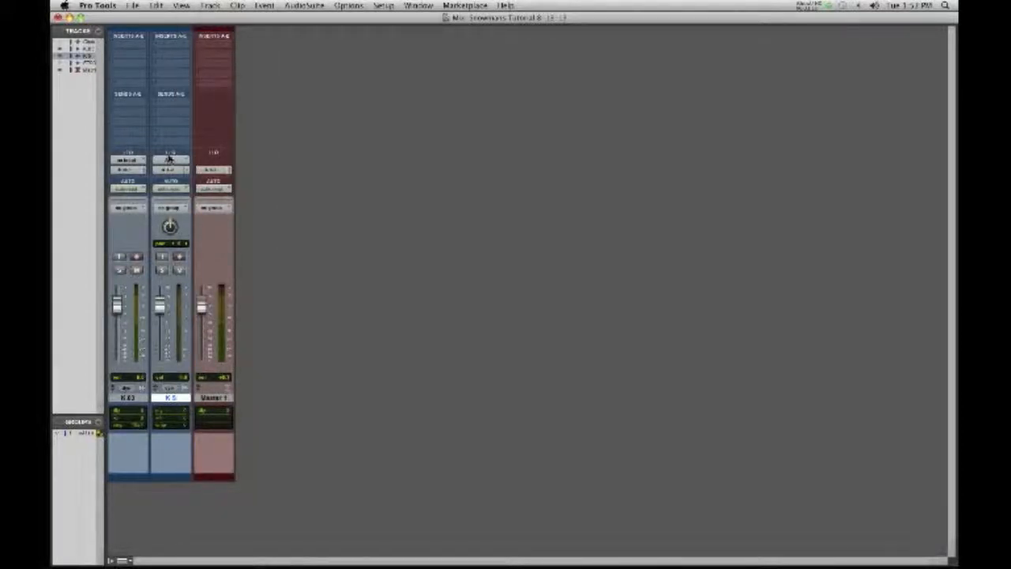
click(169, 162)
mouse_move(178, 170)
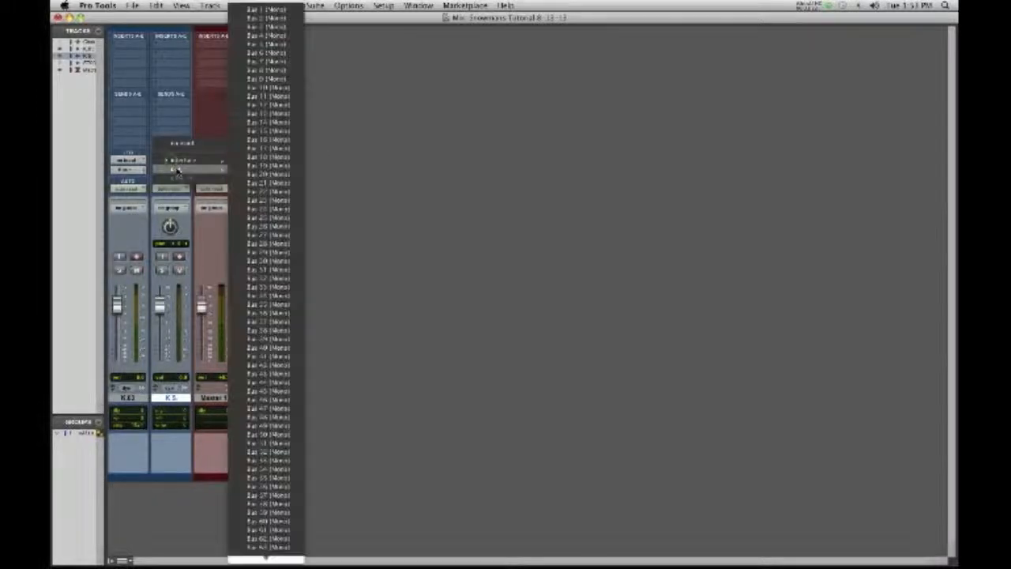
click(269, 9)
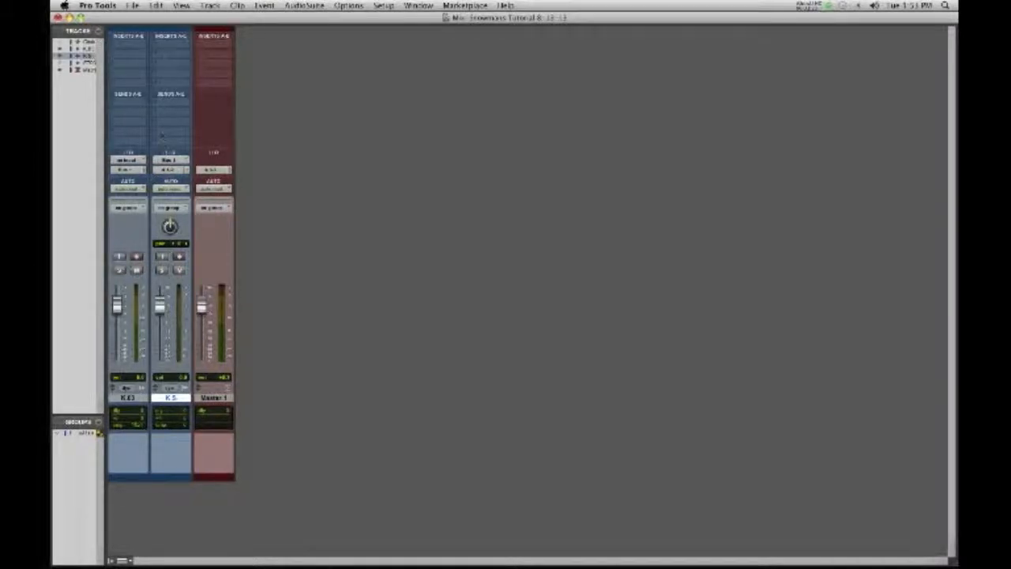
Step: Insert TL Drum Rehab (mono) in the first insert slot of the K.03 track and set its number of zones to 1
click(122, 47)
mouse_move(149, 65)
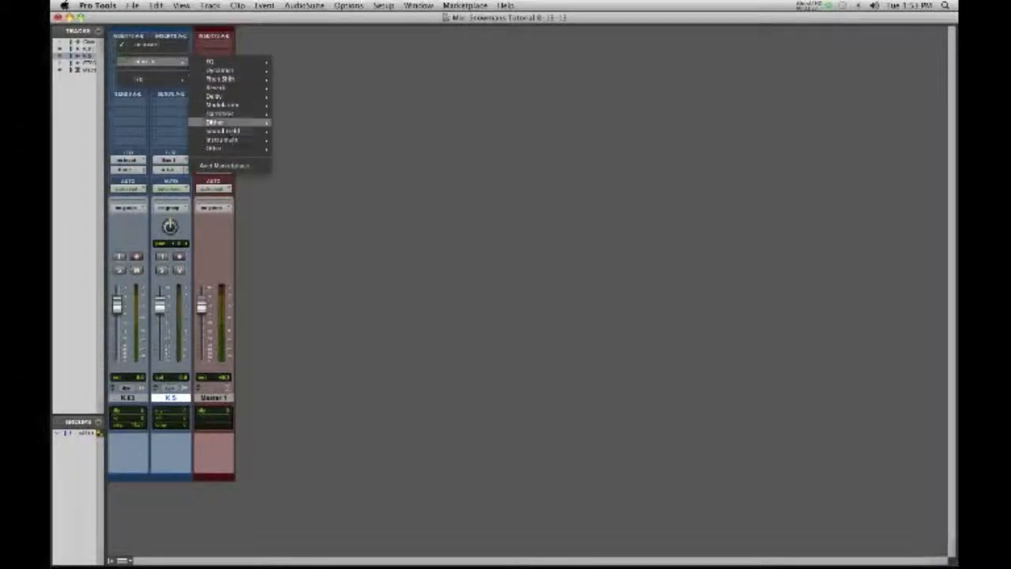
mouse_move(234, 140)
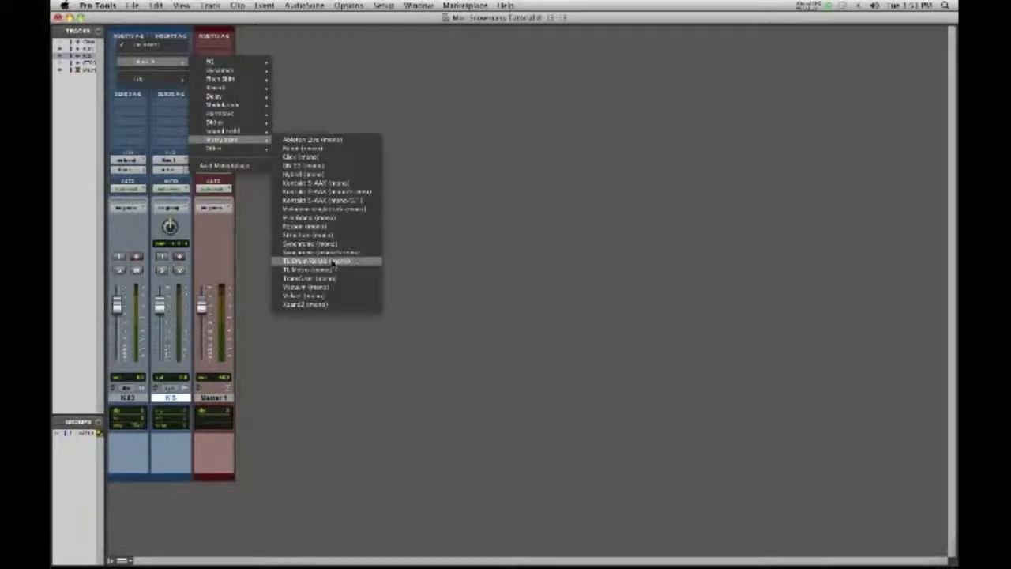
click(332, 262)
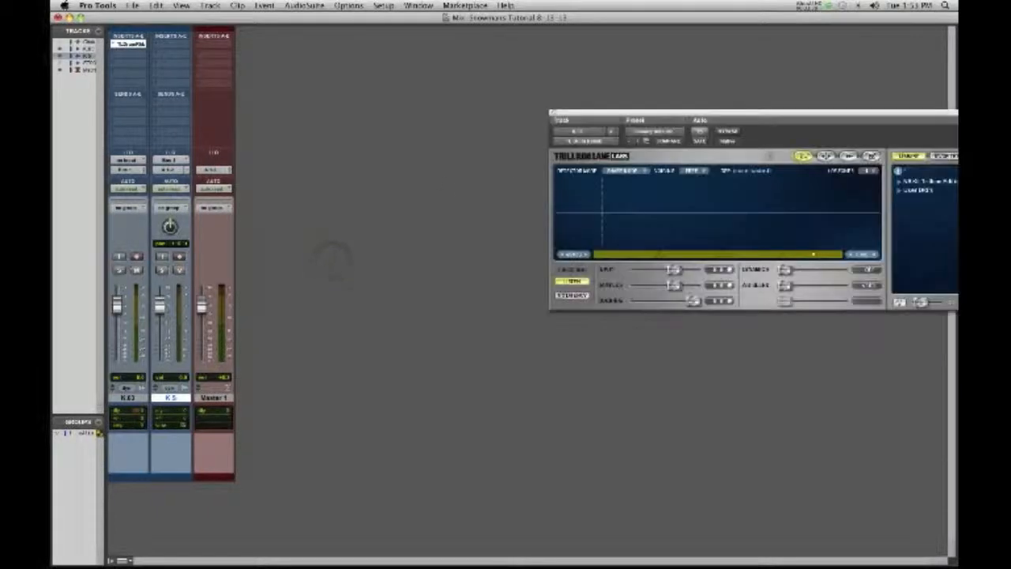
drag(593, 113, 343, 94)
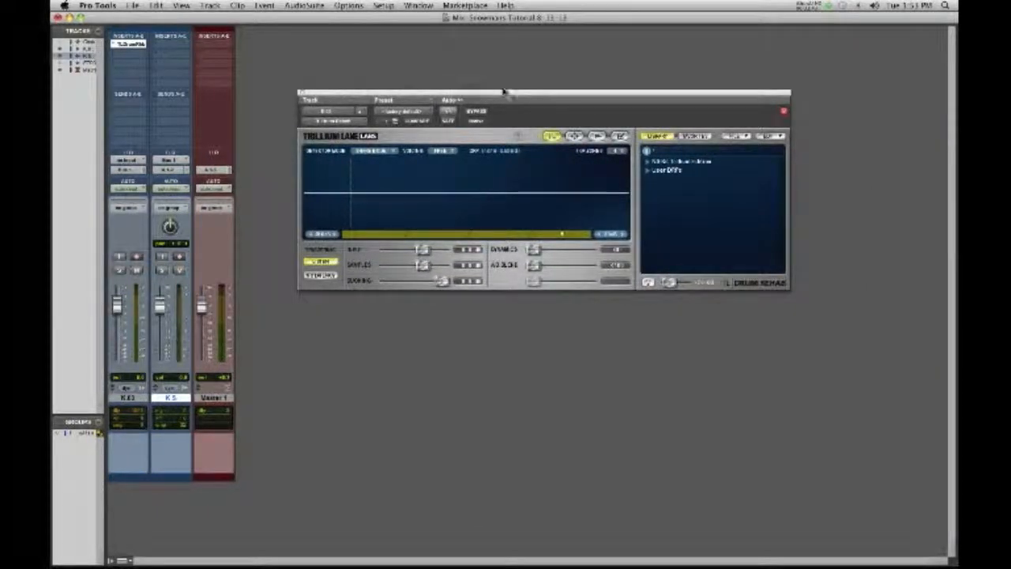
drag(573, 96, 481, 100)
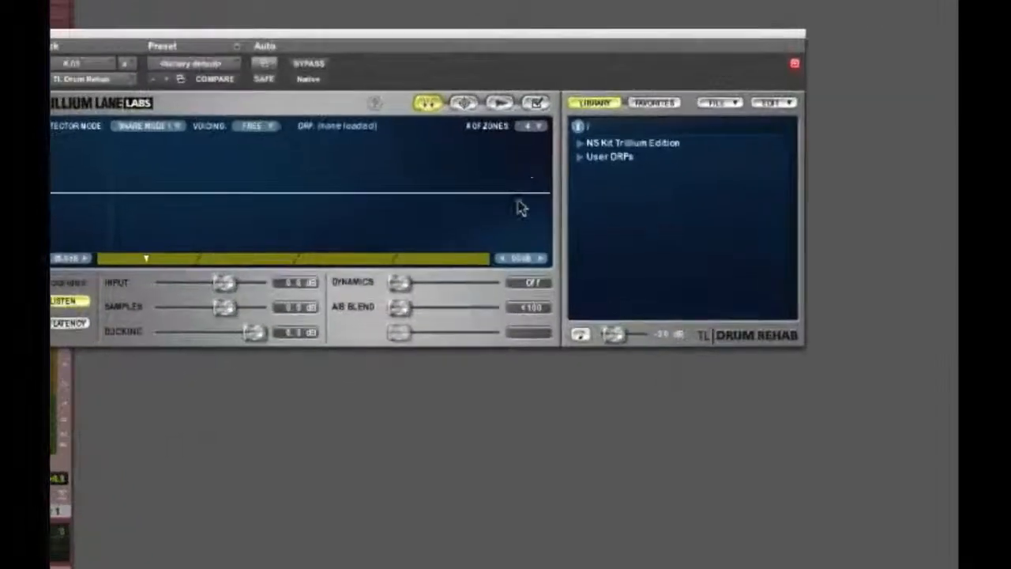
click(536, 126)
click(540, 84)
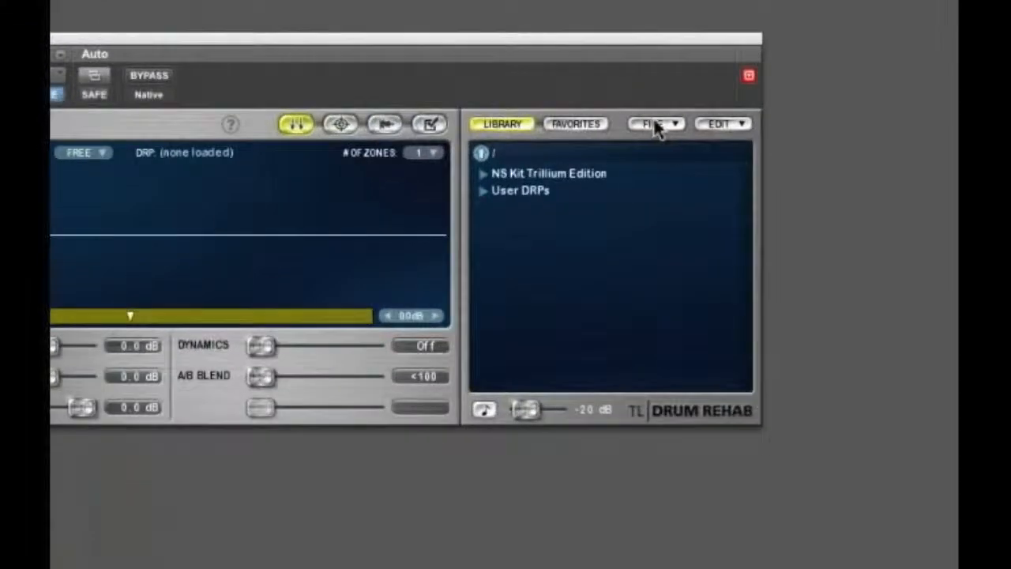
Step: Browse the volumes to Snow's Hottness/Samples and Sounds/Snow's Samples, load Snow Kick 3.aif into the zone and show its waveform
click(654, 126)
click(667, 192)
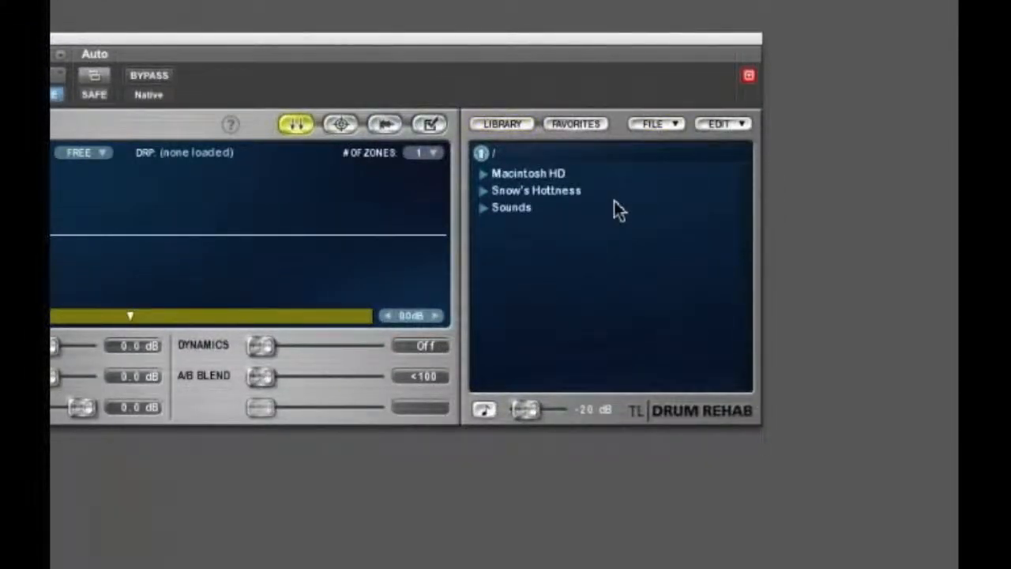
double_click(533, 191)
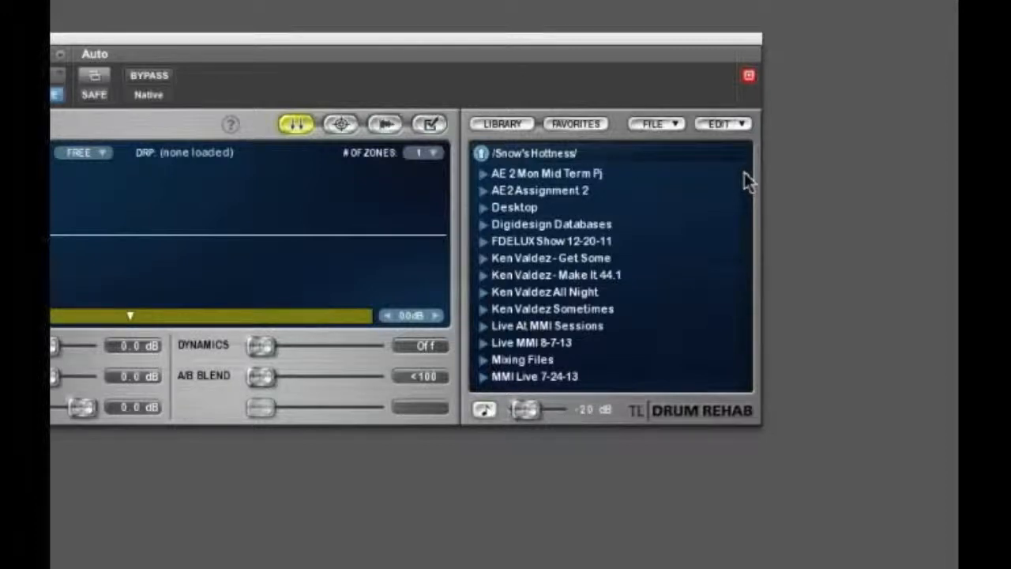
scroll(743, 199, down, 5)
scroll(740, 254, down, 3)
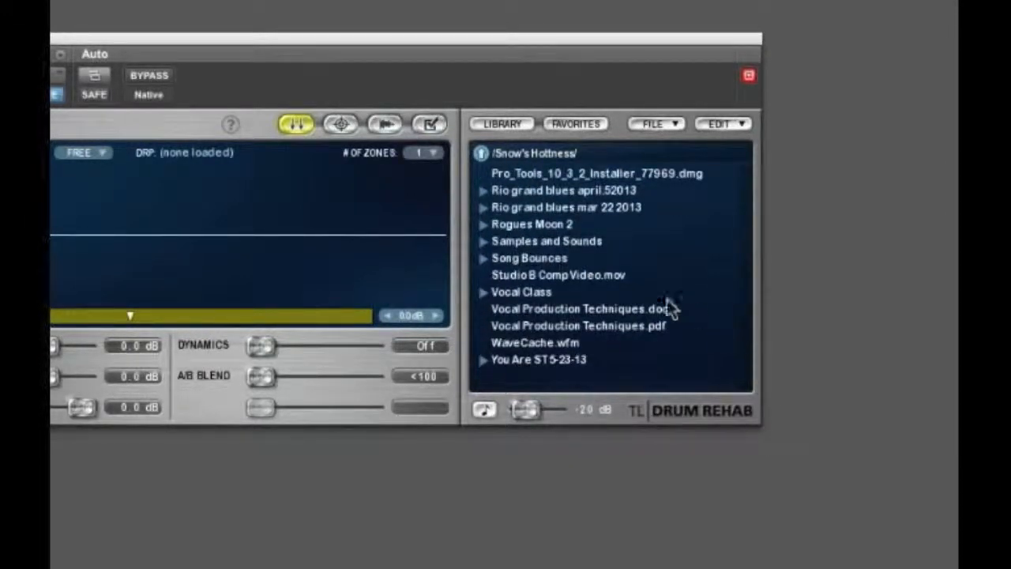
double_click(592, 241)
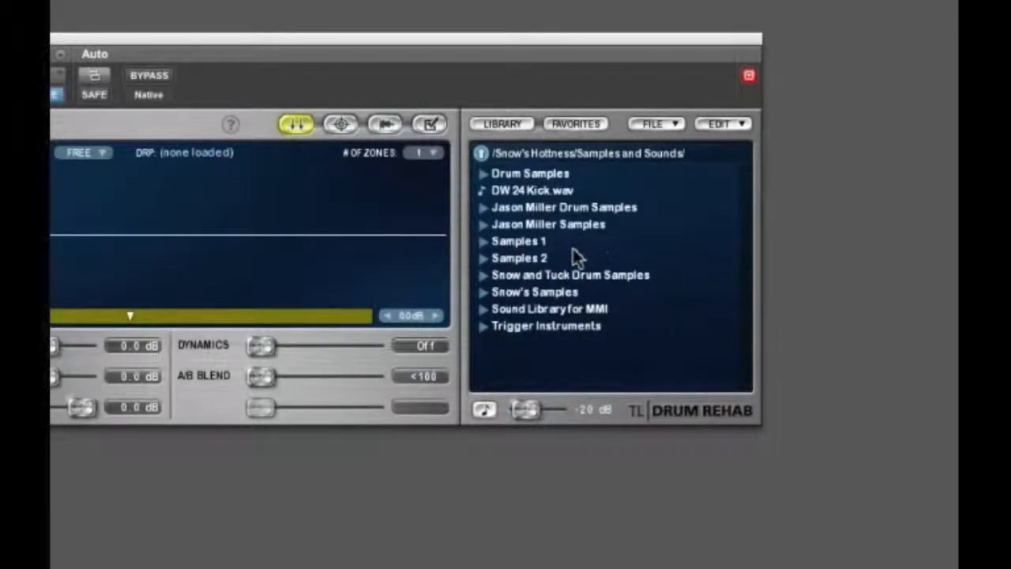
double_click(538, 291)
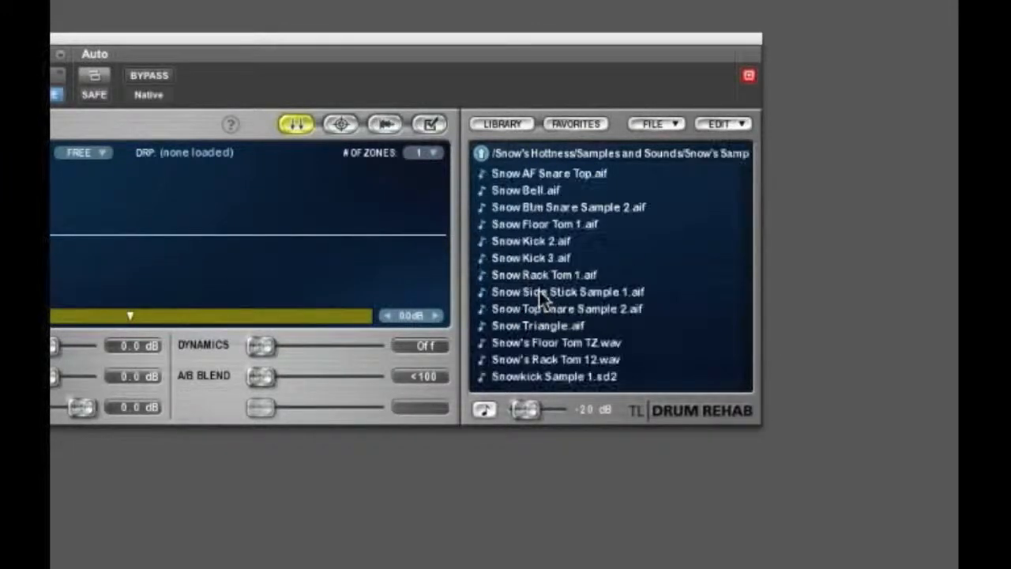
click(551, 258)
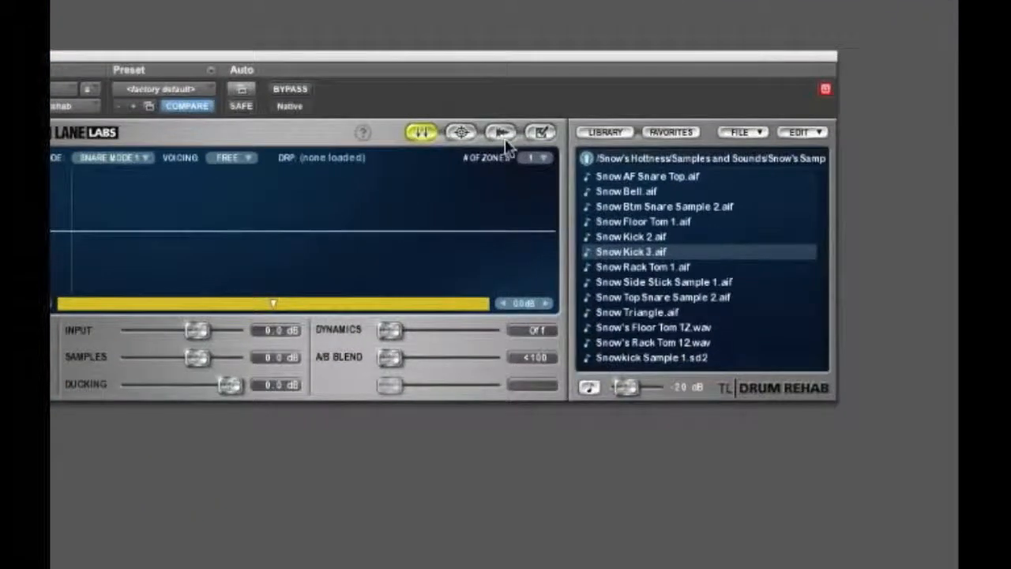
click(501, 132)
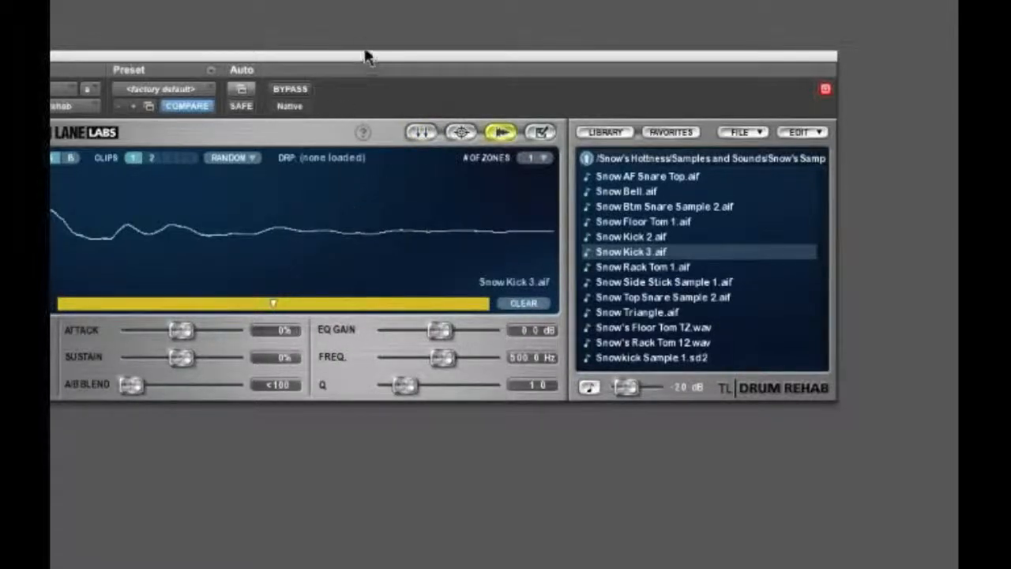
drag(454, 52, 564, 51)
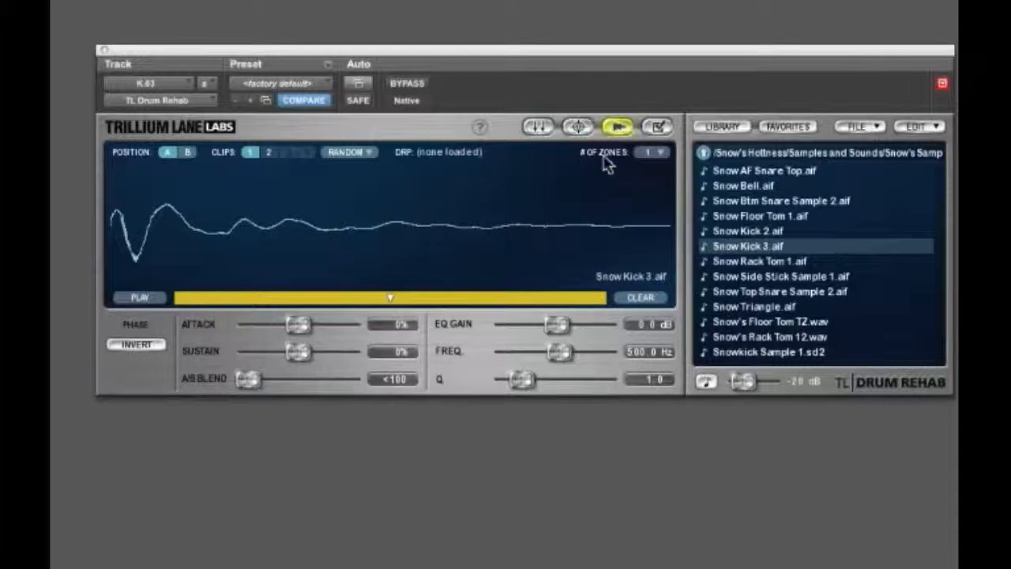
Step: Set the timeline buffer size to 50 MB in the plug-in's preferences
click(657, 126)
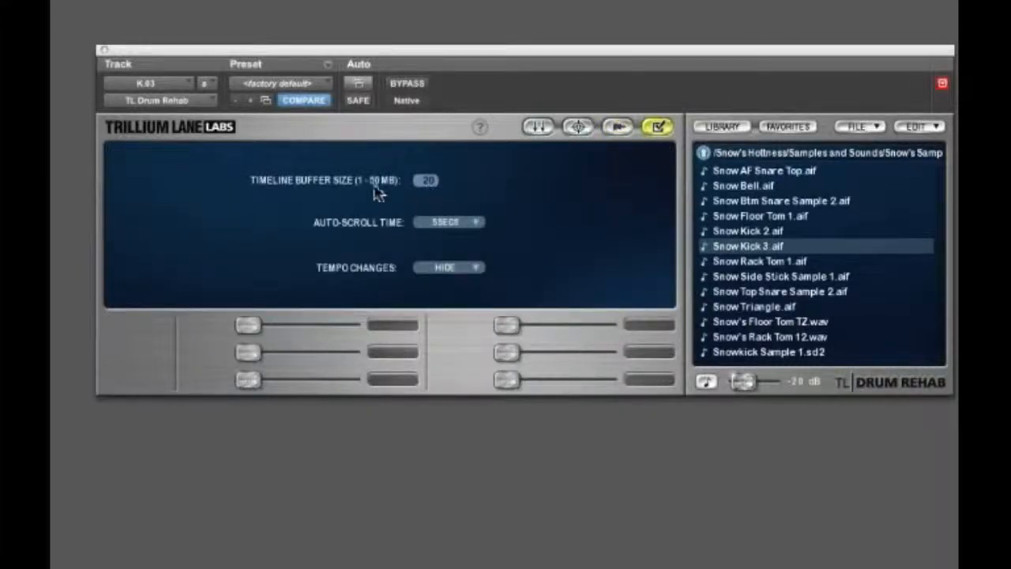
click(425, 182)
text(50)
click(487, 164)
Step: Return to the main trigger settings and set the detector mode to Kick
click(537, 128)
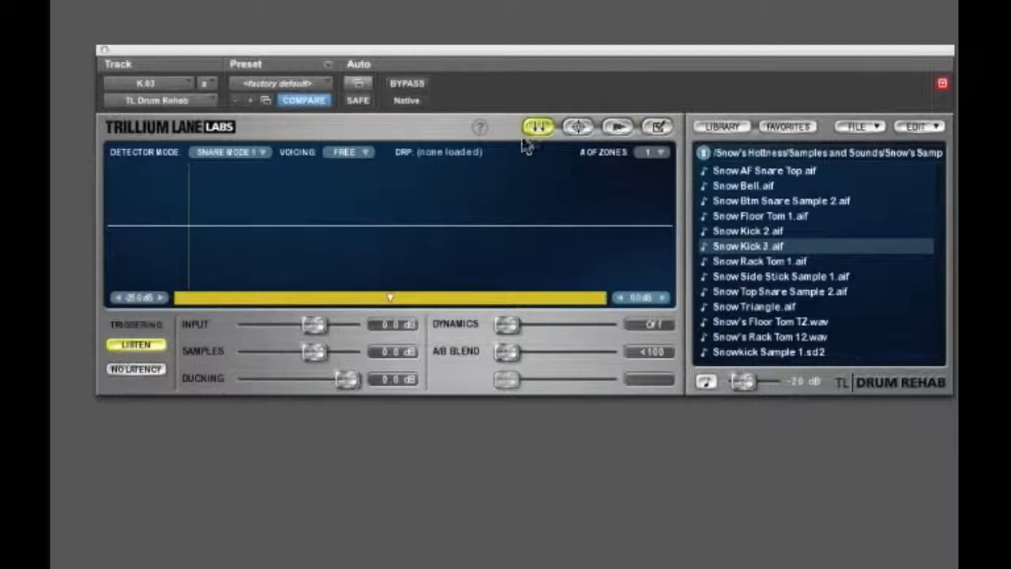
click(252, 154)
click(245, 180)
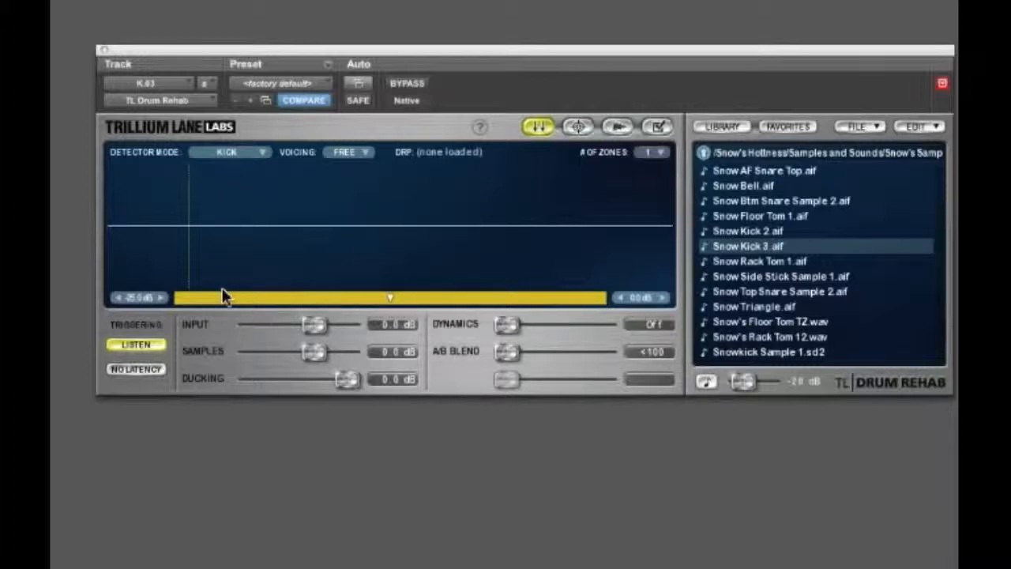
Step: Set the zone's lower threshold to -25.2 dB, the input level to -40.0 dB and the dynamics to 80%
click(118, 298)
drag(313, 323, 218, 321)
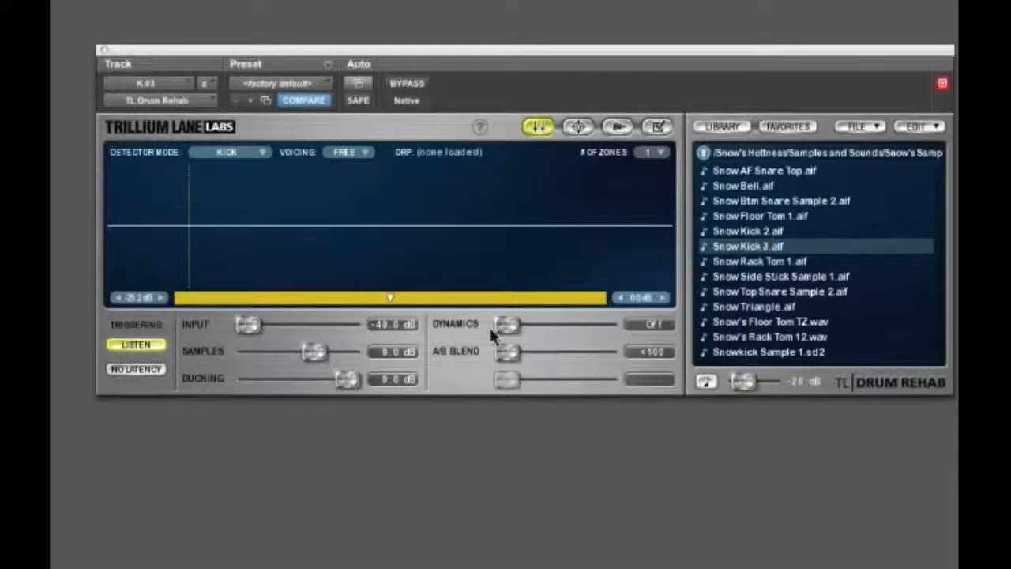
drag(502, 327, 580, 322)
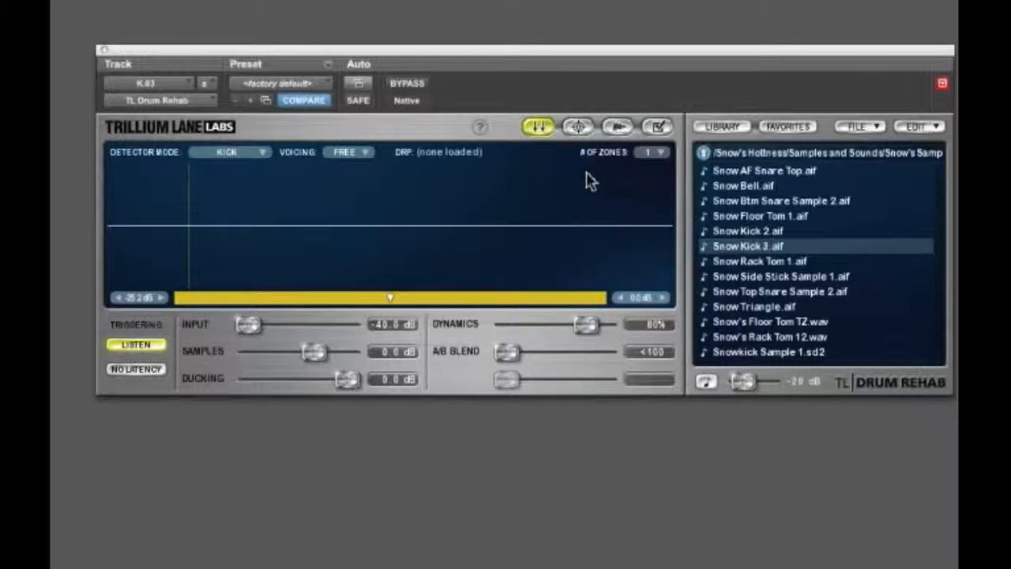
Step: Show the plug-in's trigger timeline below the tracks in the Edit window and play the K.03 kick from bar 5 to check hit detection
click(577, 126)
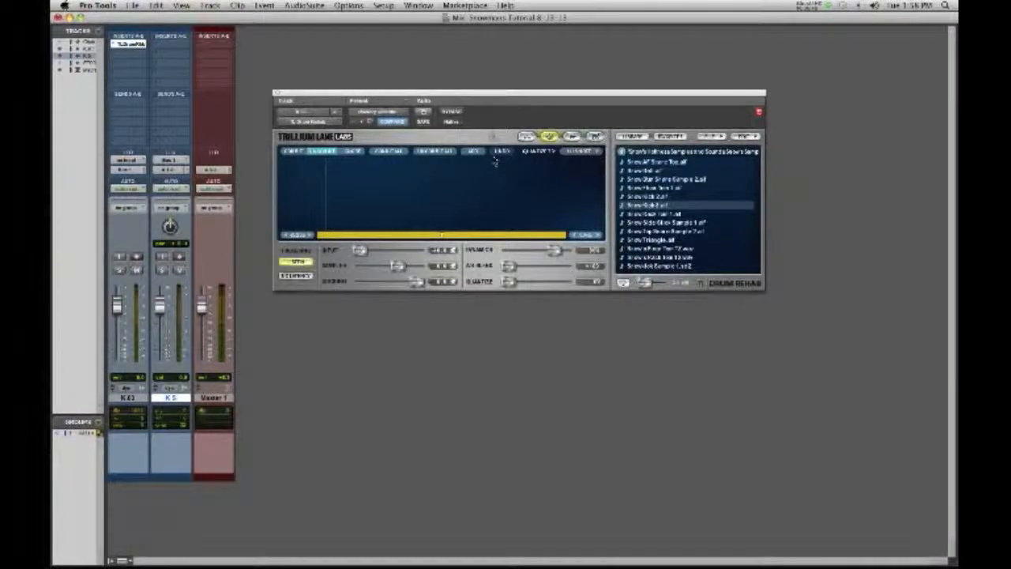
key(super+equal)
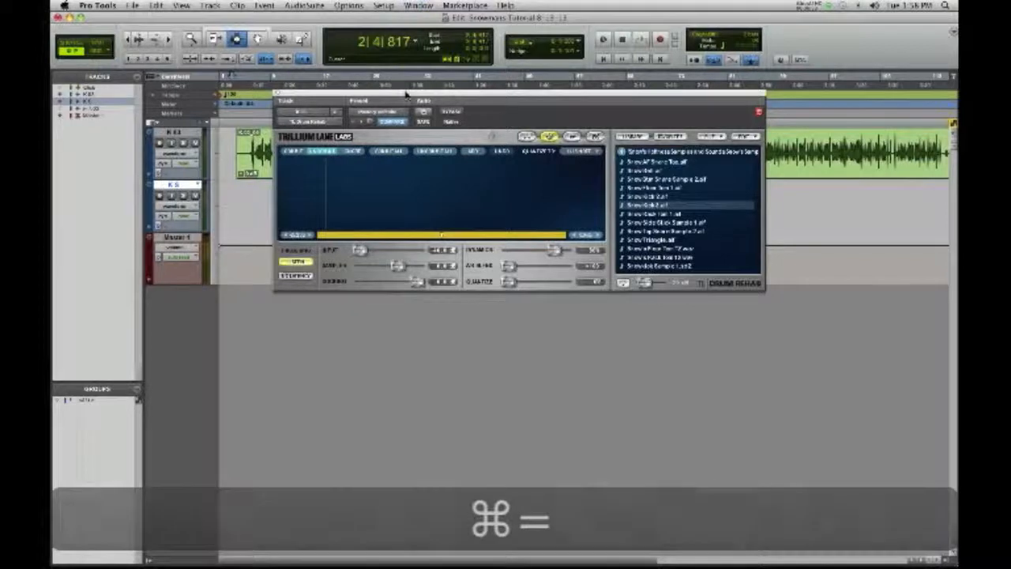
drag(406, 96, 387, 267)
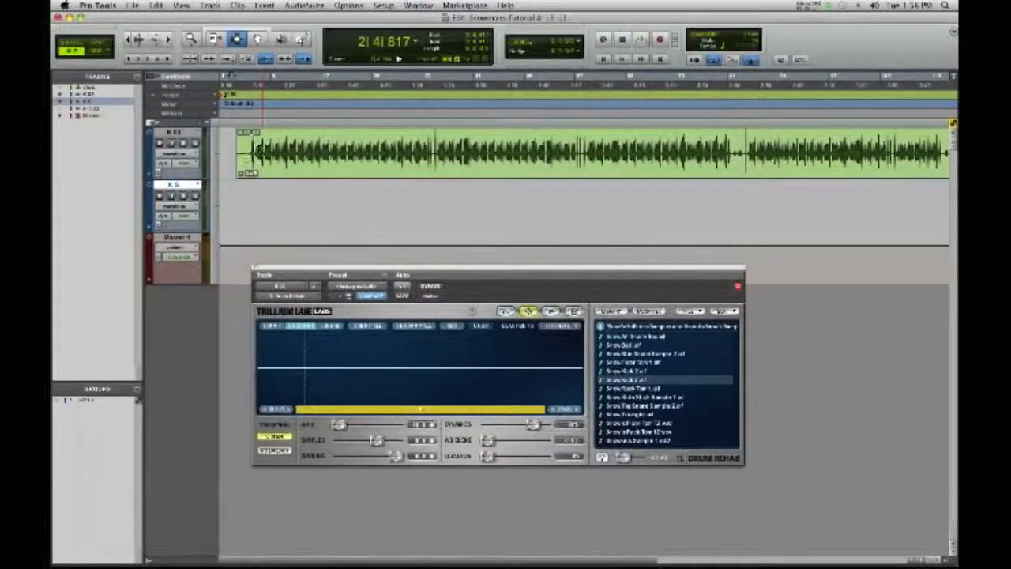
click(250, 151)
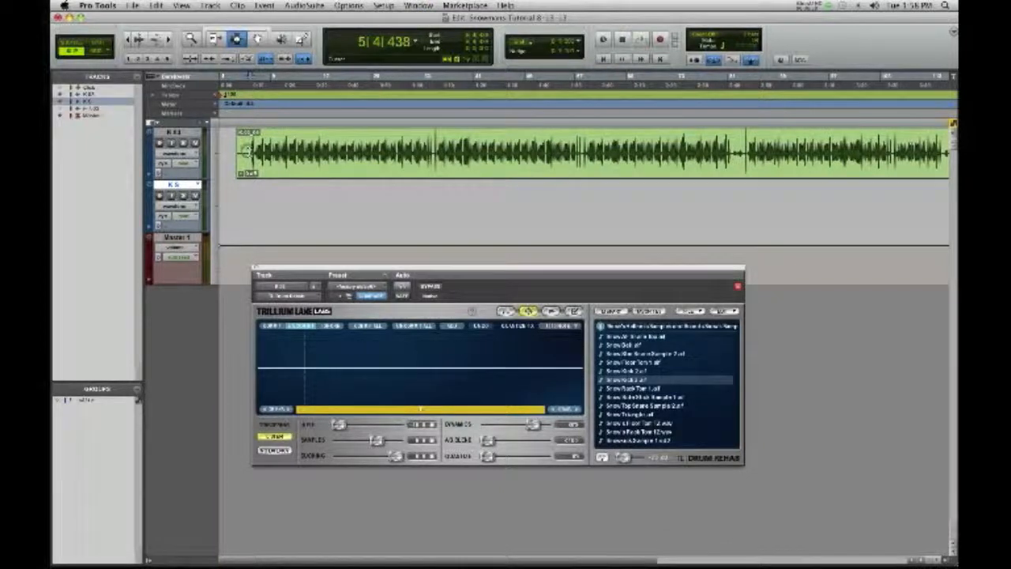
key(t)
key(t)
key(t)
key(t)
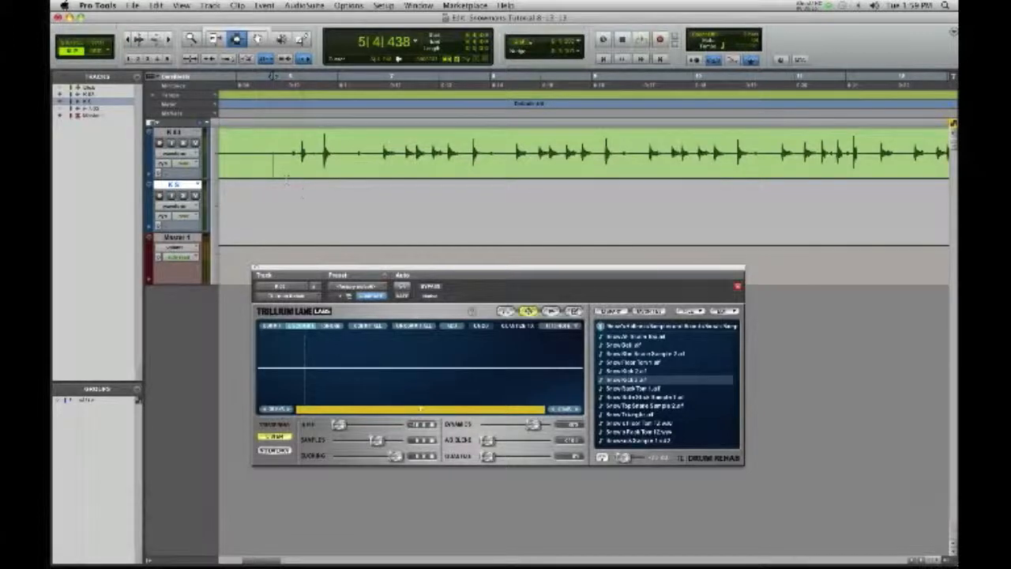
key(space)
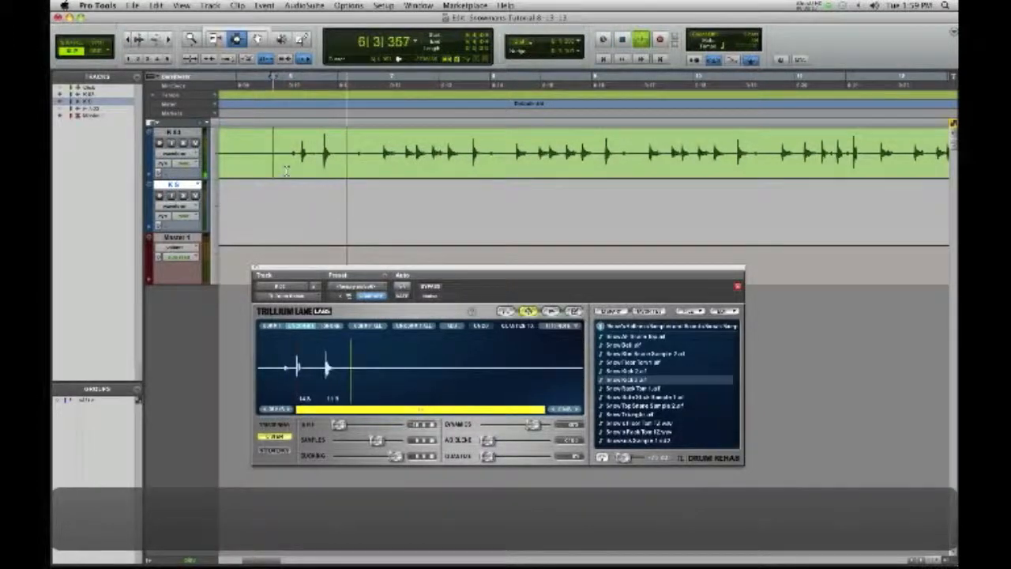
key(space)
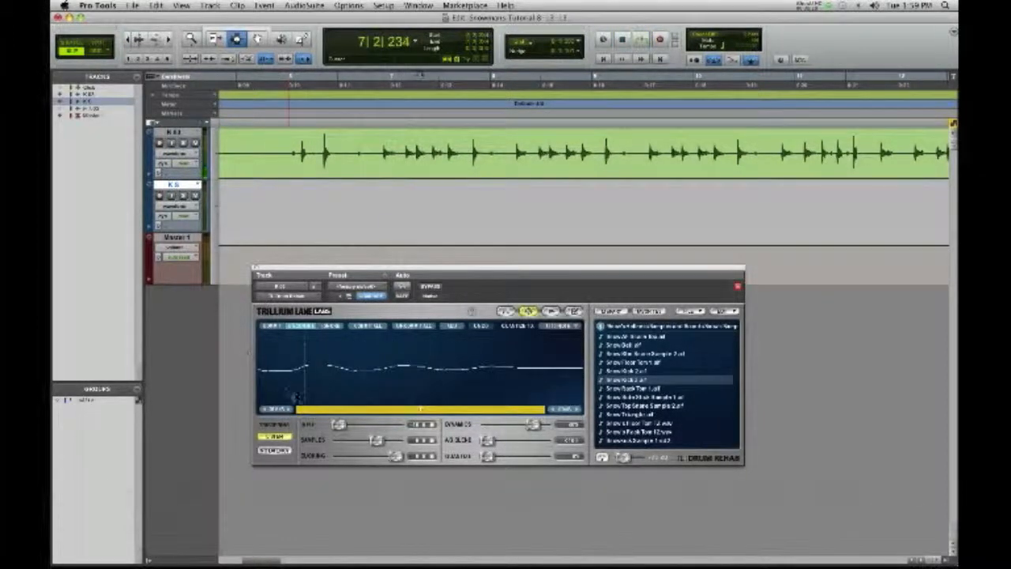
Step: Move the TL Drum Rehab plug-in on the K.03 track from insert slot A to slot B
key(super+equal)
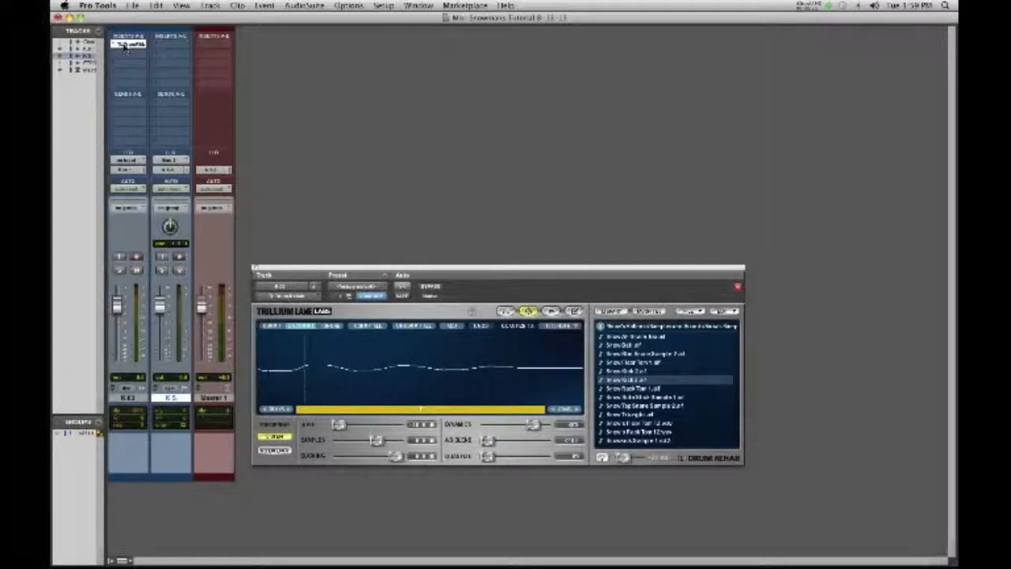
click(124, 54)
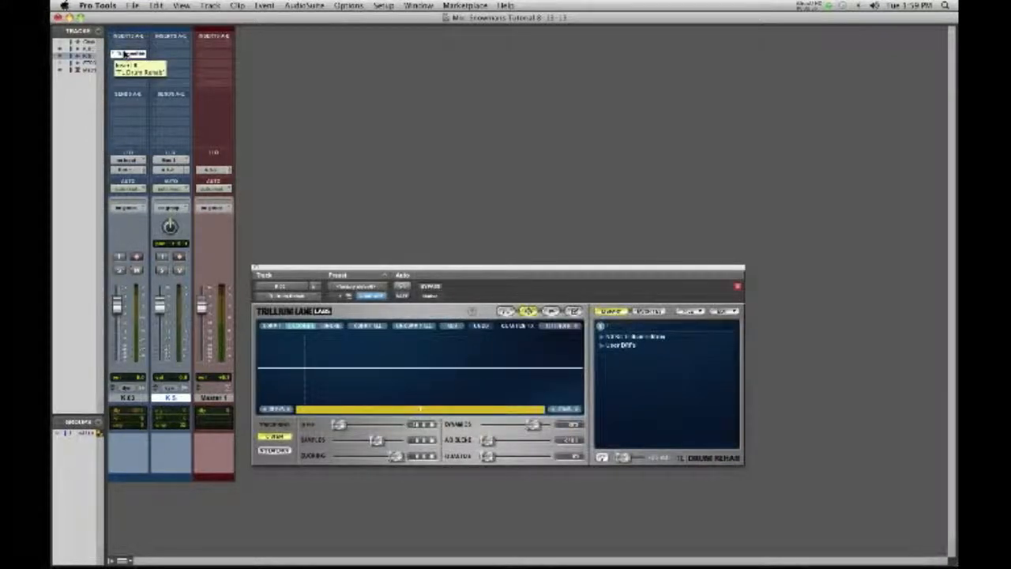
Step: Record-enable the K S track with input monitoring on, and play from just before bar 6 in the Edit window to check its incoming signal
key(super+equal)
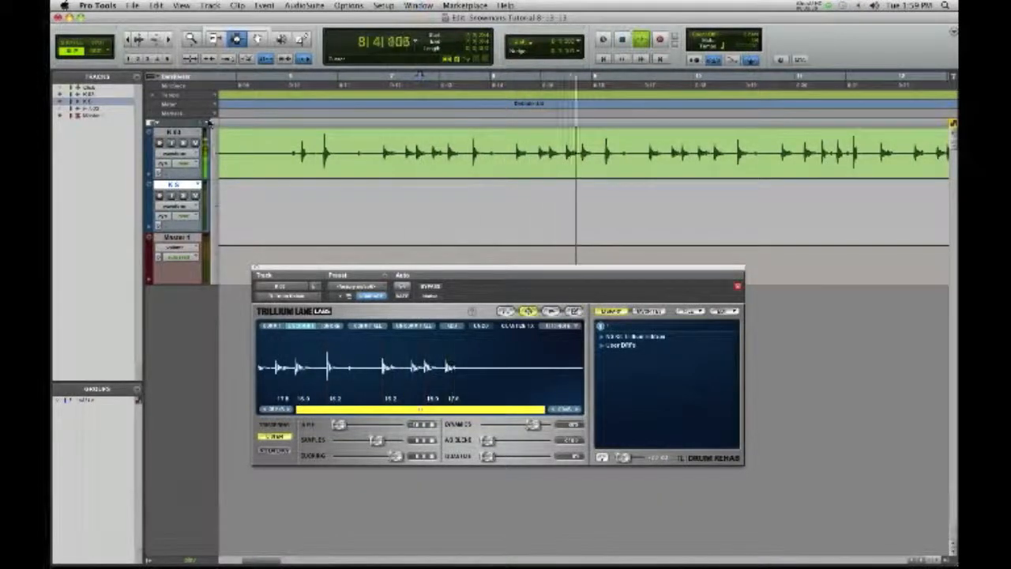
key(space)
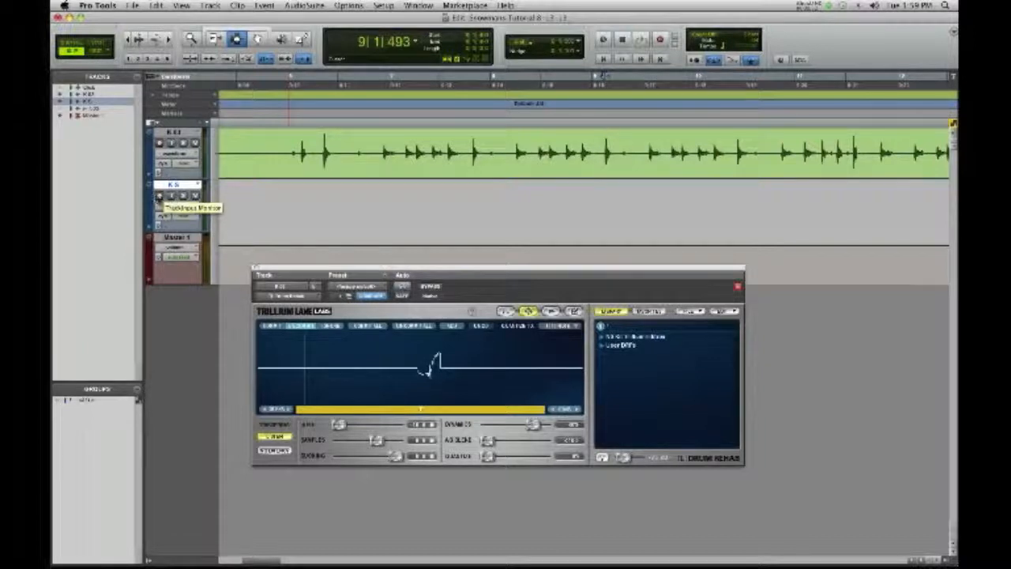
click(159, 194)
click(172, 196)
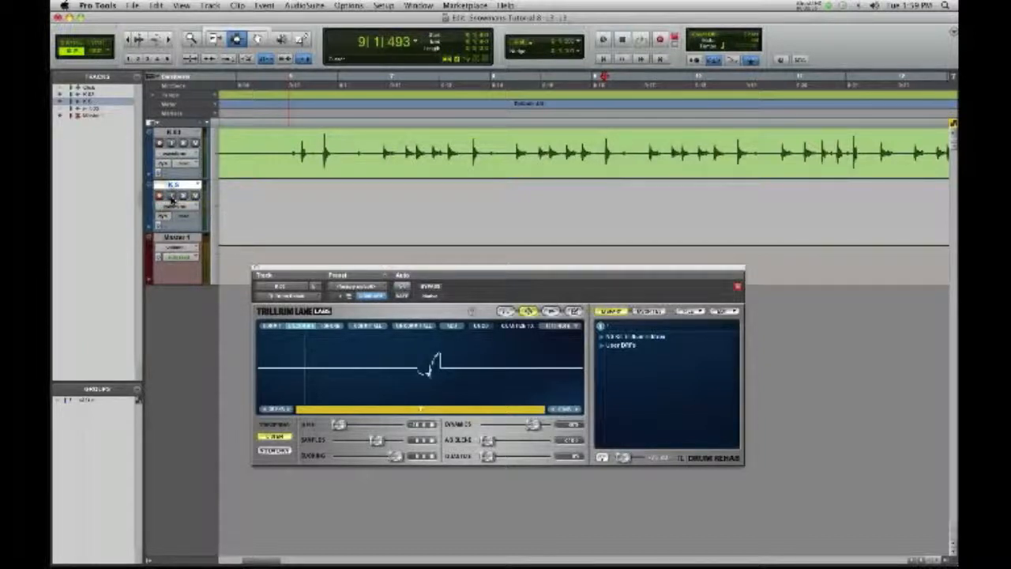
click(276, 142)
key(space)
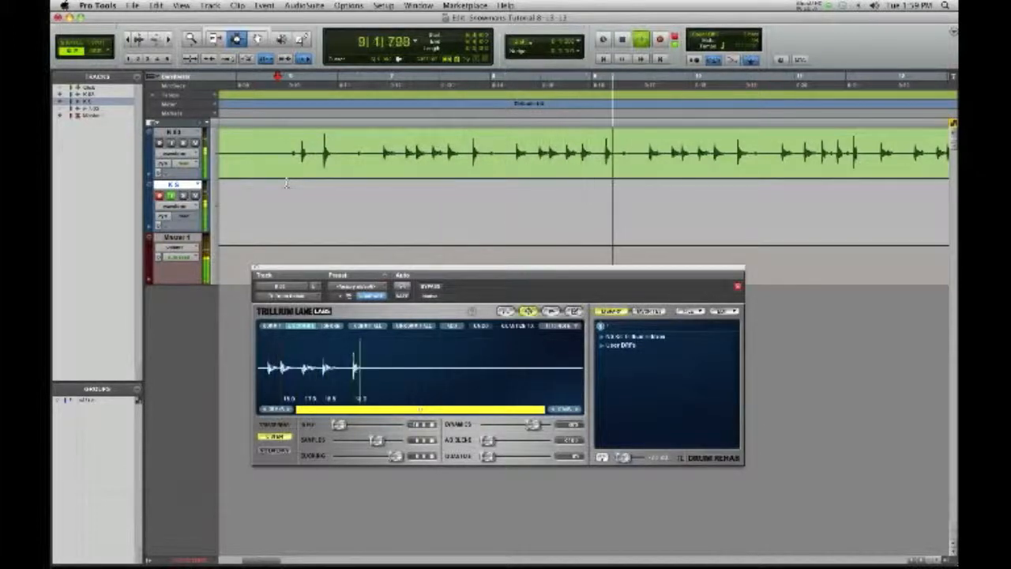
key(space)
key(space)
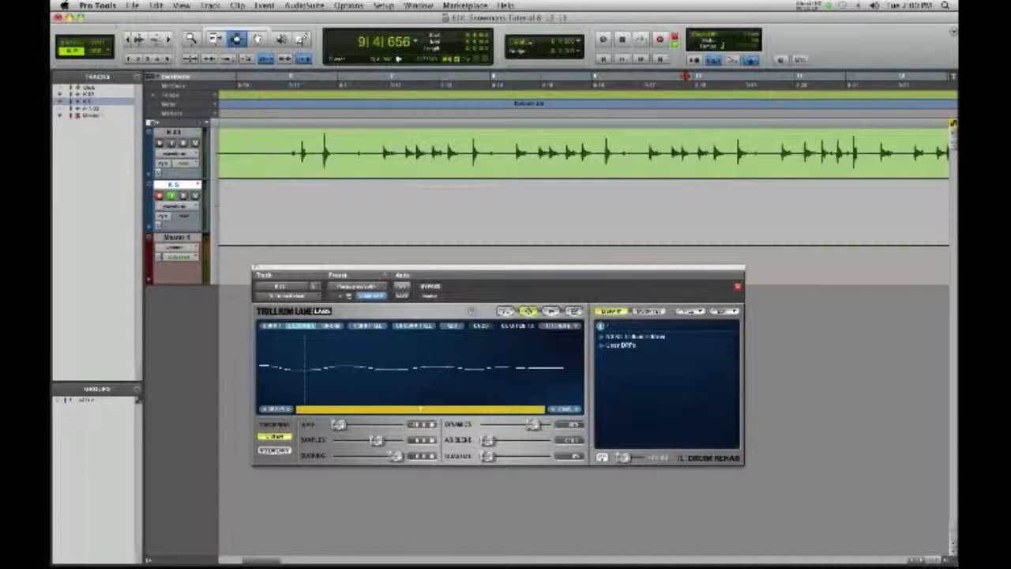
Step: Record the triggered kick onto the K S track from 5|4|765 to the start of bar 16
click(281, 155)
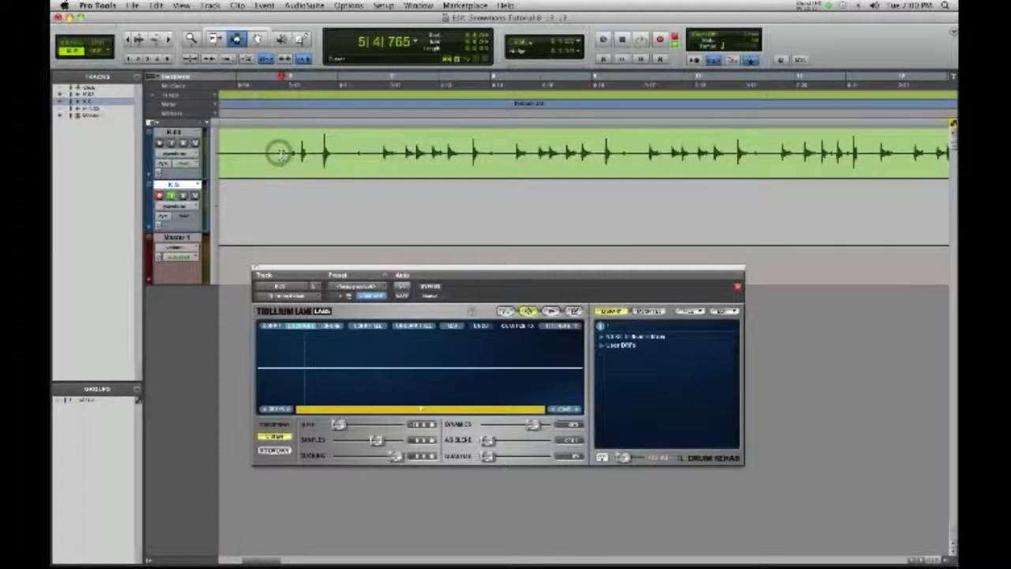
key(3)
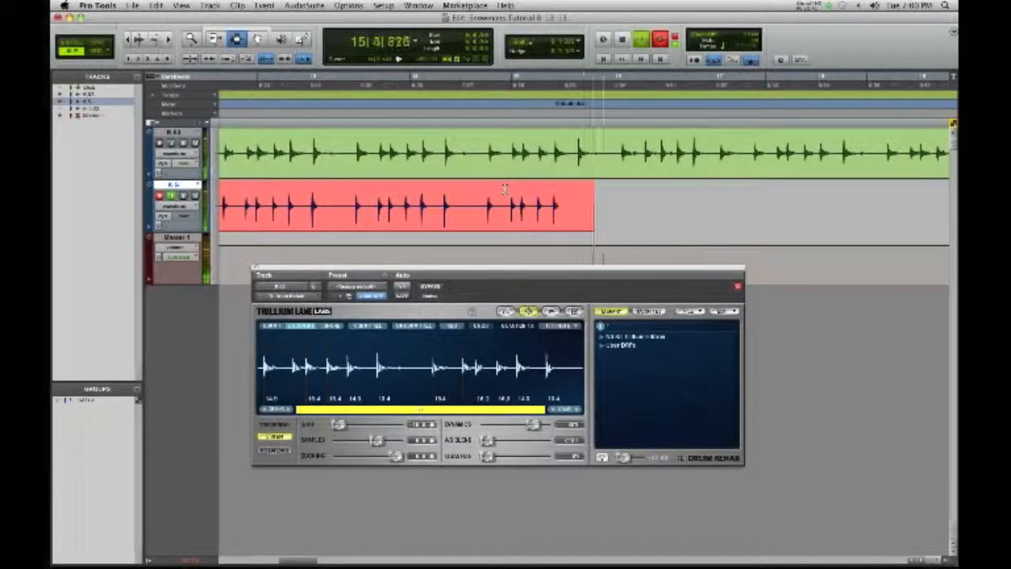
key(space)
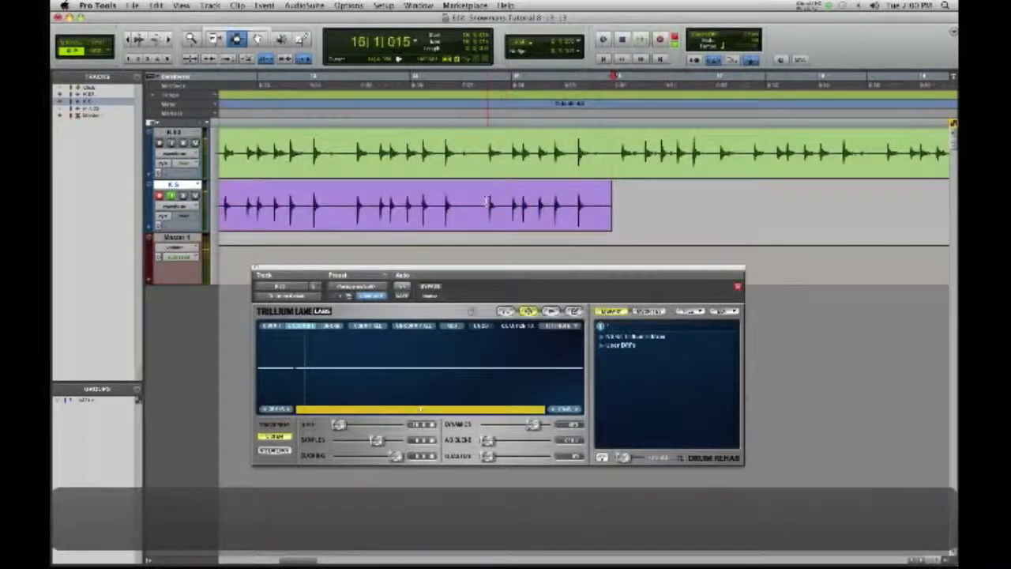
Step: Compare the recorded K S clip with the original K.03 hits along the timeline back to bar 6
scroll(485, 202, left, 8)
scroll(484, 202, left, 4)
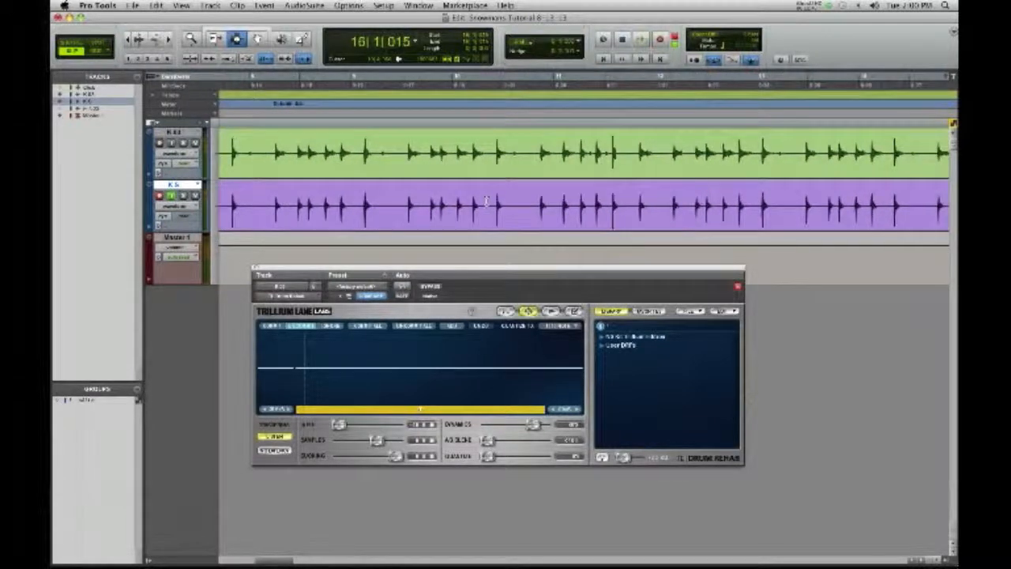
scroll(485, 201, left, 1)
scroll(484, 197, left, 4)
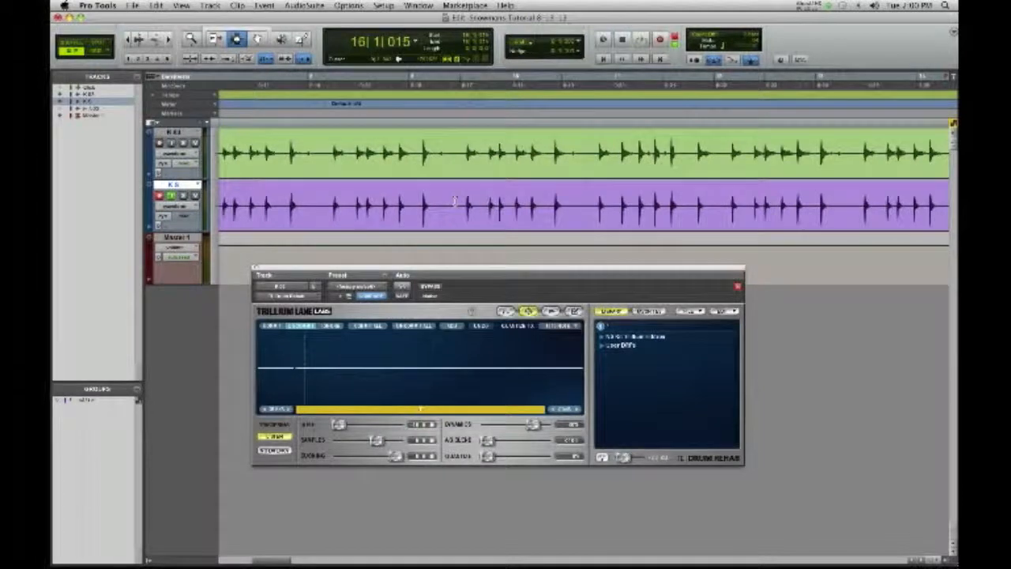
click(413, 156)
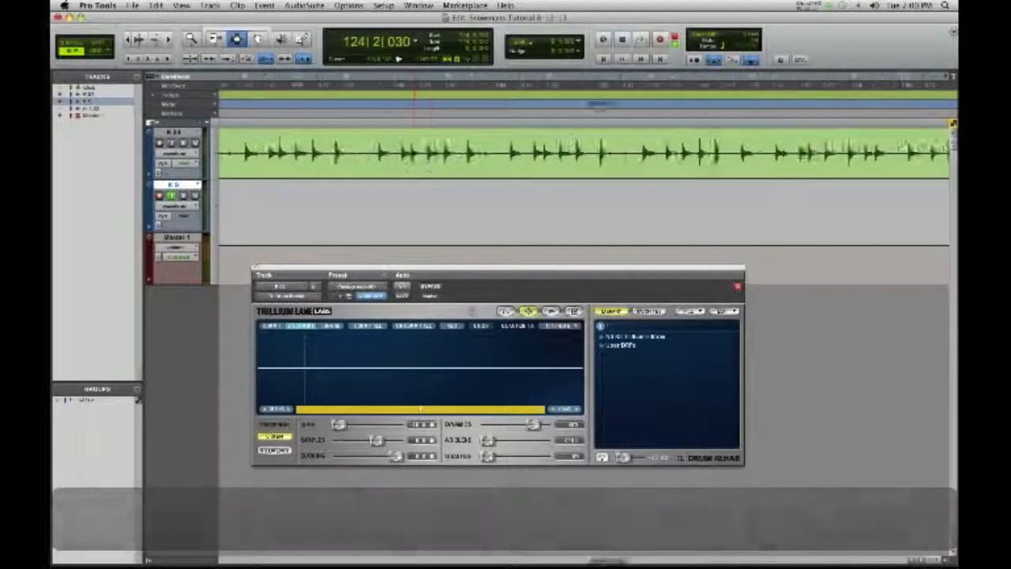
scroll(416, 162, left, 20)
scroll(416, 165, right, 10)
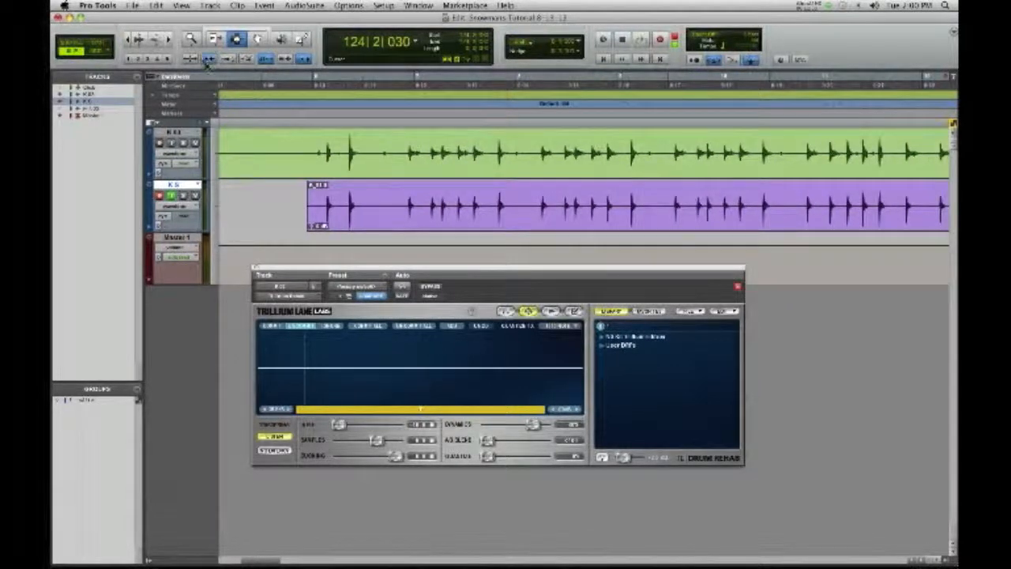
Step: Inspect individual K.03 kick hits in bar 6 in the plug-in's trigger waveform display
click(324, 155)
key(space)
click(349, 155)
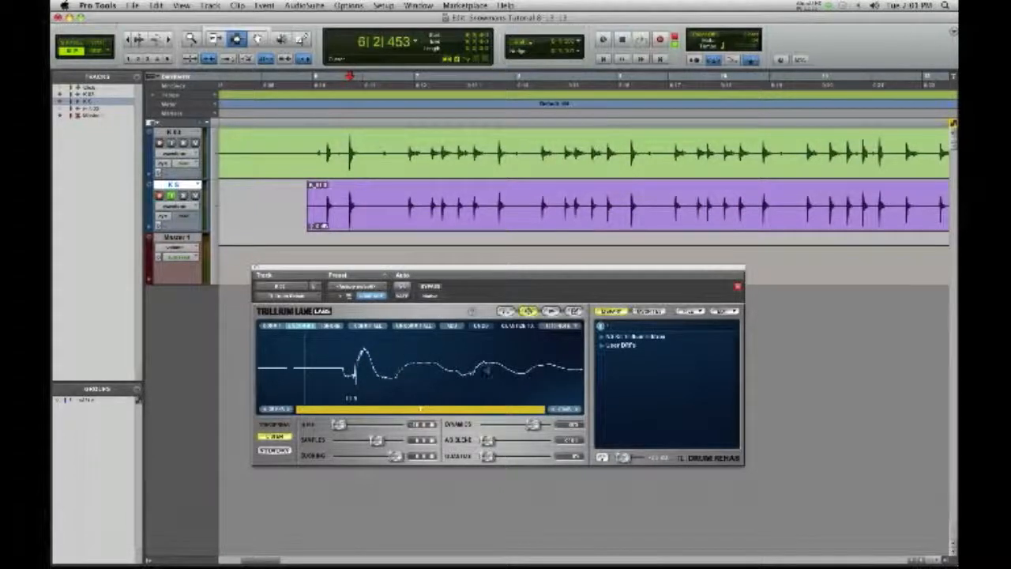
drag(422, 271, 424, 258)
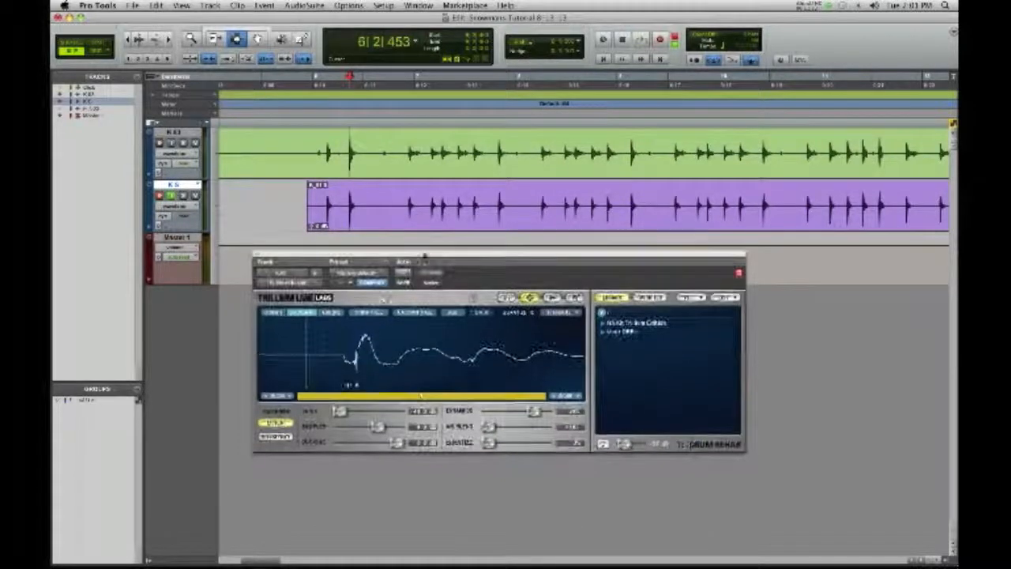
click(397, 153)
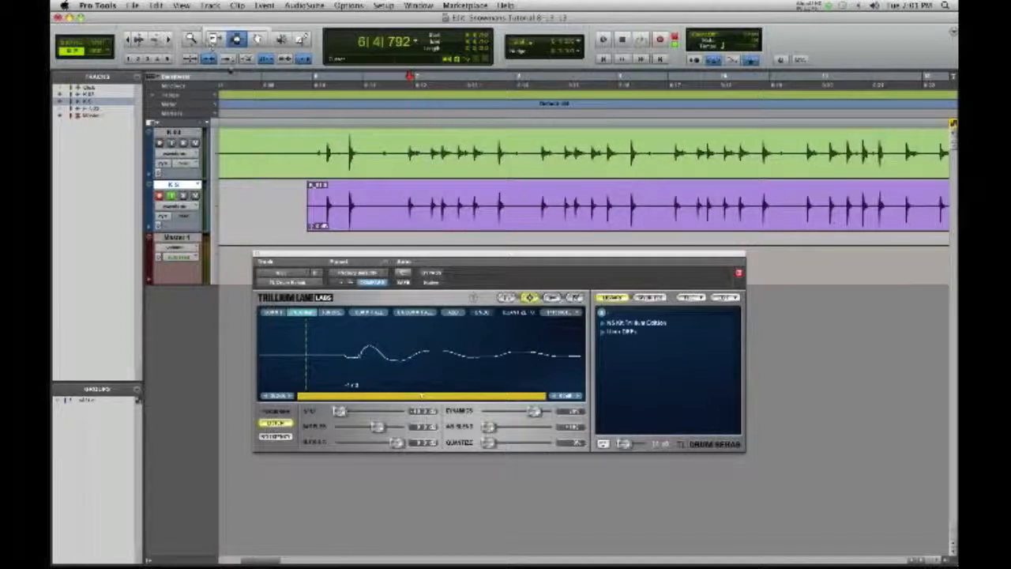
Step: Close the plug-in window and remove TL Drum Rehab from the K.03 track's inserts in the Mix window
click(257, 255)
click(320, 201)
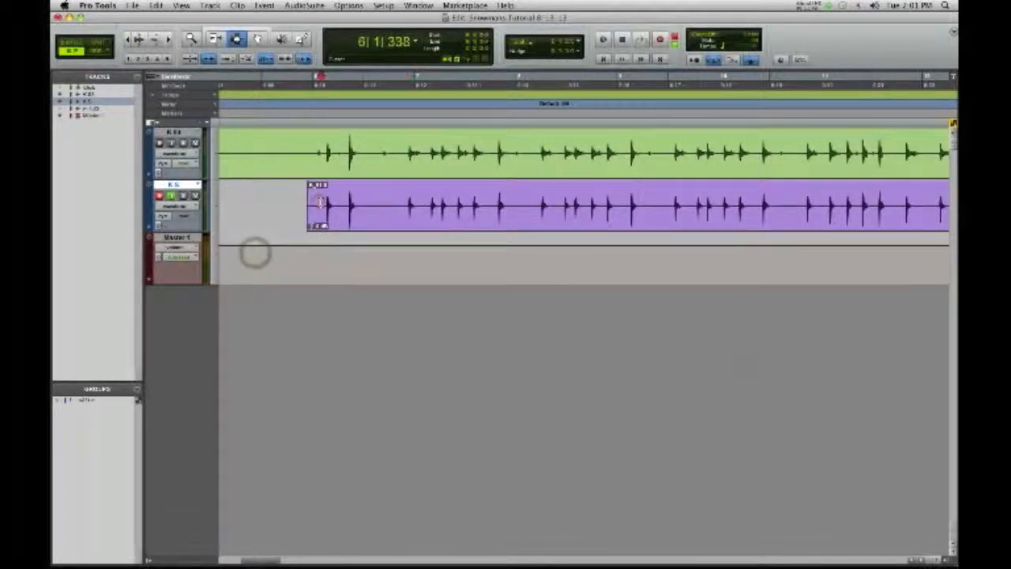
key(super+equal)
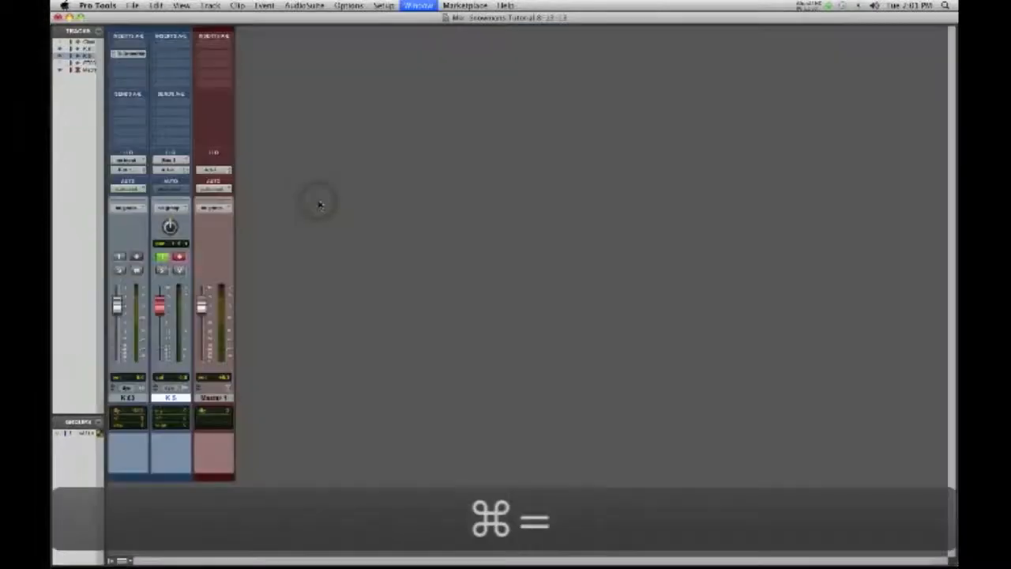
click(113, 54)
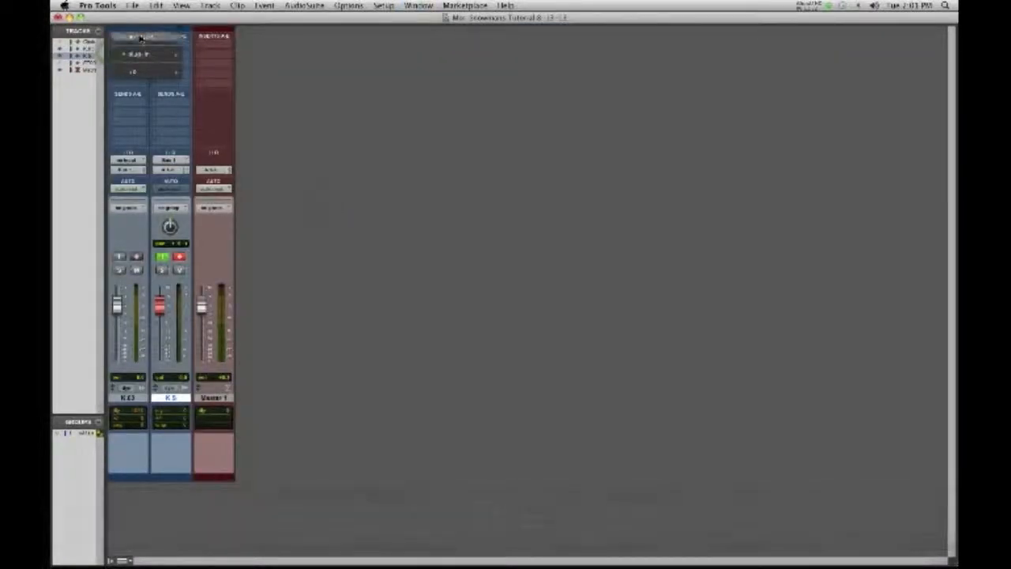
click(140, 36)
Step: Turn off input monitoring and record enable on the K S track, and route K.03's output to the main outputs
click(161, 258)
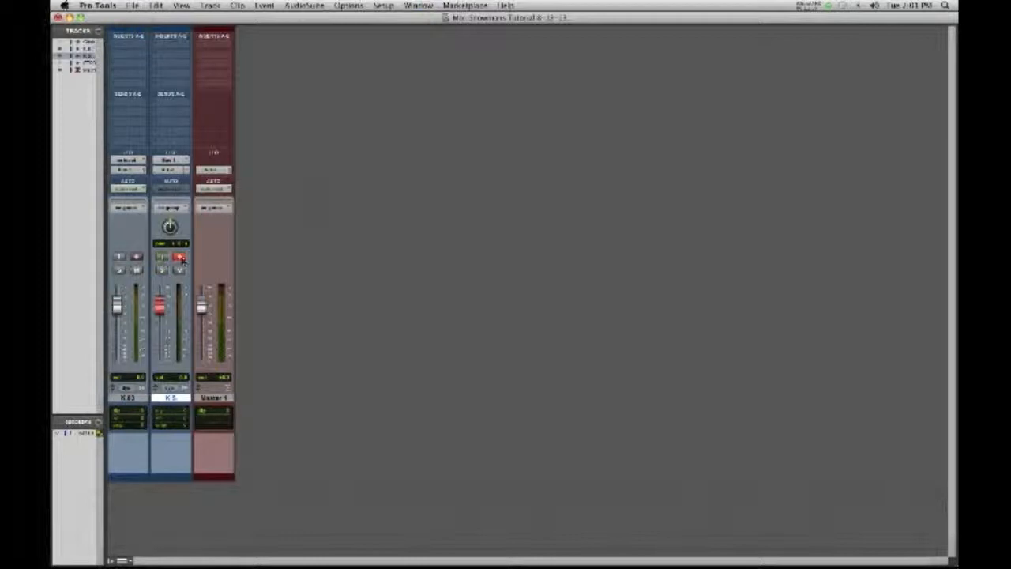
click(179, 258)
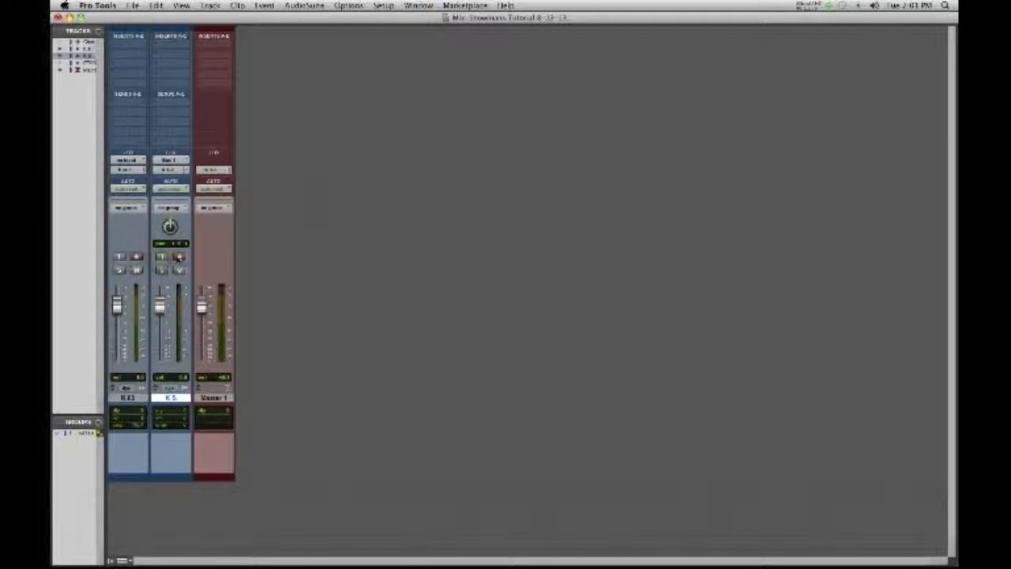
click(131, 170)
click(227, 170)
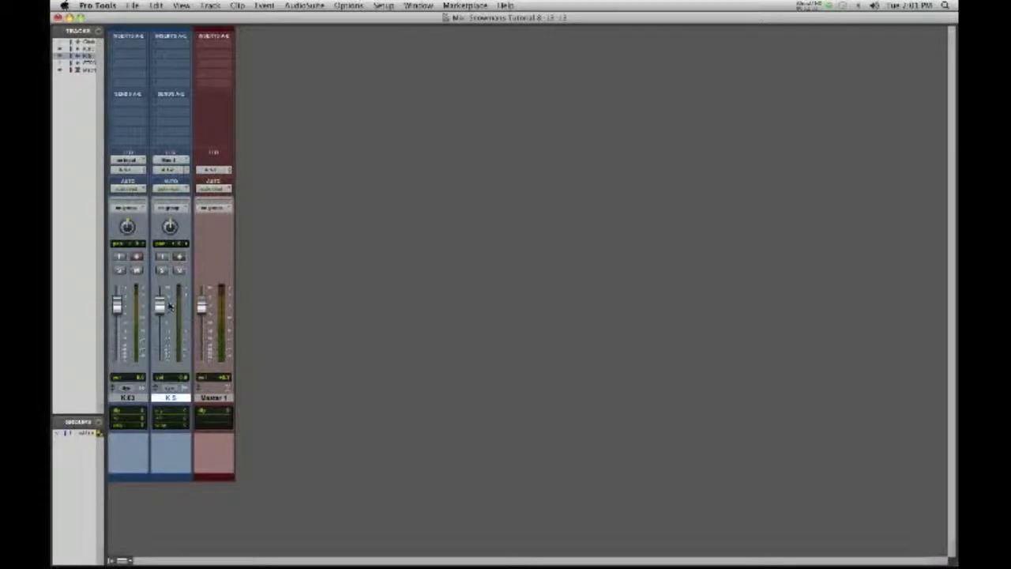
Step: Return to the Edit window and save the session
key(super+equal)
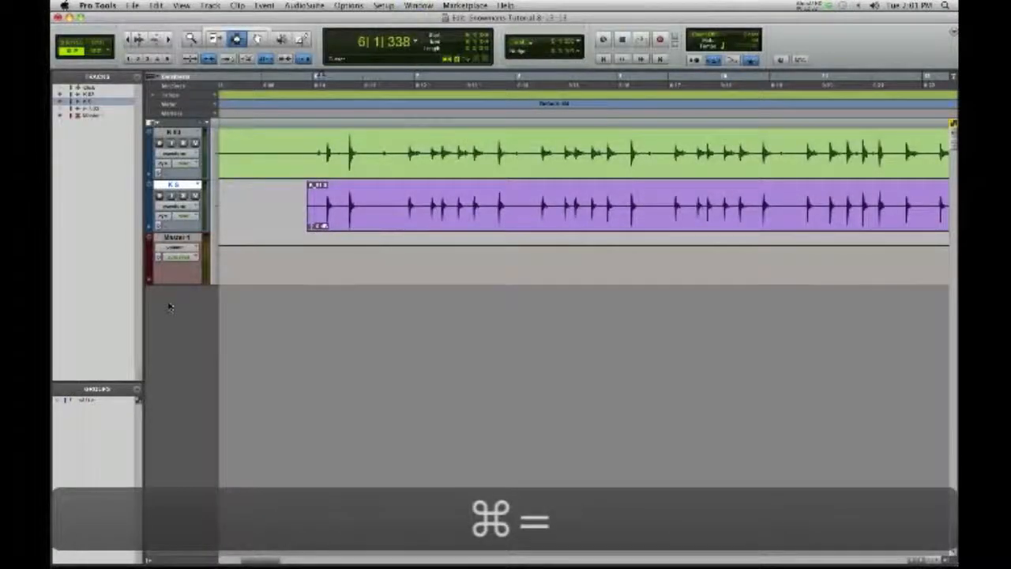
click(132, 6)
click(140, 67)
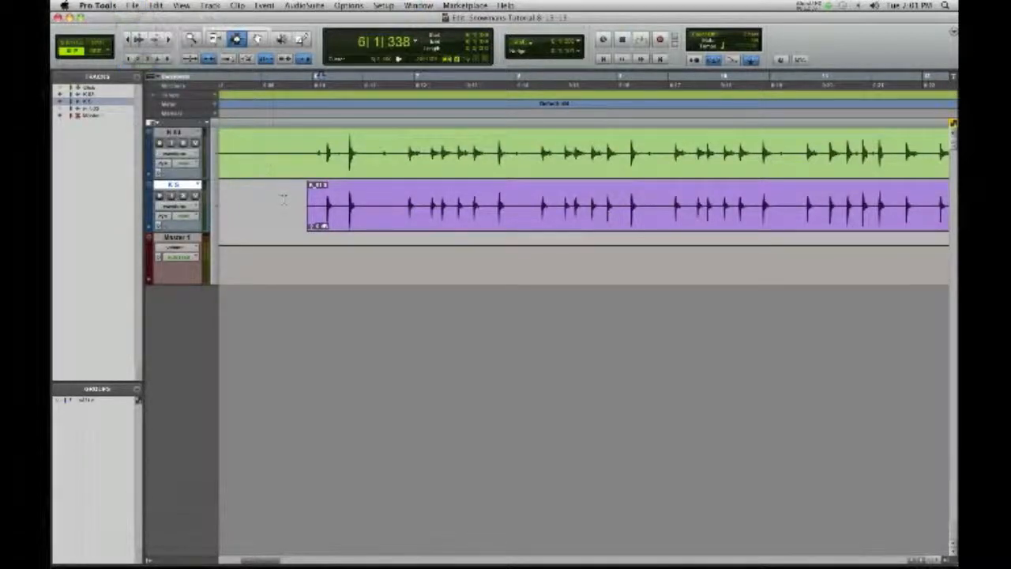
Step: Examine the first kick hit after bar 6 up close to compare the polarity of the K.03 and K S waveforms
click(325, 207)
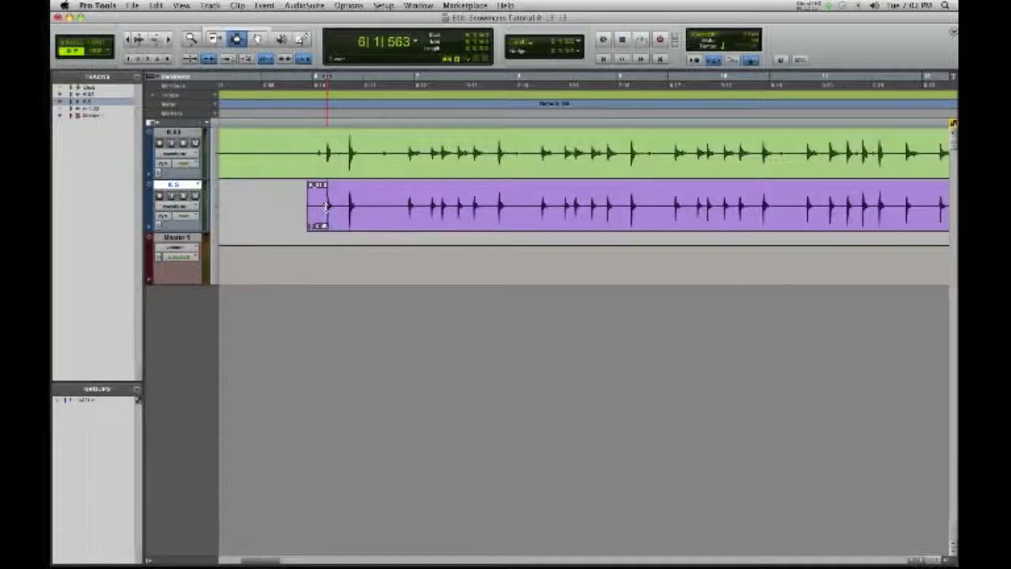
key(t)
key(t)
key(t)
key(t)
key(t)
key(t)
key(t)
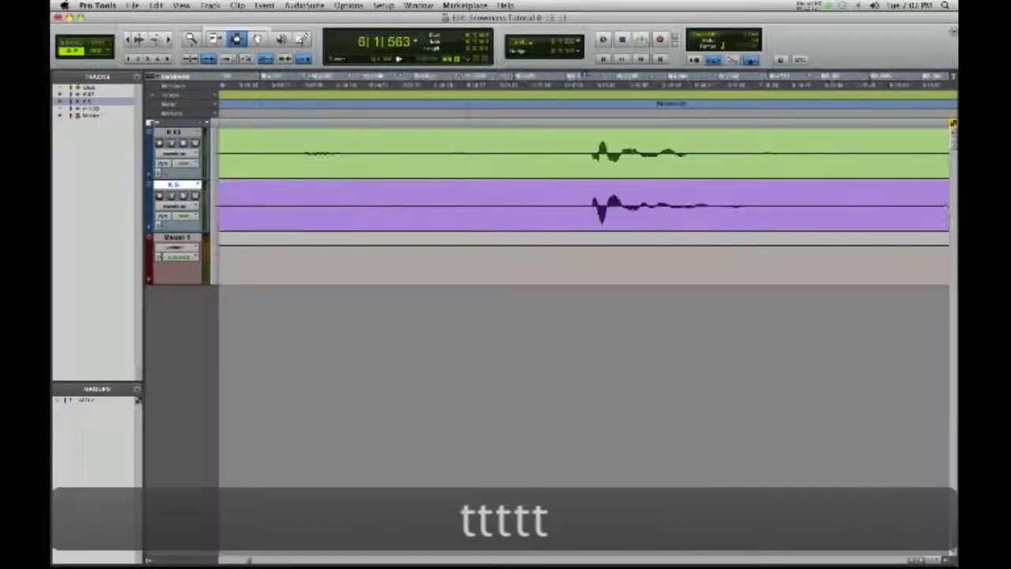
key(t)
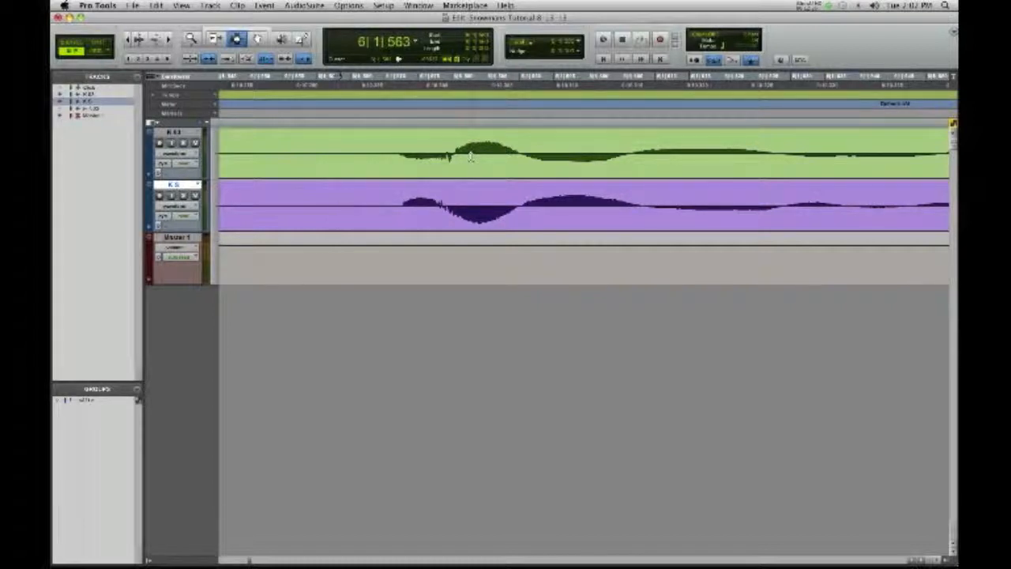
Step: Invert the polarity of the whole recorded K S clip with the AudioSuite Invert process
key(r)
key(r)
key(r)
key(r)
key(r)
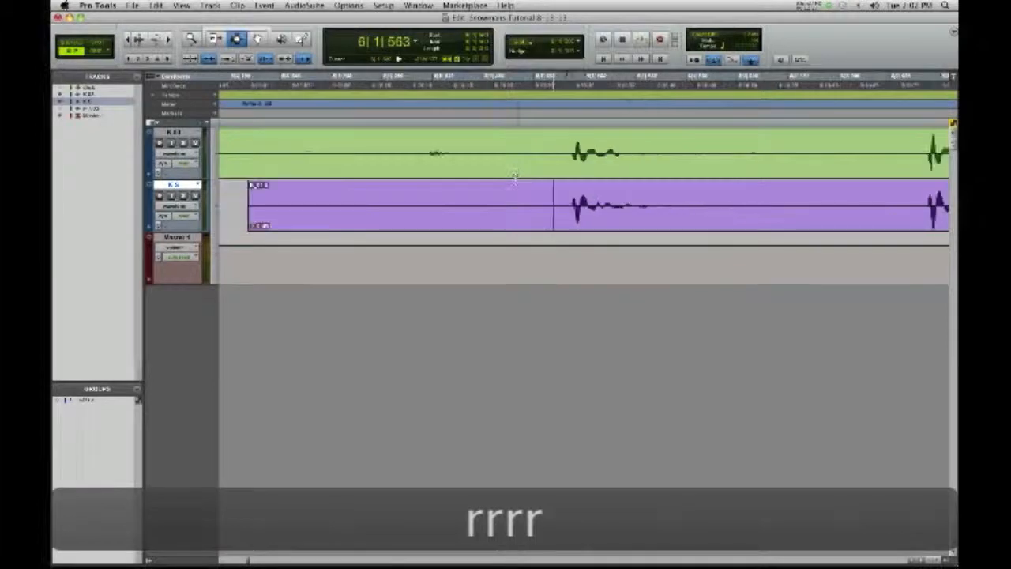
key(r)
key(r)
key(r)
key(r)
key(r)
key(r)
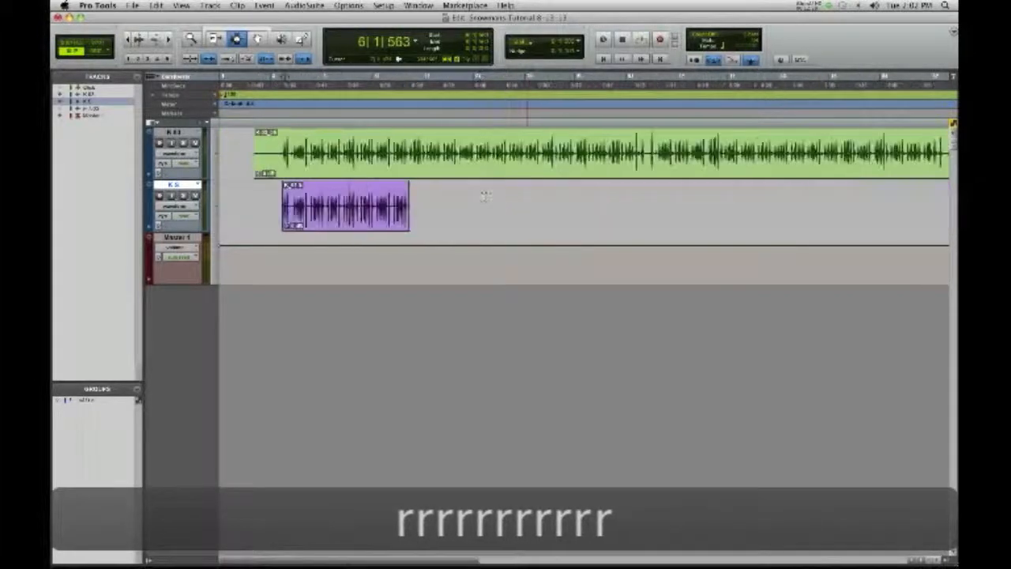
double_click(323, 198)
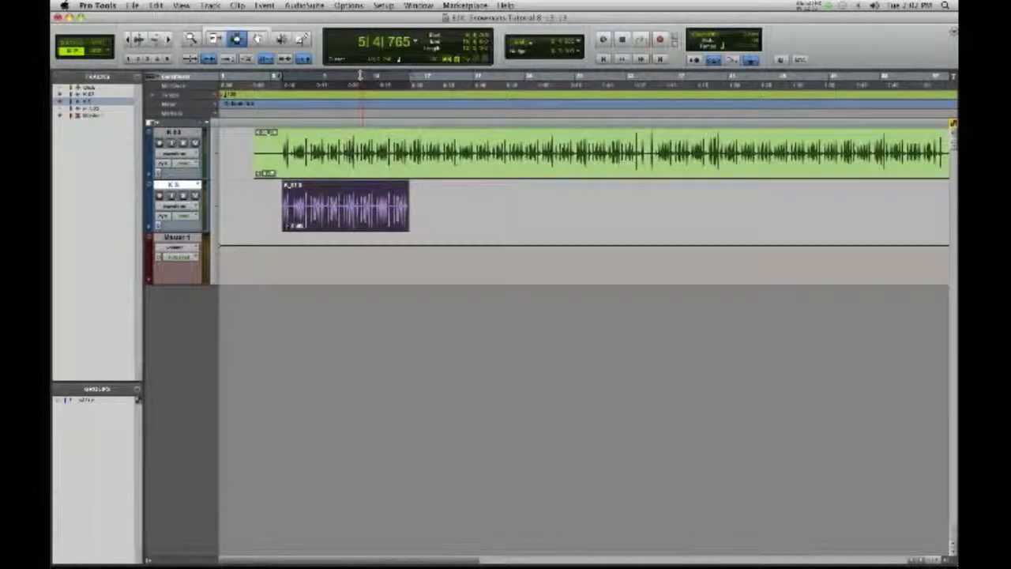
click(314, 7)
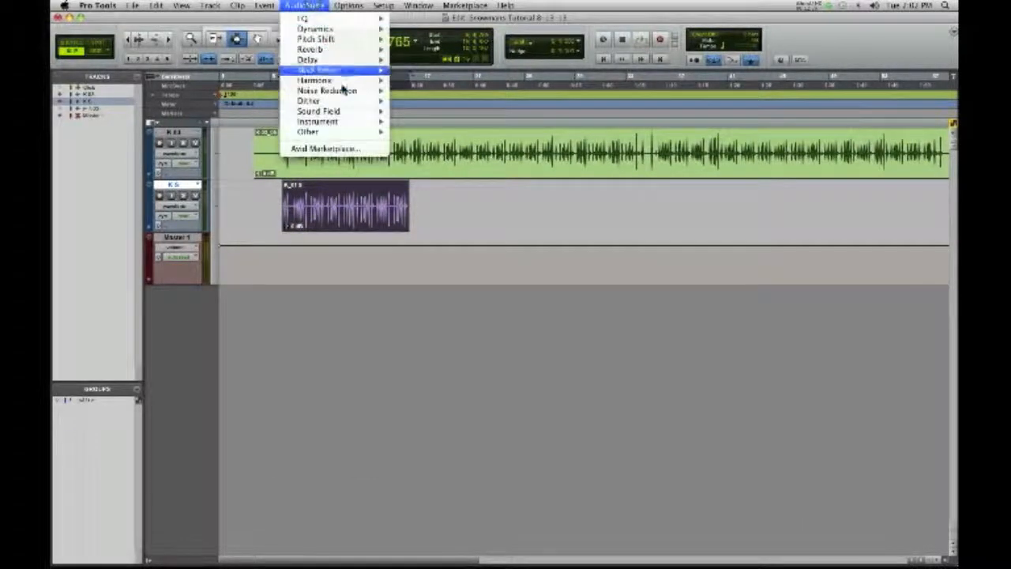
mouse_move(354, 125)
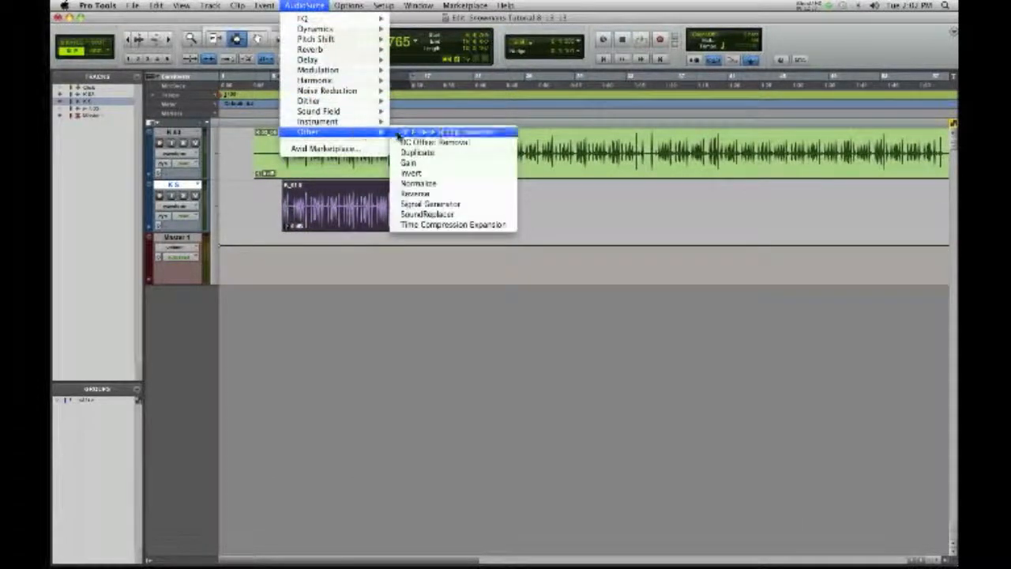
click(435, 174)
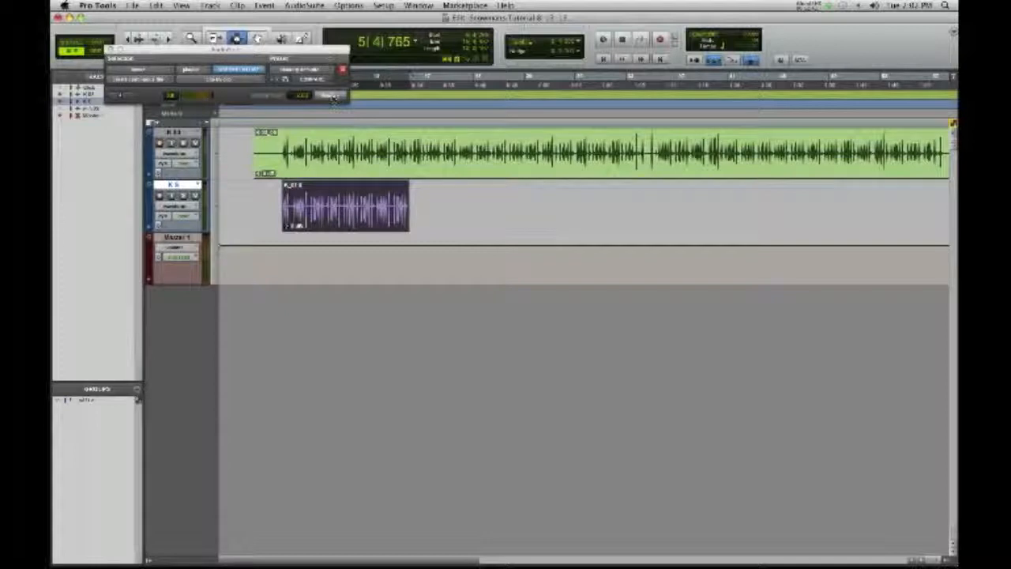
click(328, 96)
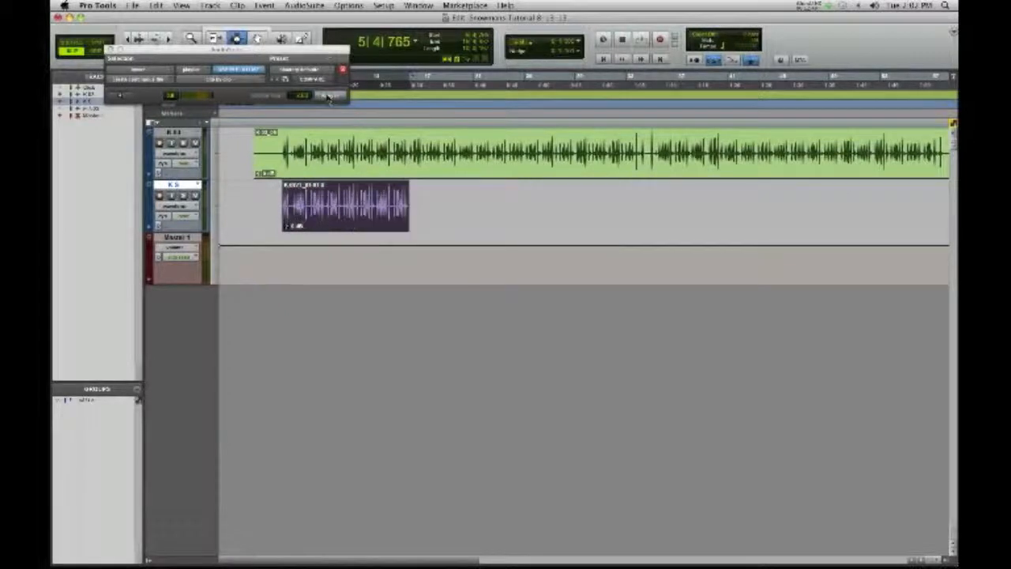
click(111, 50)
Step: Examine the start of the inverted K S clip up close to check its phase against K.03
click(282, 187)
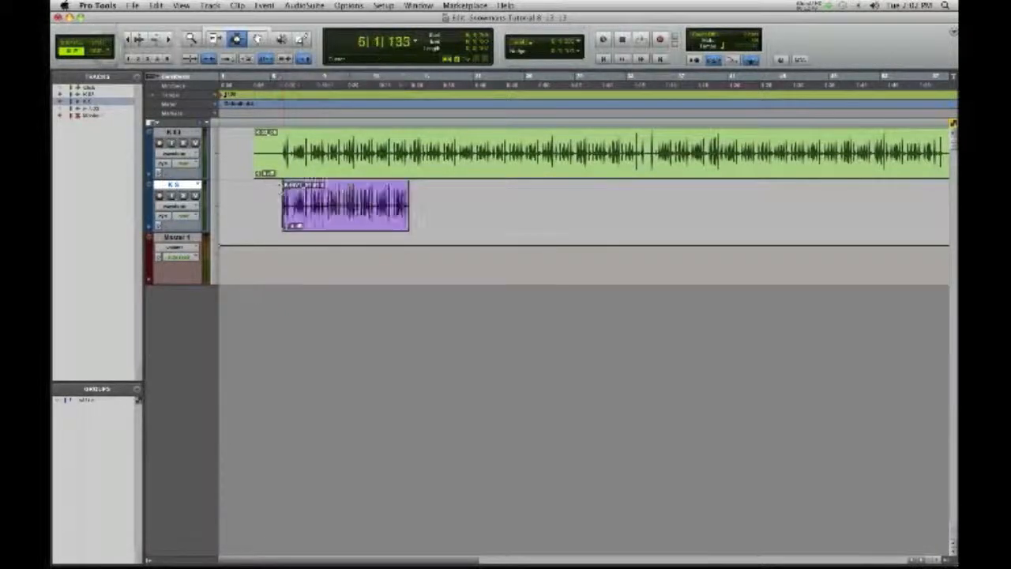
key(t)
key(t)
key(t)
key(t)
key(t)
key(t)
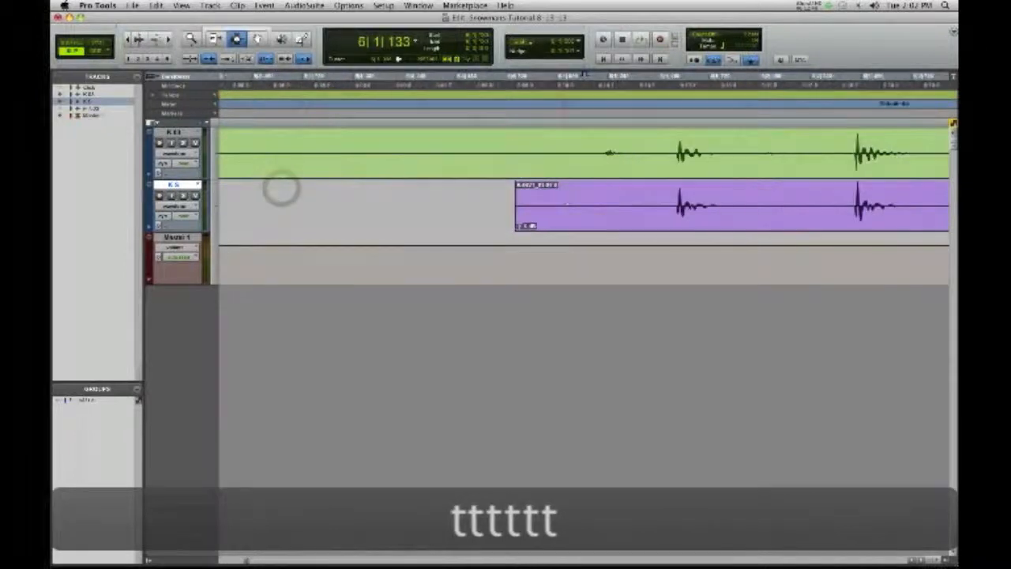
Step: Examine the first kick hit up close to compare where it starts on K.03 and on K S
click(665, 203)
key(t)
key(t)
key(t)
key(t)
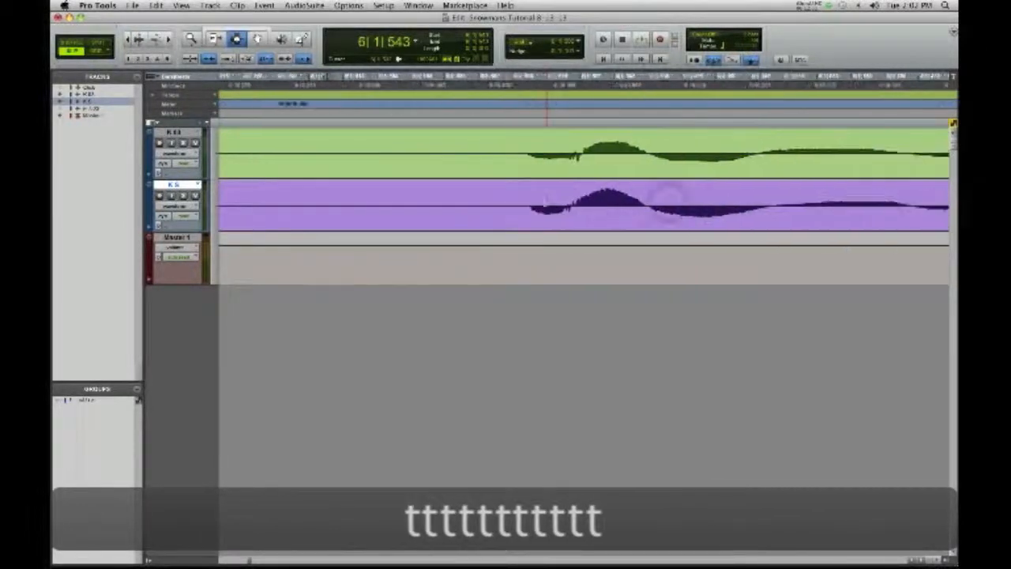
key(t)
key(r)
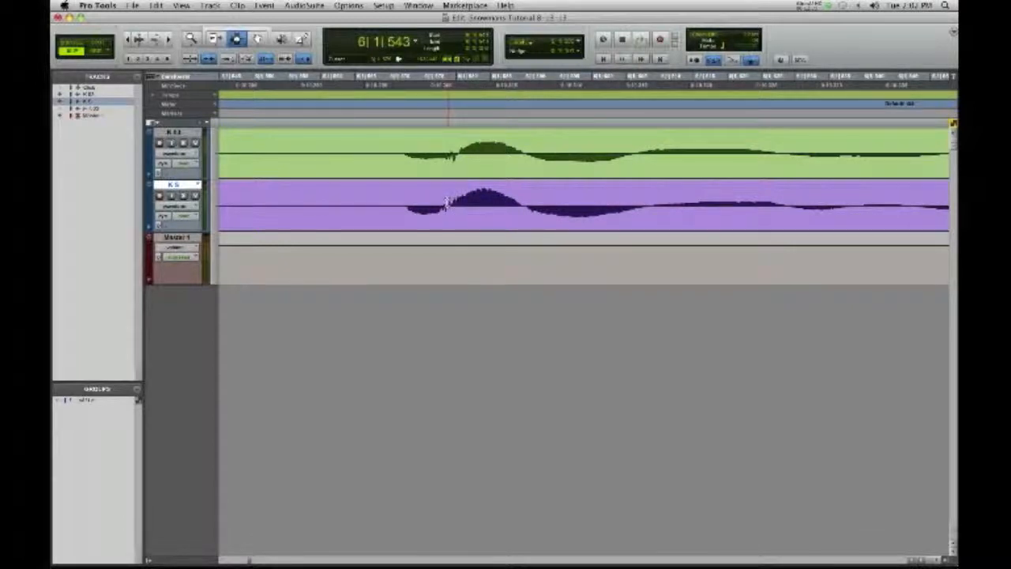
key(t)
key(t)
click(402, 206)
key(t)
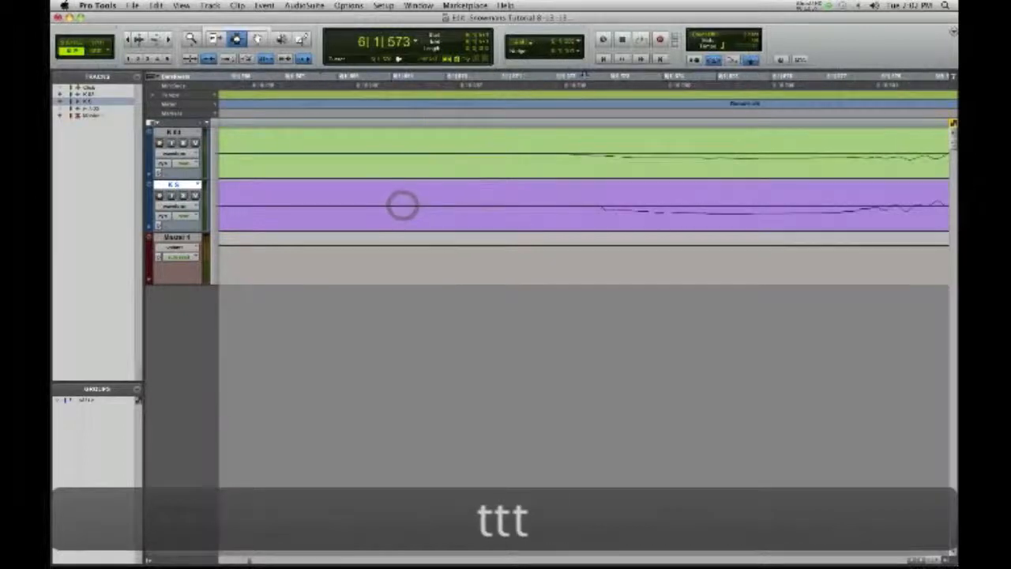
click(598, 205)
key(t)
key(t)
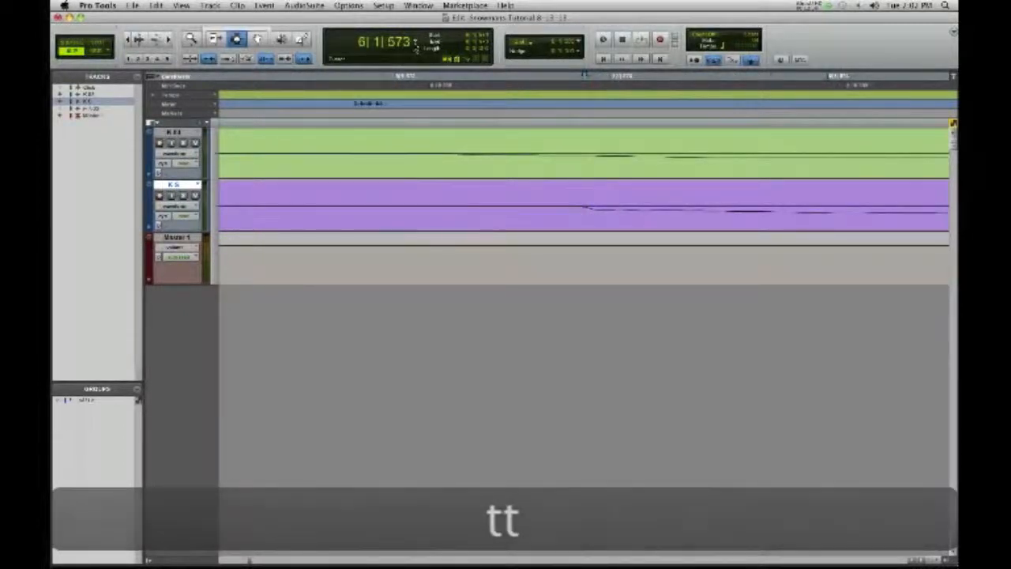
Step: Set the main counter to samples and measure the offset between the K.03 and K S kick starts at the first hit
click(415, 41)
click(428, 75)
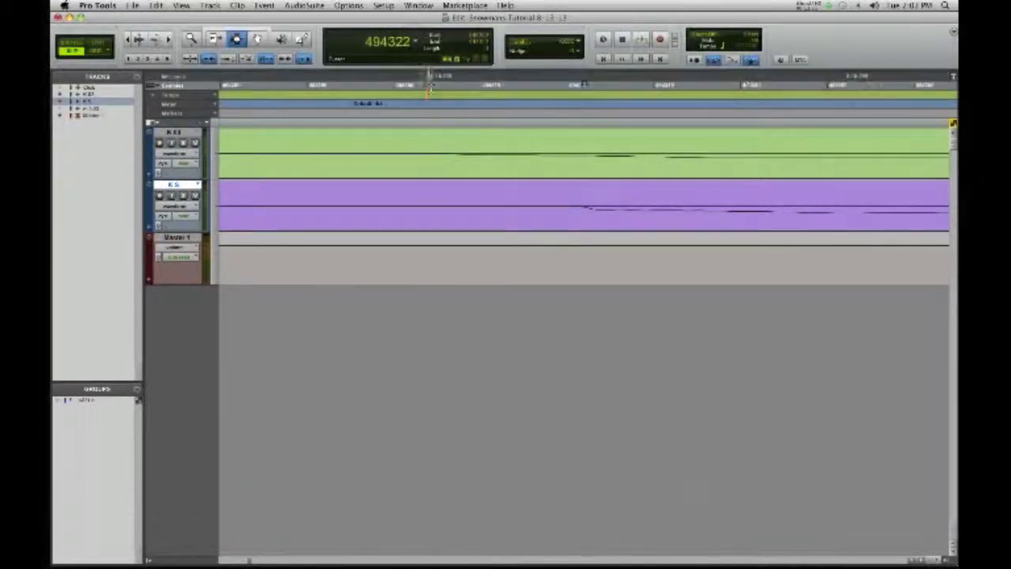
key(t)
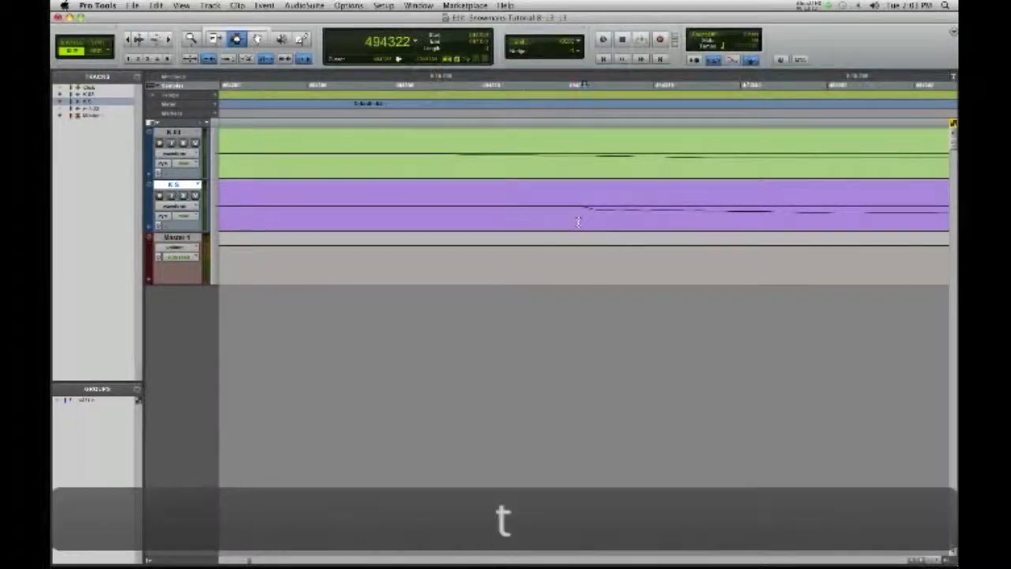
drag(573, 207, 447, 169)
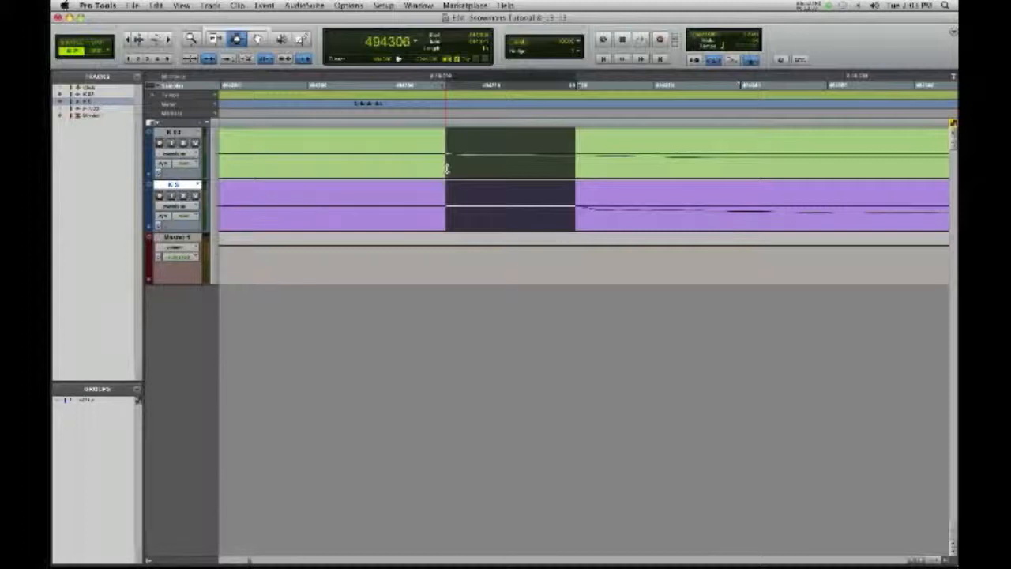
click(501, 208)
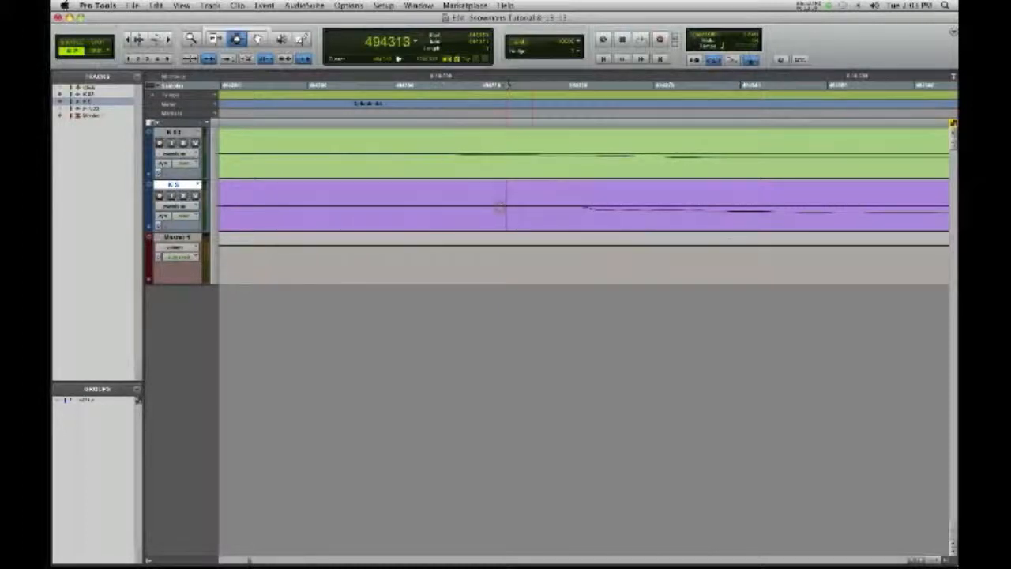
Step: Move the whole K S clip slightly earlier to bring its first kick start closer to the one on K.03
key(F8)
click(461, 212)
mouse_move(461, 213)
mouse_down()
mouse_move(469, 216)
mouse_move(444, 214)
mouse_up()
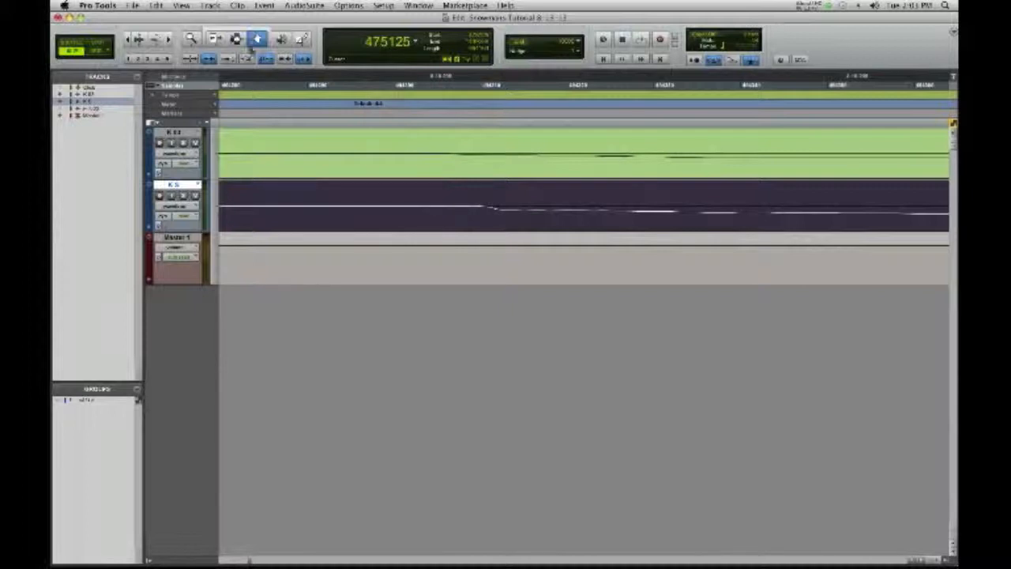
Step: Measure the remaining sample offset between the K.03 and moved K S kick starts at the first hit
click(237, 40)
click(471, 207)
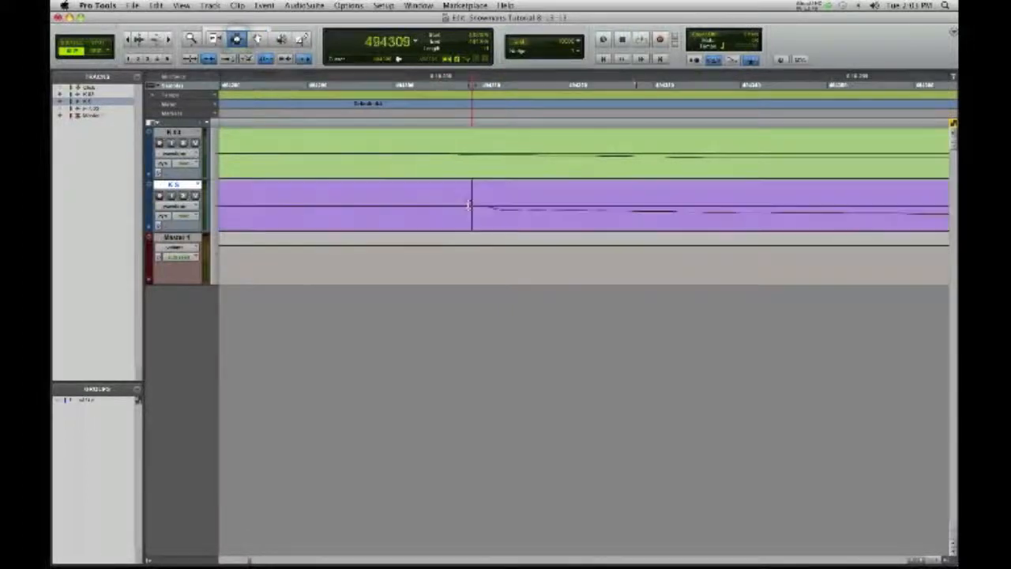
drag(480, 207, 445, 162)
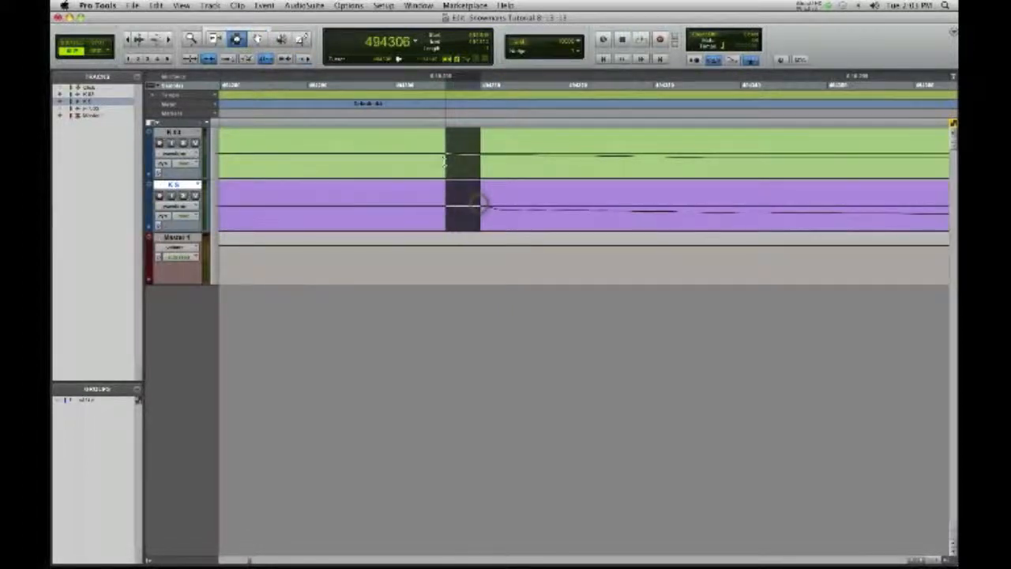
click(463, 207)
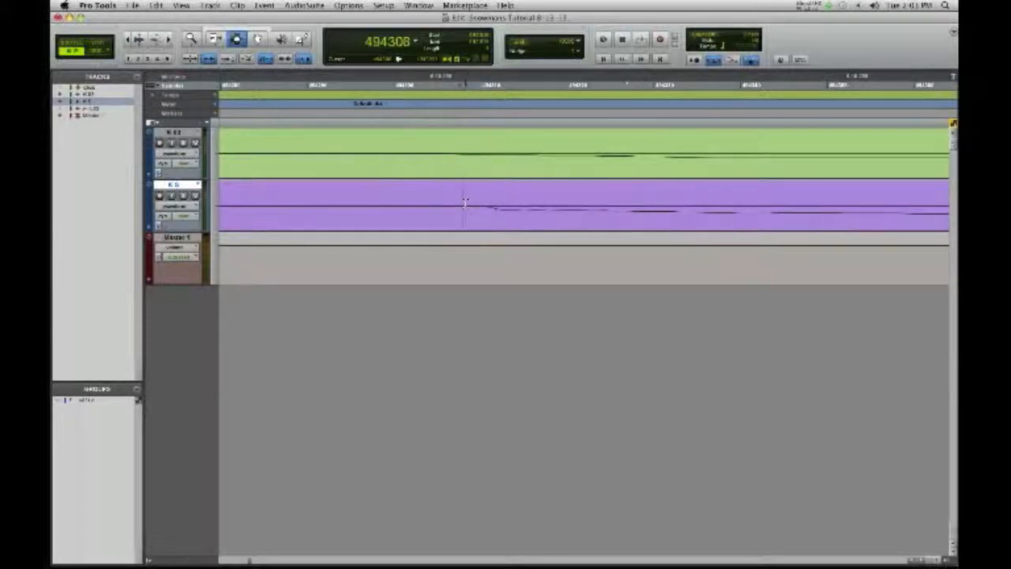
Step: Measure the offset between the K.03 and K S kick starts at a later hit near sample 1094690
key(r)
key(r)
key(r)
key(r)
key(r)
key(r)
key(r)
key(r)
key(r)
key(r)
key(r)
key(r)
key(r)
key(r)
key(r)
key(r)
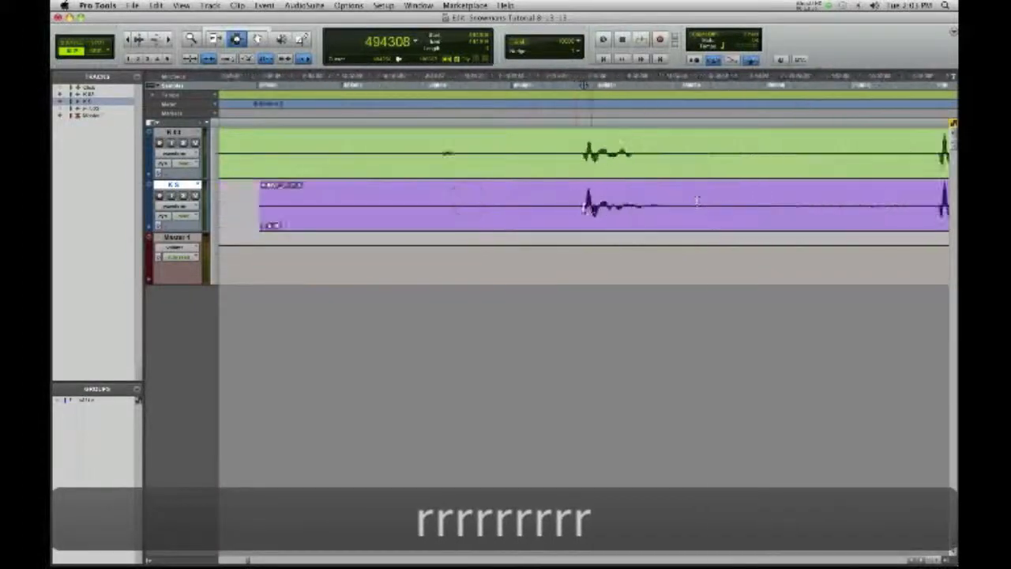
key(r)
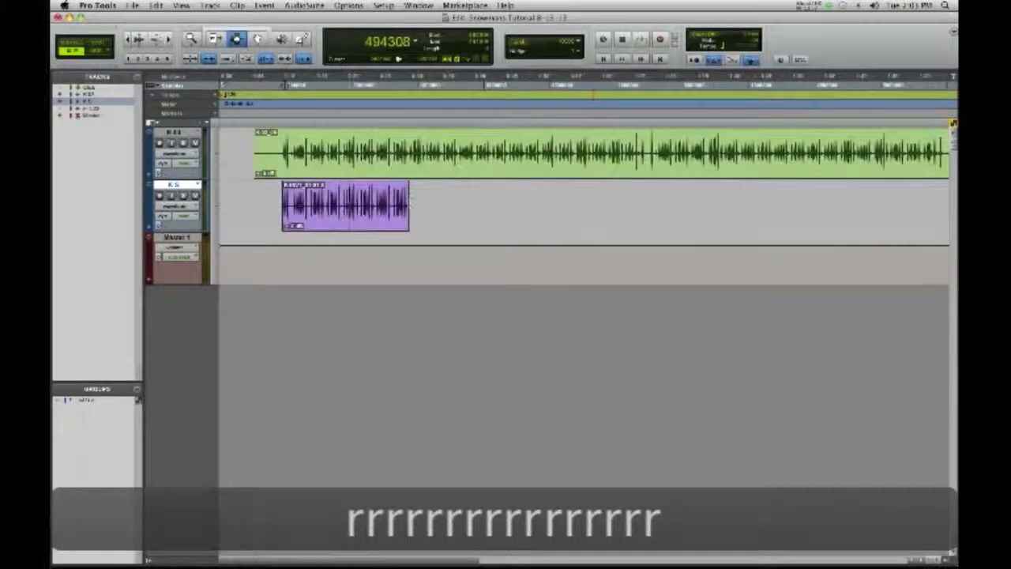
key(t)
key(t)
key(t)
key(t)
key(t)
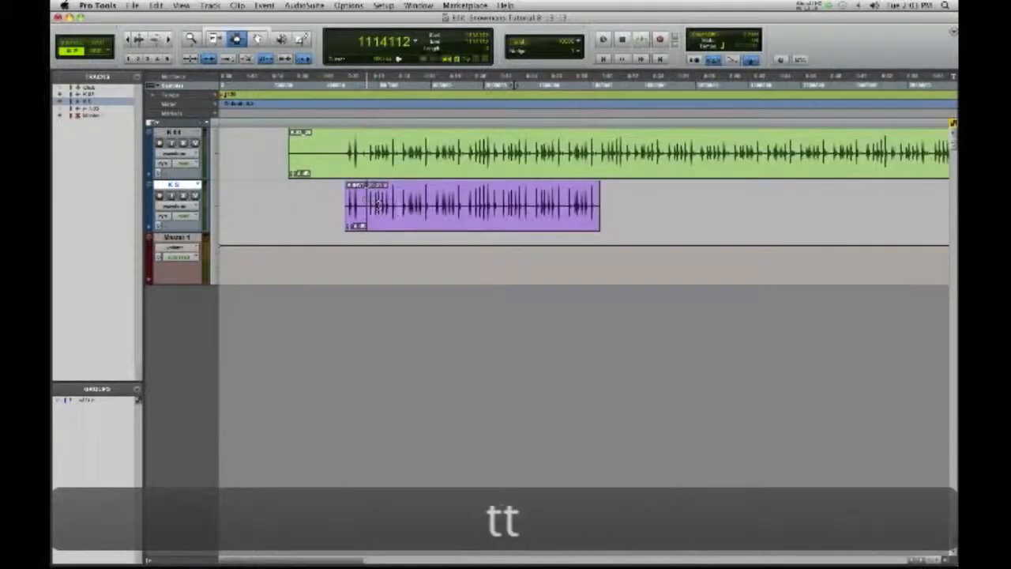
key(t)
key(t)
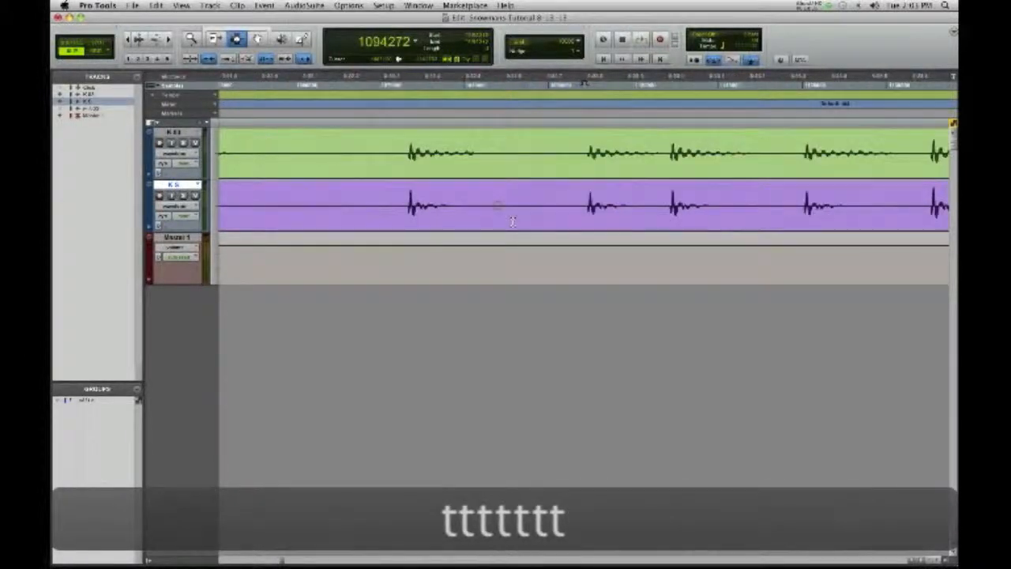
key(t)
key(t)
key(t)
key(t)
key(t)
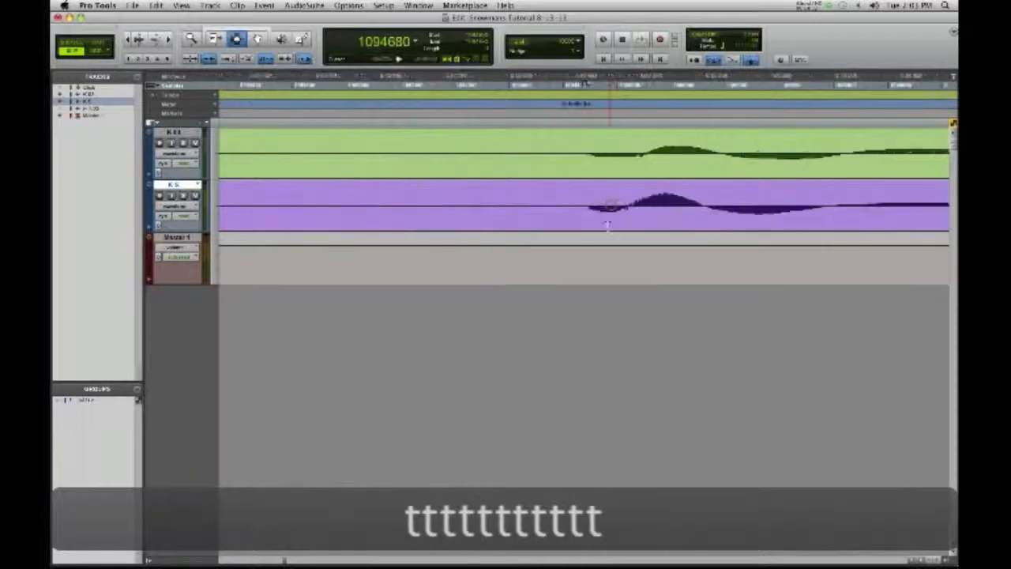
key(t)
key(t)
key(t)
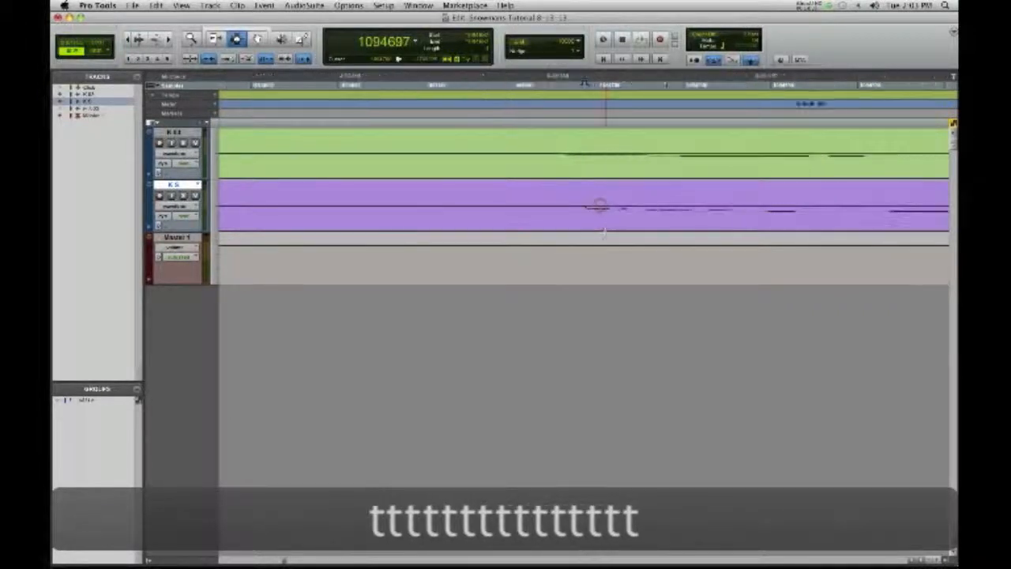
key(t)
drag(575, 202, 488, 181)
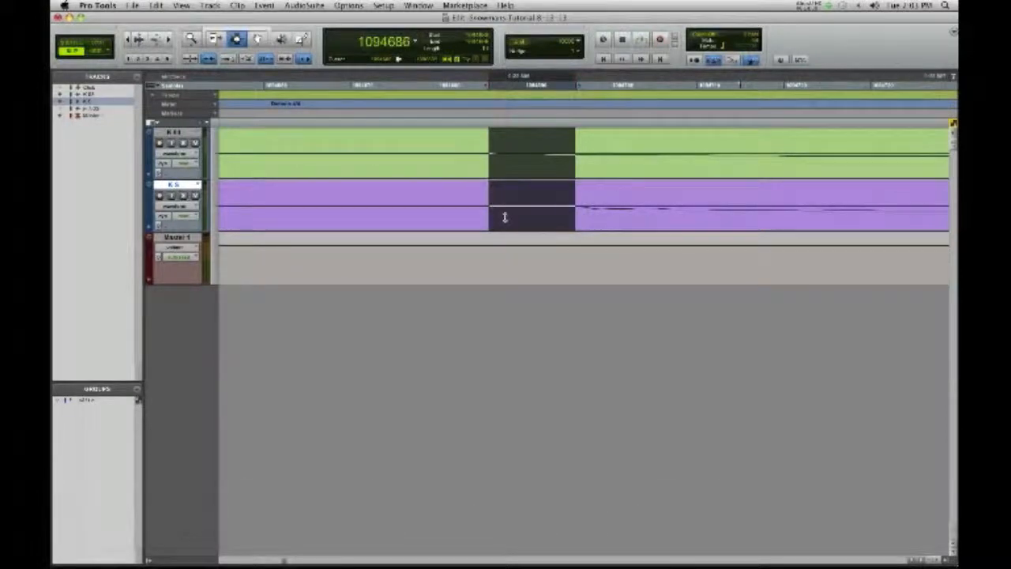
Step: Play both kick tracks together from the start of the K S clip to hear how they combine, and stop near its end
click(530, 206)
key(r)
key(r)
key(r)
key(r)
key(r)
key(r)
key(r)
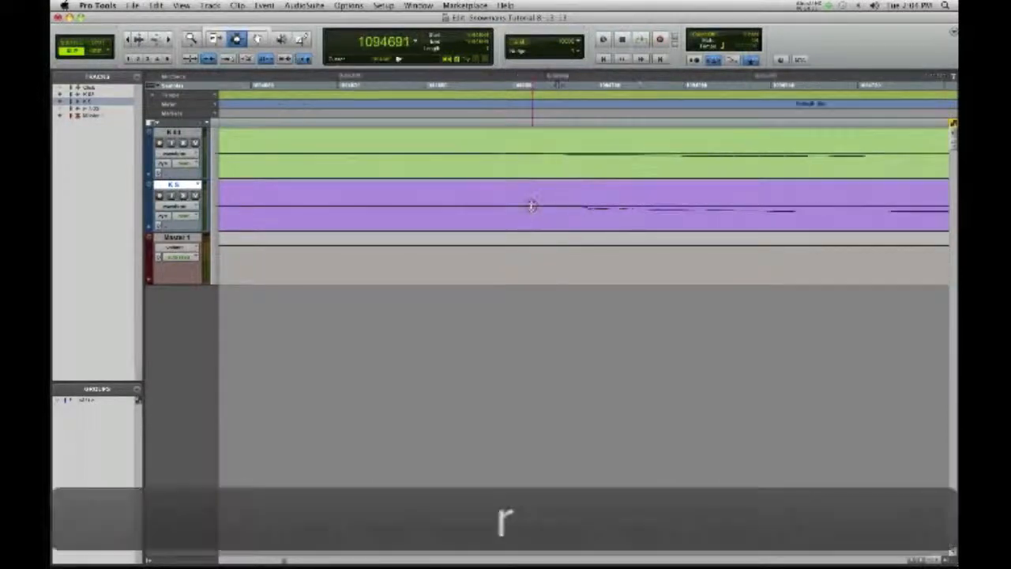
key(r)
key(r)
key(r)
key(r)
key(r)
key(r)
key(r)
key(r)
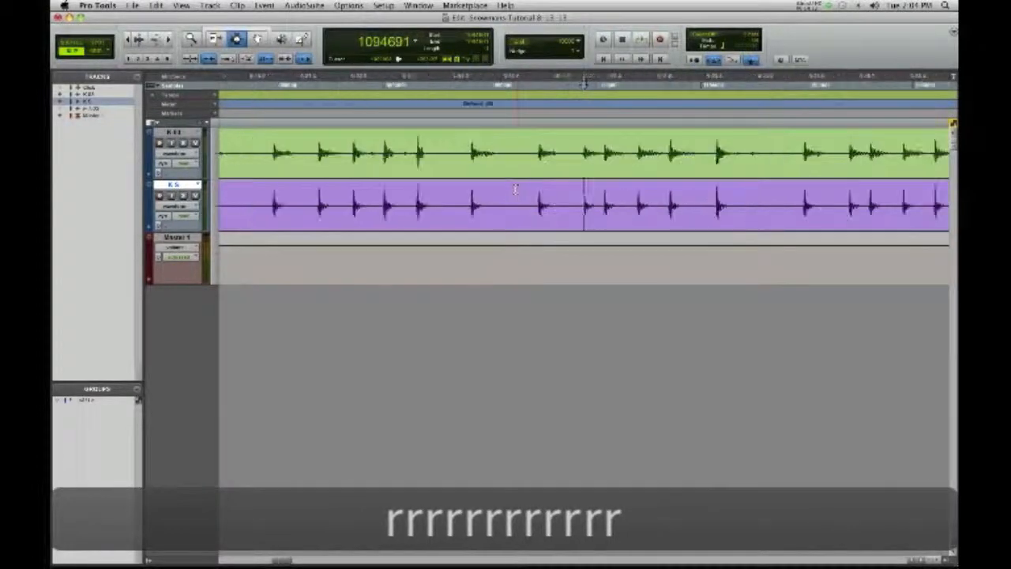
click(345, 157)
key(space)
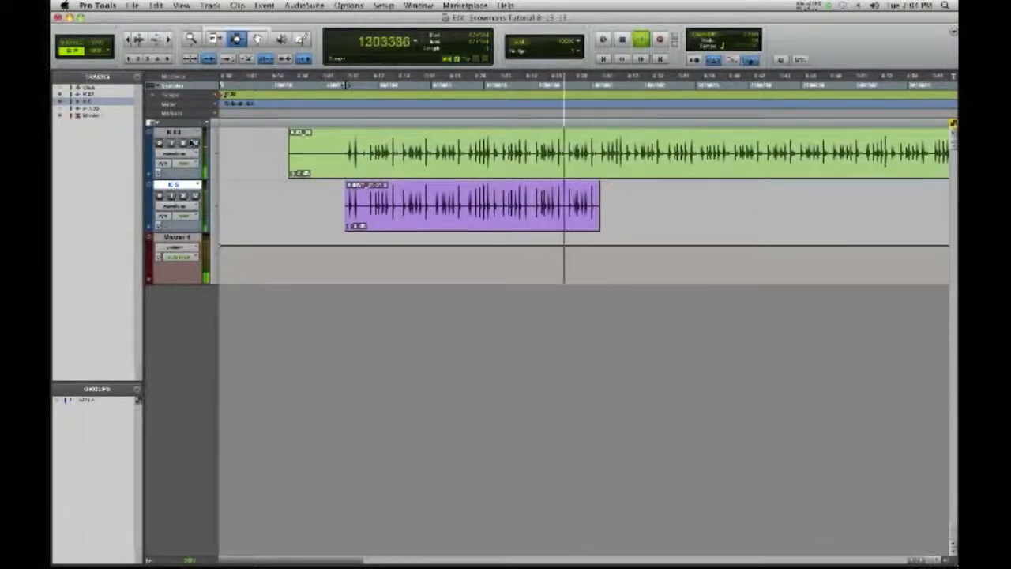
key(space)
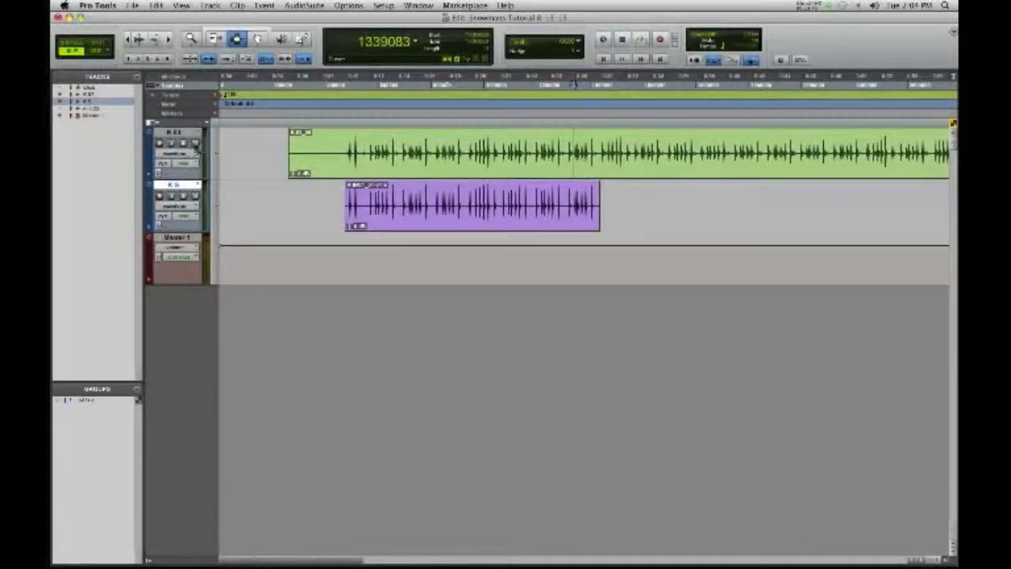
Step: Listen to the K S track from its clip start with K.03 muted, and stop playback
click(347, 155)
key(space)
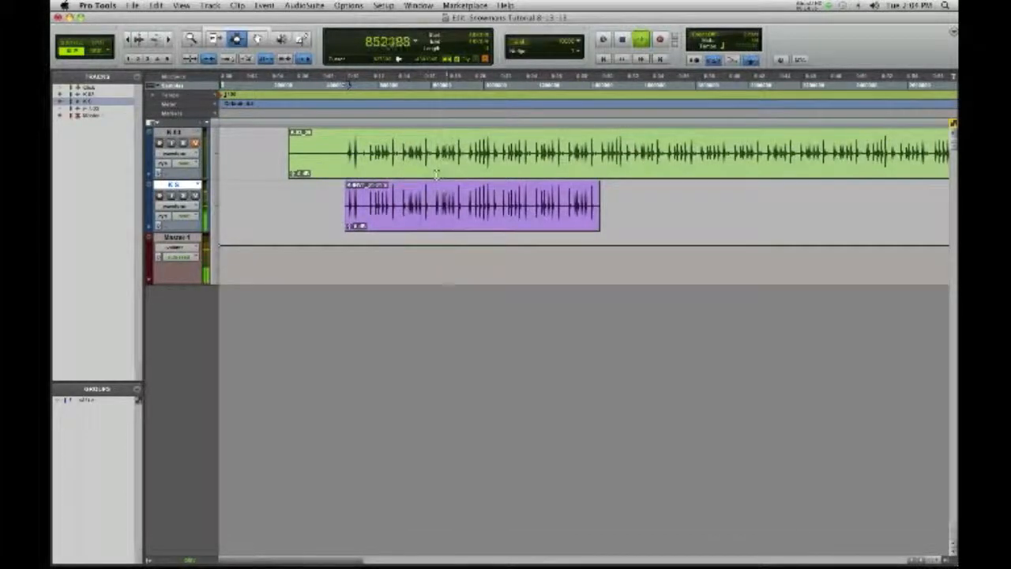
key(space)
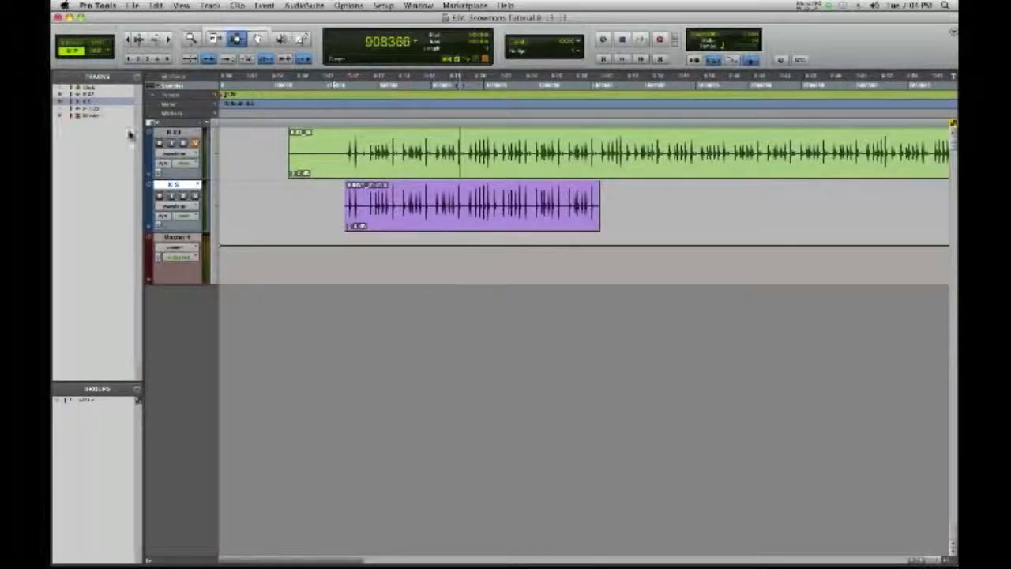
Step: Create a new playlist on the K S track with the suggested name and place the cursor just before the first K.03 kick
right_click(197, 187)
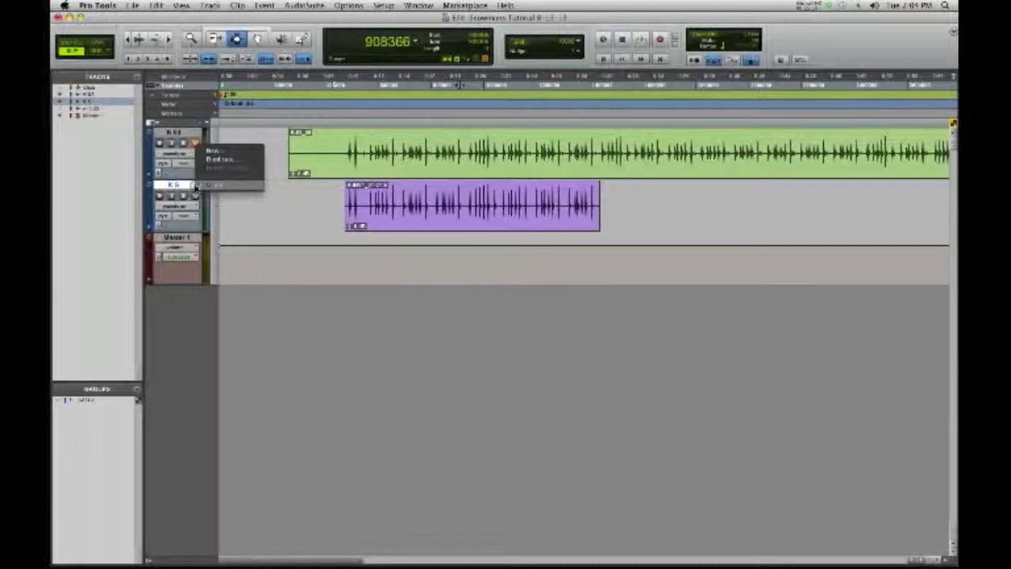
click(222, 151)
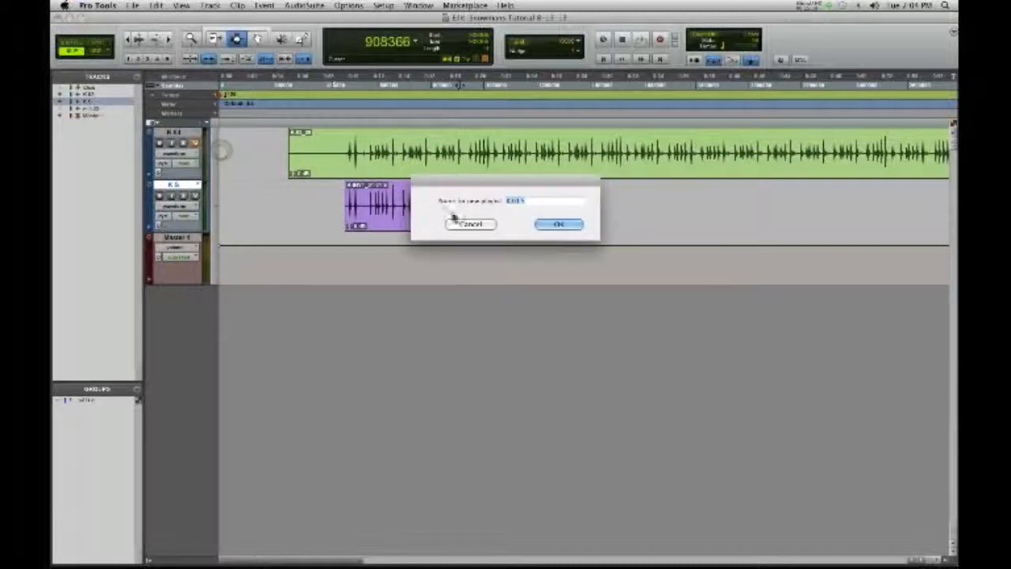
click(543, 224)
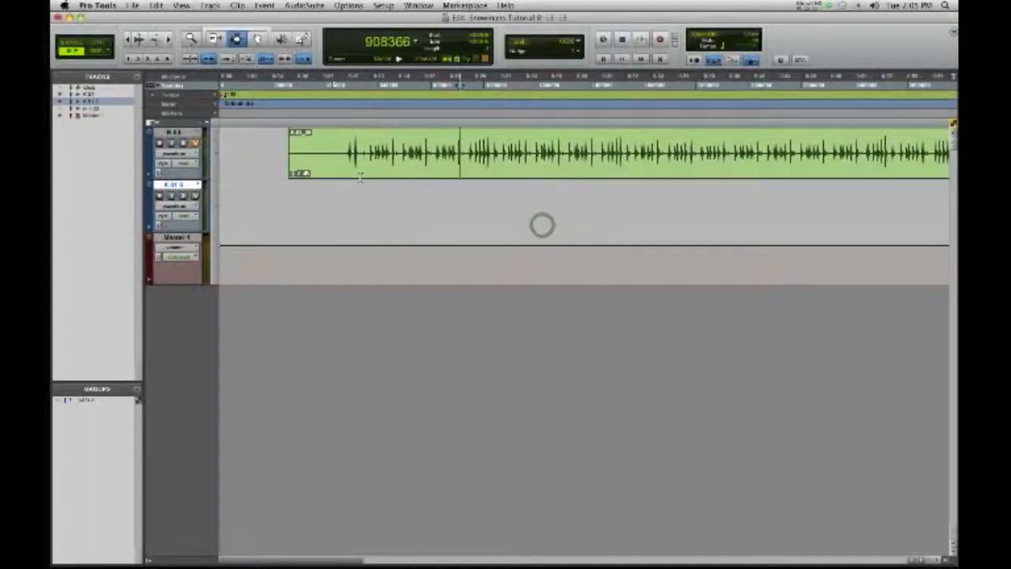
click(341, 156)
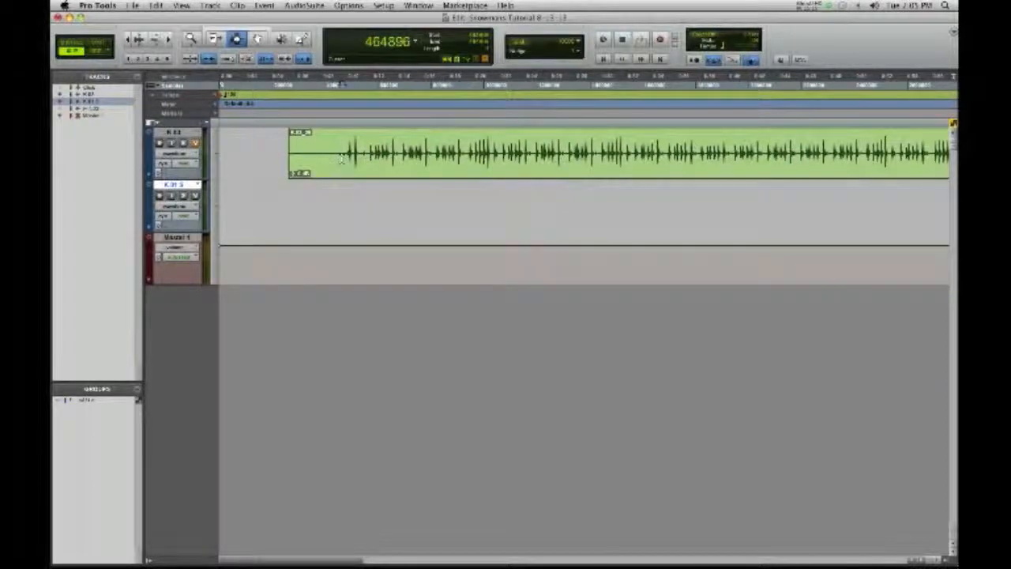
Step: Show the Mix window, switch to Finder and open the Samples and Sounds folder on the external drive
key(super+equal)
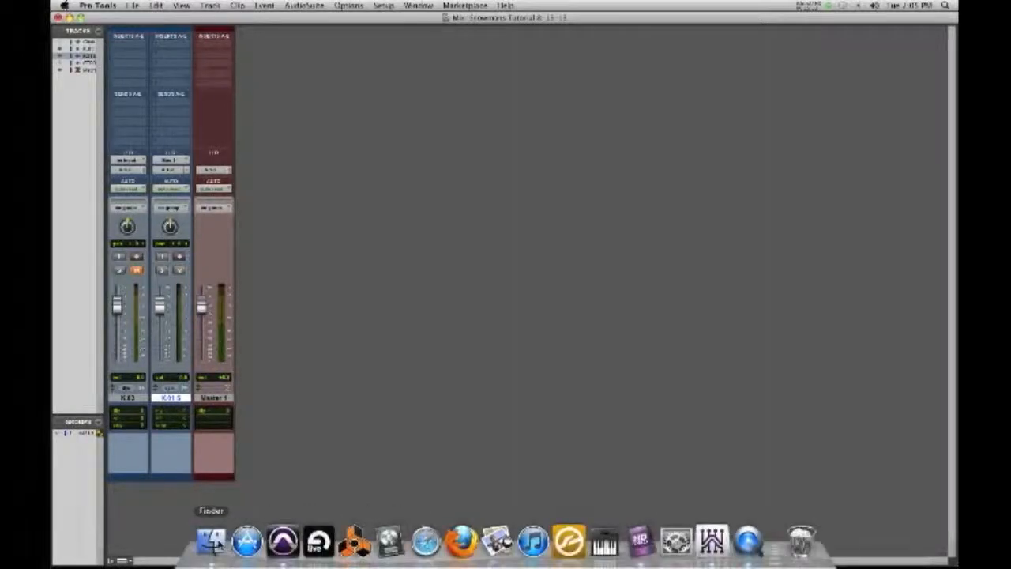
click(212, 544)
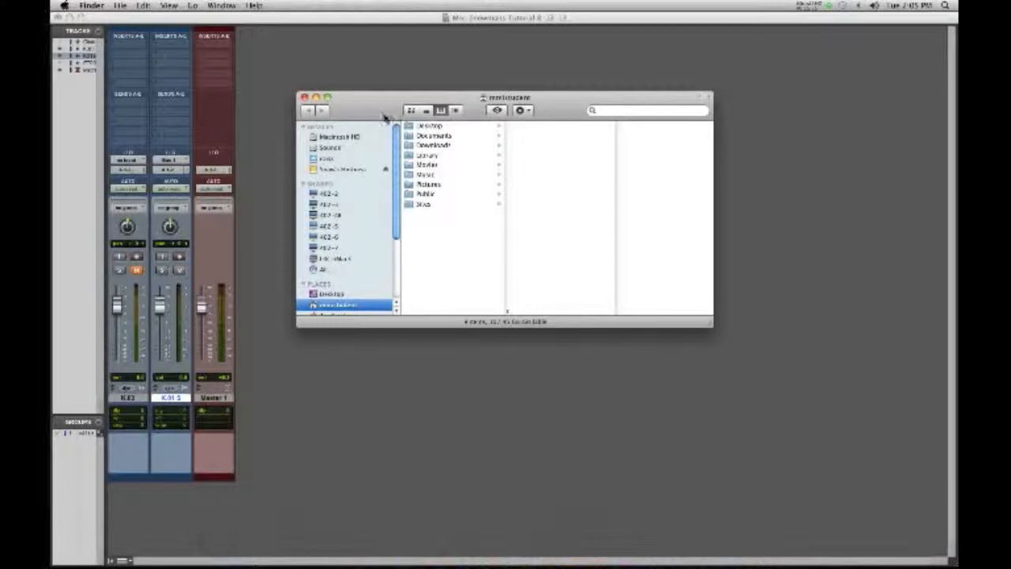
drag(385, 117, 382, 136)
click(338, 190)
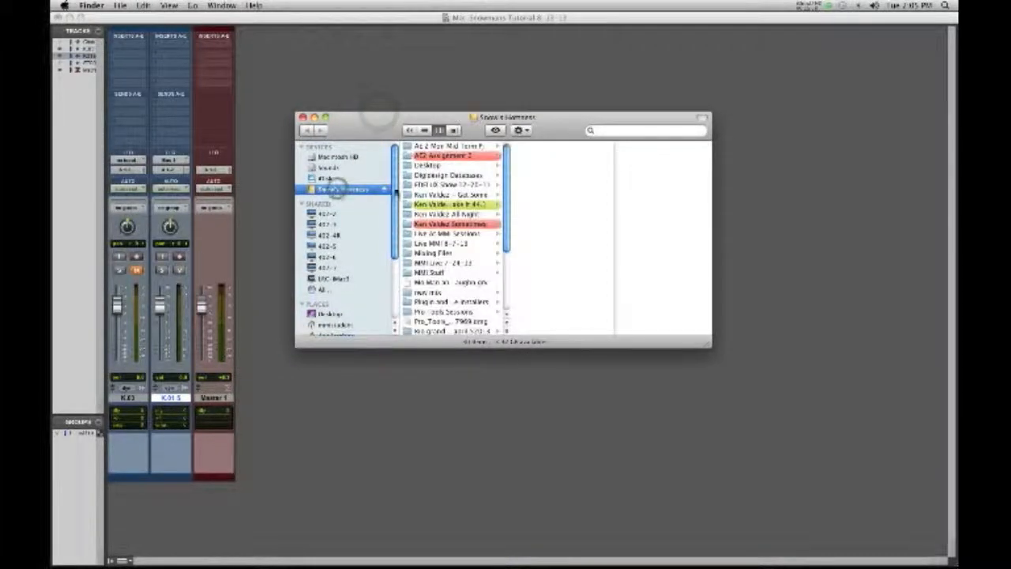
scroll(462, 261, down, 5)
scroll(462, 261, down, 2)
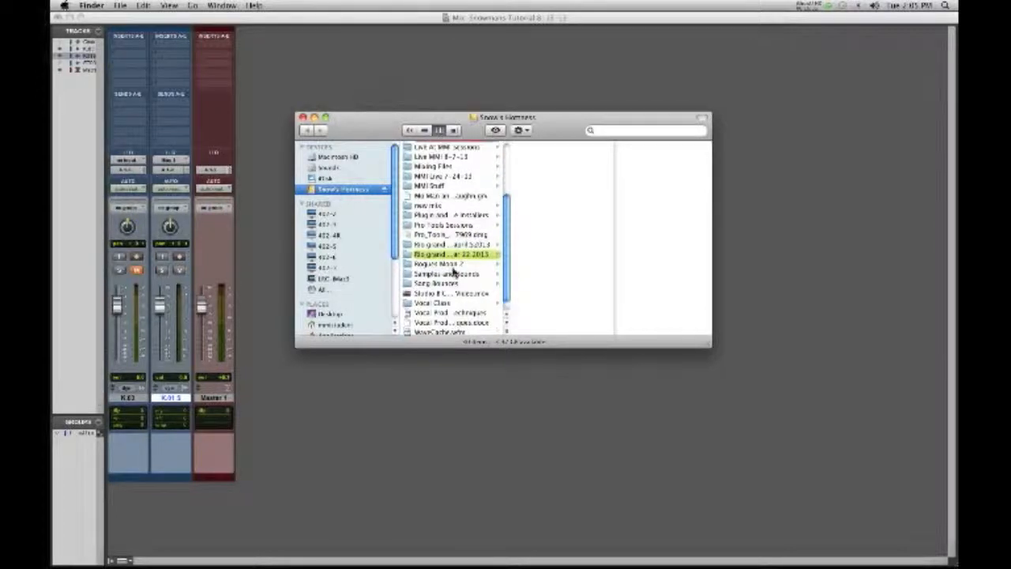
scroll(454, 271, up, 2)
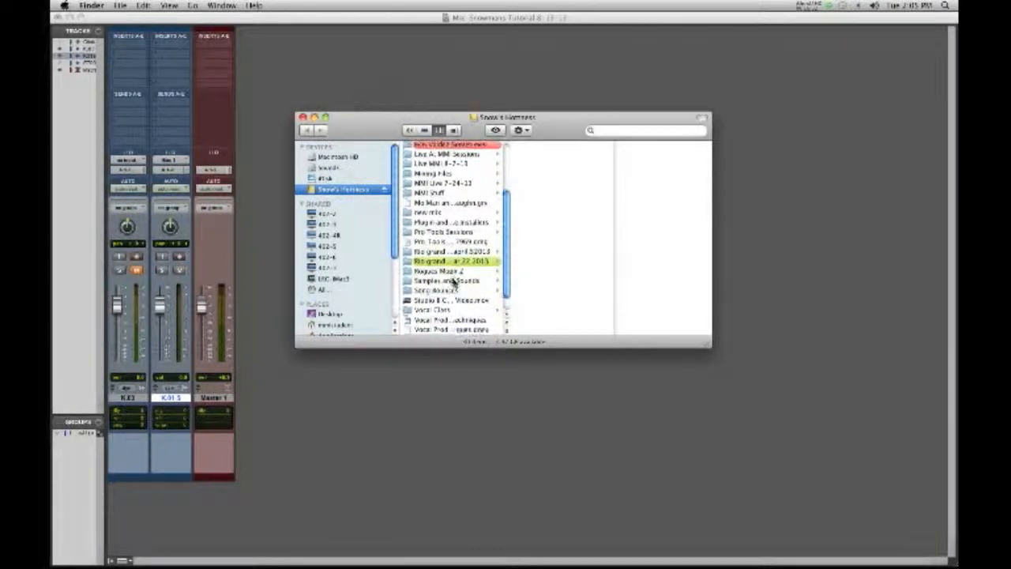
click(453, 280)
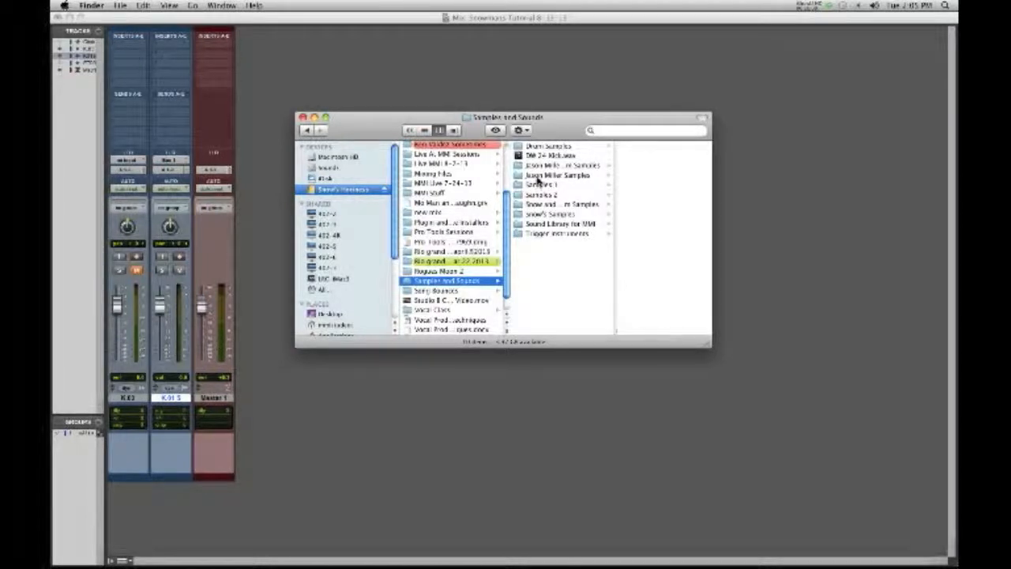
Step: Copy the Vinnie Ichi Kick WAV from Drum Samples (Tuck), inside Snow and Tuck Drum Samples, to the Desktop and close the Finder window
click(517, 206)
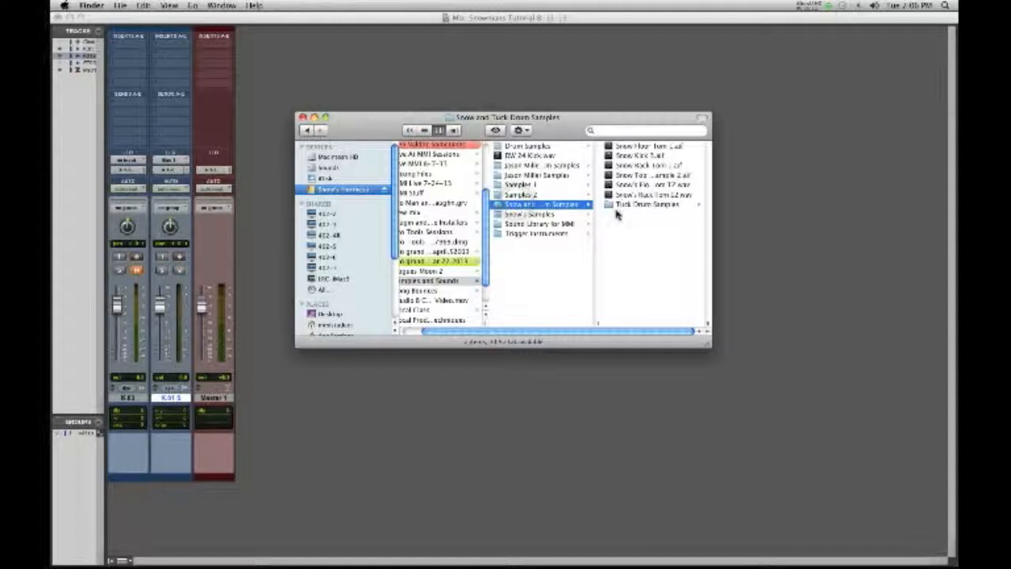
click(615, 204)
click(641, 147)
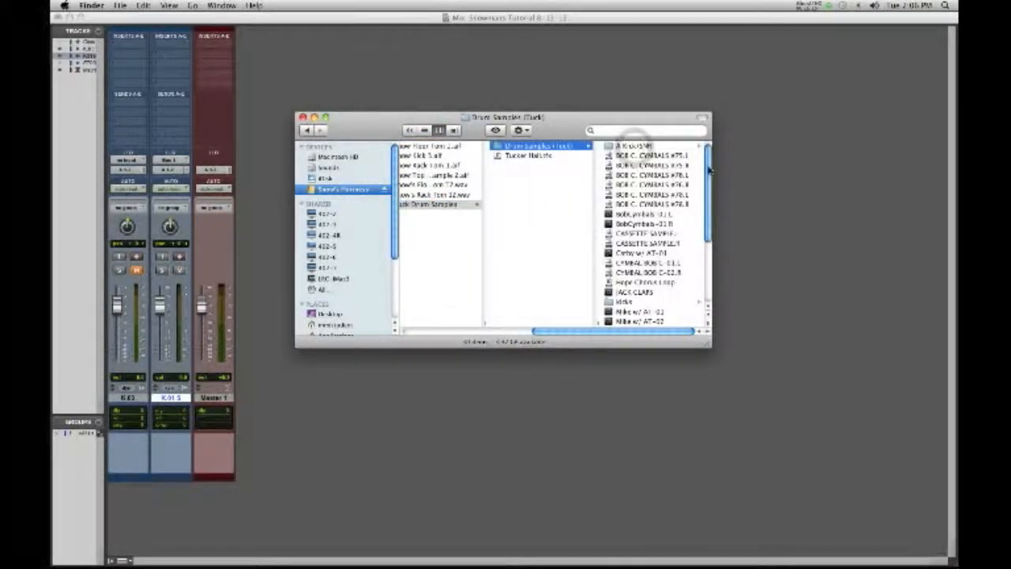
scroll(708, 168, down, 5)
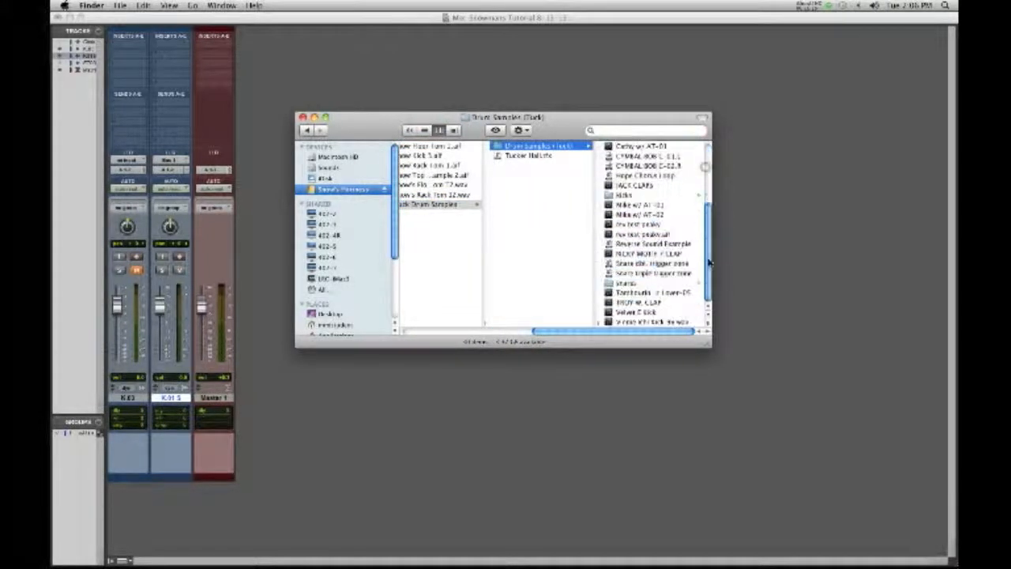
click(629, 324)
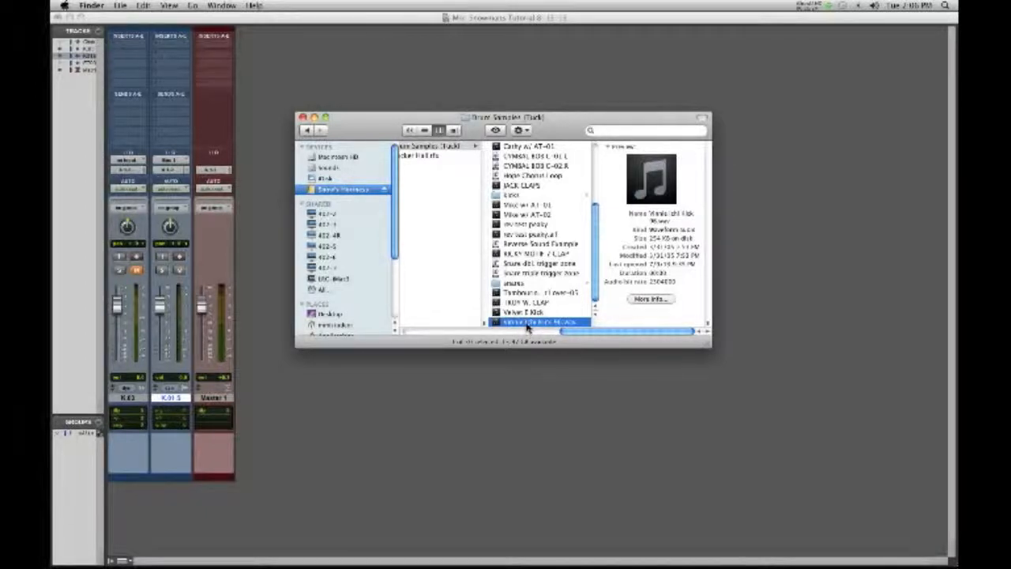
drag(527, 327, 335, 316)
click(302, 117)
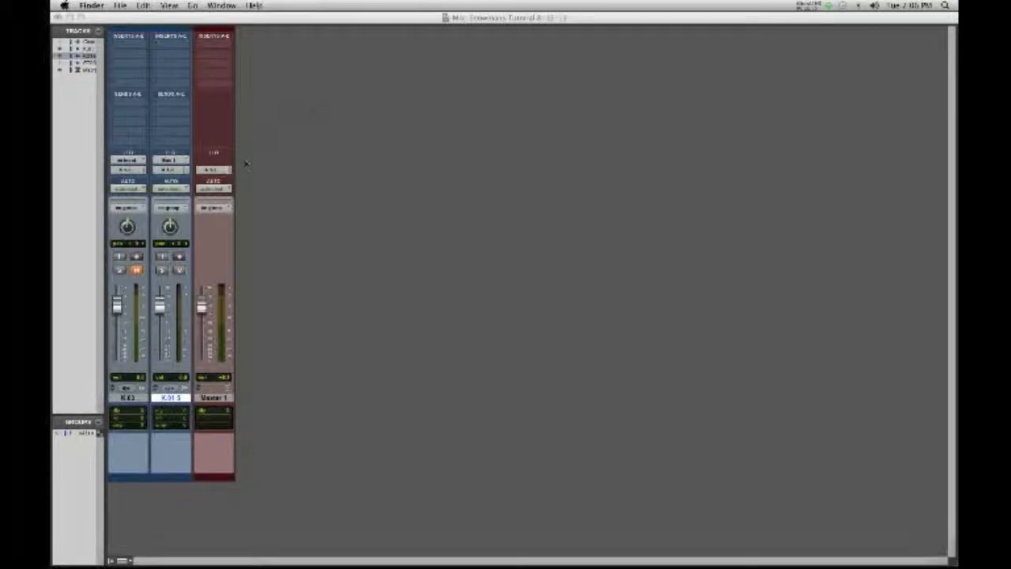
Step: Switch back to Pro Tools, unmute the K.03 track and route its output to Bus 1 (Mono)
click(138, 271)
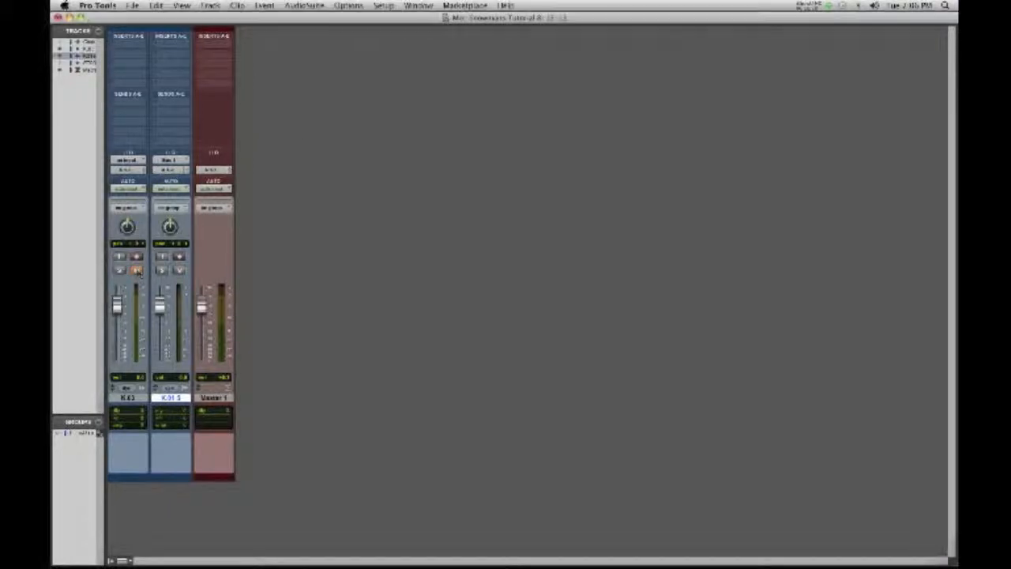
click(131, 169)
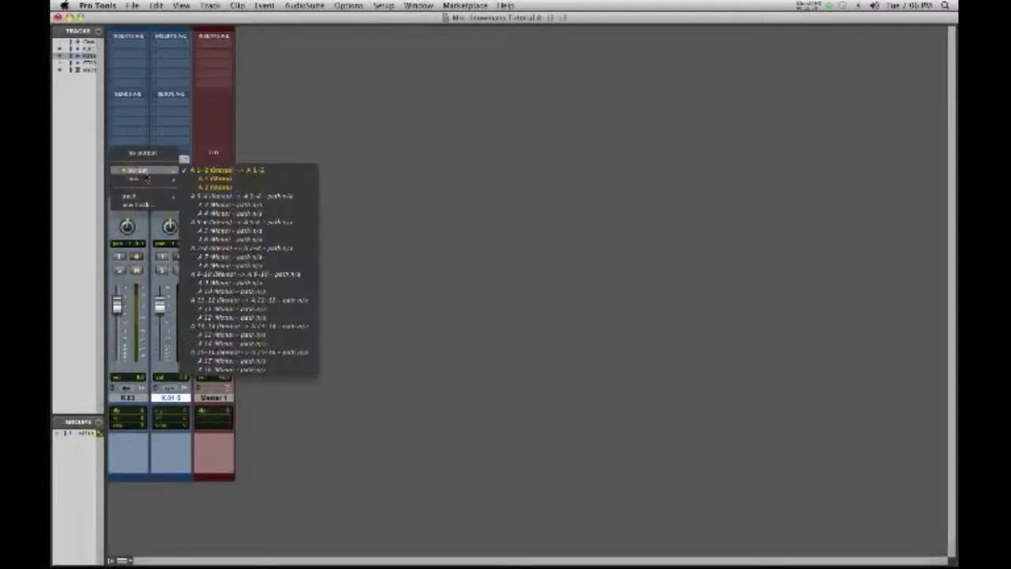
mouse_move(147, 178)
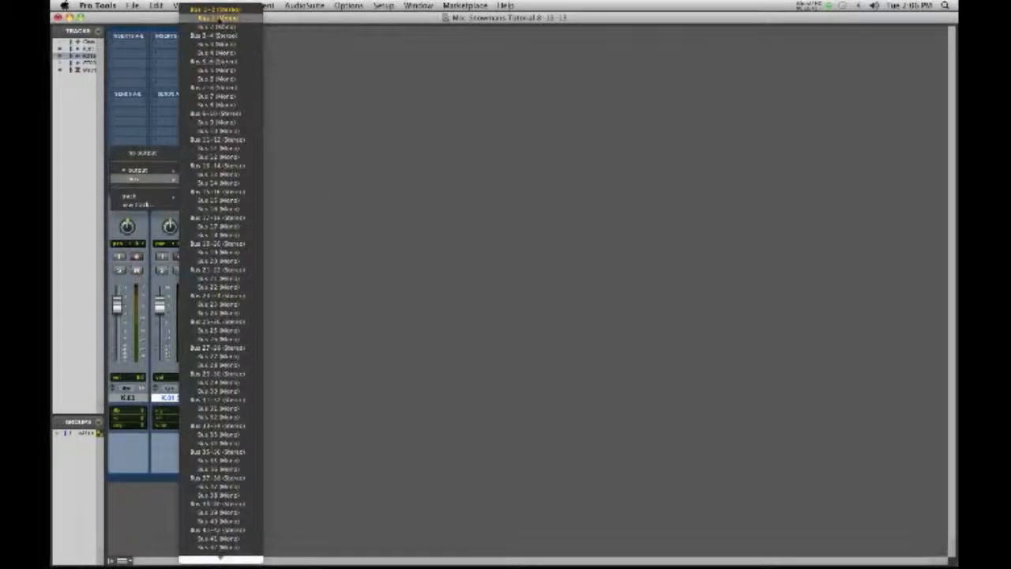
click(215, 10)
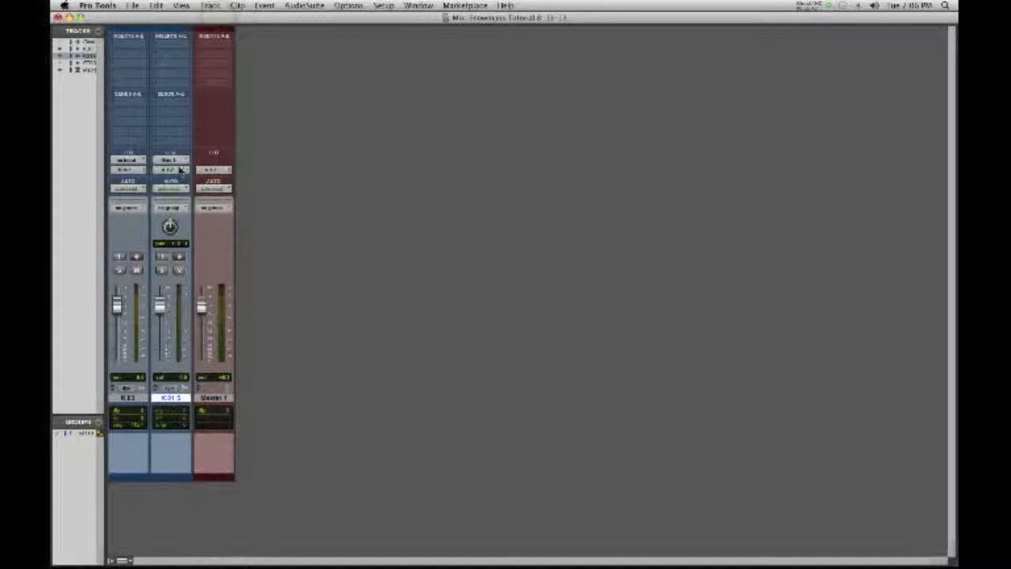
Step: Insert the mono Trigger plug-in in K.03's first insert slot, save the session and place the plug-in window fully in view
click(126, 43)
mouse_move(145, 63)
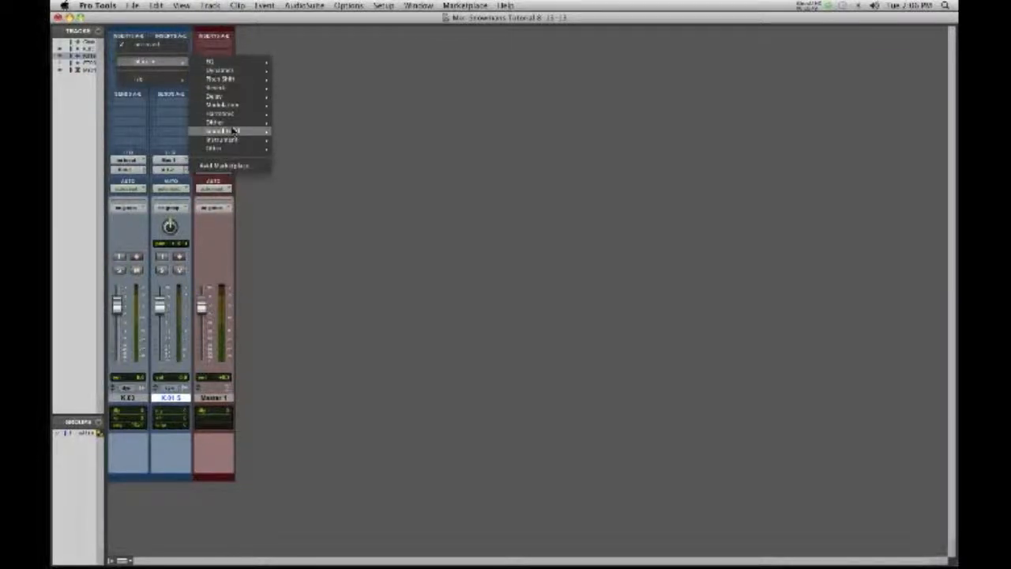
mouse_move(267, 149)
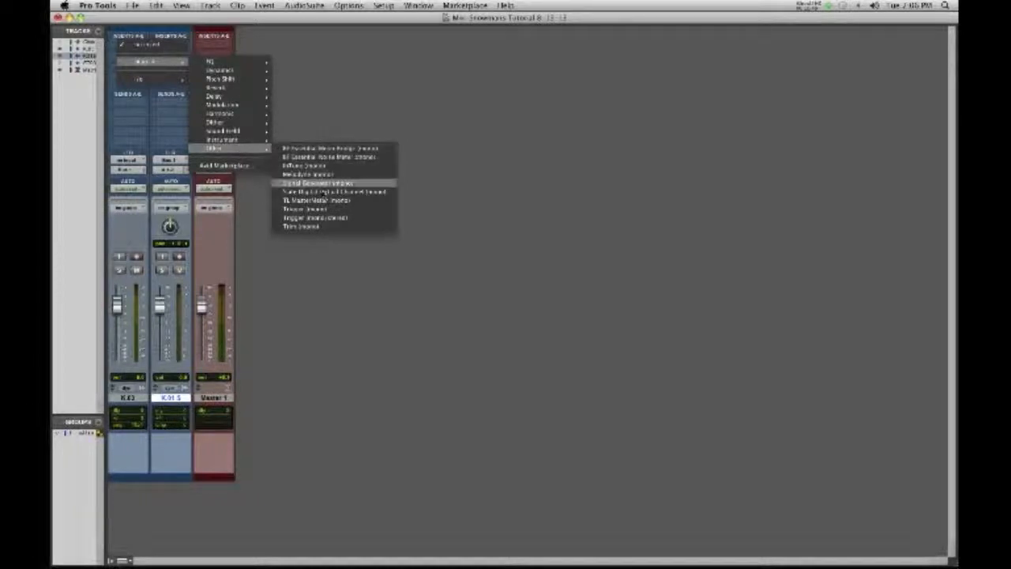
click(333, 209)
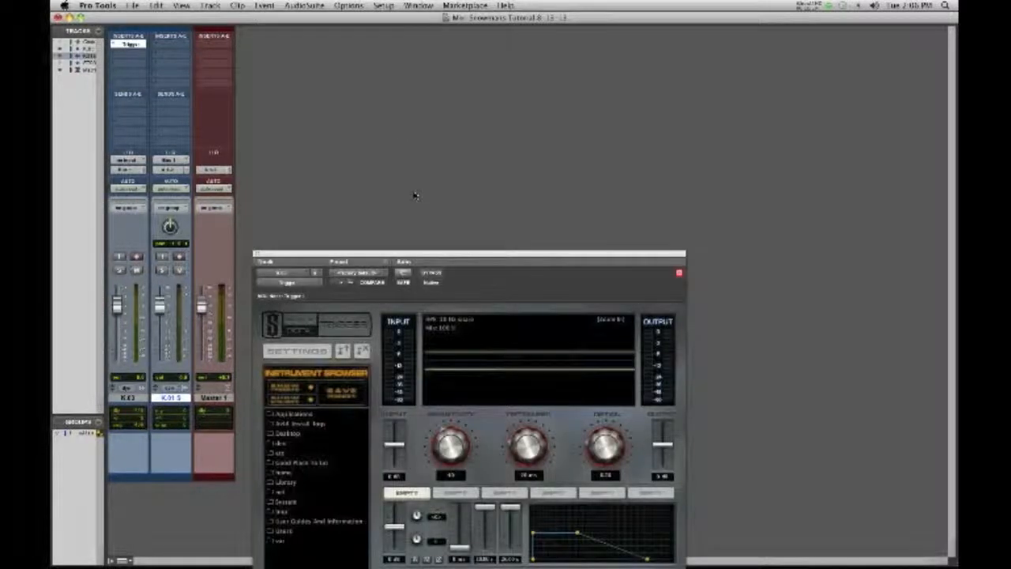
key(super+s)
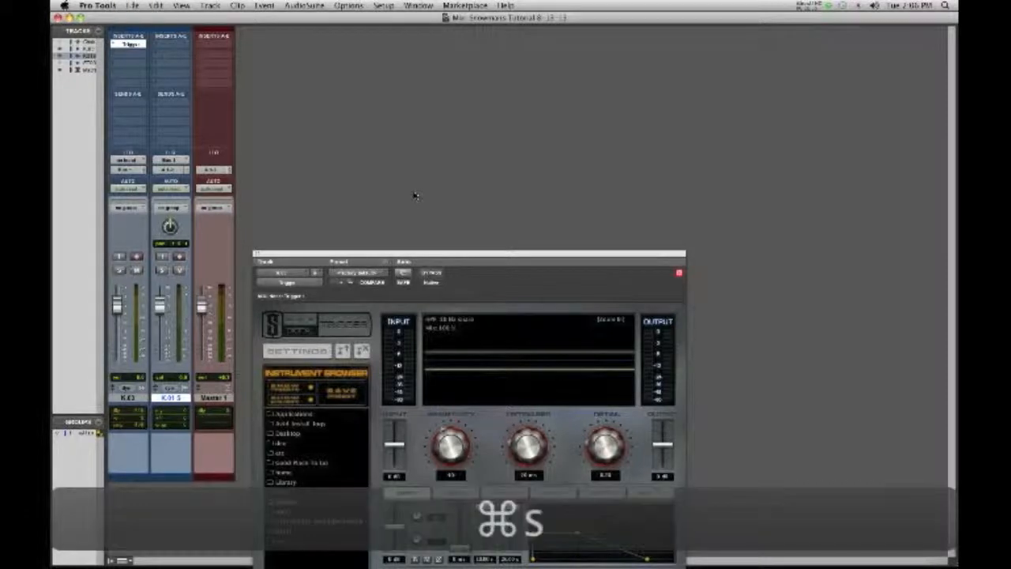
drag(441, 257, 437, 62)
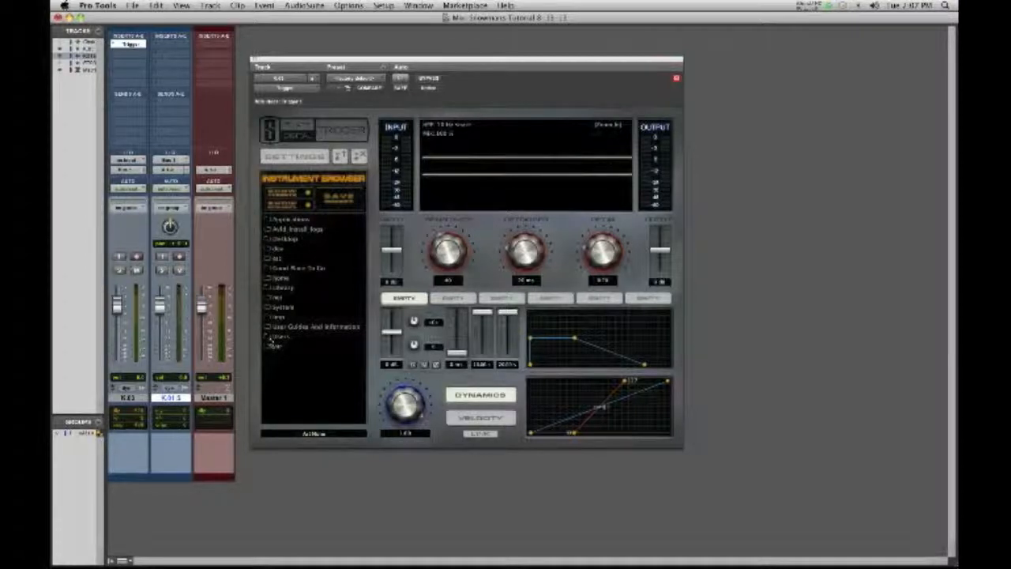
Step: Load the Vinnie Ichi Kick WAV from the user's Desktop folder into Trigger's first sample slot
click(267, 337)
double_click(267, 338)
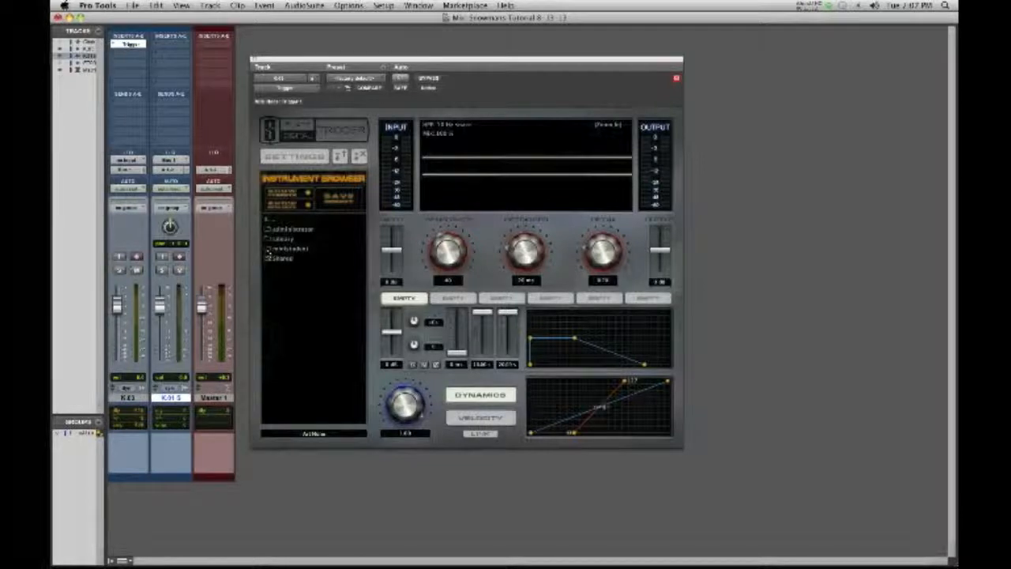
double_click(267, 249)
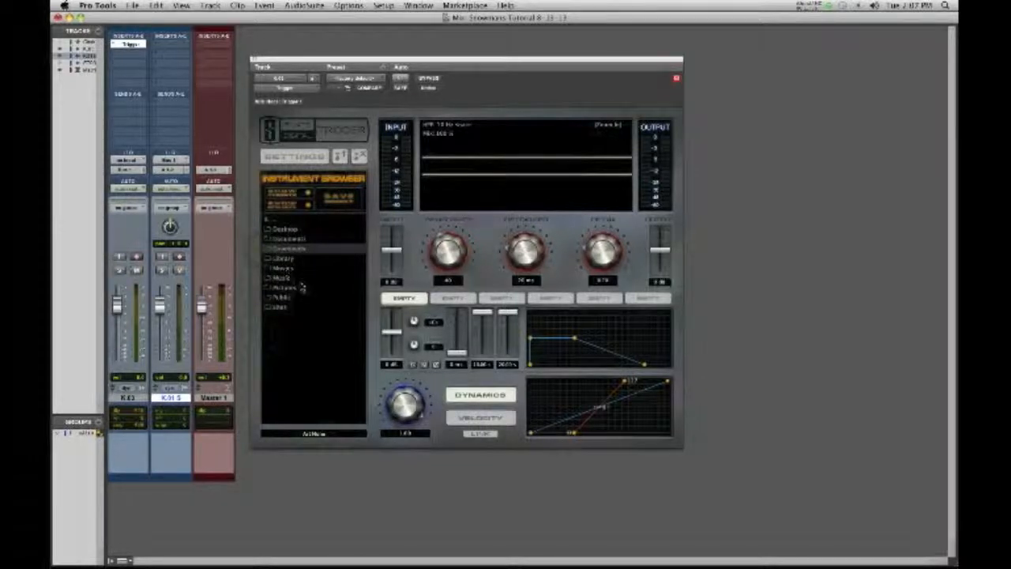
click(281, 231)
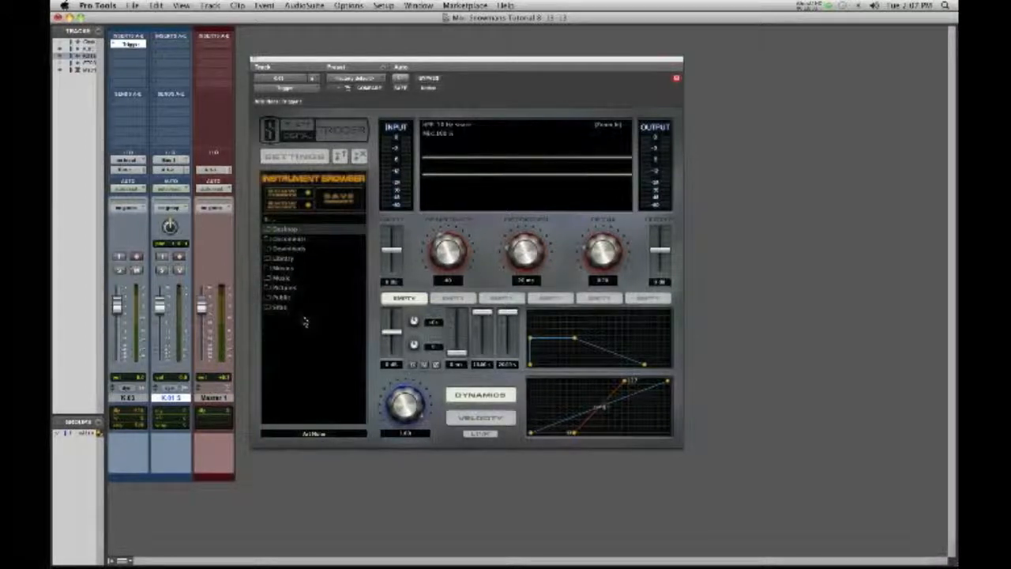
click(280, 238)
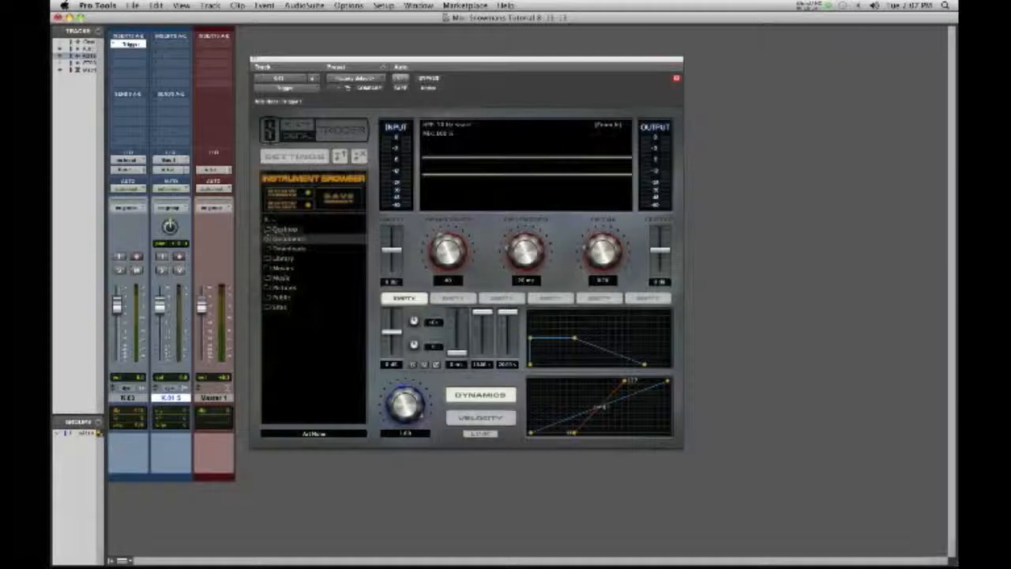
double_click(267, 232)
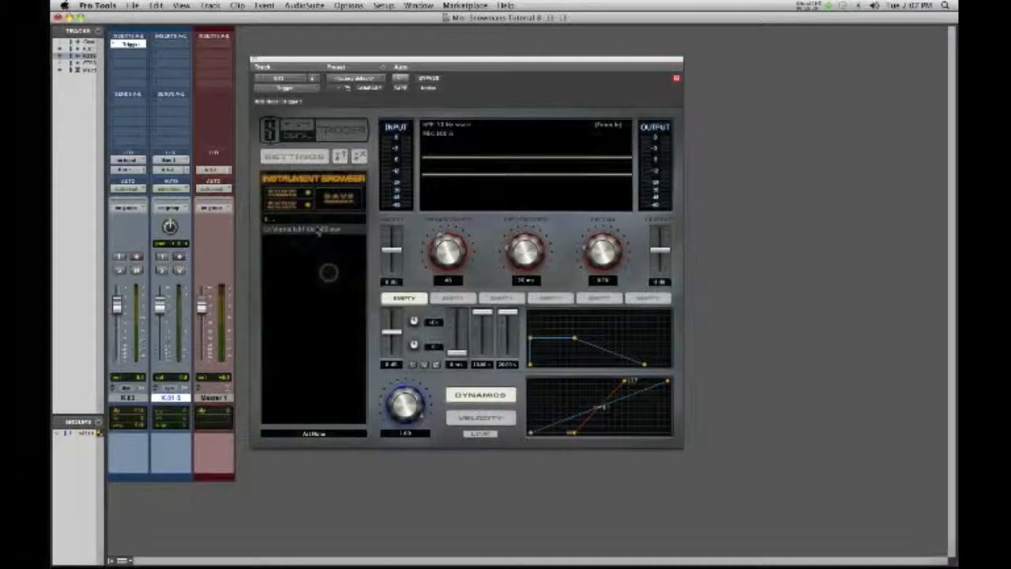
double_click(306, 233)
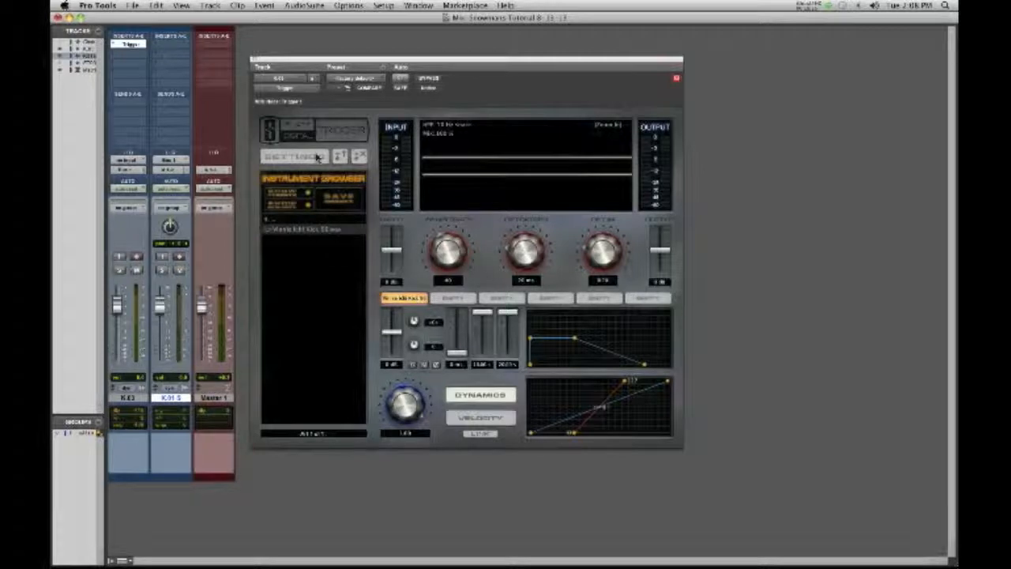
Step: Enable input monitoring and recording on the K S track, set Trigger's sensitivity to 24 during playback and raise its retrigger time
drag(371, 62, 304, 95)
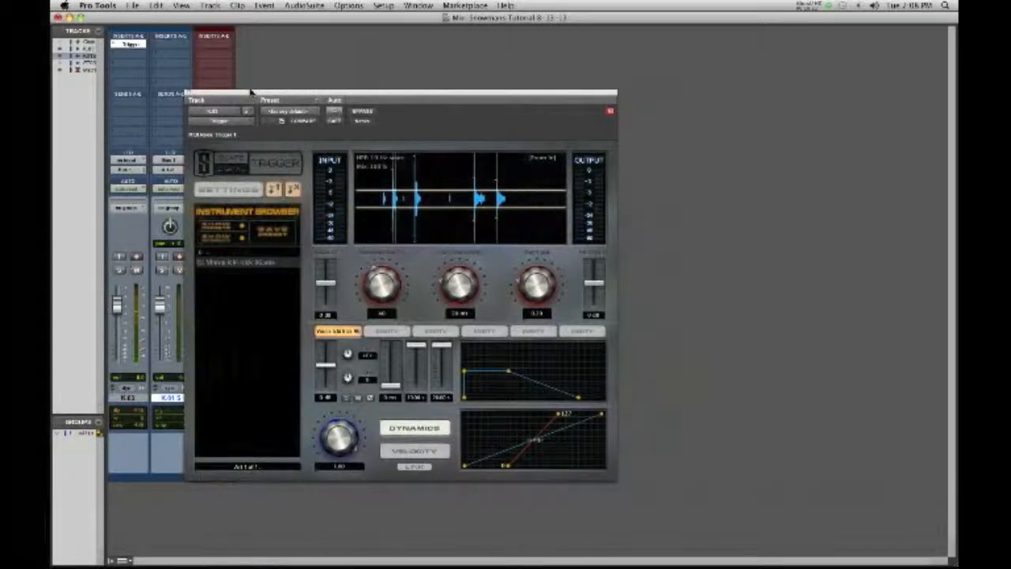
drag(251, 93, 345, 95)
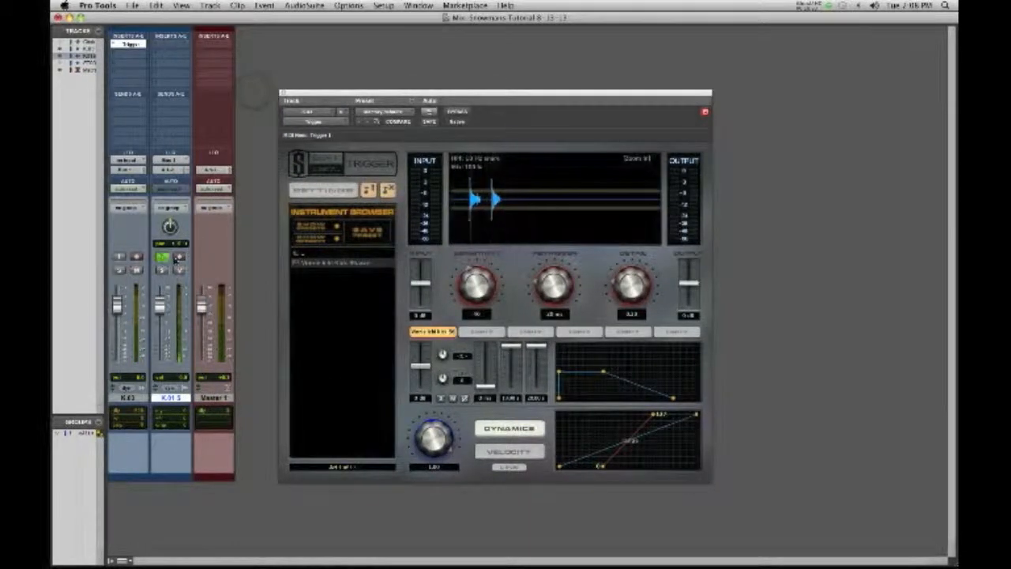
drag(392, 95, 323, 66)
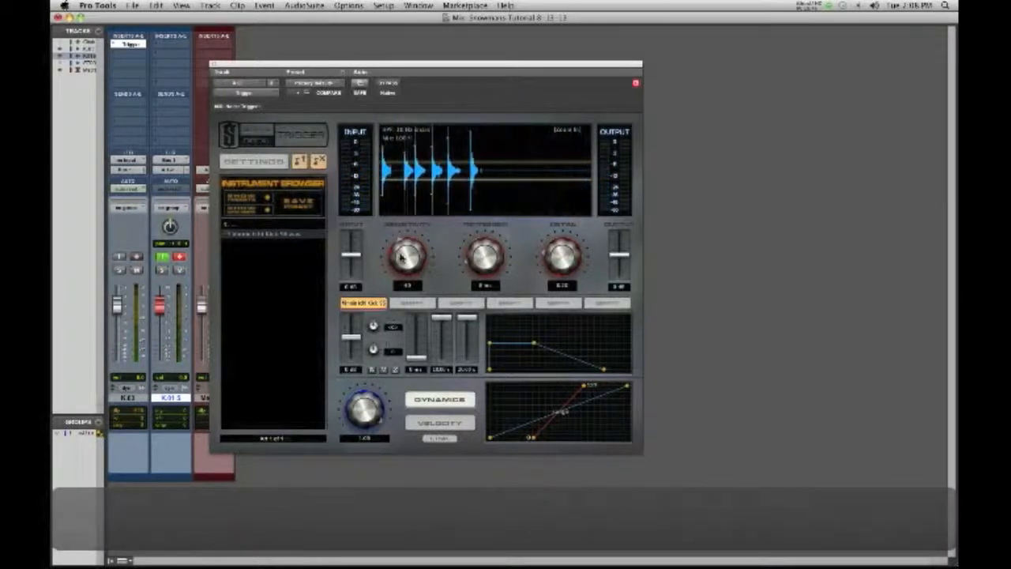
drag(400, 279, 399, 282)
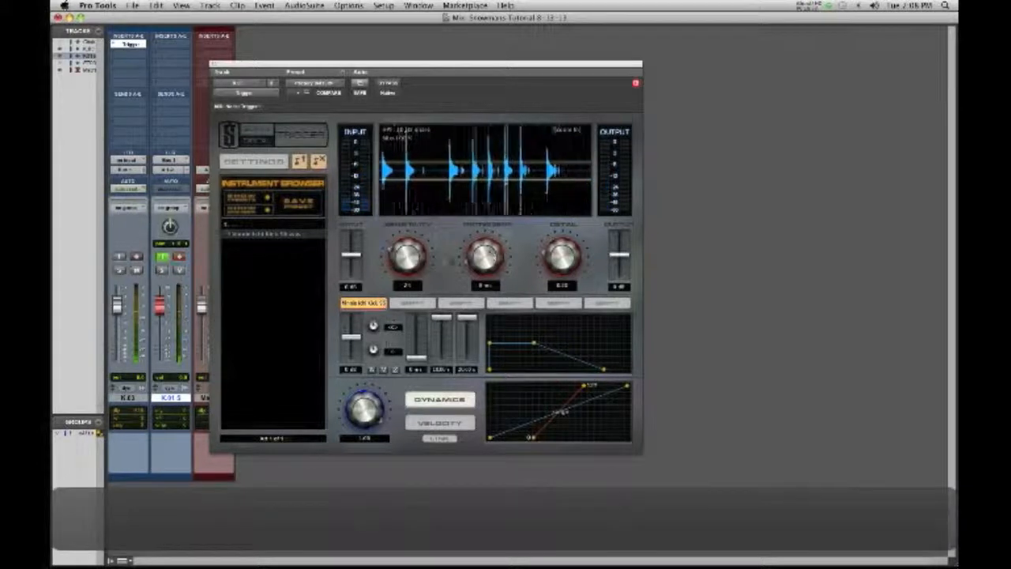
drag(481, 265, 491, 216)
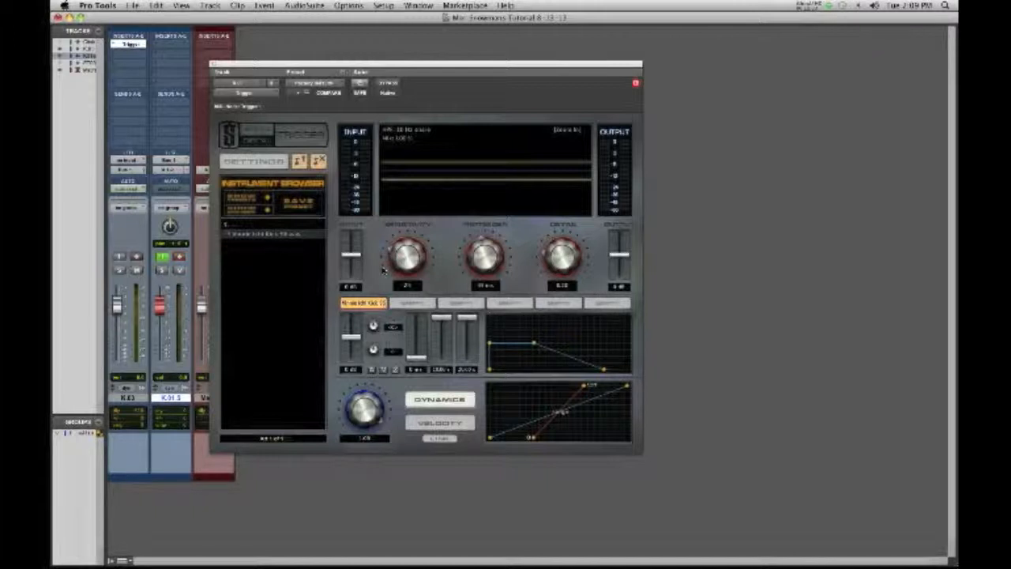
Step: Show the Edit window and place the Trigger window clear of the tracks
key(super+equal)
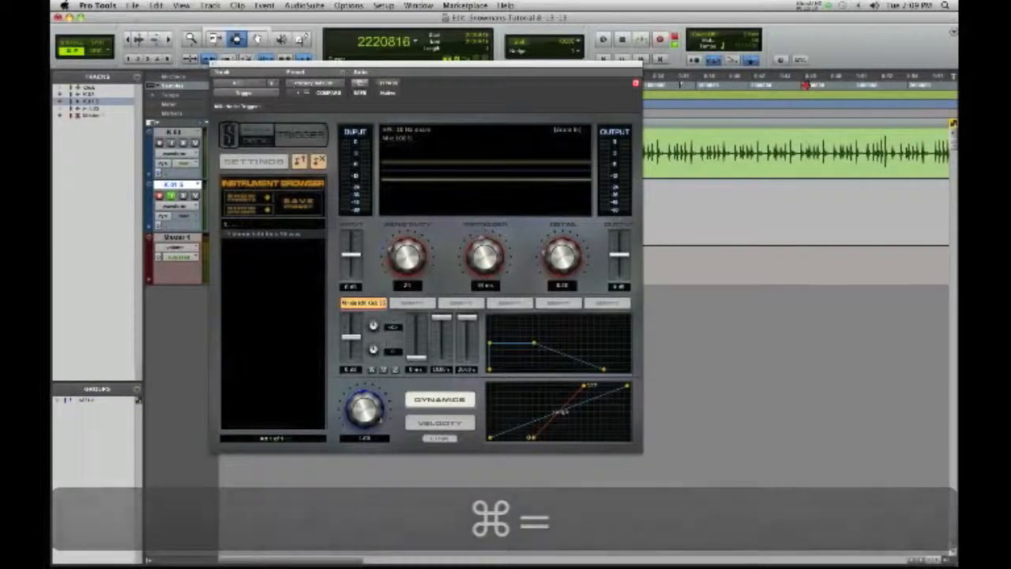
drag(412, 69, 443, 293)
Step: Try recording the triggered kick on the K S track from just before the first K.03 kick, and undo the short take
click(338, 152)
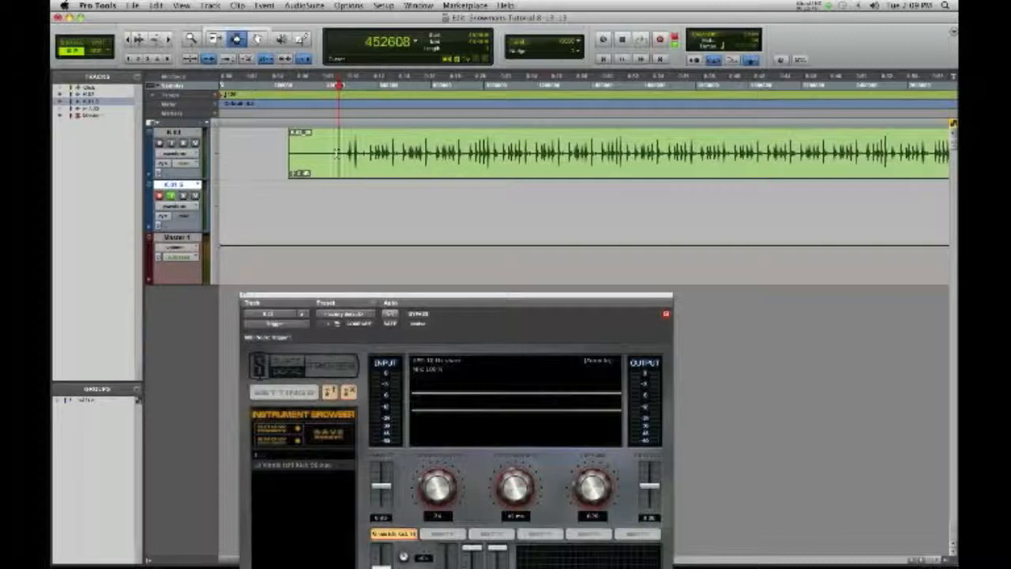
key(3)
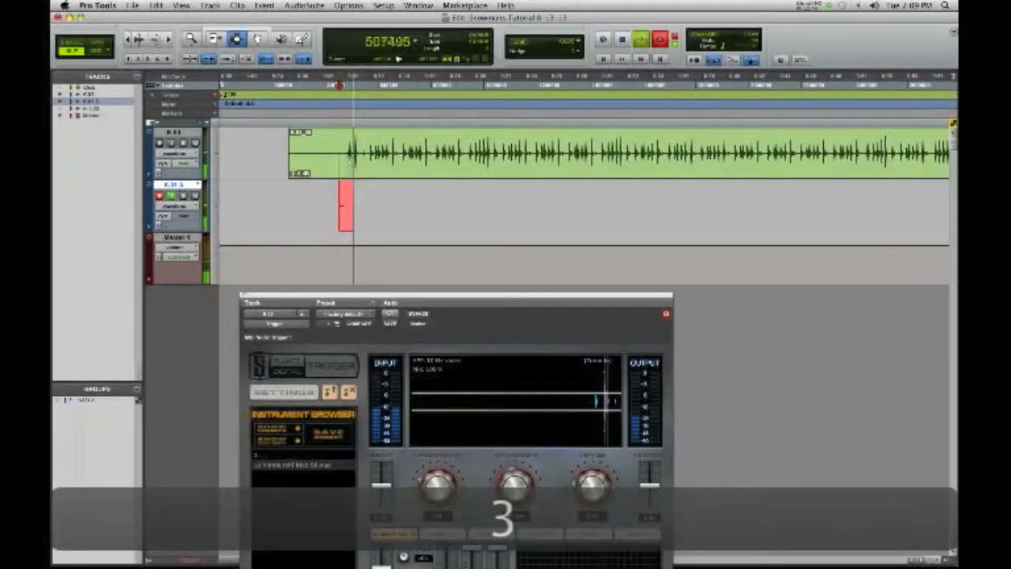
key(space)
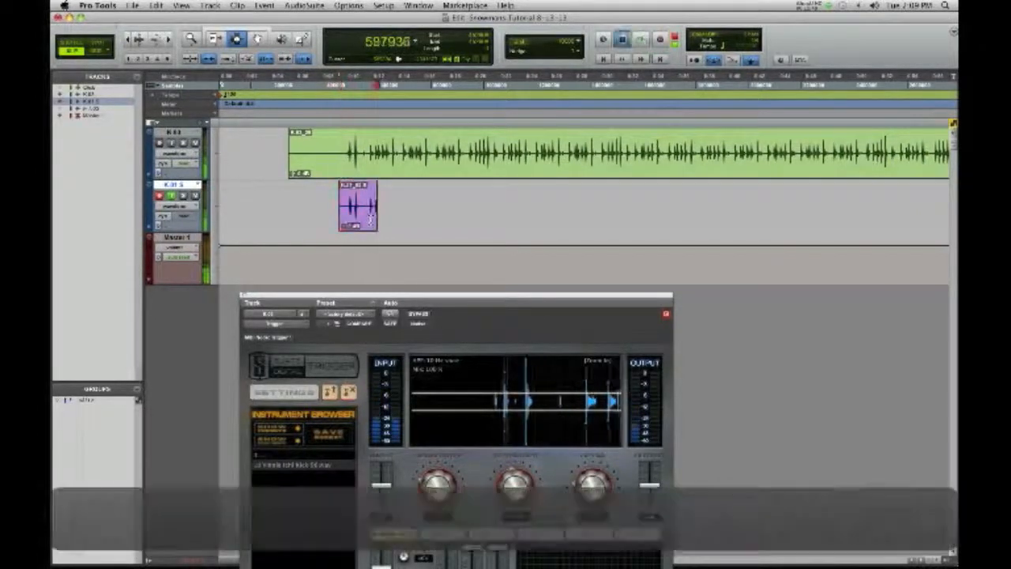
key(super+z)
Step: Play a short section to check Trigger's hit detection in its waveform display, and stop playback
drag(442, 297, 402, 95)
key(space)
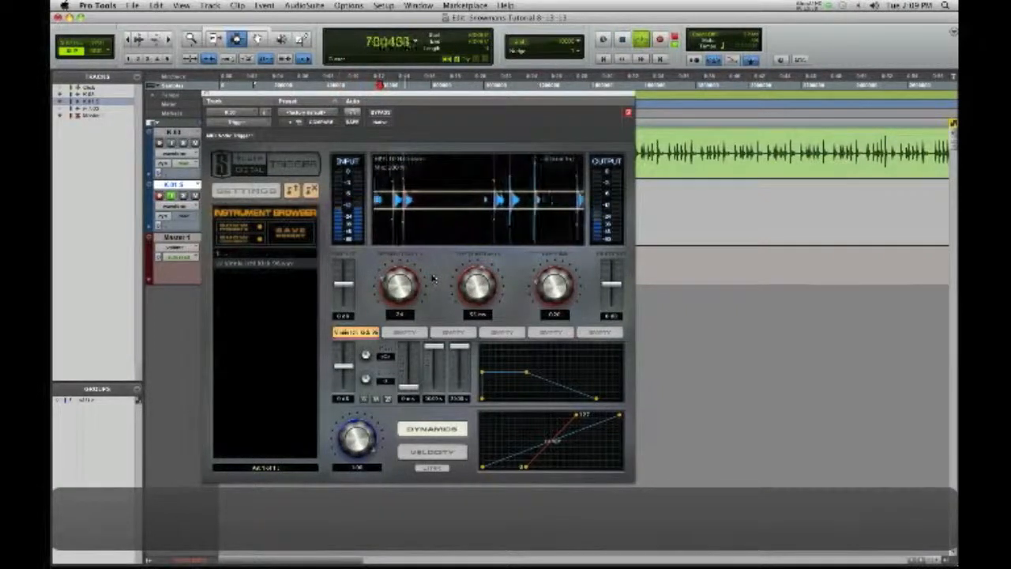
key(space)
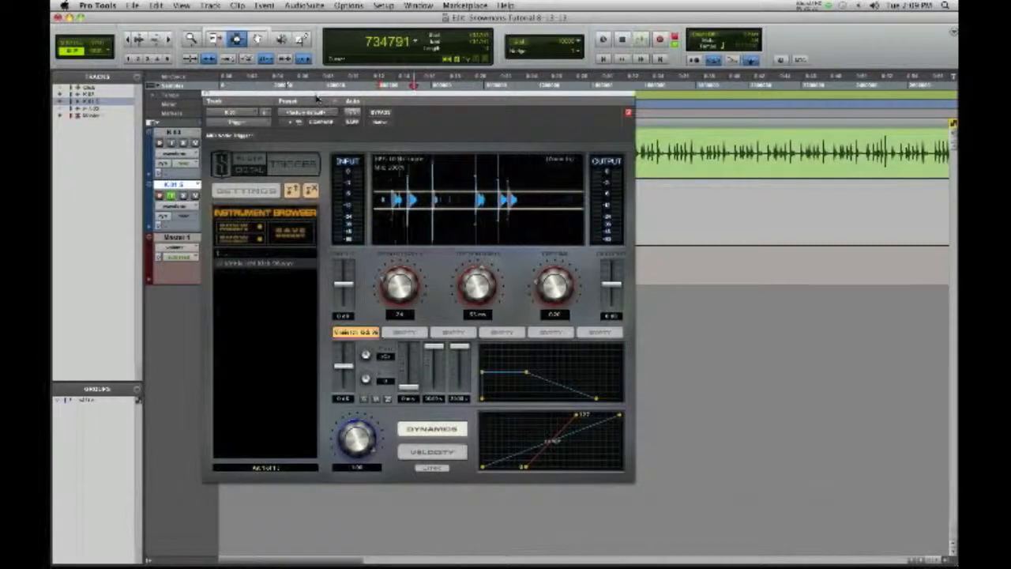
Step: Record the triggered kick on the K S track from about sample 421,900, before the first kick, to about sample 1,427,400
drag(318, 95, 356, 253)
click(330, 145)
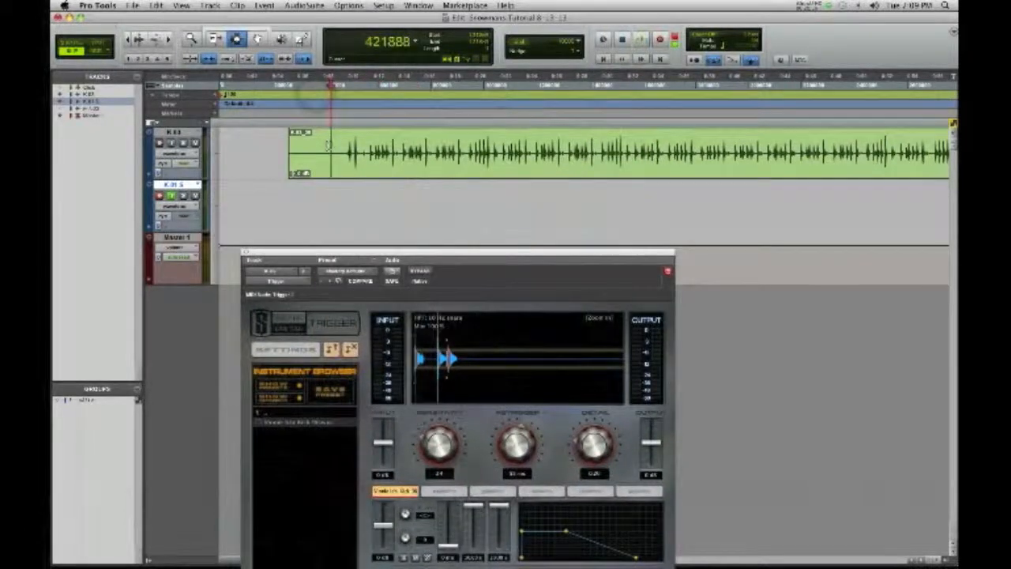
key(3)
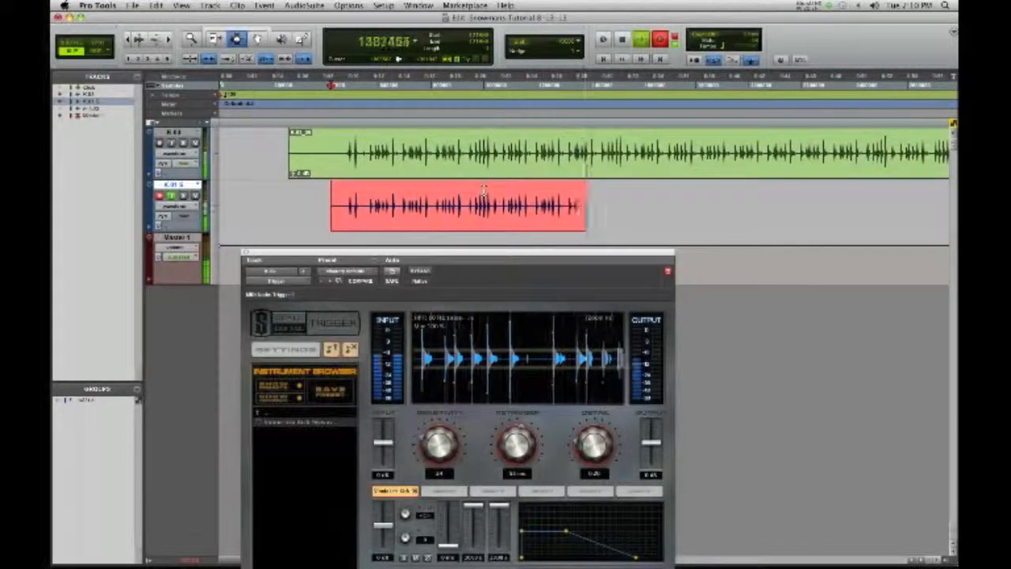
key(space)
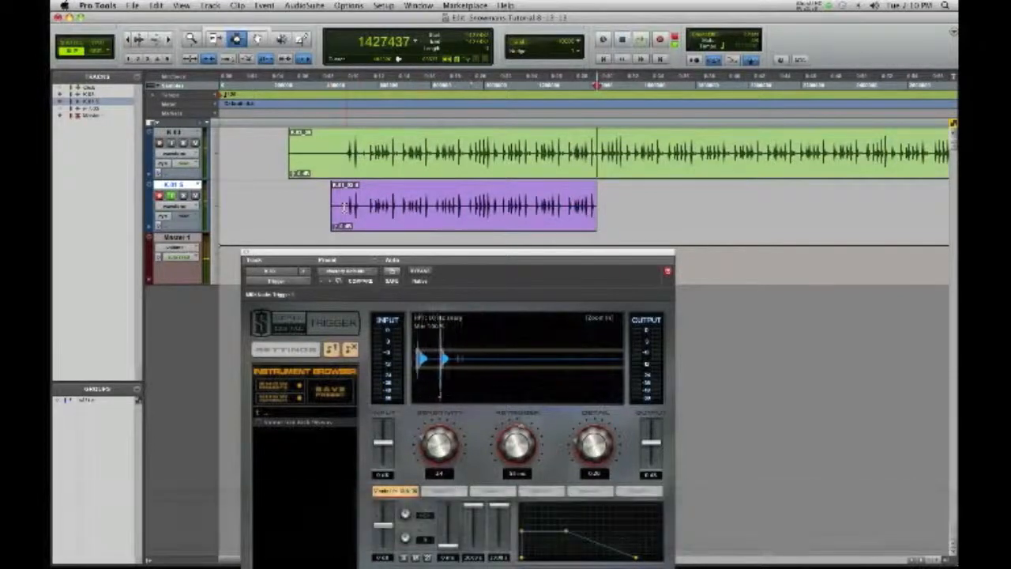
Step: Examine how the first recorded kick on the K.01 S track lines up with the original K.03 kick at sample level
click(344, 207)
key(t)
key(t)
key(t)
key(t)
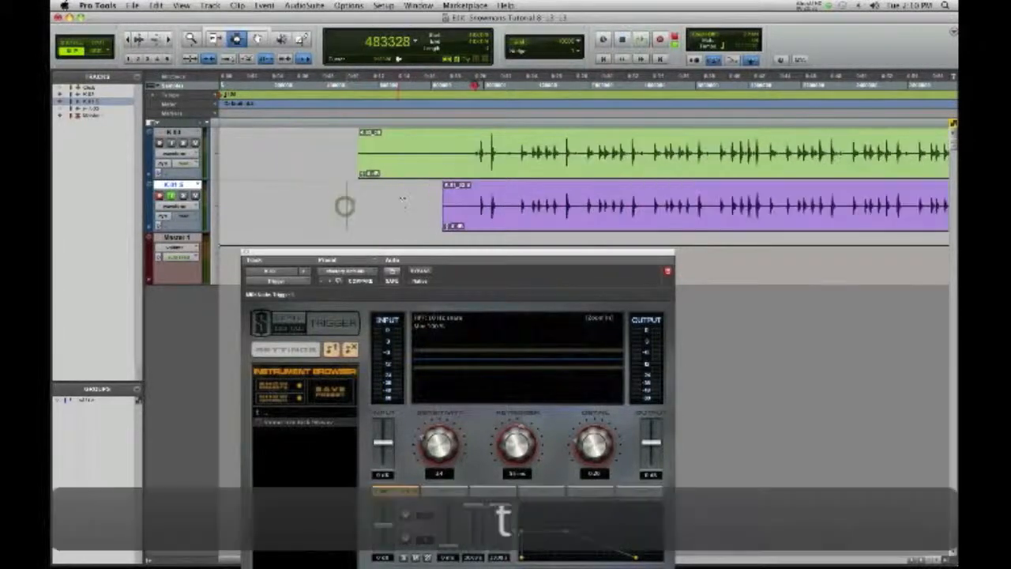
key(t)
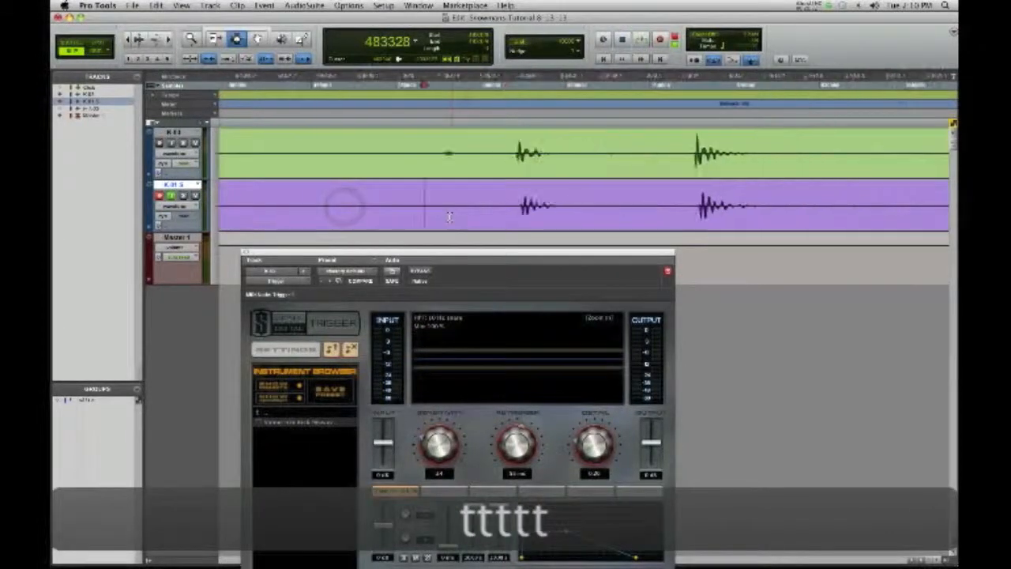
click(518, 207)
key(t)
key(t)
key(t)
key(t)
key(t)
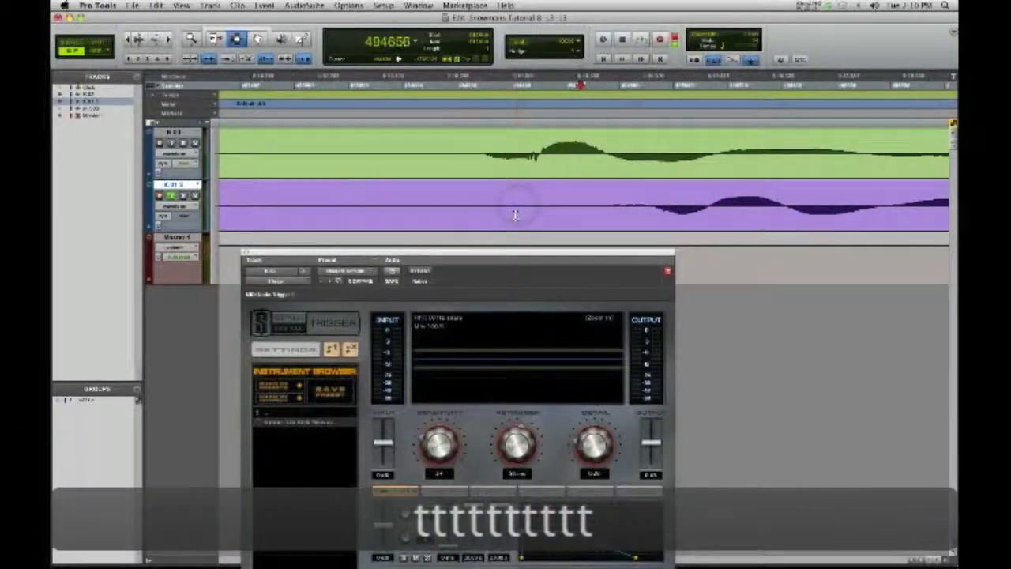
scroll(515, 215, right, 4)
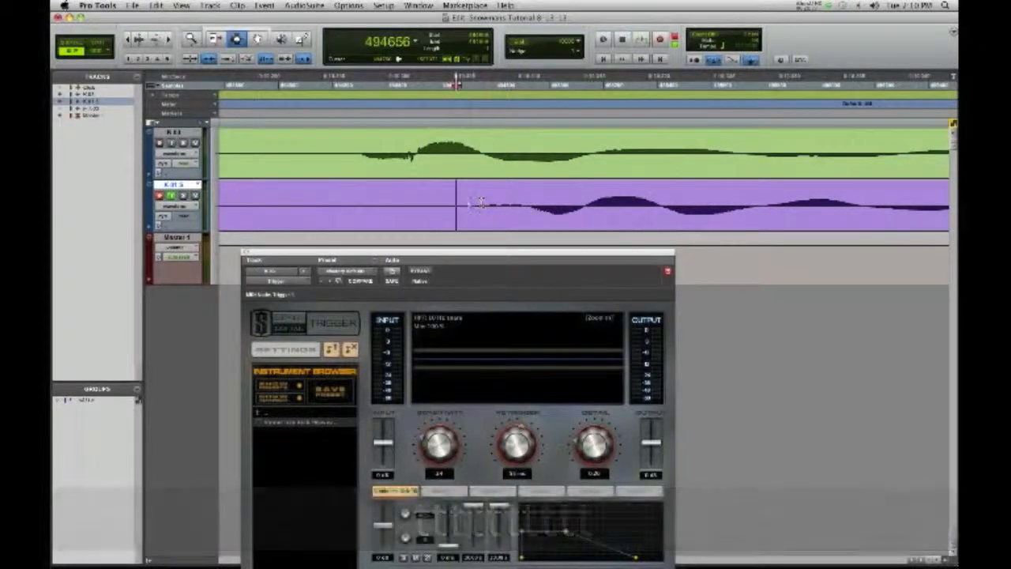
scroll(473, 204, right, 2)
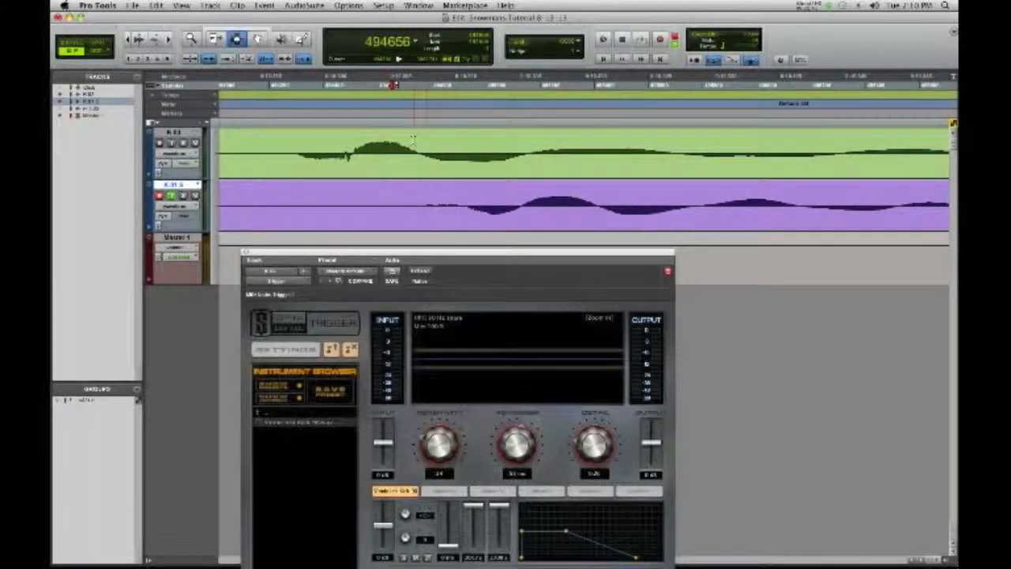
Step: Set the Delay Compensation Engine to None in the Playback Engine settings
click(384, 5)
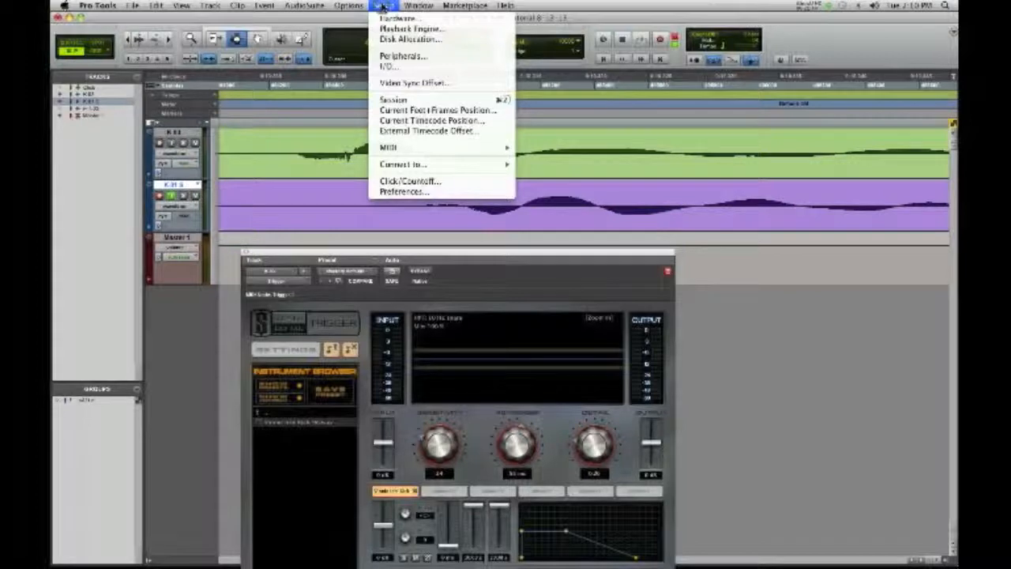
click(417, 30)
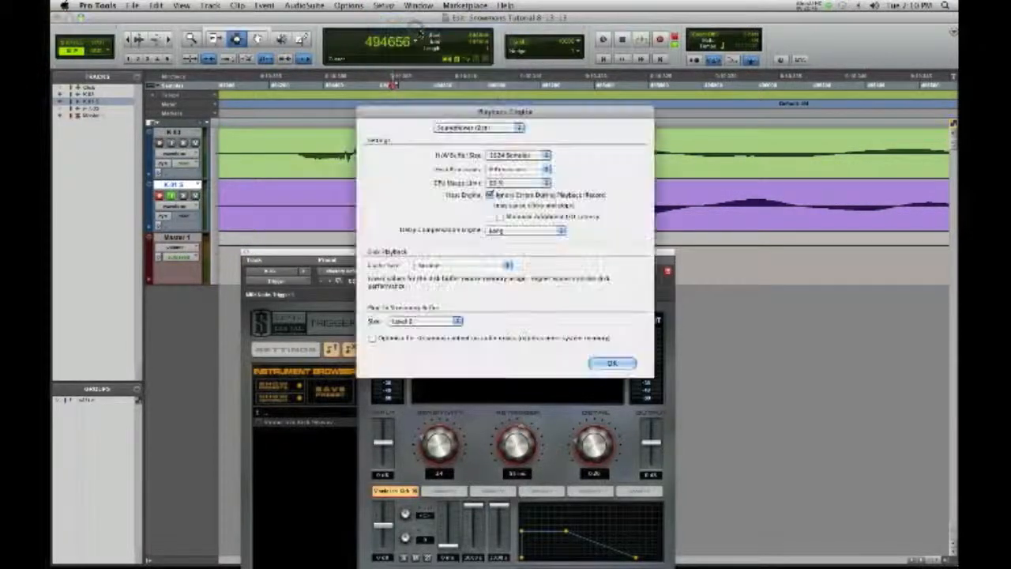
click(514, 234)
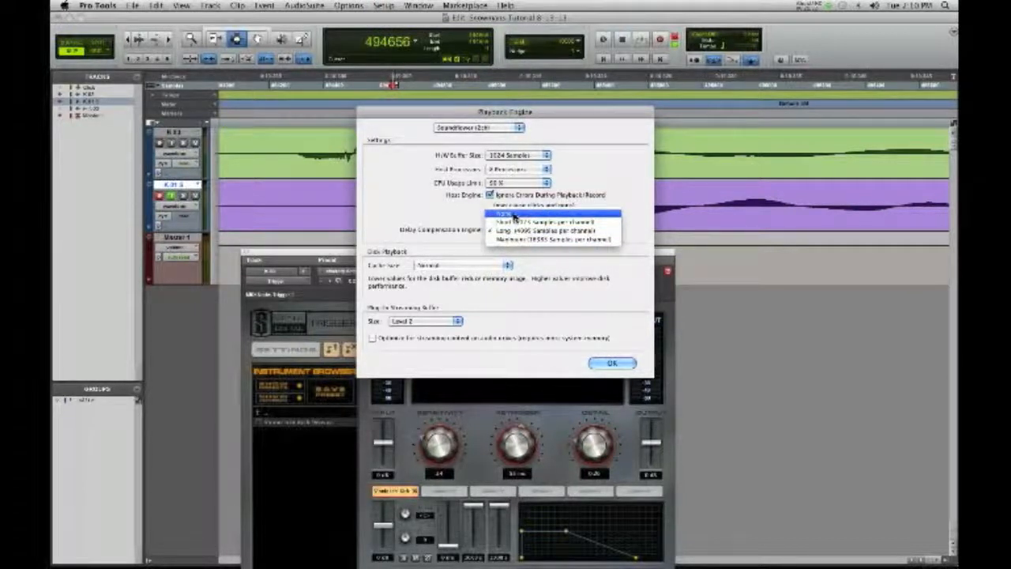
click(514, 214)
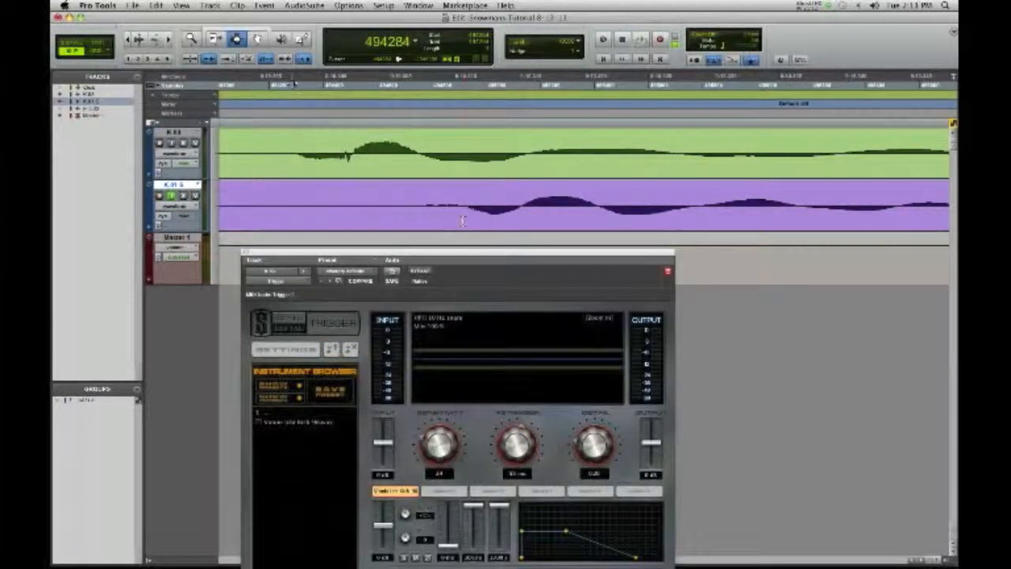
Step: Record-arm the K.01 S track and create a new empty playlist on it named K.02 S
key(r)
key(r)
key(r)
key(r)
key(r)
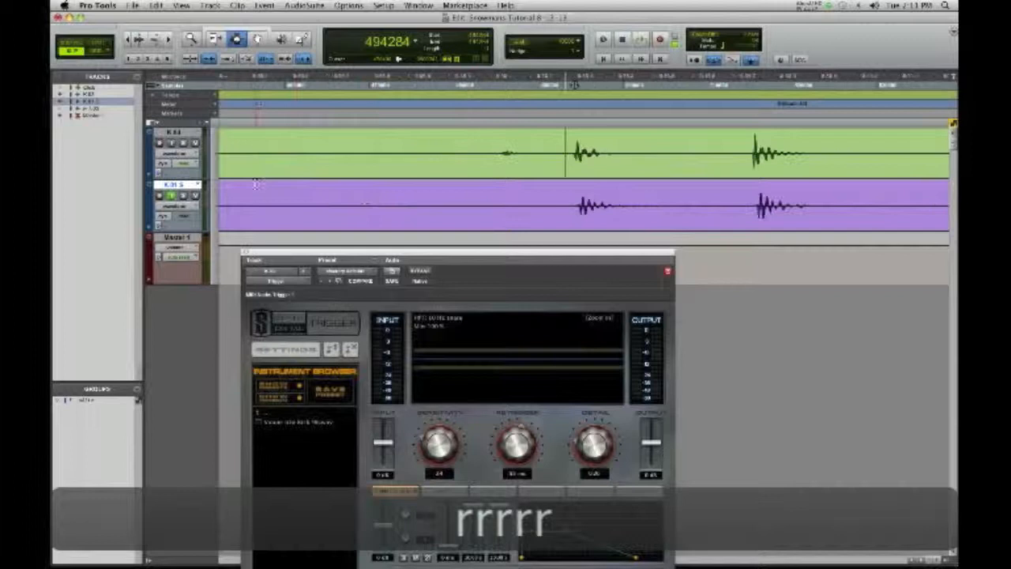
click(160, 196)
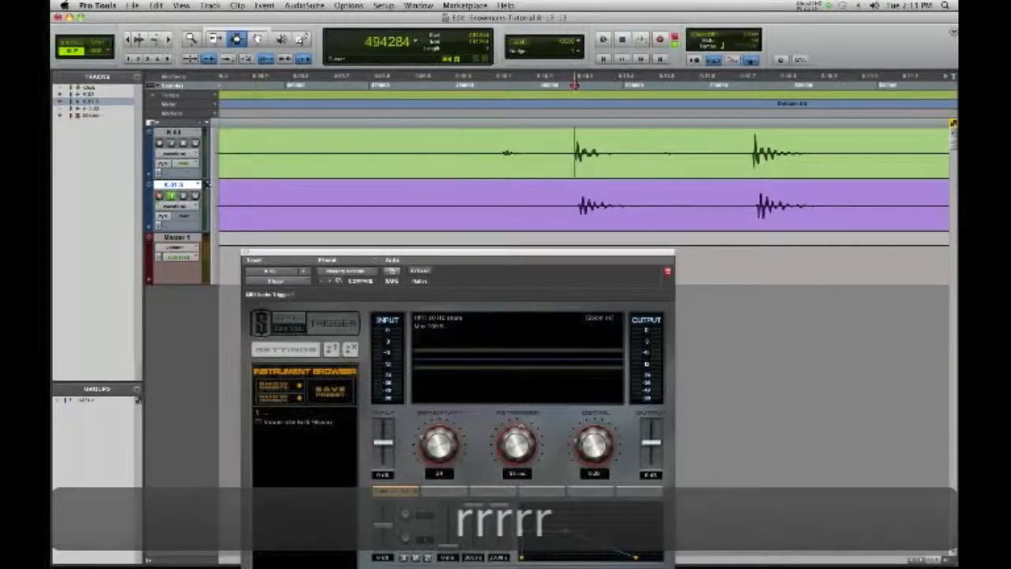
click(197, 184)
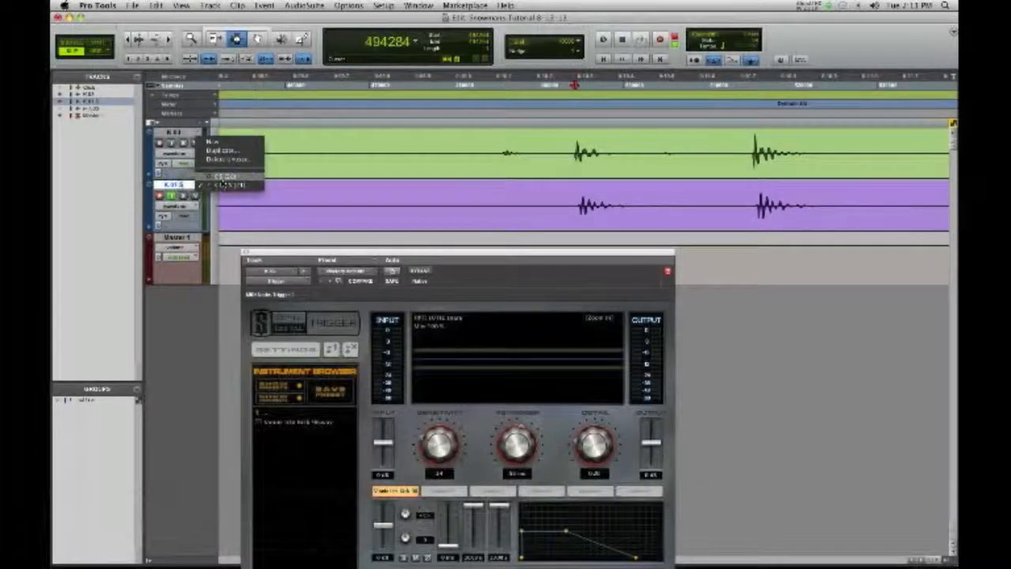
click(214, 142)
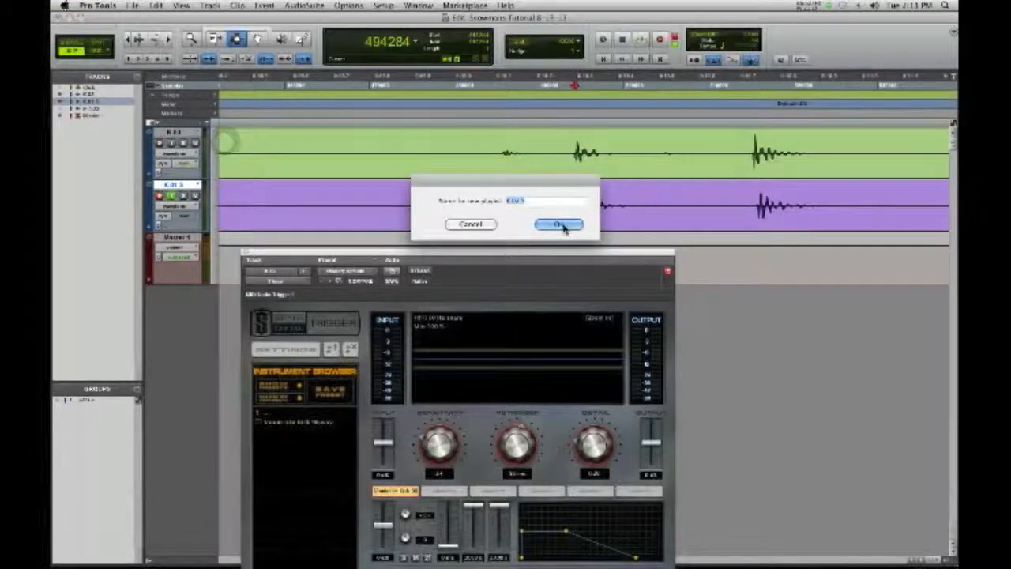
click(559, 224)
Step: Record the triggered kick on the K.02 S playlist from sample 469,504, just before the first kick, to about sample 934,800
key(r)
key(r)
key(r)
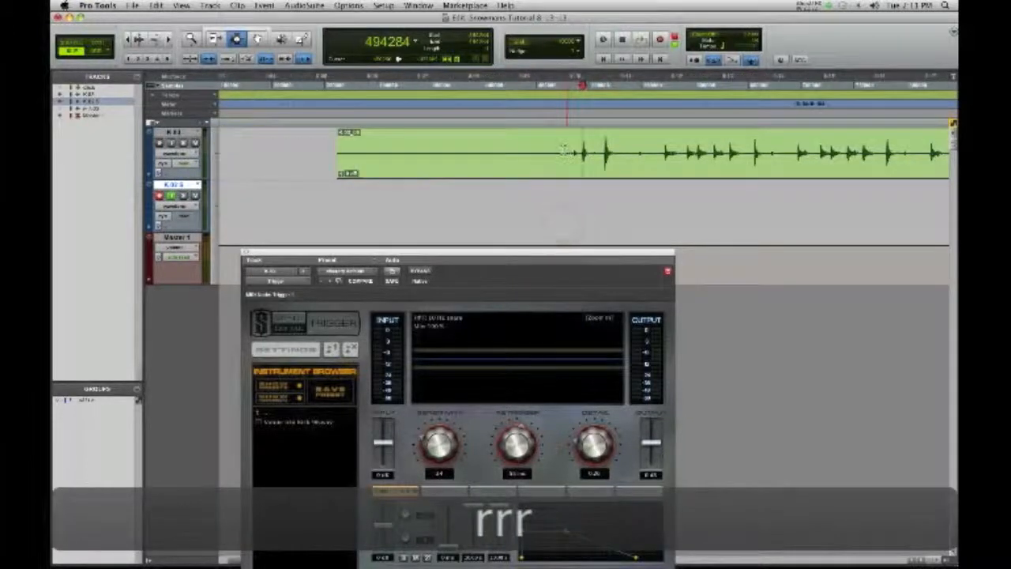
click(557, 150)
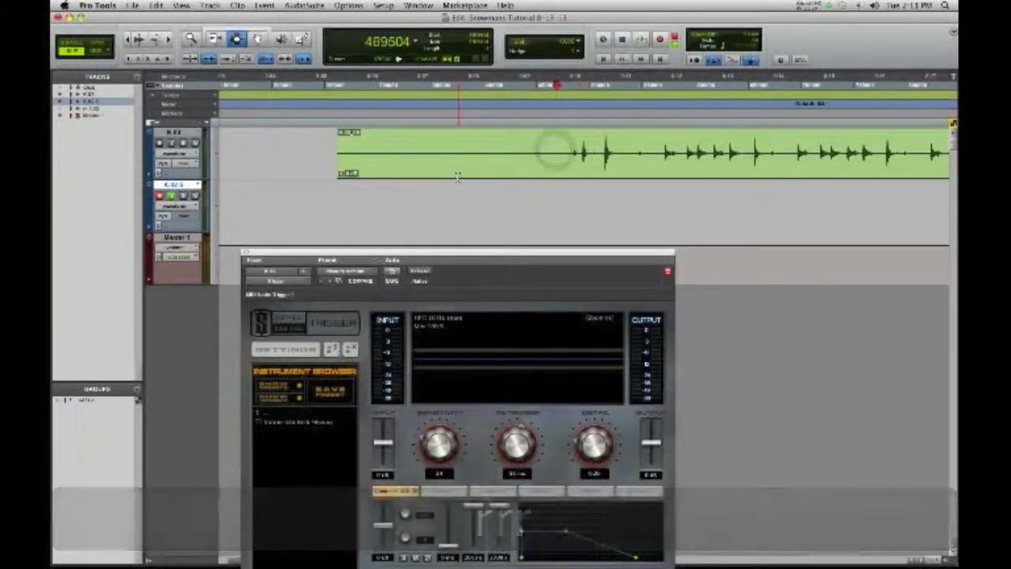
key(3)
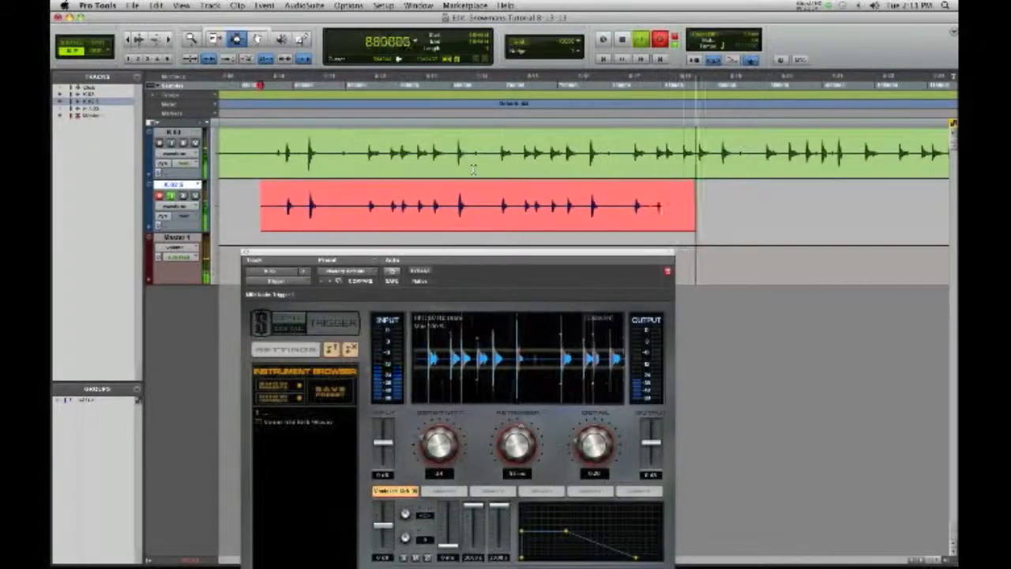
key(space)
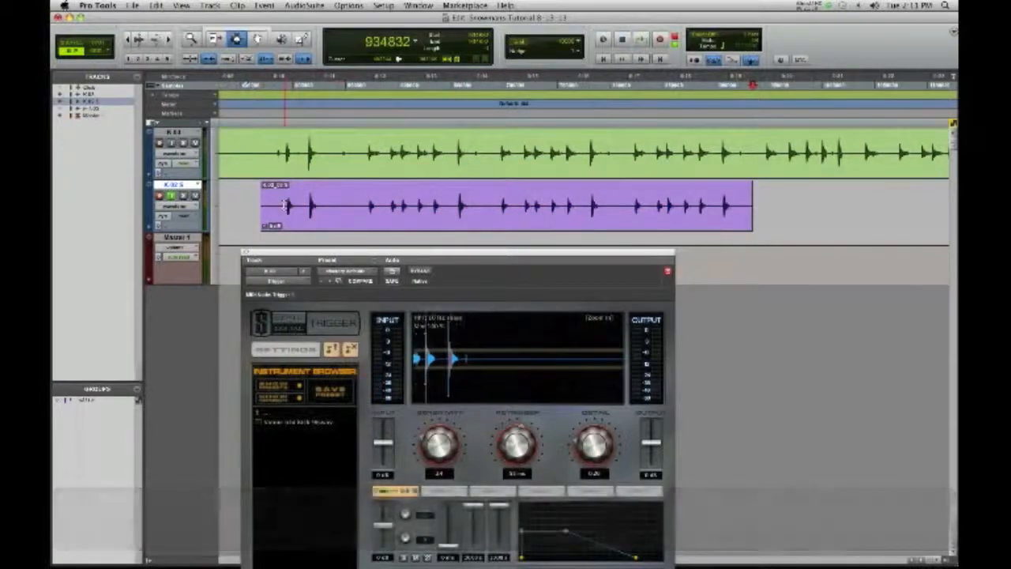
Step: Remove the Trigger insert from the K.03 track, close its plug-in window, and disarm recording on the K.02 S track
key(super+equal)
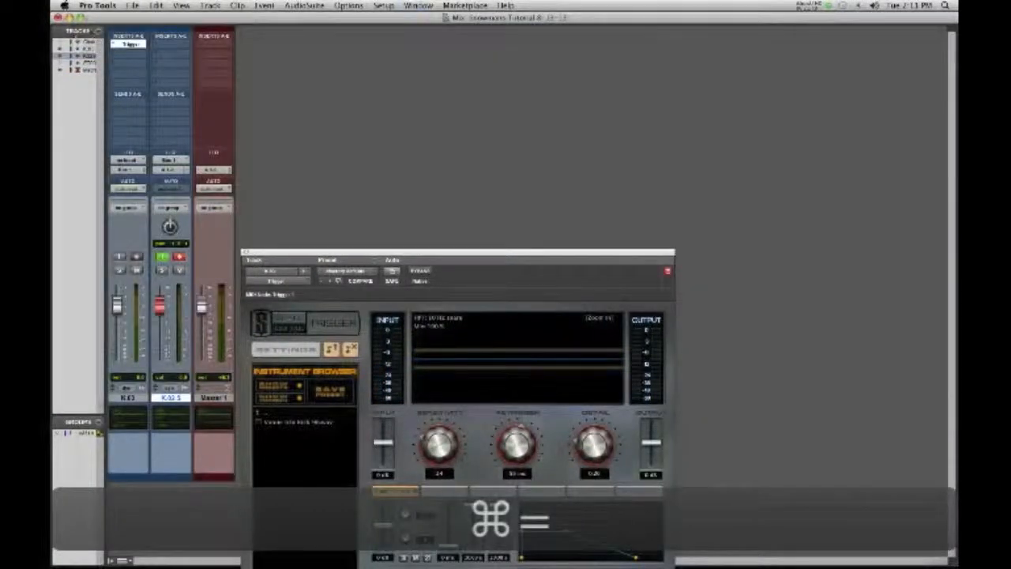
click(111, 46)
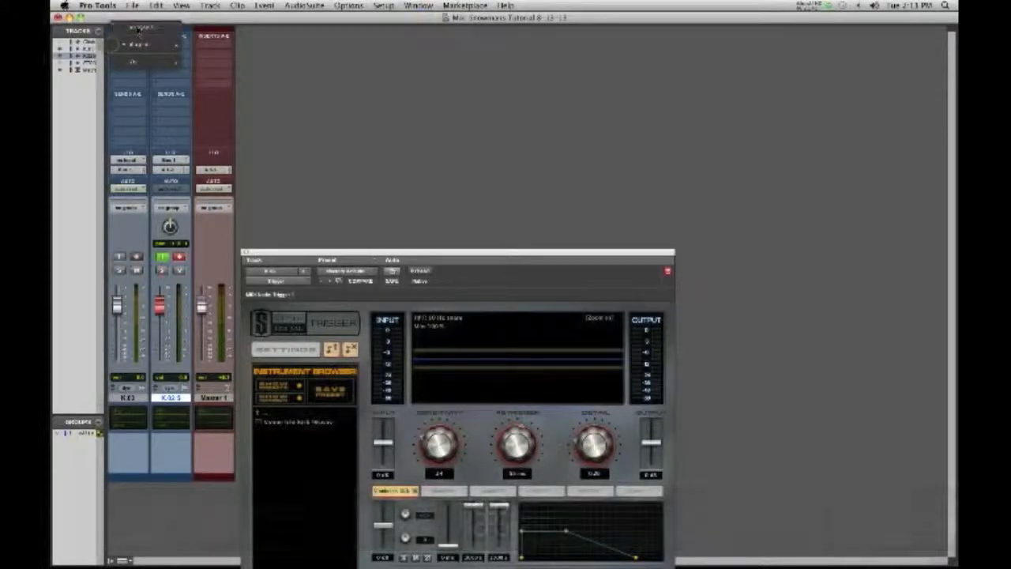
click(134, 27)
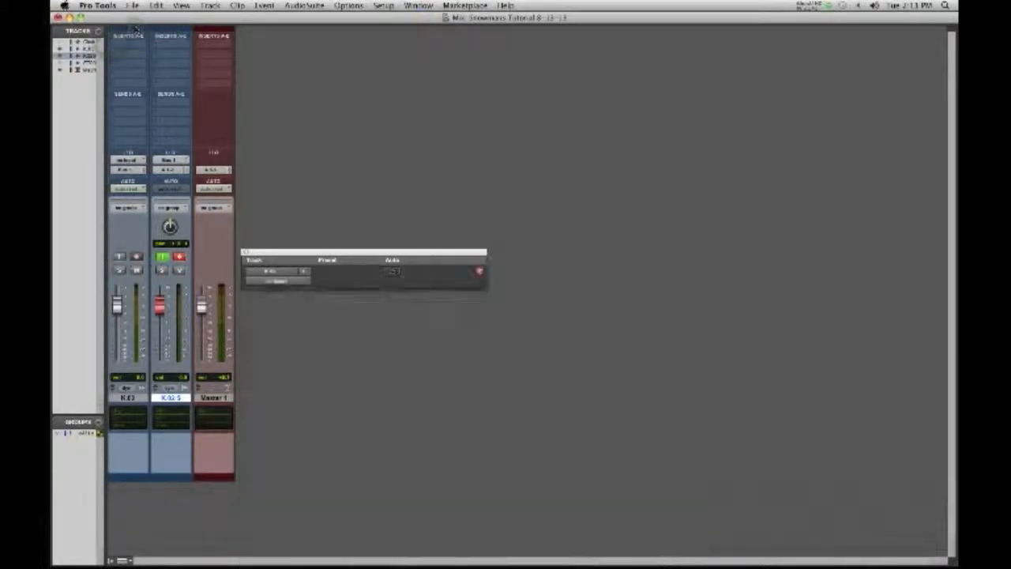
click(246, 252)
click(179, 257)
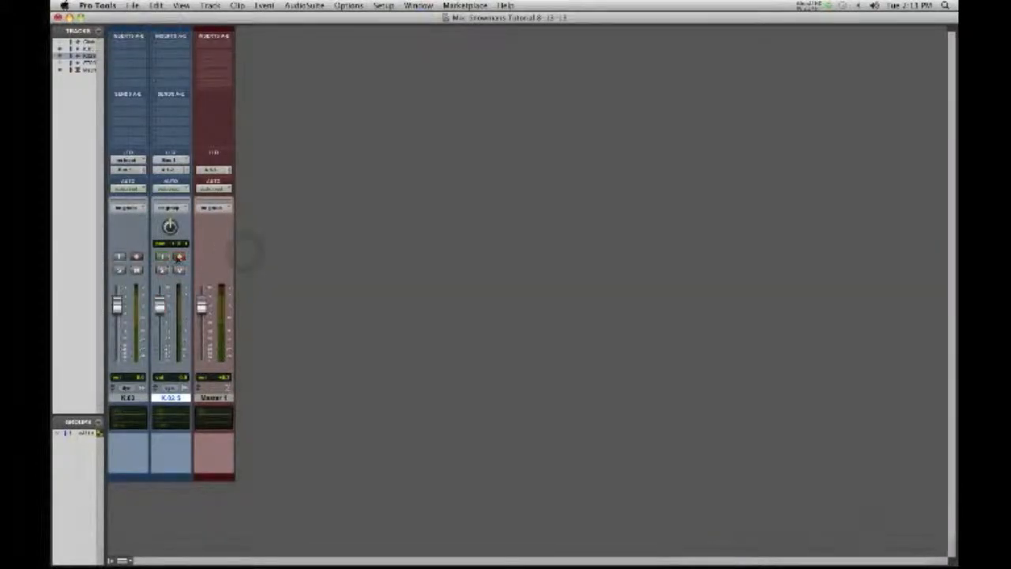
Step: Route the K.03 track's output to A 1-2 (Stereo) and show the Edit window
click(129, 171)
mouse_move(131, 170)
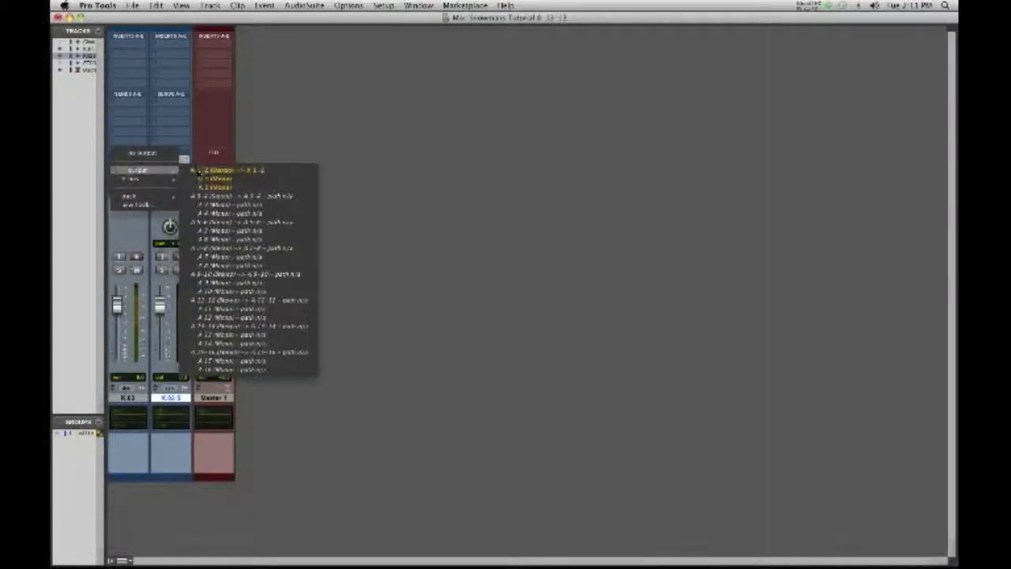
click(210, 171)
key(super+equal)
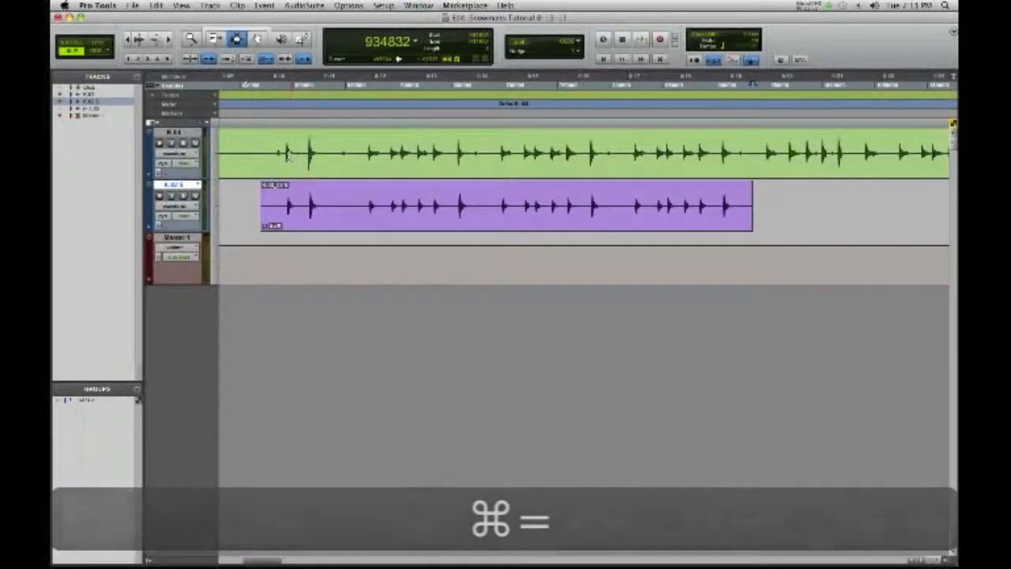
Step: Examine the offset between the first K.03 kick and the first recorded kick on the K.02 S track
key(t)
key(t)
key(t)
key(t)
key(t)
key(t)
key(t)
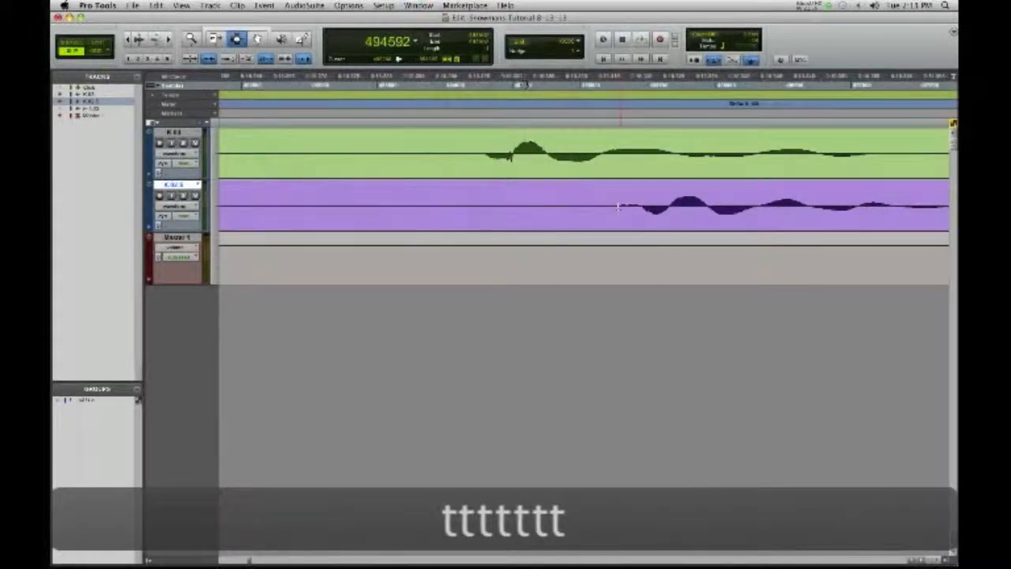
key(t)
key(r)
key(r)
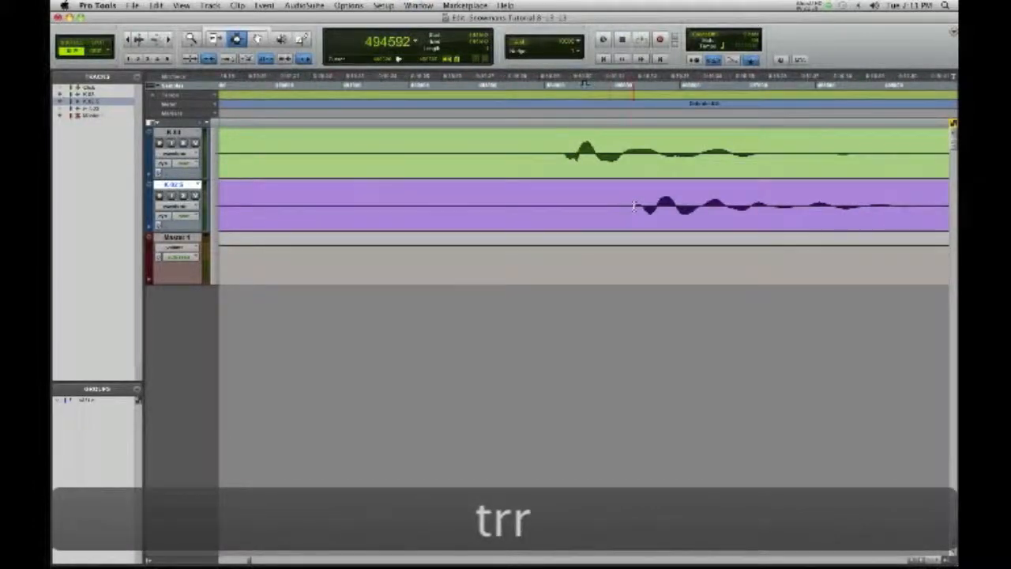
key(t)
key(t)
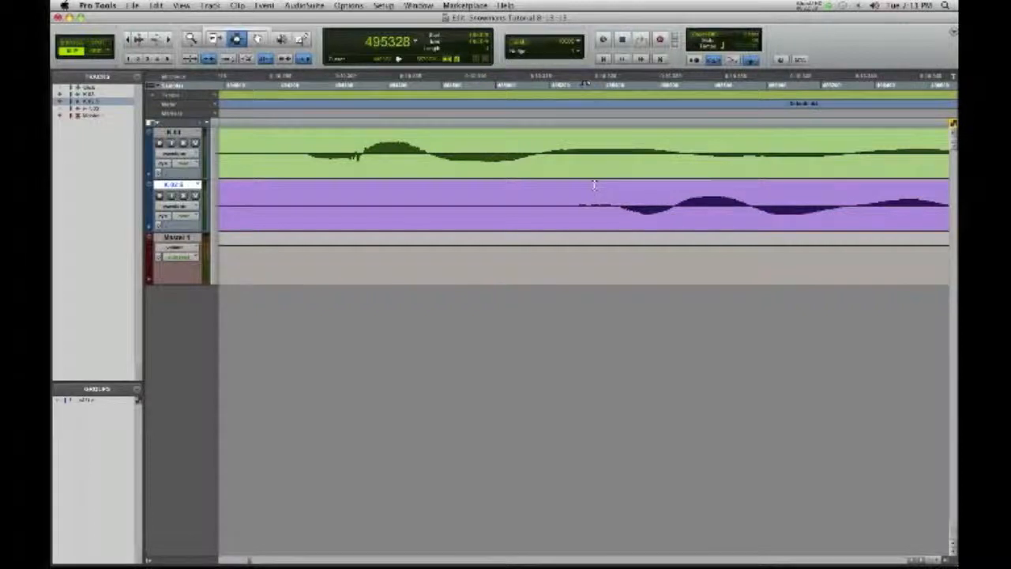
Step: Compare the second kick hit on the K.03 and K.02 S tracks to check whether the delay is consistent
key(r)
key(r)
key(r)
key(r)
key(r)
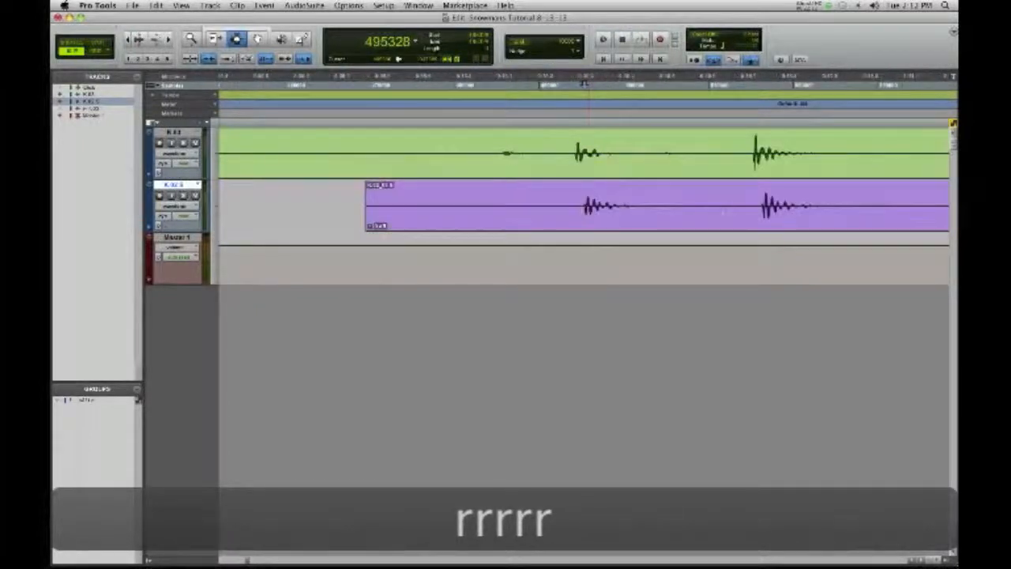
key(t)
key(t)
key(t)
key(t)
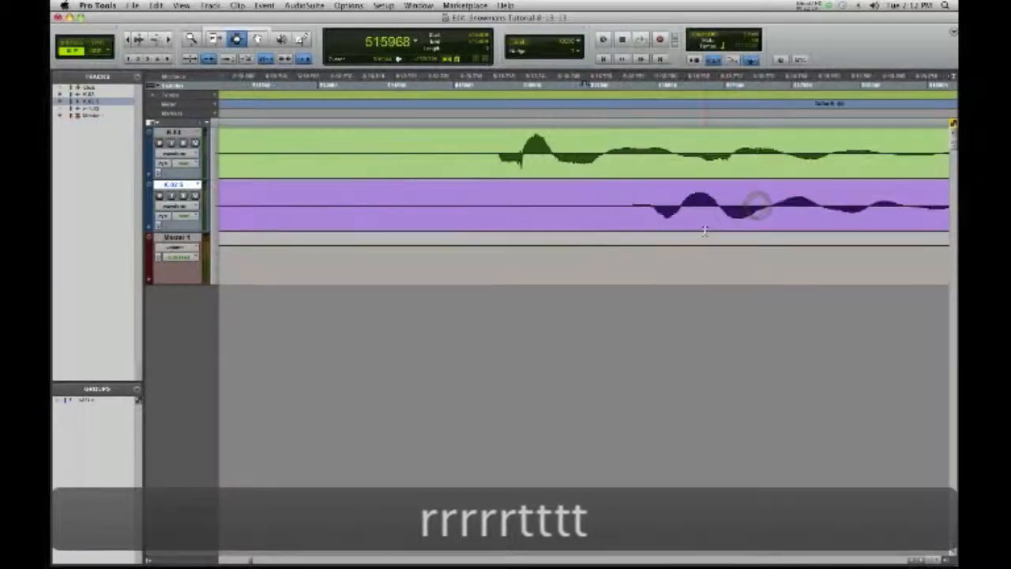
key(r)
key(r)
key(r)
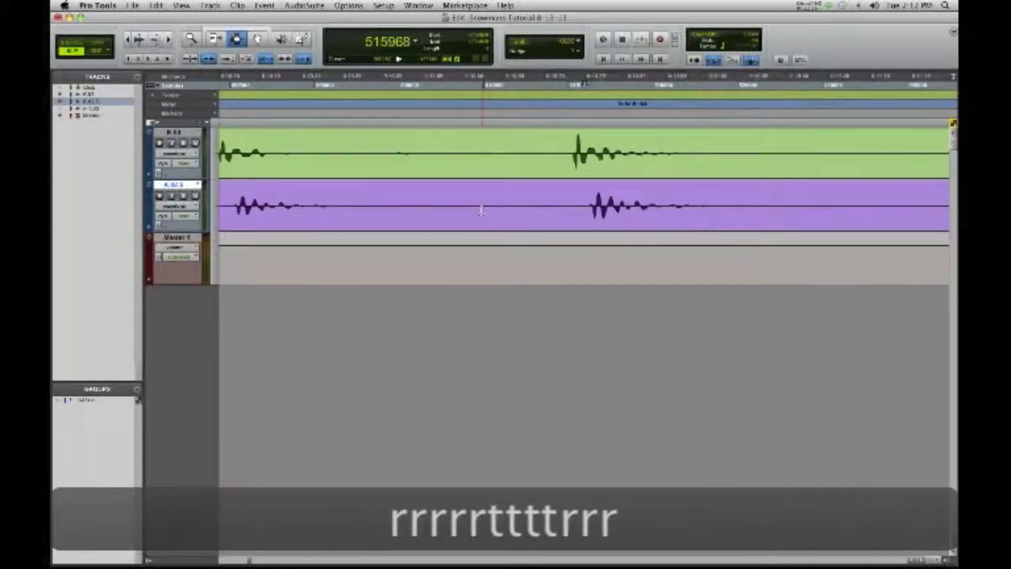
Step: Measure the delay by selecting from the first recorded kick's onset back to the original kick's onset, and clear the selection
click(545, 205)
key(t)
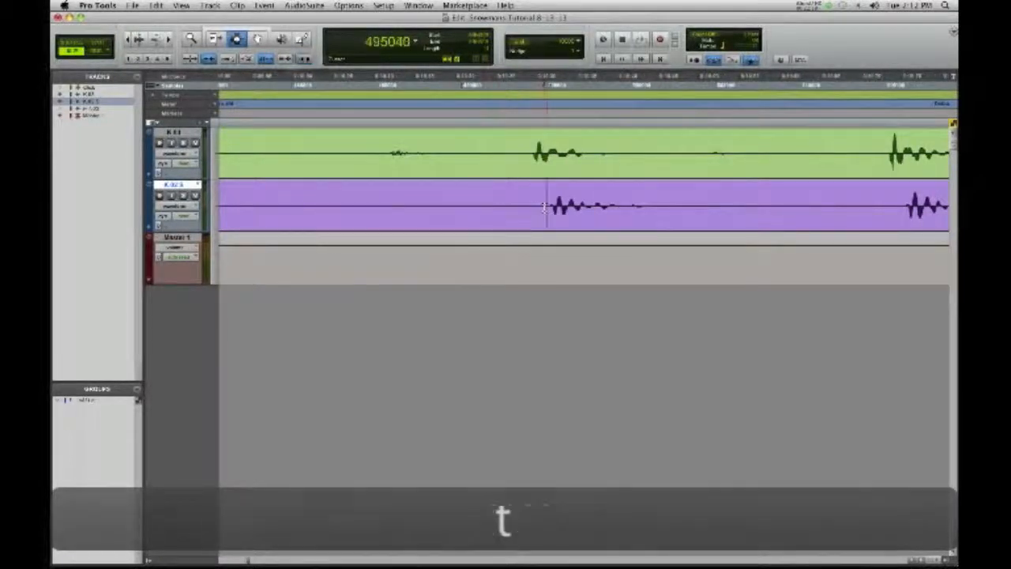
key(t)
key(t)
key(t)
key(t)
scroll(545, 206, right, 5)
scroll(570, 217, left, 4)
key(r)
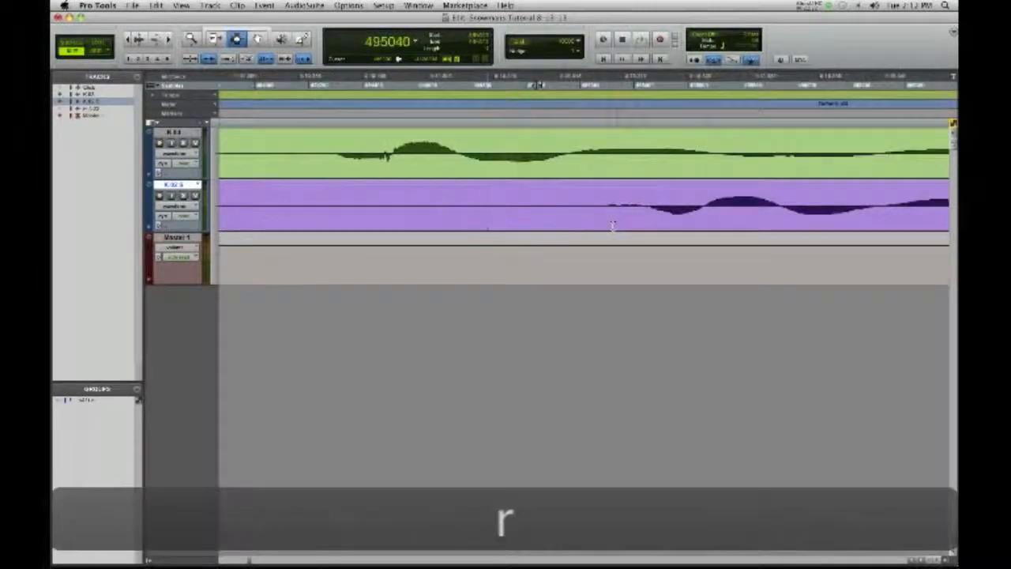
drag(607, 205, 337, 175)
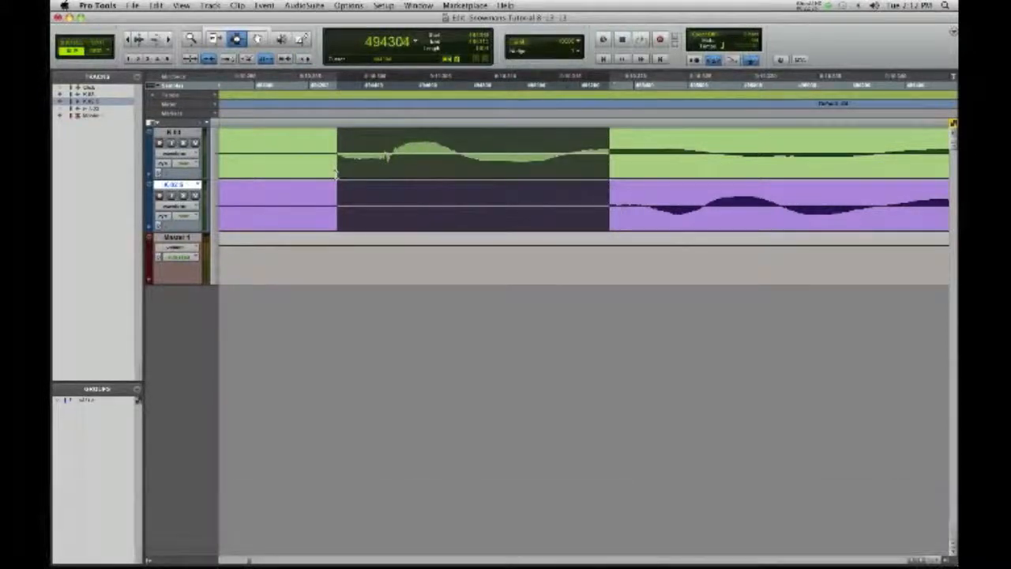
click(634, 221)
Step: Delete the silent part of the K.02 S clip before the first recorded kick's onset, at about sample 495,302
click(605, 206)
key(t)
key(t)
key(t)
click(605, 203)
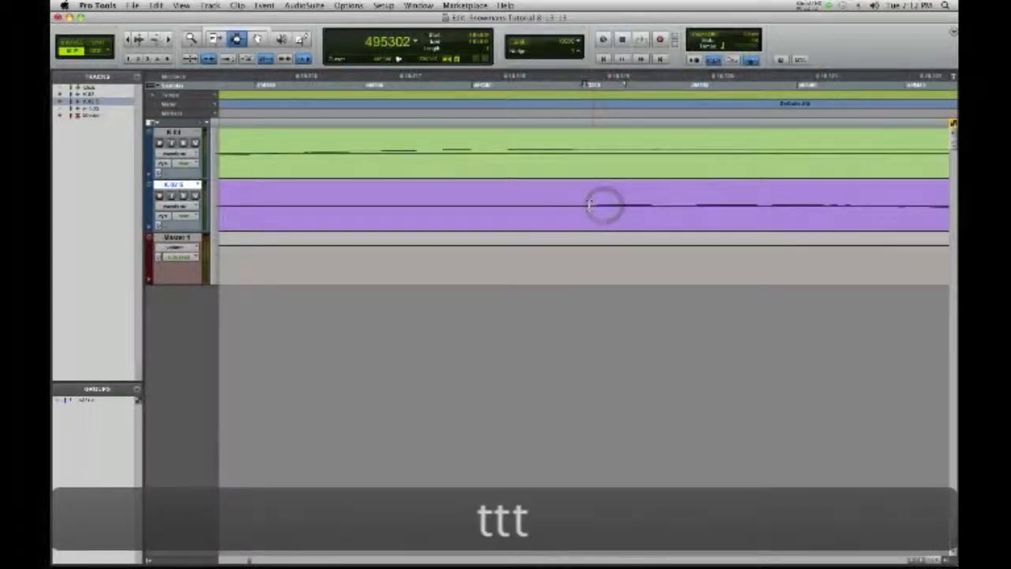
drag(591, 207, 546, 212)
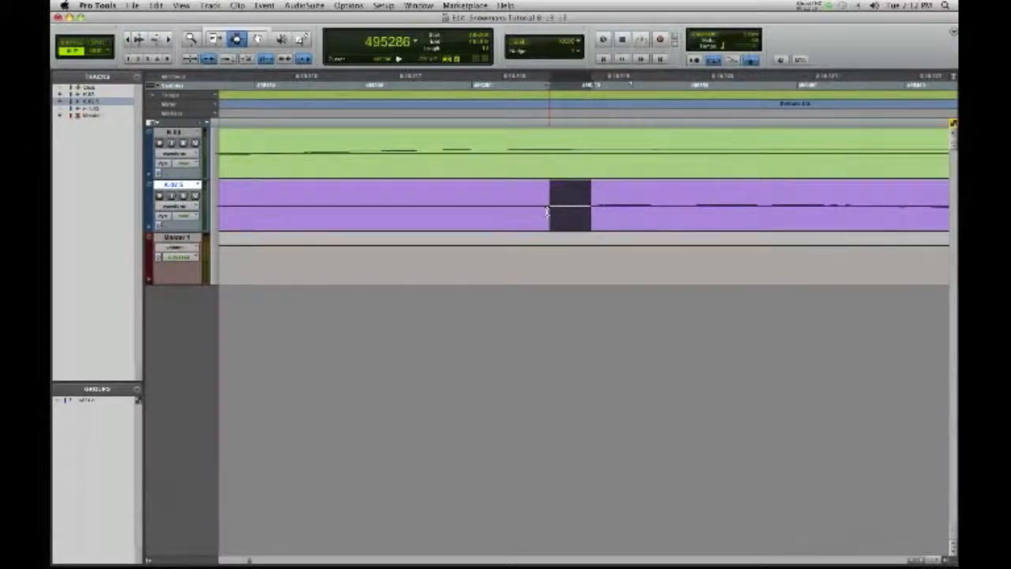
key(BackSpace)
double_click(514, 211)
key(BackSpace)
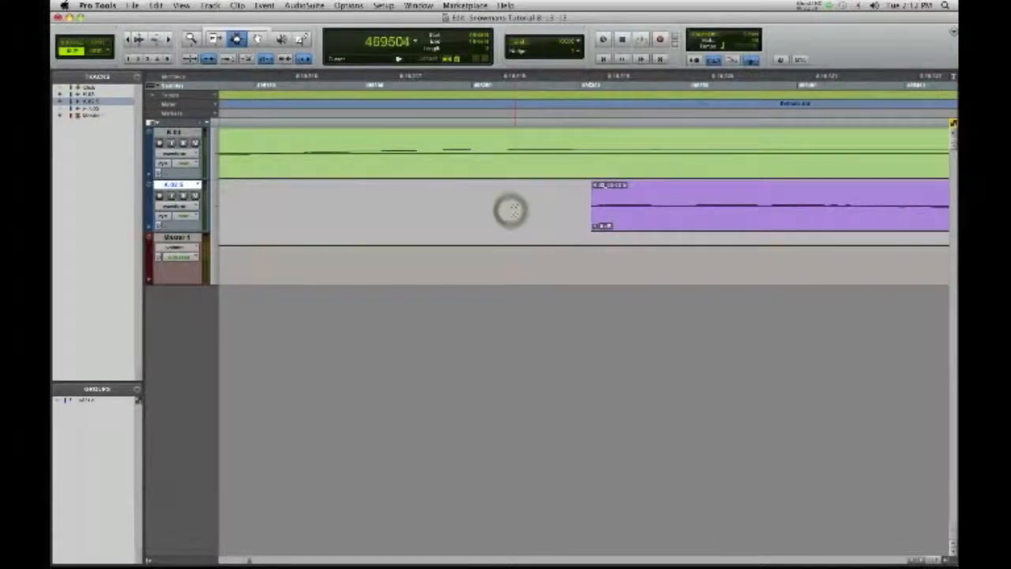
Step: Move the trimmed K.02 S clip earlier on its track, roughly to the onset of the first K.03 kick
click(257, 39)
key(r)
key(r)
key(r)
key(r)
key(r)
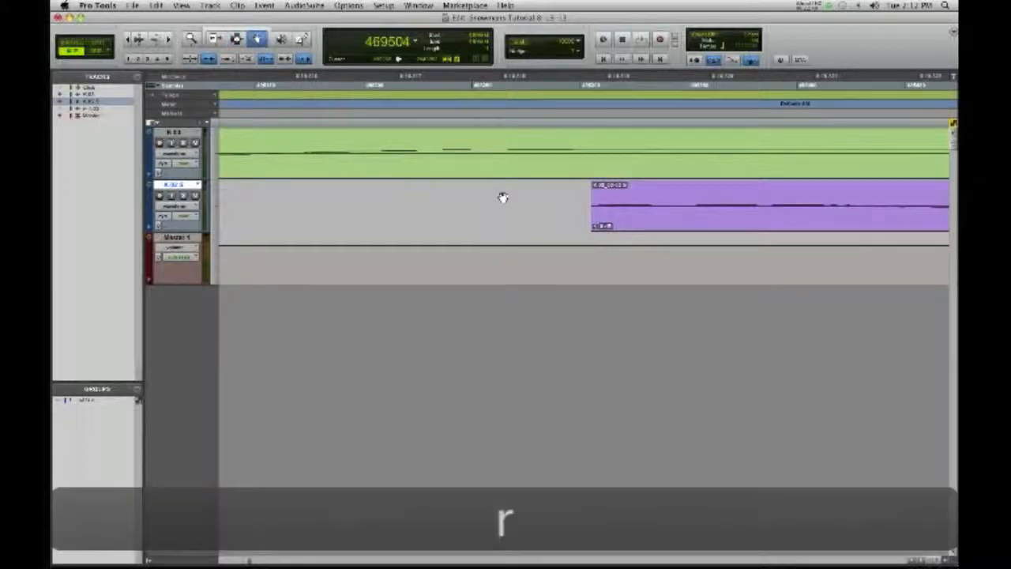
click(574, 208)
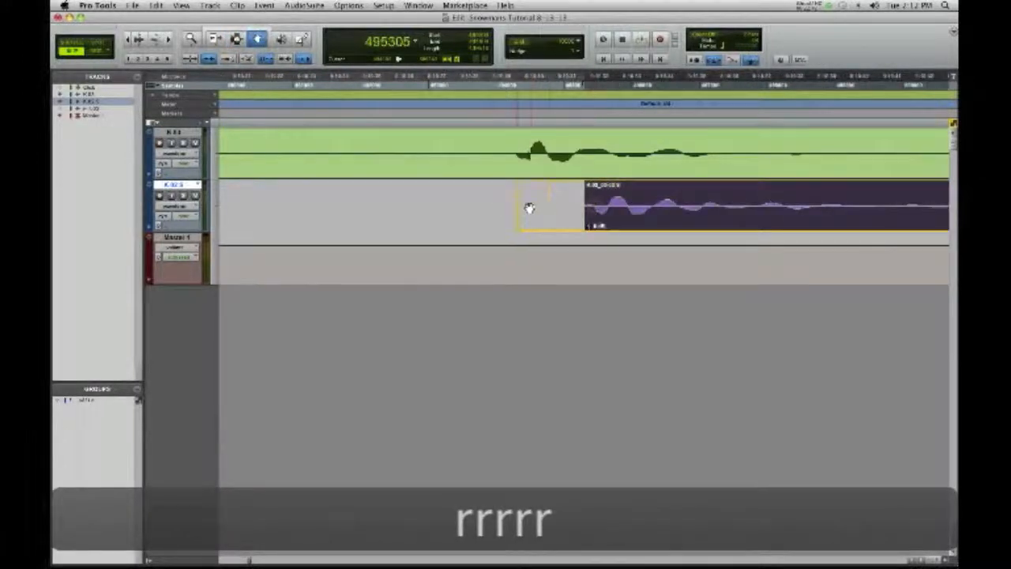
Step: Fine-tune the K.02 S clip's position so it starts at sample 494,307, on the first K.03 kick's onset
key(t)
key(t)
key(t)
key(t)
key(t)
key(t)
key(t)
key(t)
key(r)
key(t)
key(t)
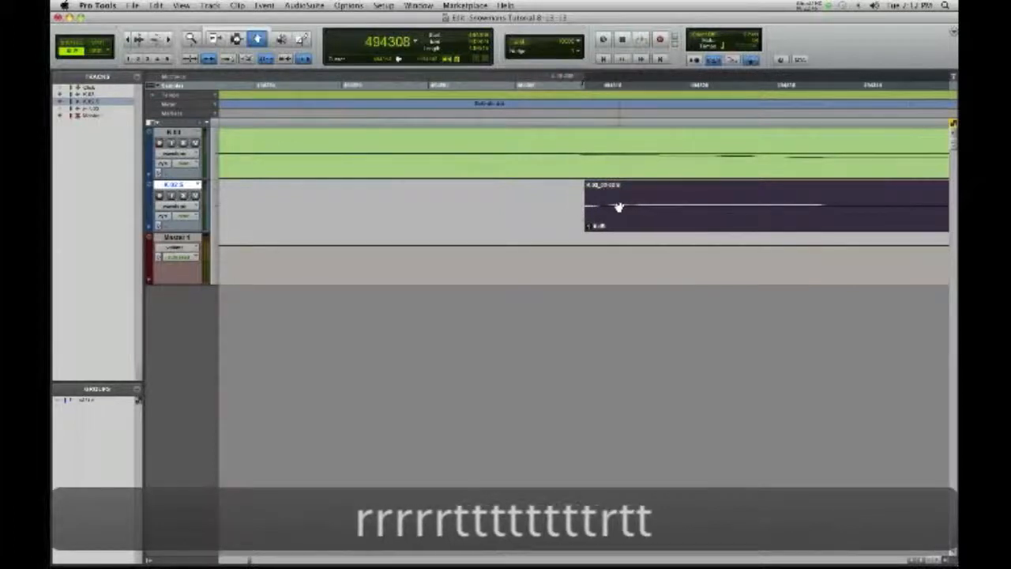
drag(613, 205, 608, 204)
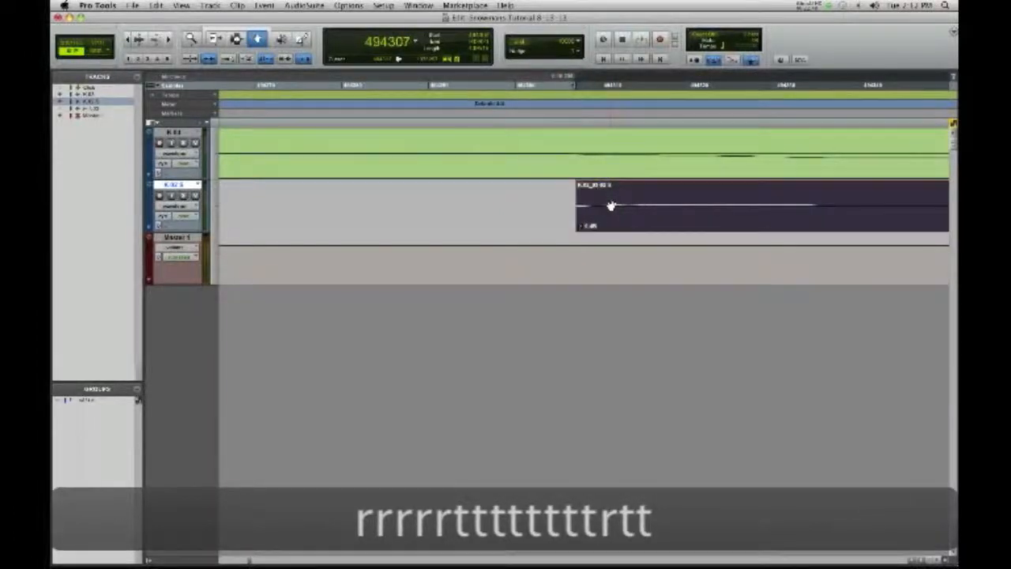
Step: Extend the start of the K.02 S clip back to about sample 489,912 with the Trim tool
click(215, 40)
key(r)
key(r)
key(r)
key(r)
key(r)
key(r)
key(r)
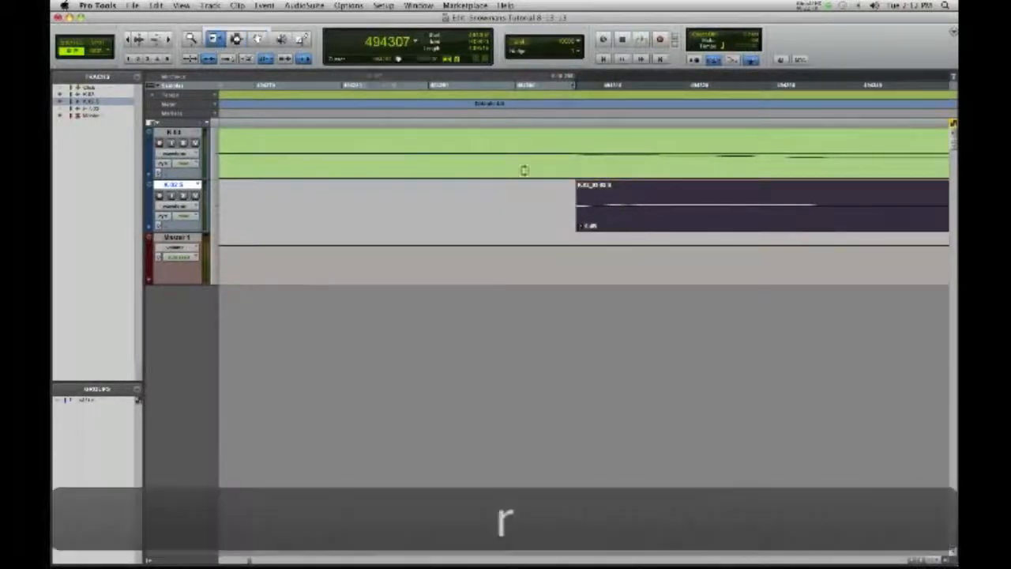
drag(602, 204, 538, 200)
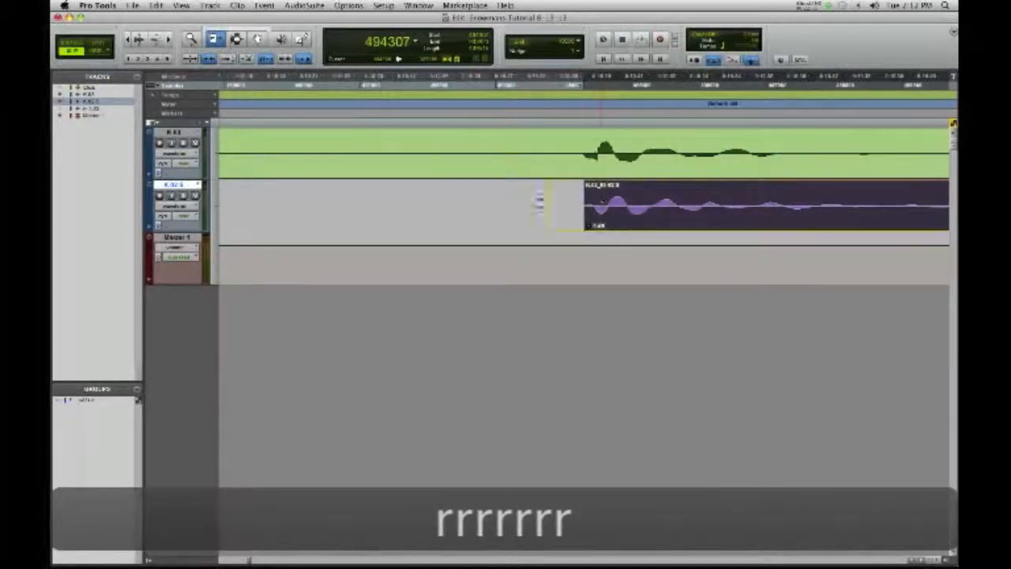
drag(362, 197, 287, 194)
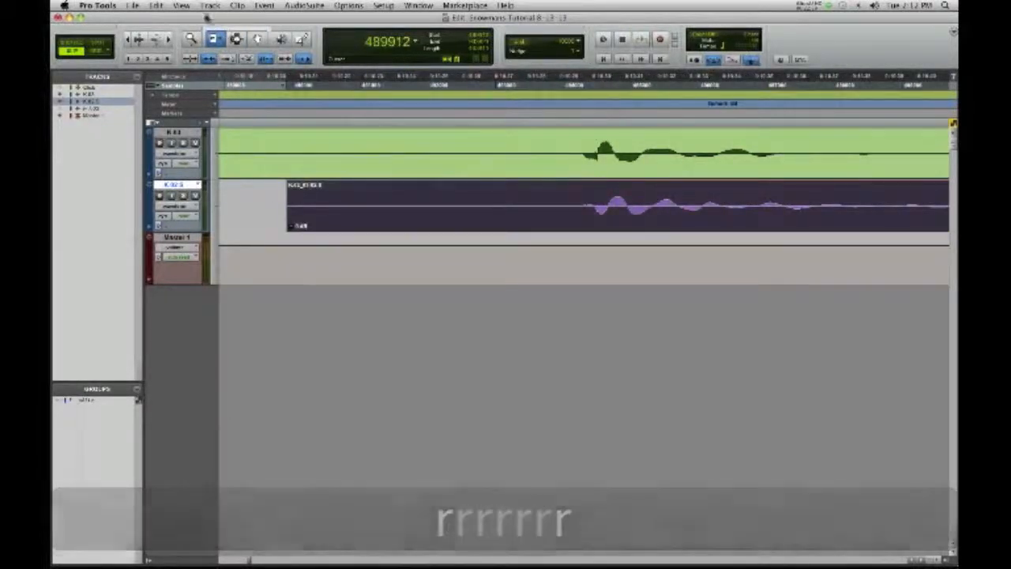
Step: Examine the first kick's waveform on the K.03 and K.02 S tracks to compare their onset and phase
click(236, 39)
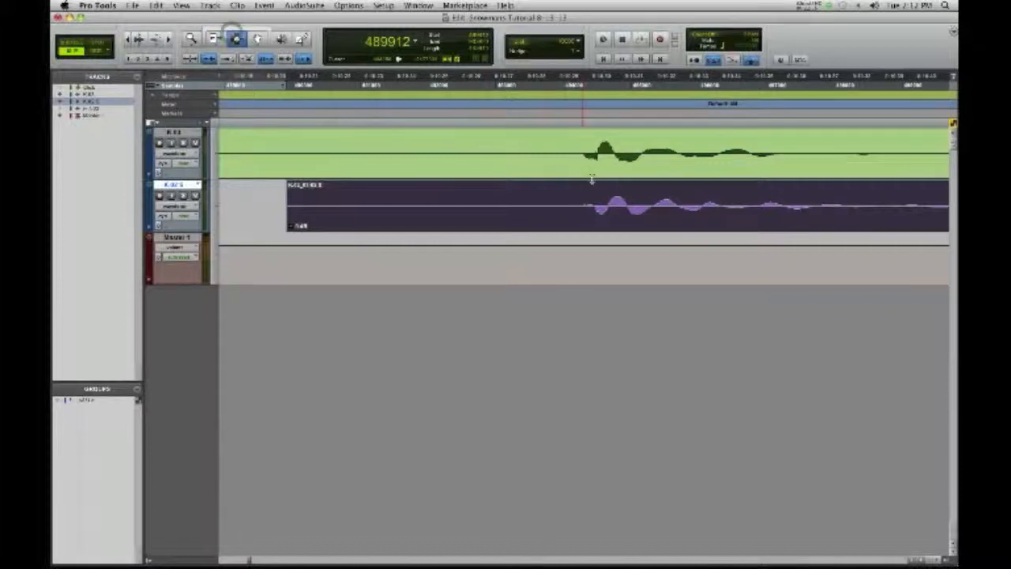
click(583, 203)
key(t)
key(t)
key(t)
key(r)
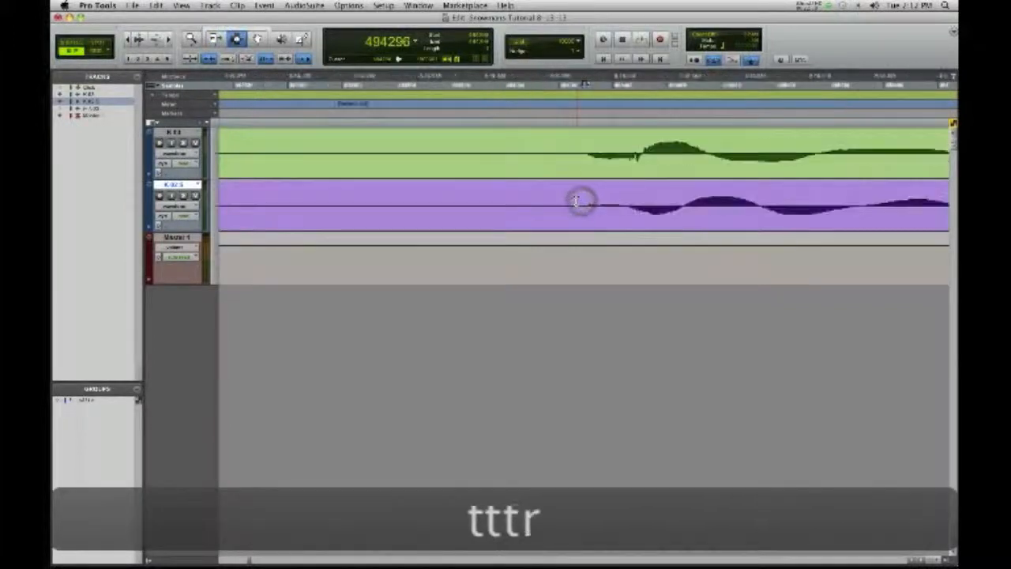
scroll(574, 201, right, 5)
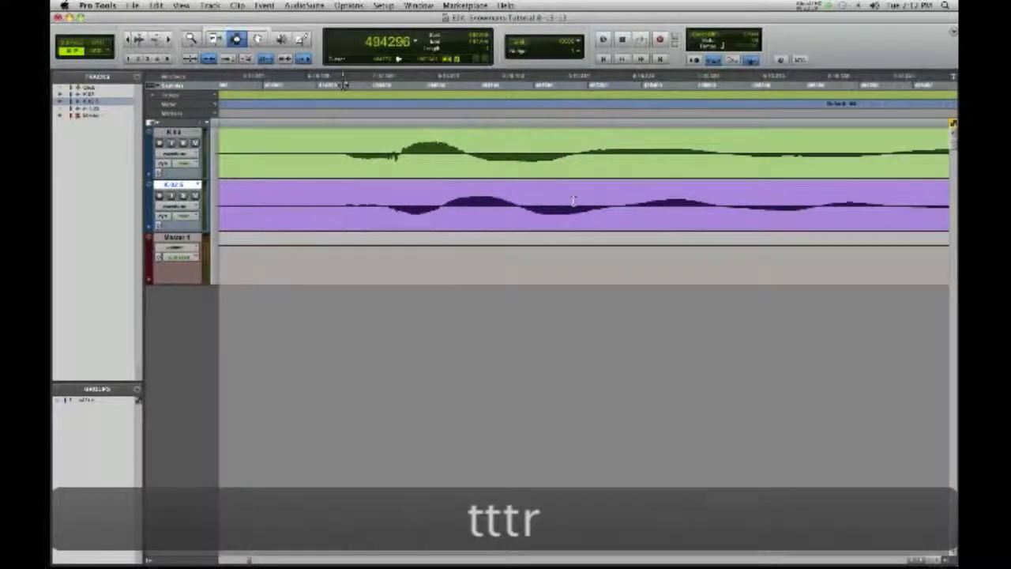
Step: Invert the polarity of the whole K.02 S clip with the AudioSuite Invert process and close its window
click(552, 202)
key(r)
key(r)
key(r)
key(r)
key(r)
key(r)
key(r)
key(r)
key(r)
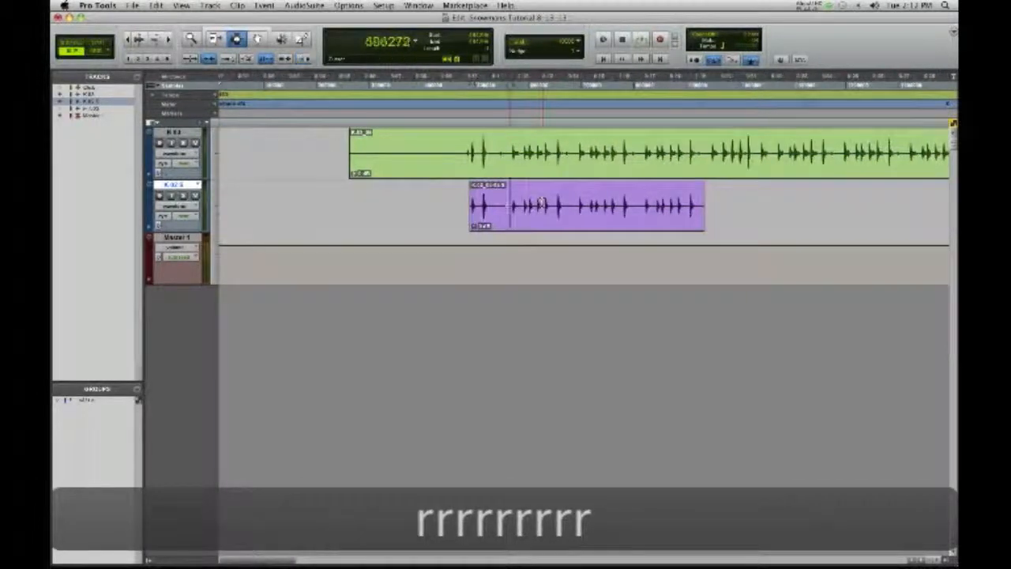
click(510, 203)
click(304, 6)
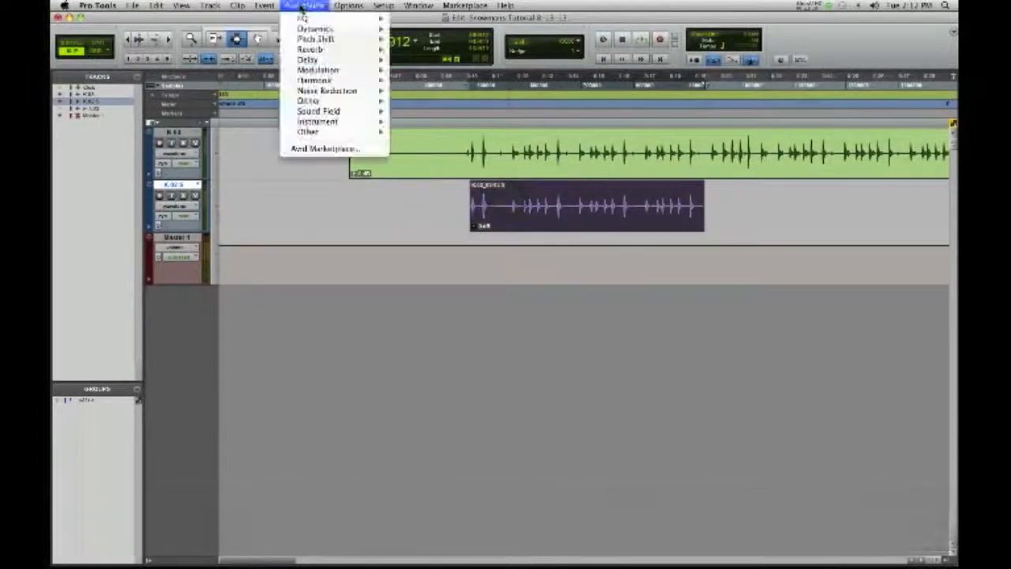
mouse_move(377, 123)
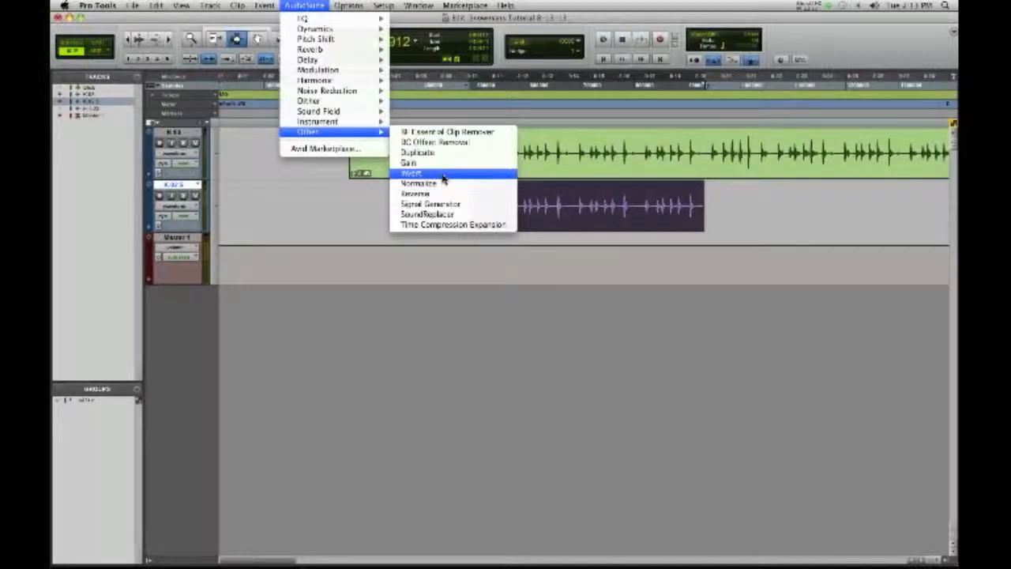
click(444, 182)
click(328, 95)
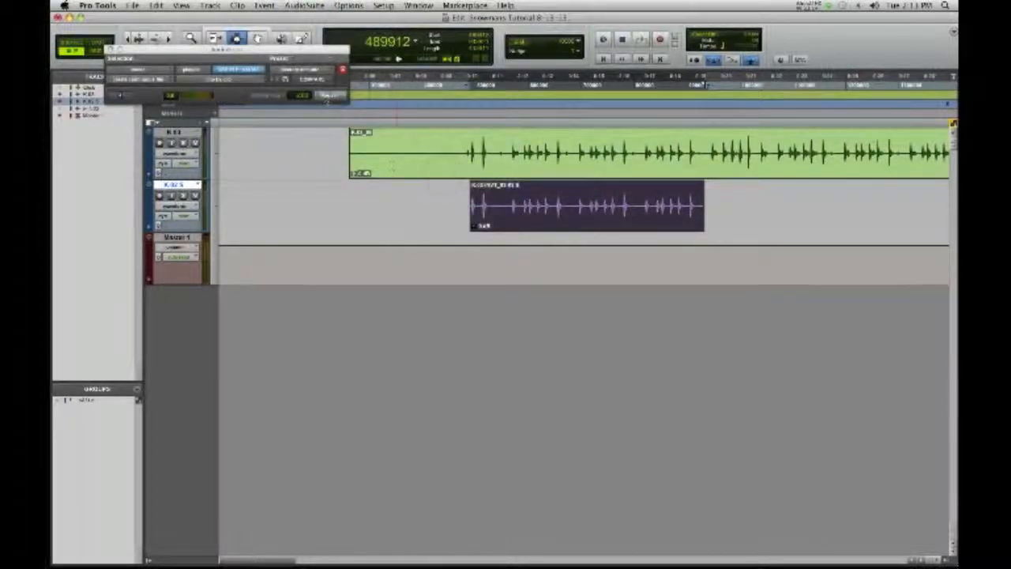
click(109, 50)
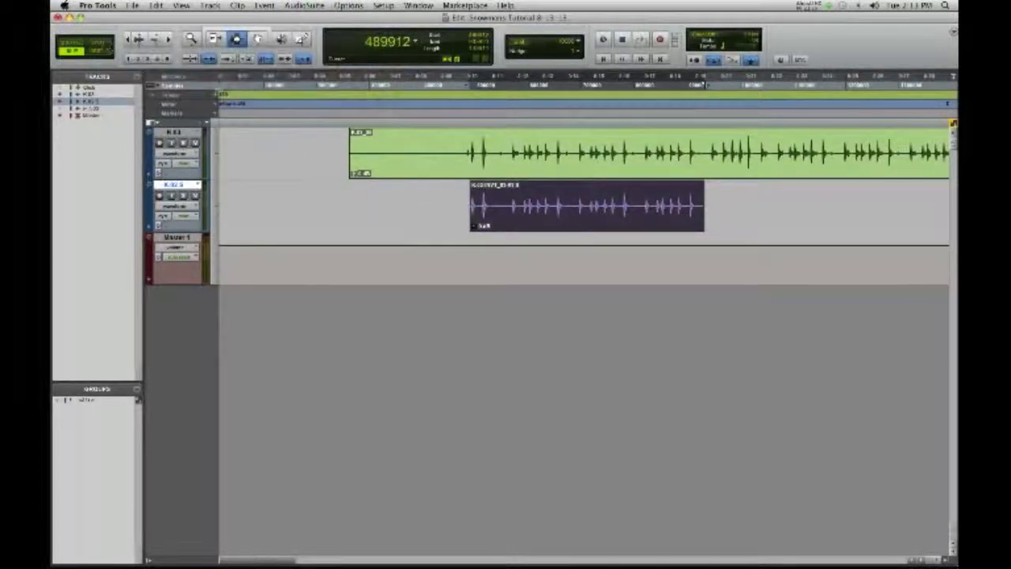
Step: Play K.03 and the inverted K.02 S clip together from just before the first kick, and repeat the playback
click(463, 158)
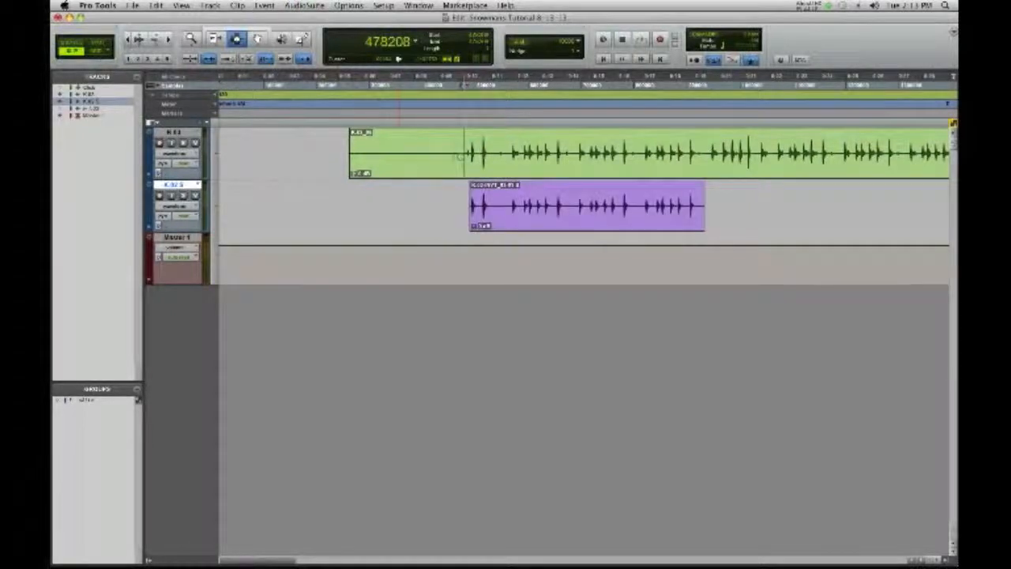
key(space)
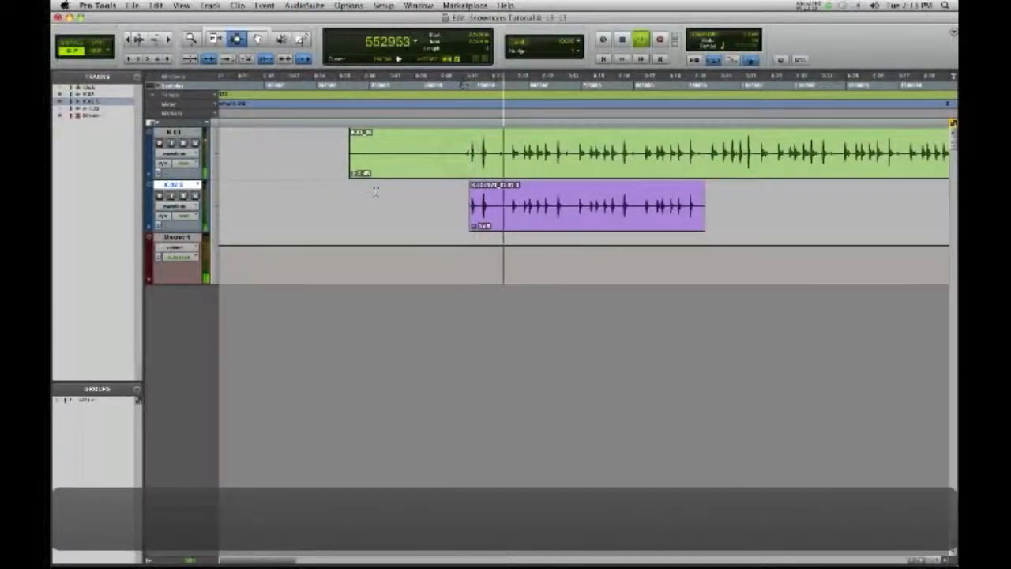
scroll(376, 191, right, 2)
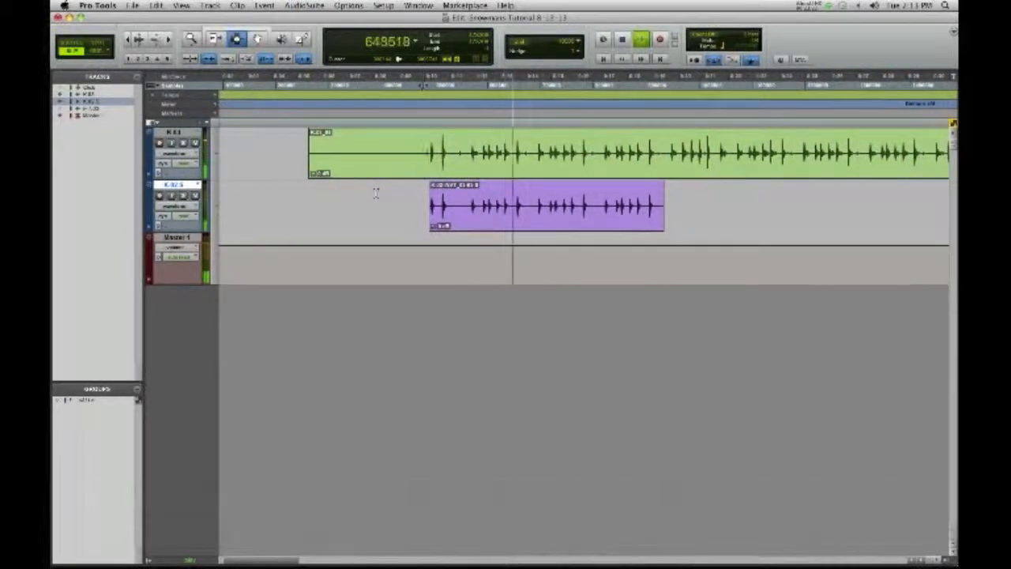
scroll(376, 193, right, 1)
scroll(465, 195, right, 3)
scroll(466, 195, right, 2)
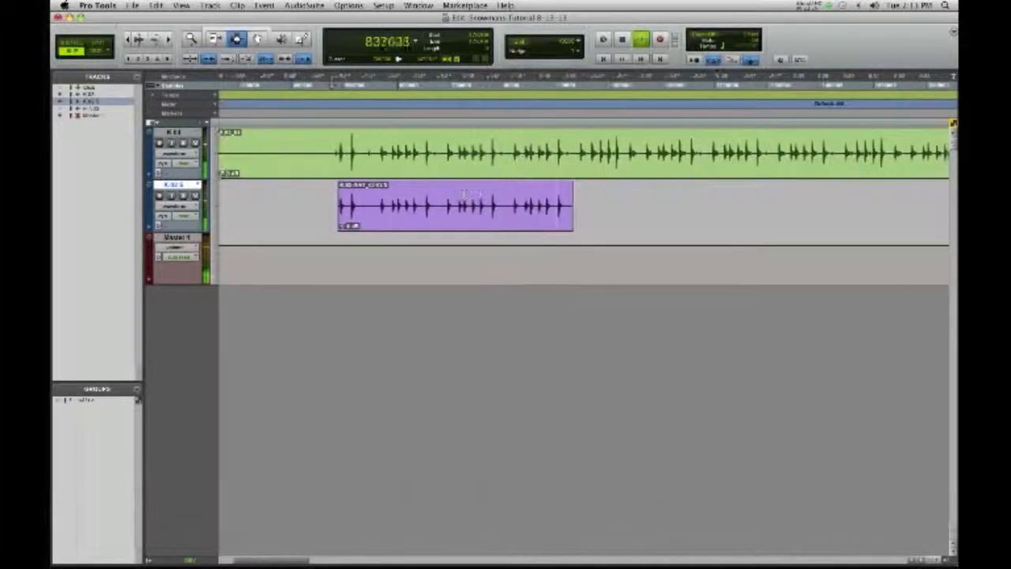
key(space)
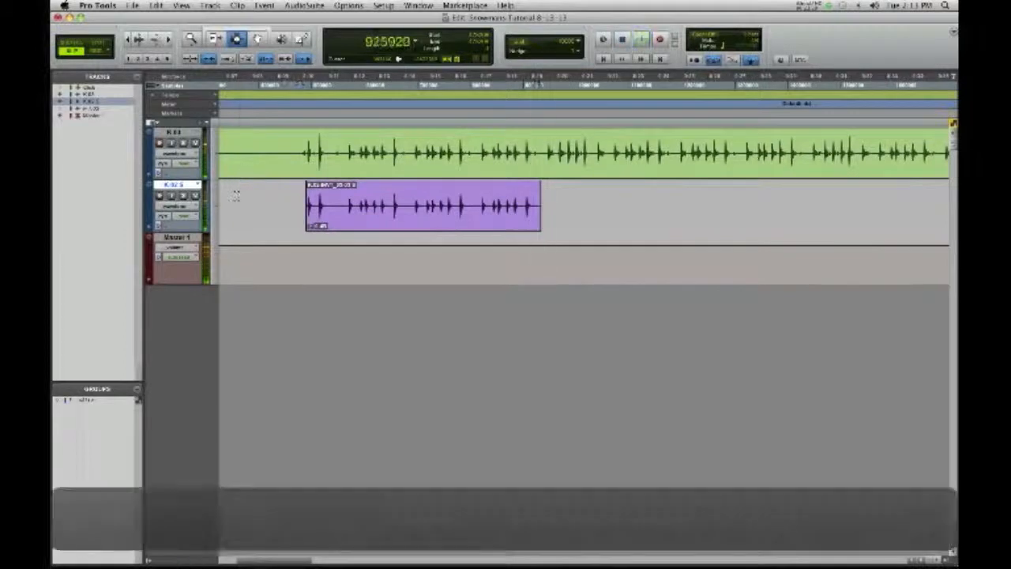
click(306, 156)
key(space)
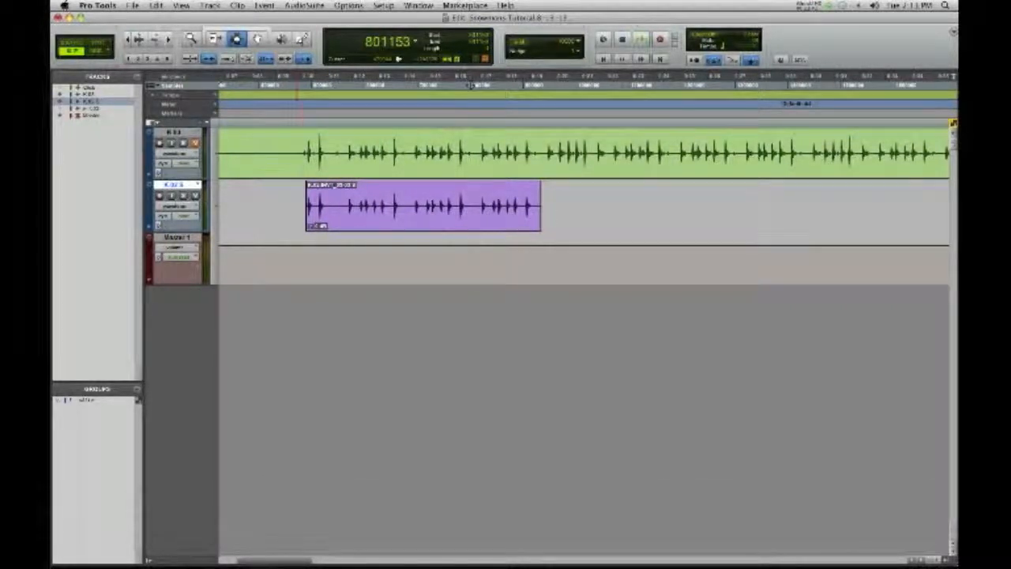
Step: Compare the kick onsets on the K.03 and K.02 S tracks near sample 656,425 to check their alignment
click(394, 207)
key(t)
key(t)
key(t)
key(t)
key(t)
key(t)
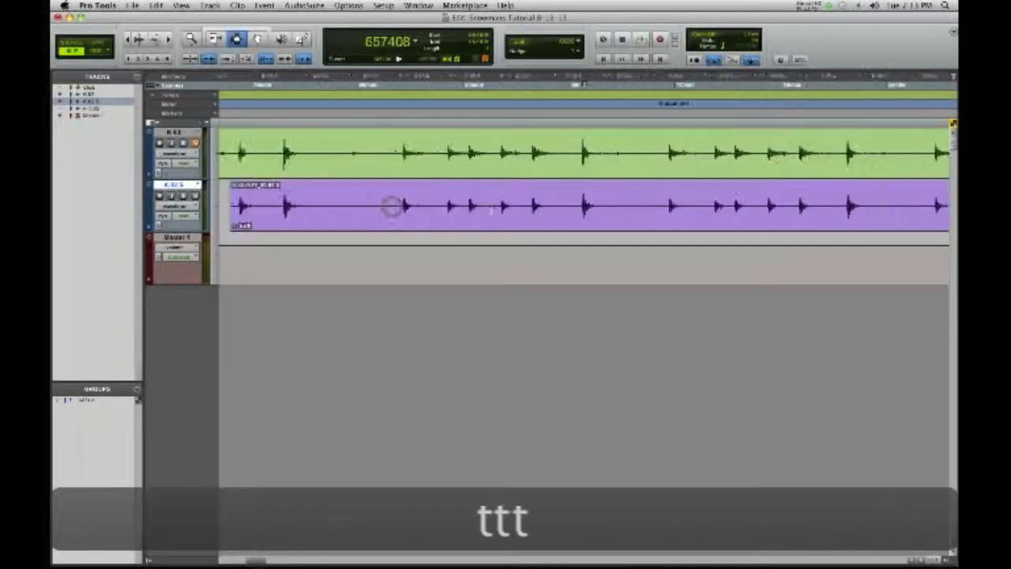
click(551, 207)
key(t)
key(t)
key(t)
key(t)
key(t)
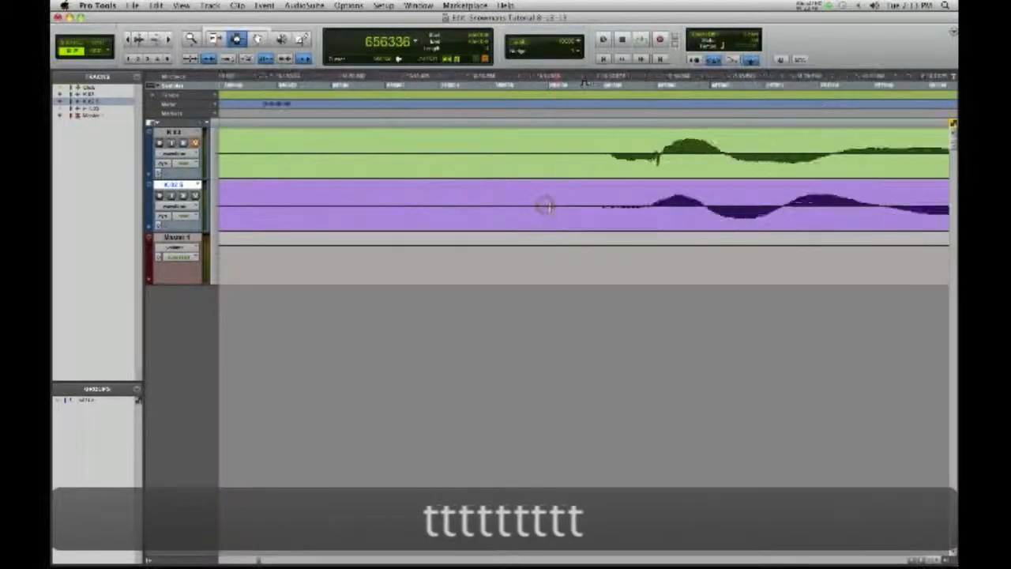
scroll(549, 211, right, 4)
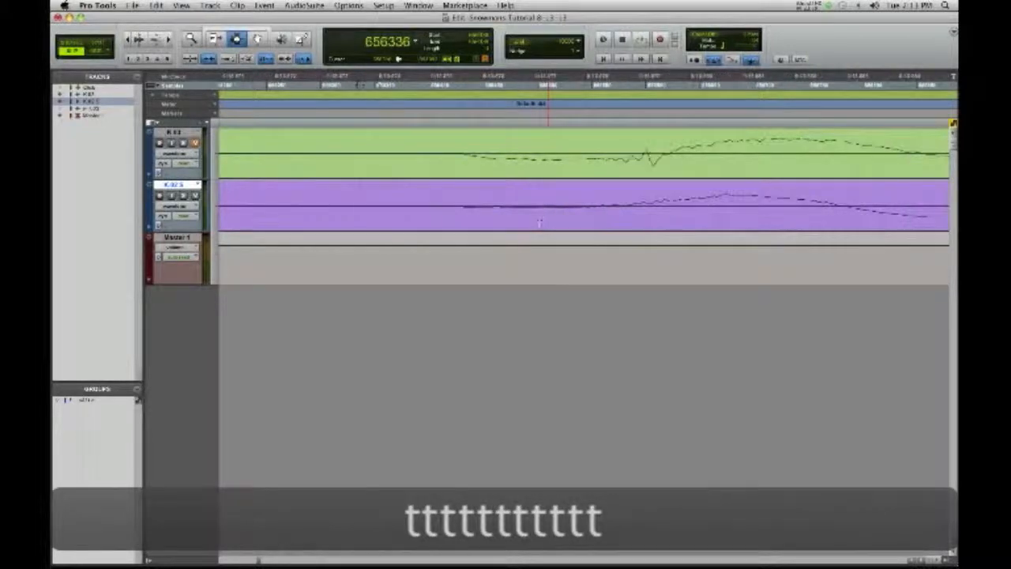
click(455, 206)
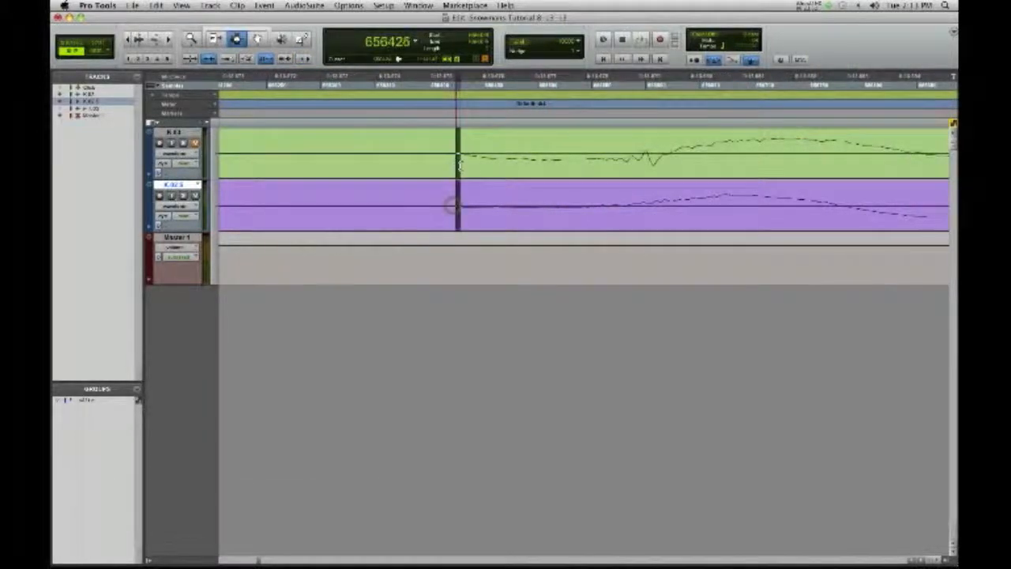
Step: Check the onset alignment of the earlier kick near sample 602,760 on the K.03 and K.02 S tracks
key(r)
key(r)
key(r)
key(r)
key(r)
key(r)
key(r)
key(r)
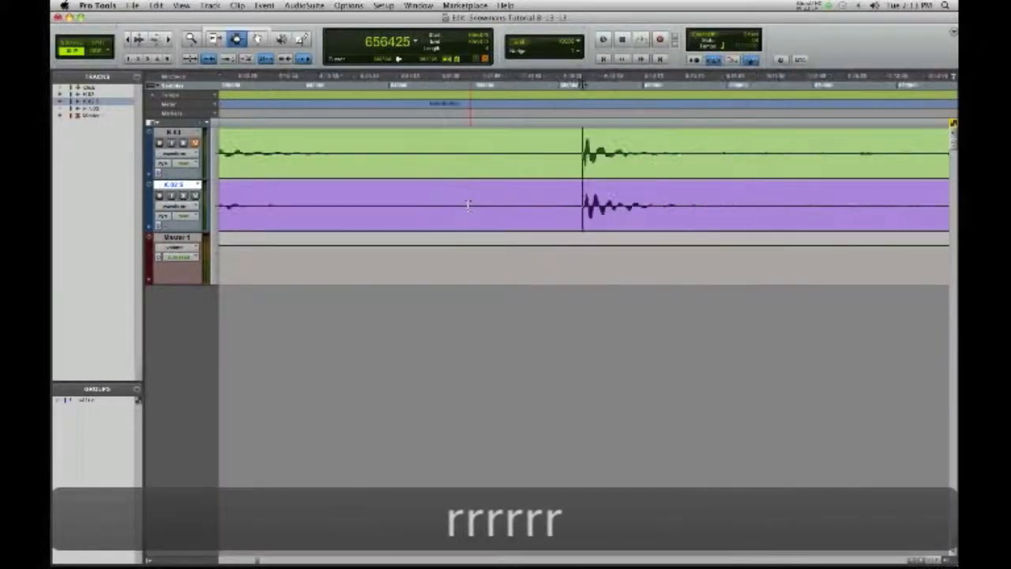
click(352, 205)
key(t)
key(t)
key(t)
key(t)
key(t)
key(t)
key(t)
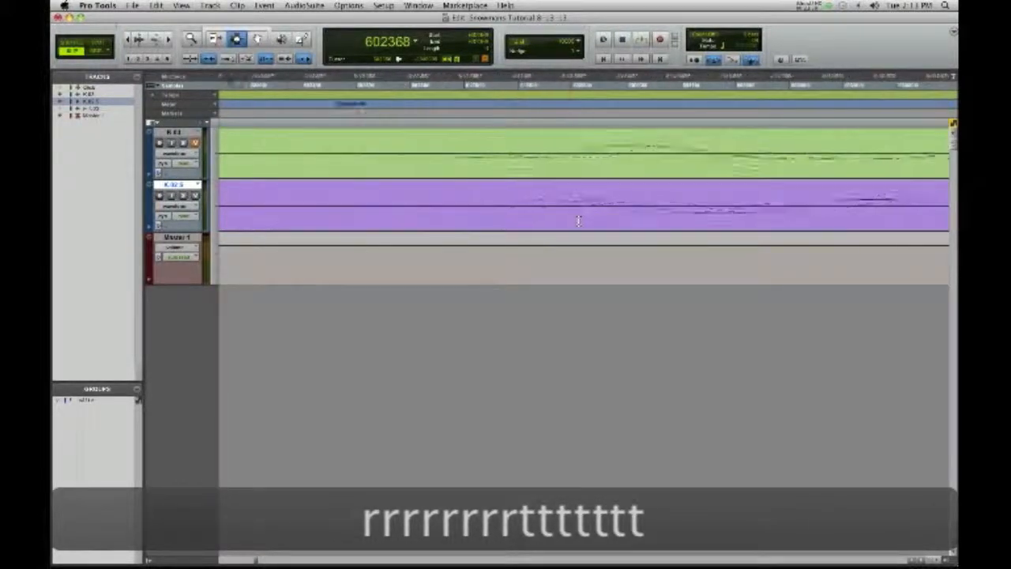
drag(409, 207, 396, 202)
Step: Create a new empty playlist on the K.02 S track, keeping the suggested name
key(r)
key(r)
key(r)
key(r)
key(r)
key(r)
key(r)
key(r)
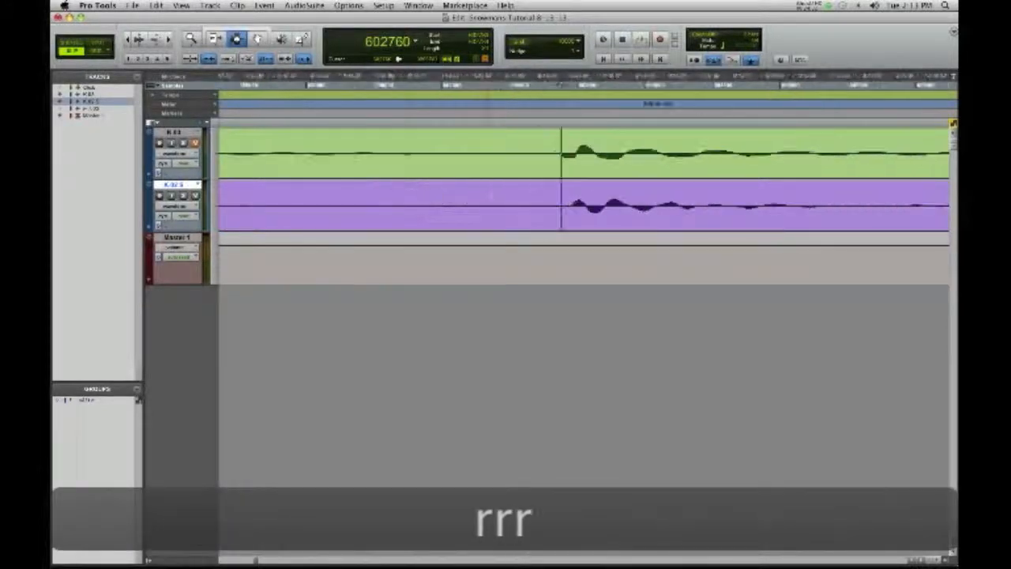
key(r)
key(r)
key(r)
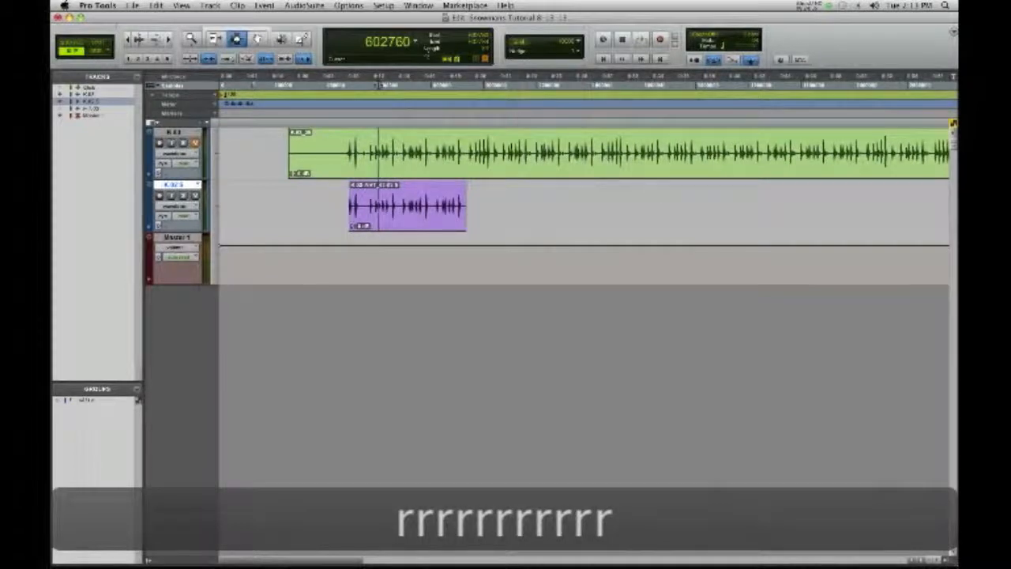
click(387, 204)
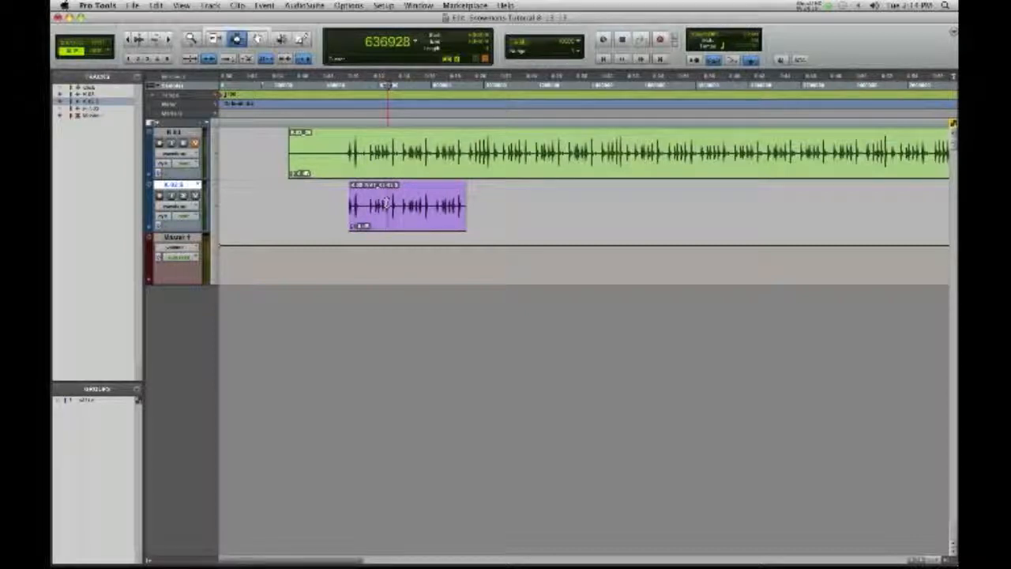
key(space)
click(198, 185)
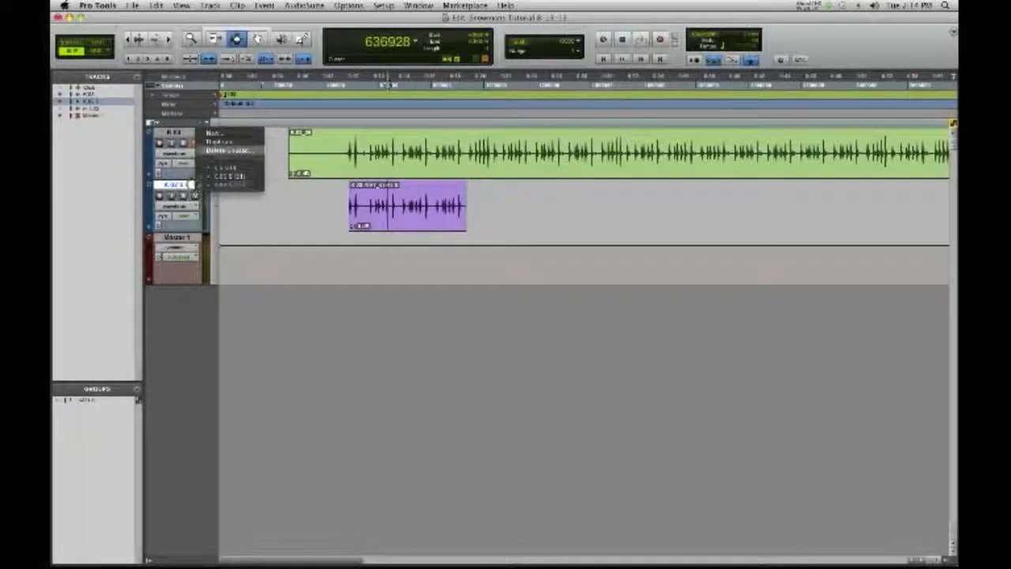
click(205, 130)
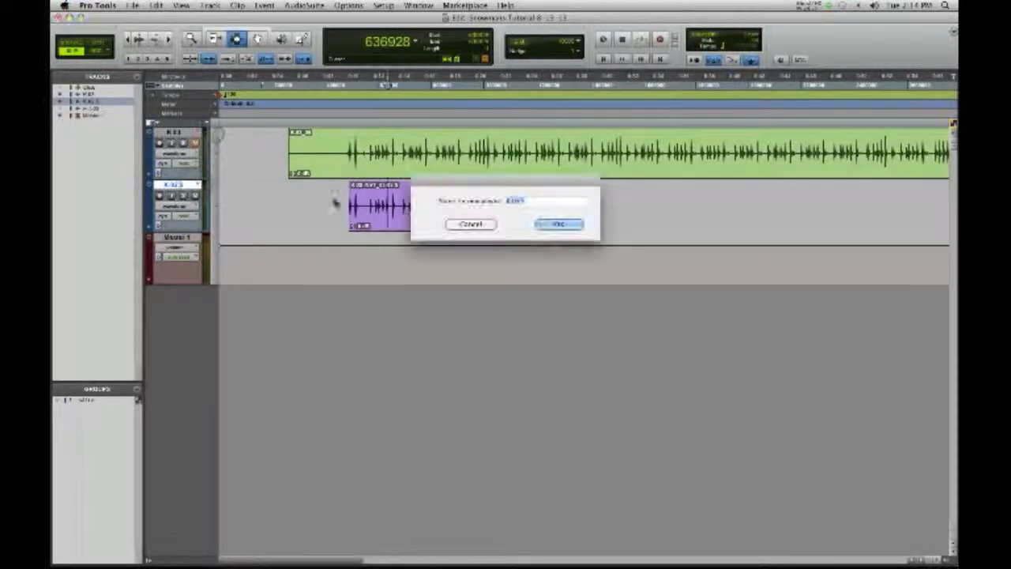
click(553, 225)
Step: Select a section of the K.03 clip starting at about sample 458,752 and open AudioSuite SoundReplacer for it
click(342, 151)
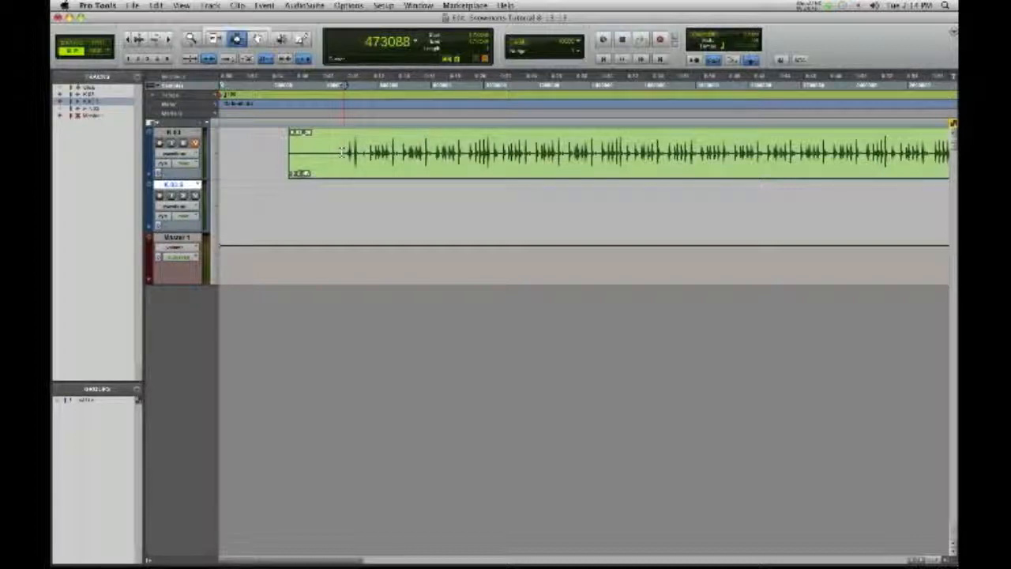
drag(342, 152, 621, 169)
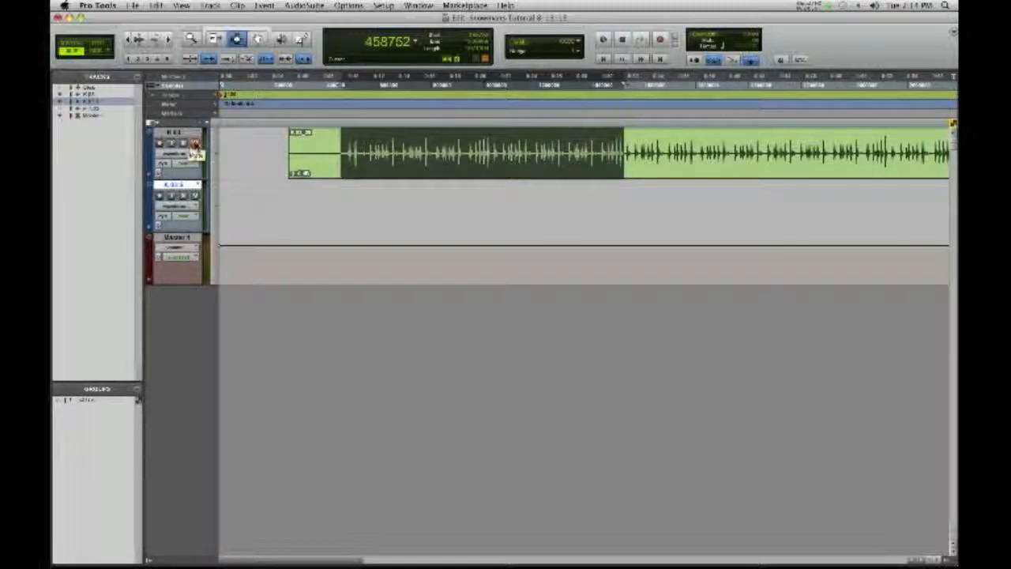
click(312, 6)
mouse_move(316, 131)
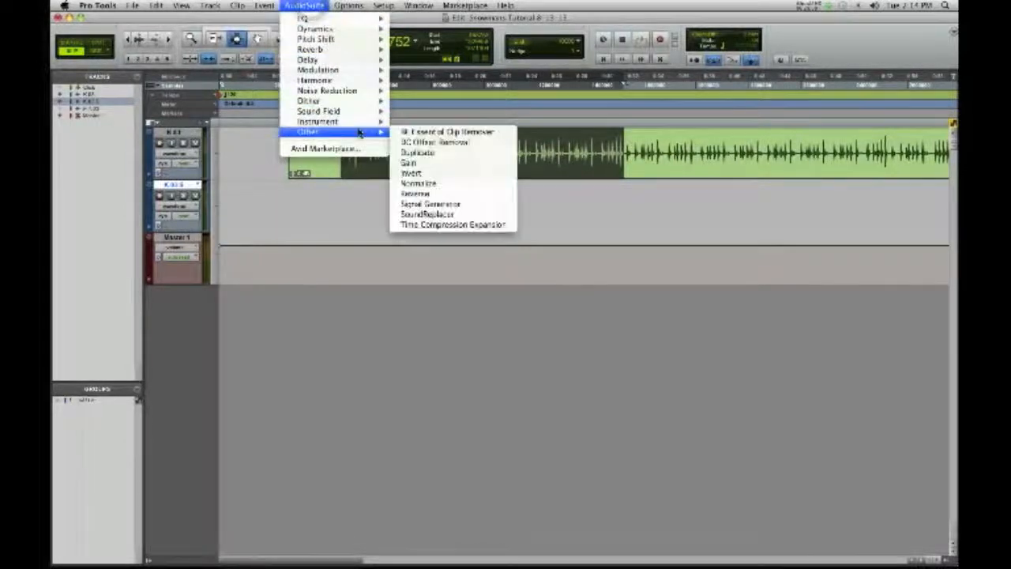
click(454, 213)
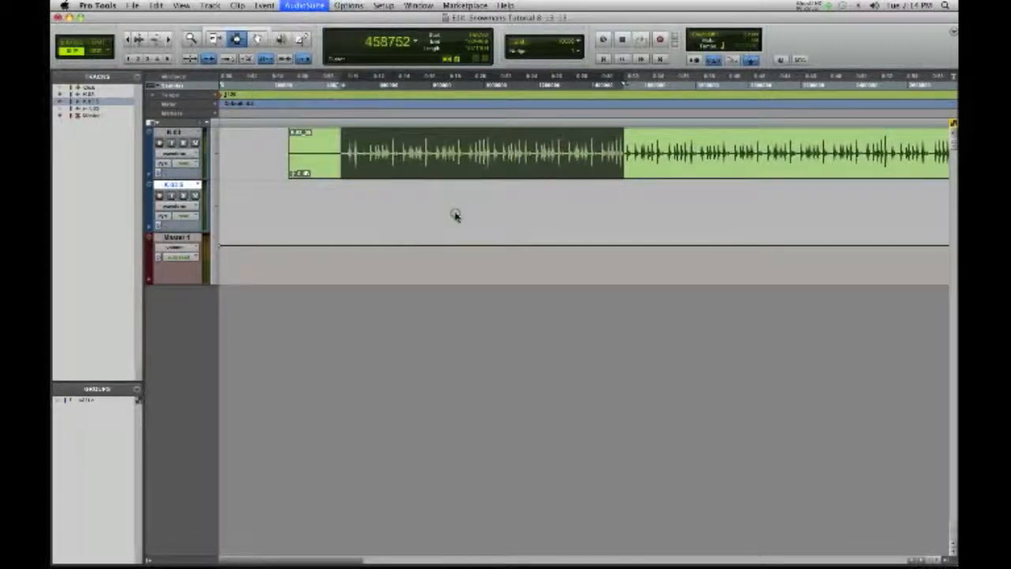
drag(423, 60, 603, 243)
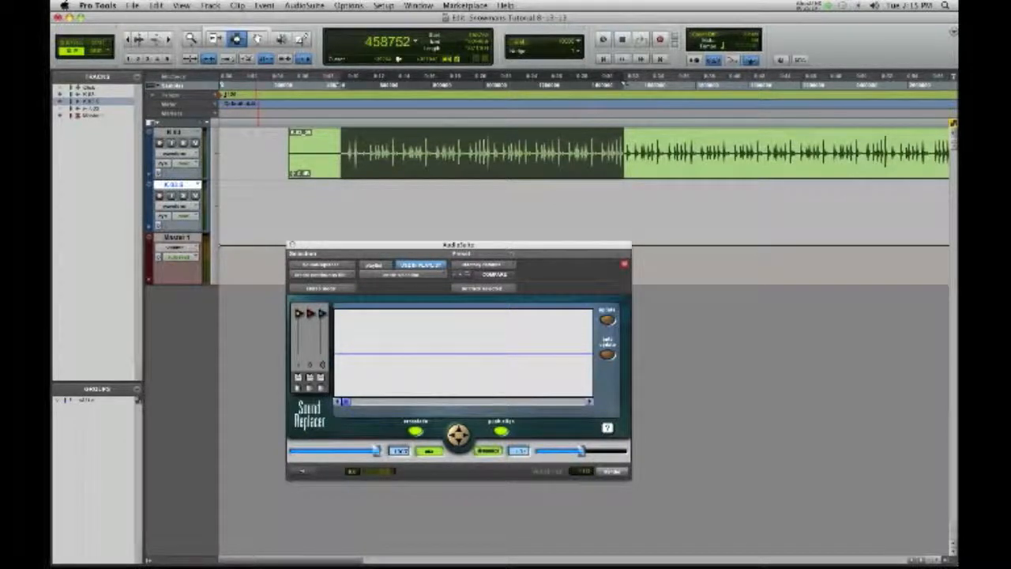
drag(443, 246, 456, 193)
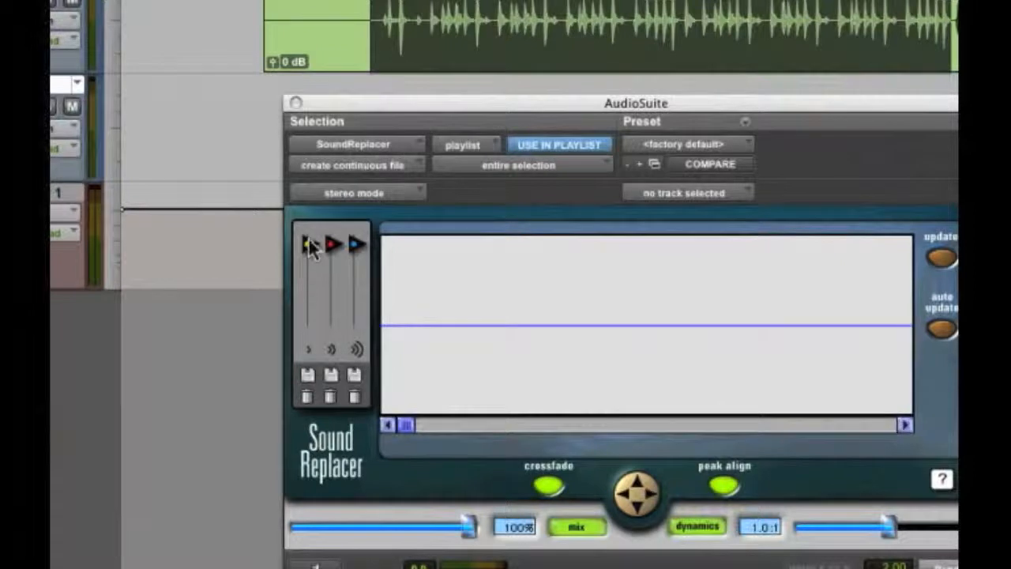
drag(309, 248, 311, 289)
drag(332, 244, 332, 289)
mouse_move(355, 251)
mouse_down()
mouse_move(352, 292)
mouse_move(357, 249)
mouse_up()
drag(331, 288, 304, 247)
Step: Load the DW 24 Kick.wav sample from the Samples and Sounds folder into SoundReplacer's yellow sample slot
click(308, 376)
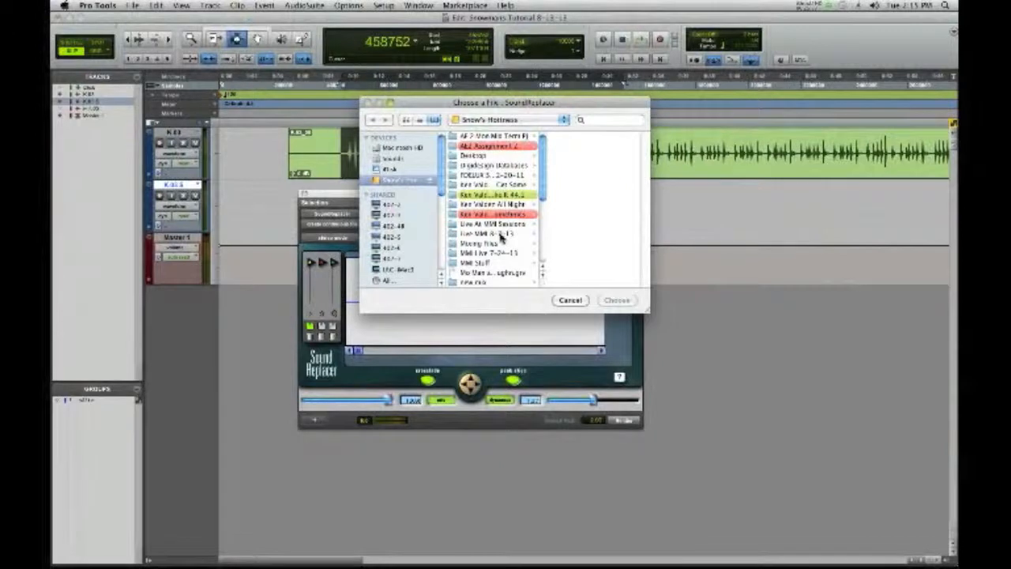
scroll(499, 239, down, 8)
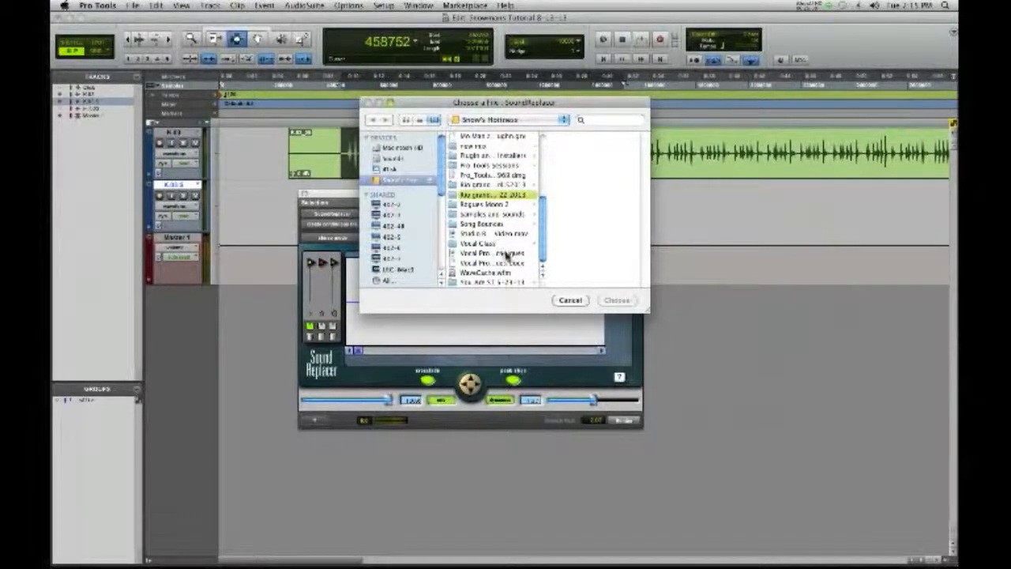
scroll(484, 236, up, 1)
click(490, 218)
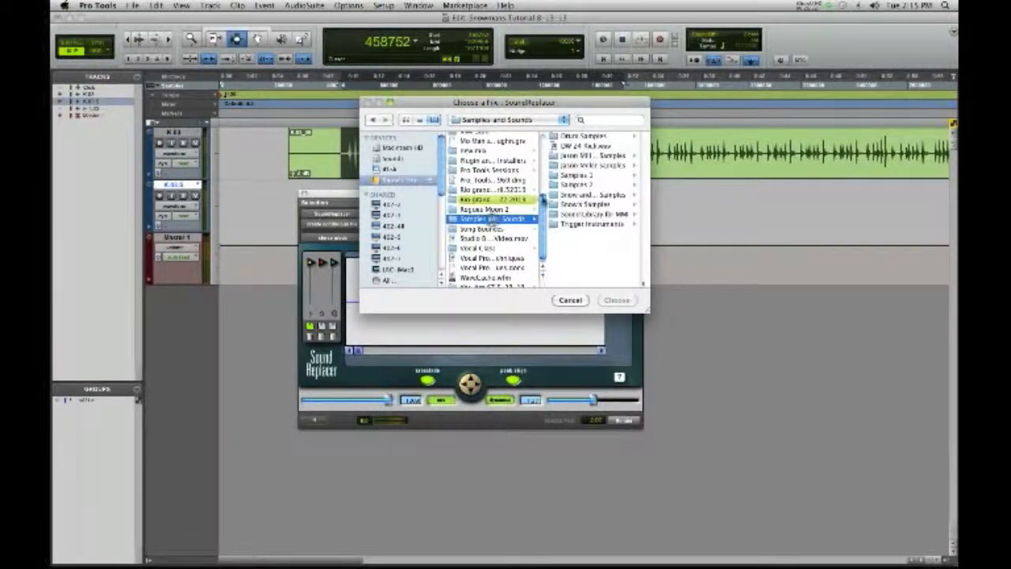
double_click(577, 148)
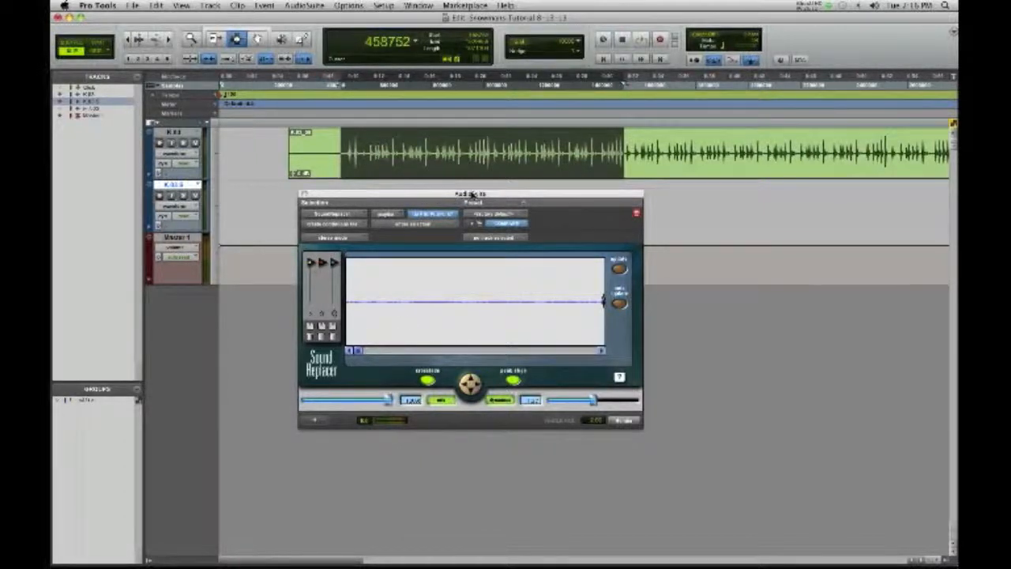
Step: Assign track K.03 S in SoundReplacer's track selector and reposition the plug-in window below the selected audio
drag(472, 194, 430, 190)
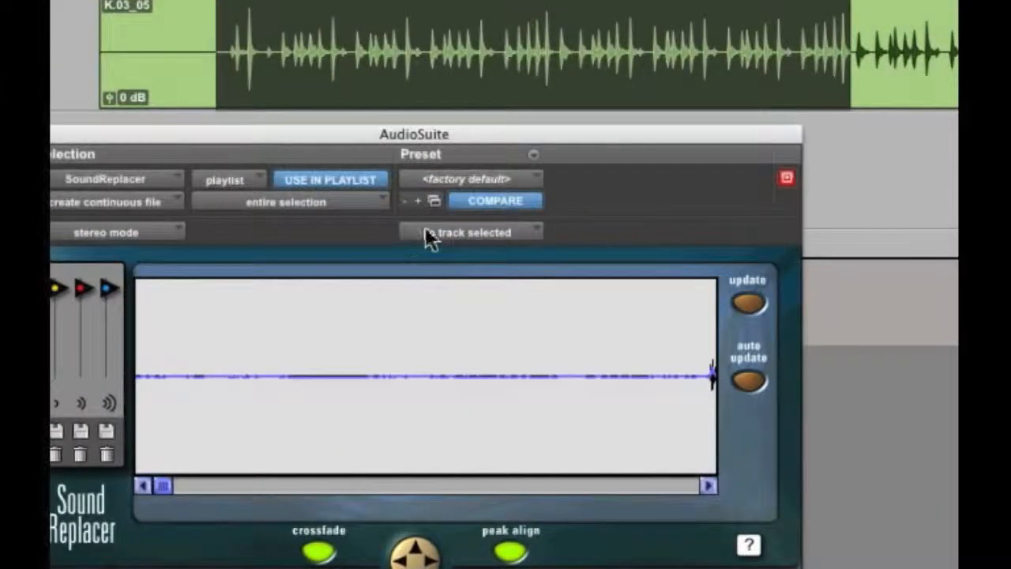
click(452, 230)
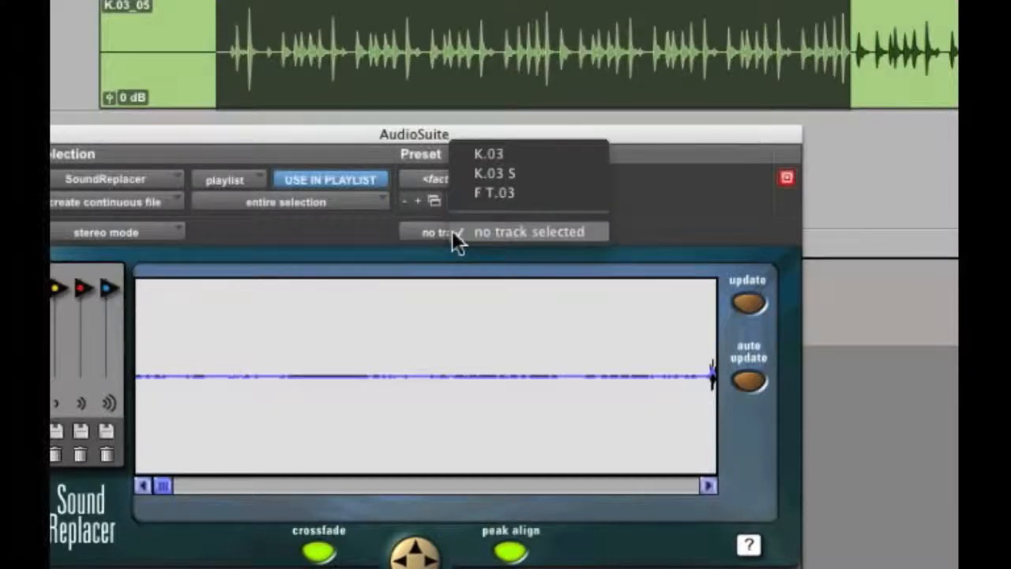
click(513, 174)
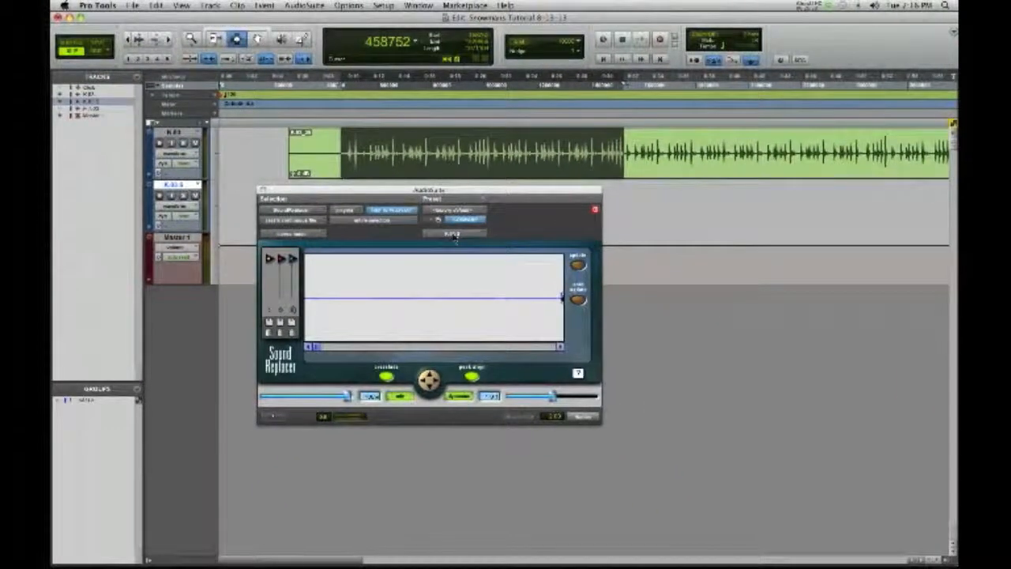
drag(439, 190, 427, 206)
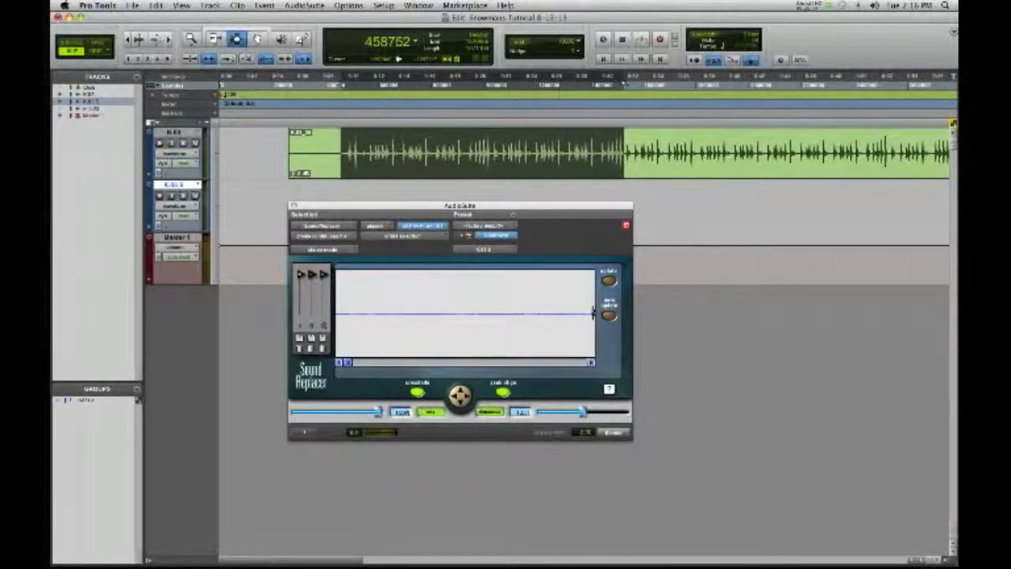
Step: Update SoundReplacer's waveform display from the selected kick audio and zoom it until the hits are readable
click(609, 281)
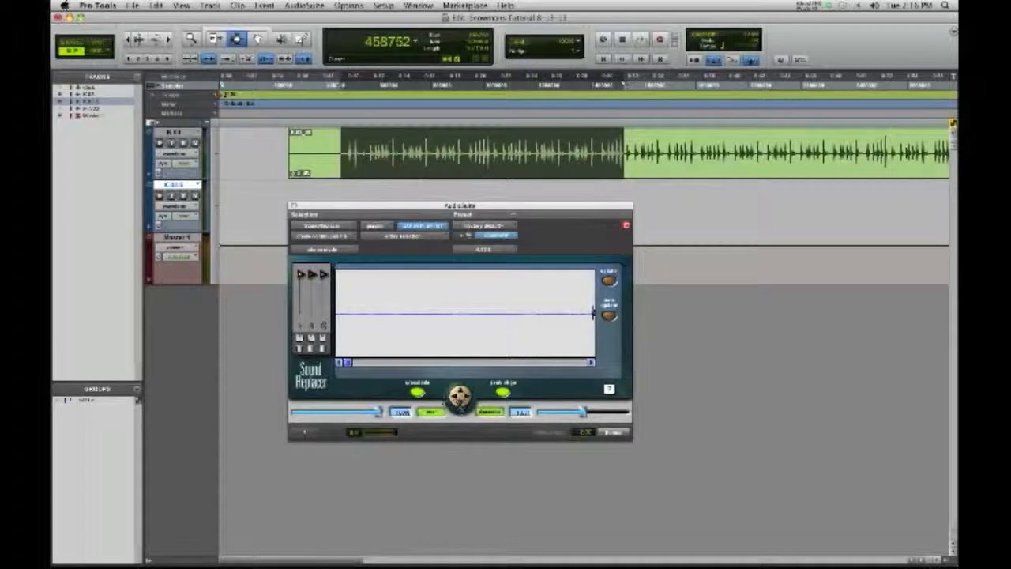
click(454, 398)
click(454, 398)
click(454, 398)
click(454, 398)
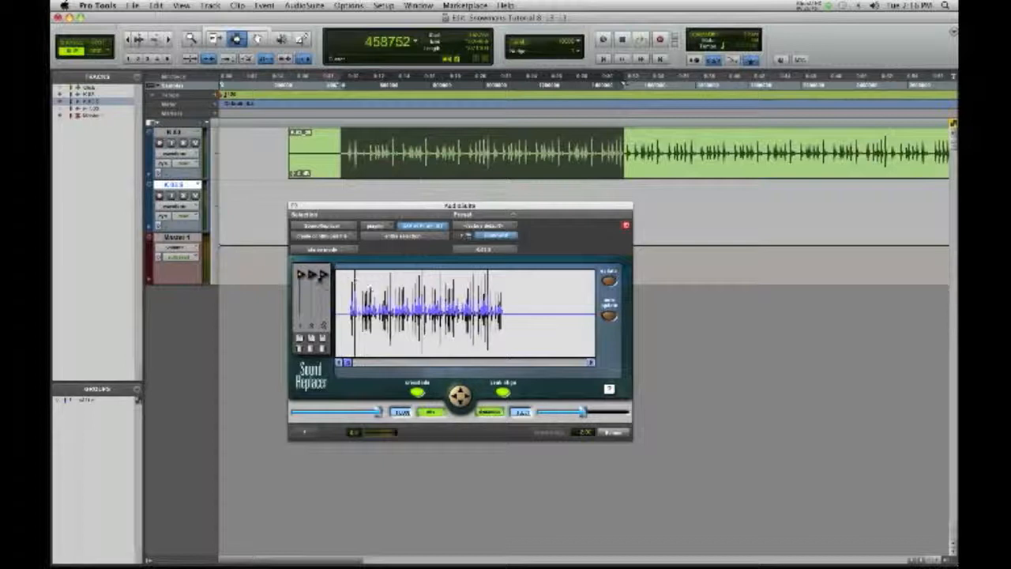
Step: Lower the yellow trigger threshold close to the centre line to catch the kick hits, keeping the red and blue thresholds at maximum
drag(300, 274, 300, 297)
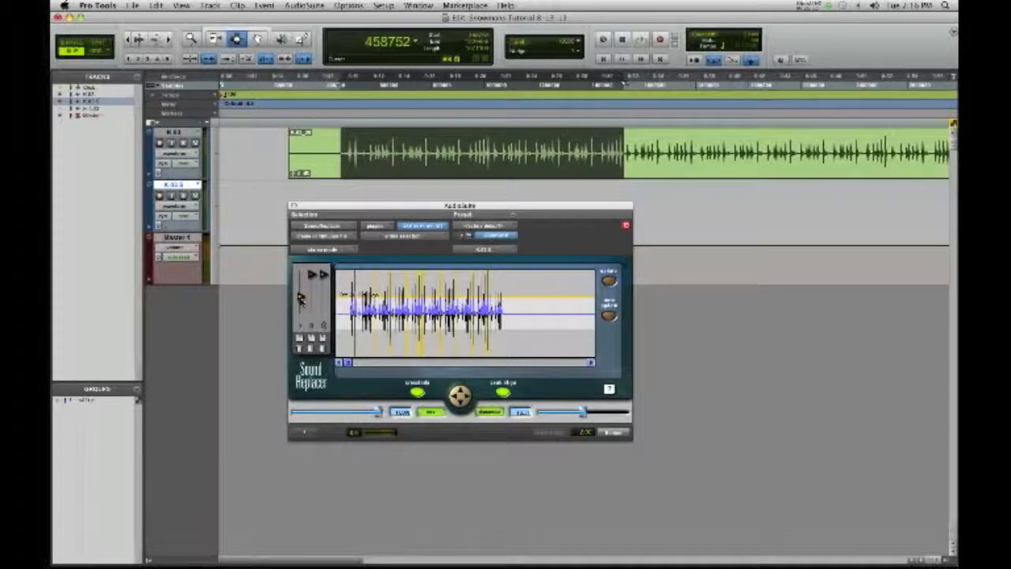
click(460, 395)
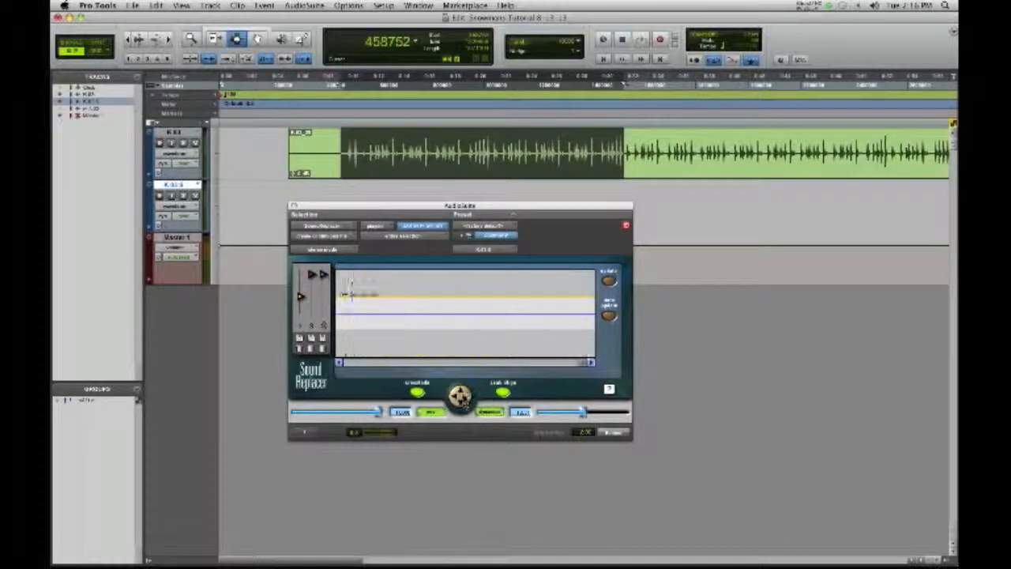
drag(300, 296, 300, 308)
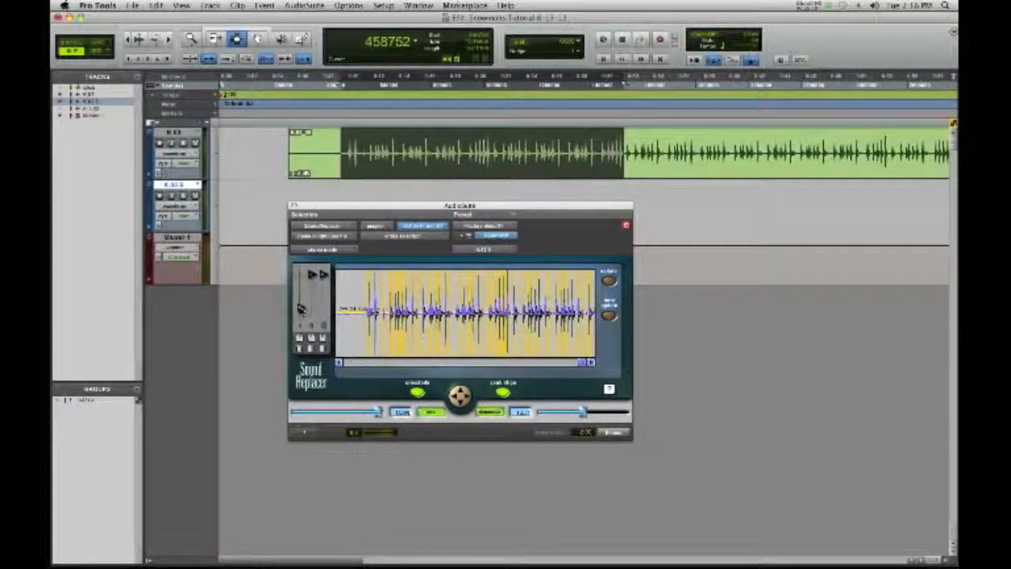
drag(311, 275, 323, 292)
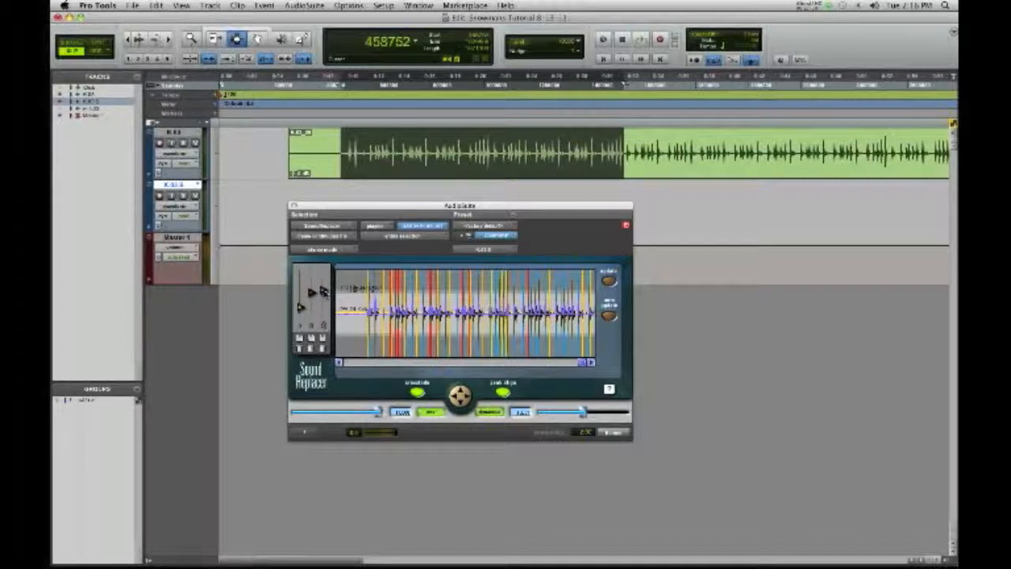
drag(324, 292, 311, 273)
mouse_move(300, 307)
mouse_down()
mouse_move(299, 293)
mouse_move(301, 307)
mouse_up()
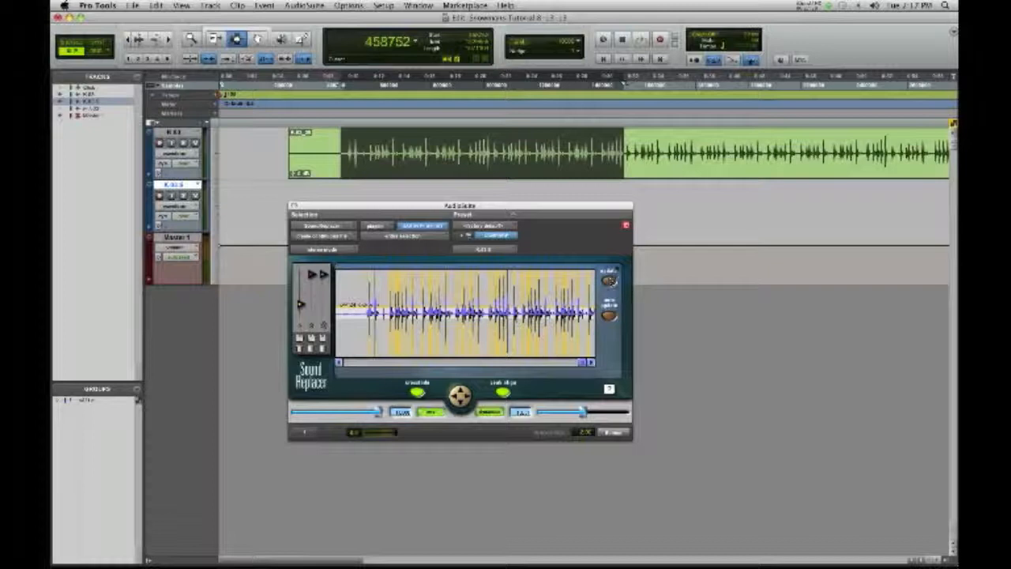
Step: Render the replaced kick onto track K.03 S and close the SoundReplacer window
click(612, 432)
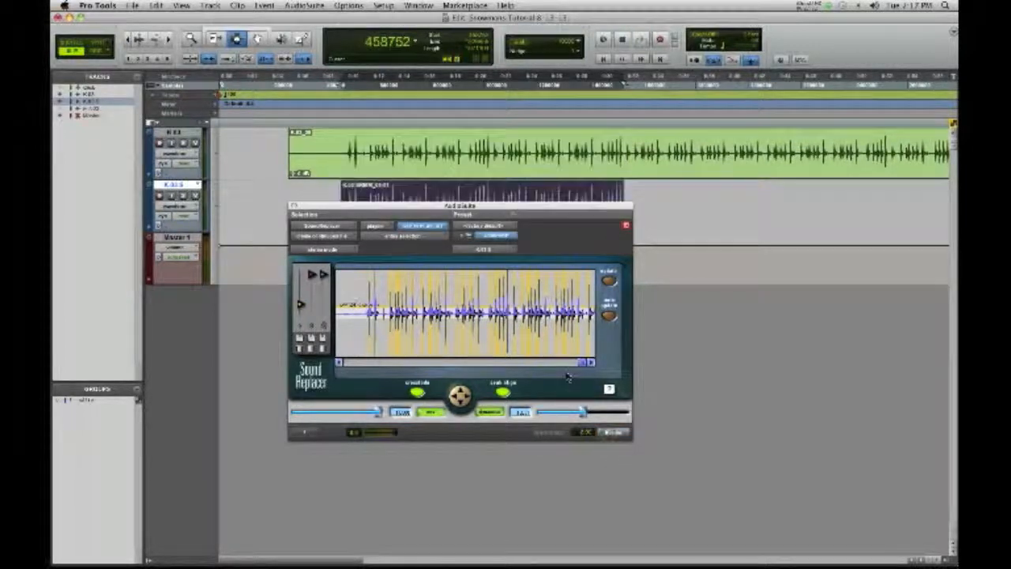
drag(387, 209, 390, 238)
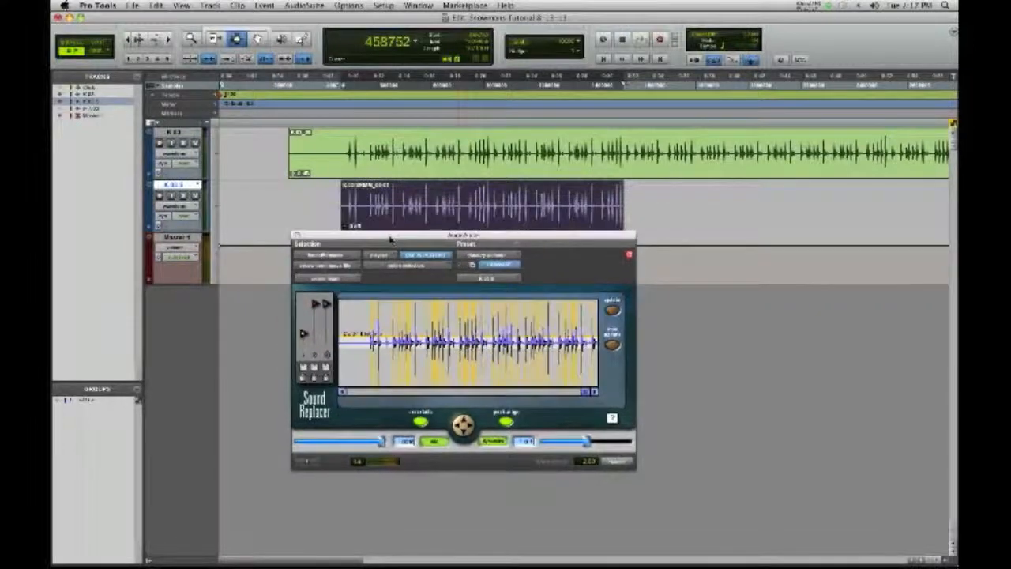
click(295, 235)
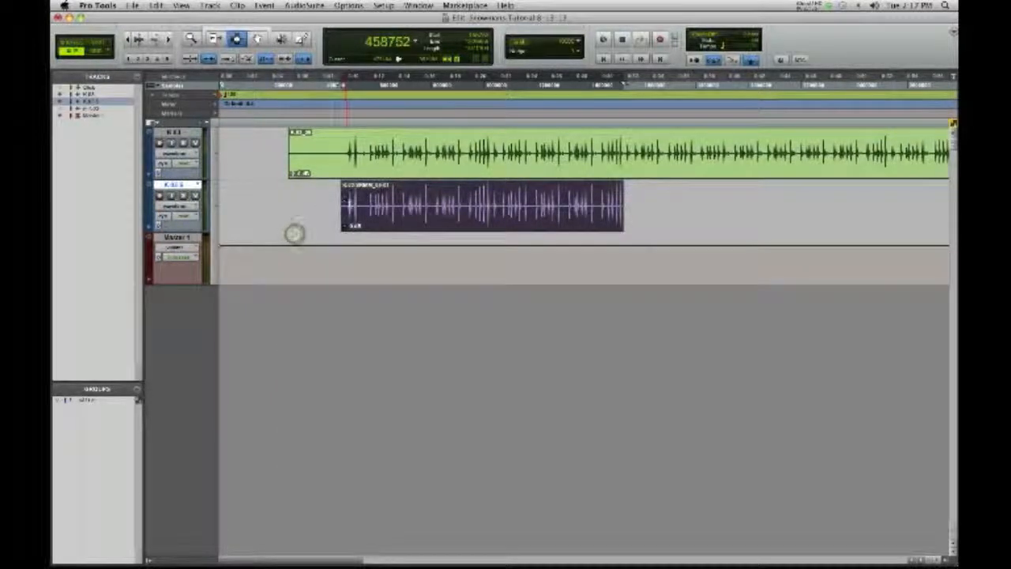
Step: Inspect the first kick hit at sample level, selecting the offset between K.03 and K.03 S from about sample 494294
key(t)
key(t)
key(t)
key(t)
key(t)
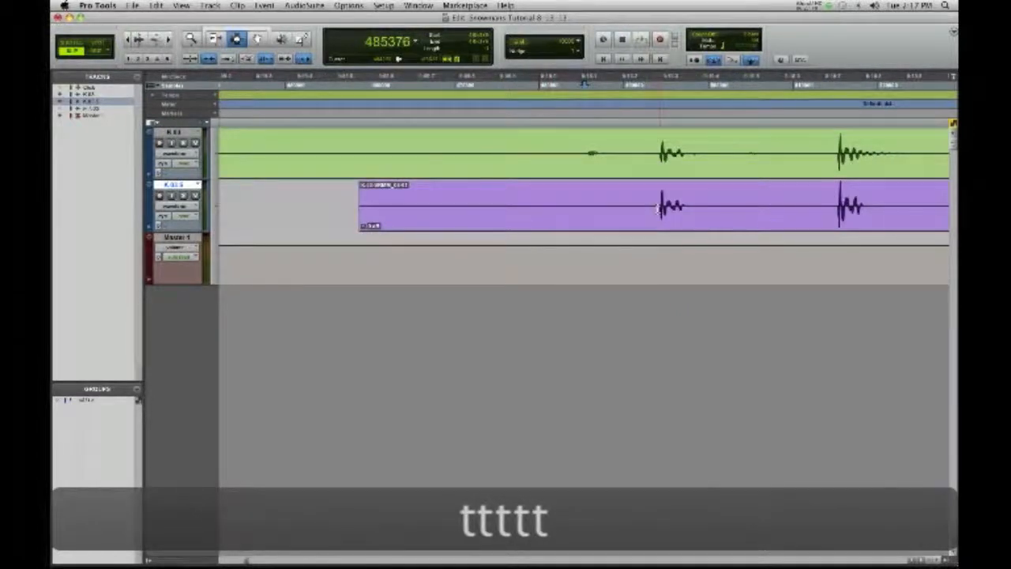
key(t)
key(t)
key(t)
key(t)
key(t)
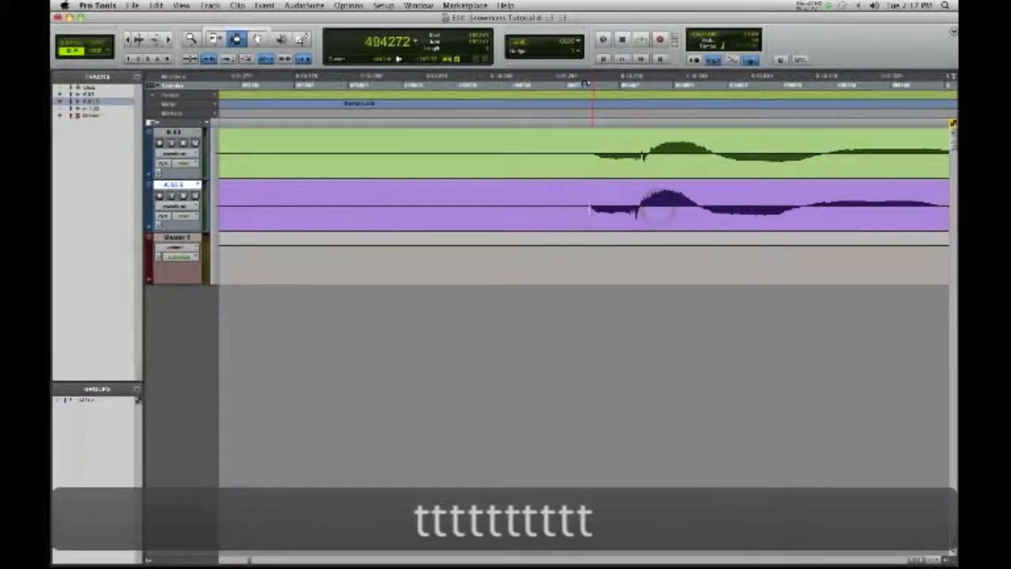
key(t)
key(t)
key(t)
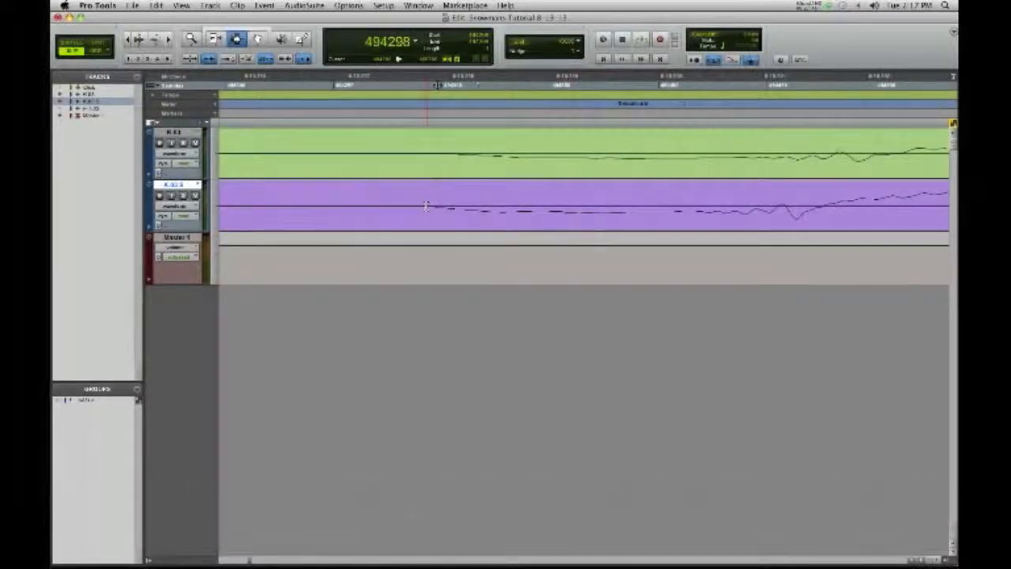
drag(427, 207, 455, 169)
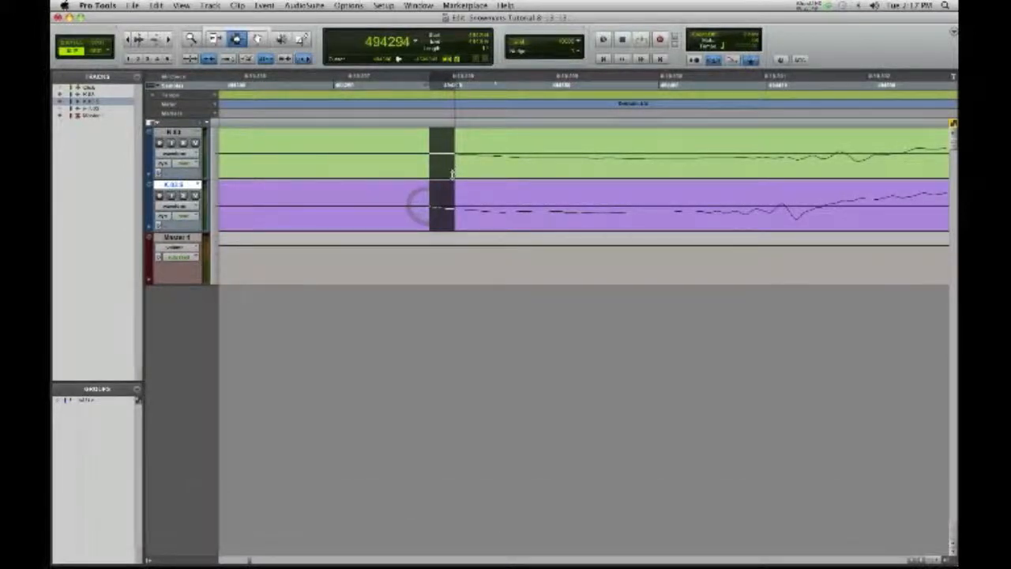
Step: Compare a late kick hit on K.03 and K.03 S at sample level, selecting their offset from about sample 1282108
key(r)
key(r)
key(r)
key(r)
key(r)
key(r)
key(r)
key(r)
key(r)
key(r)
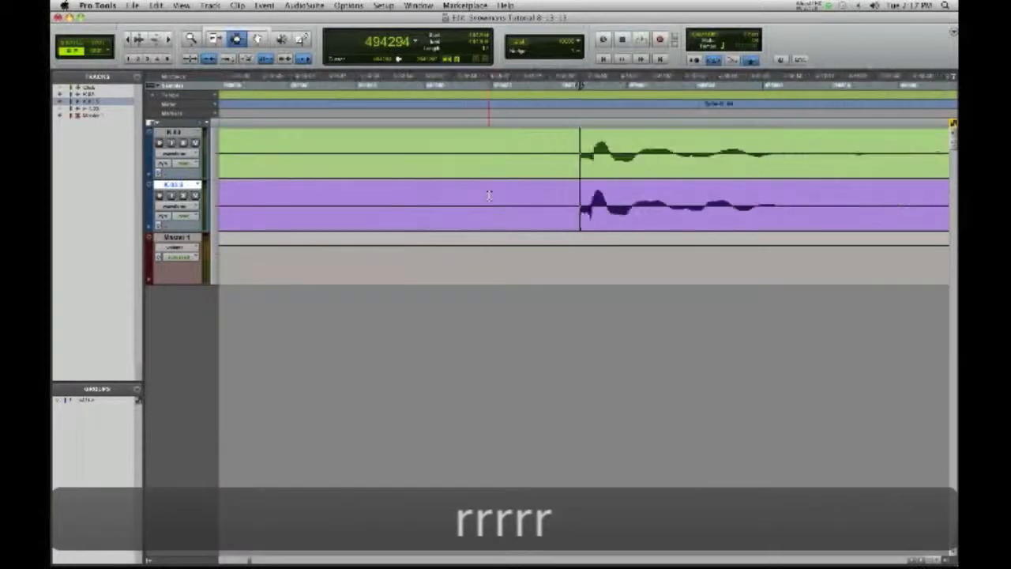
key(r)
key(r)
key(r)
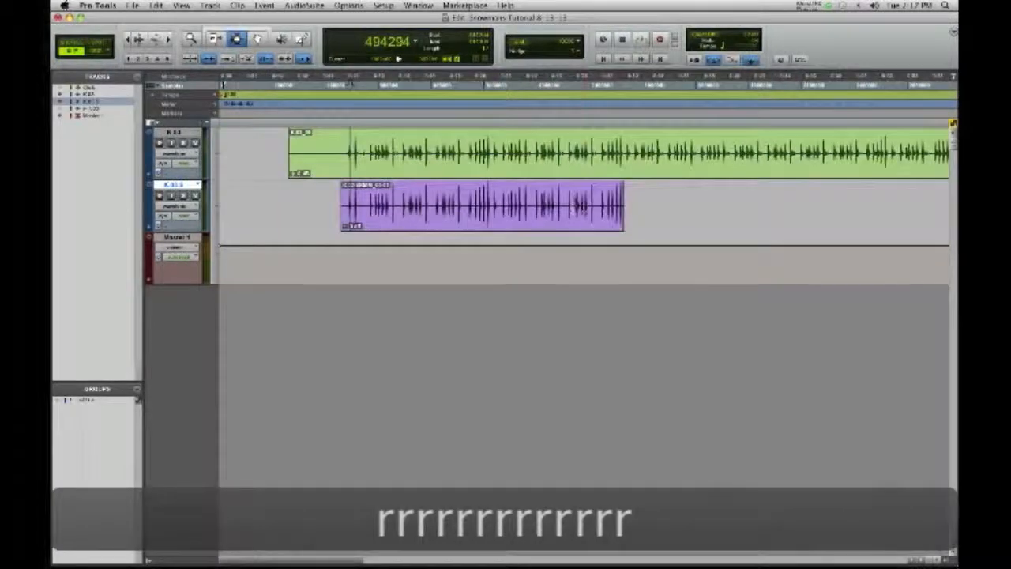
key(t)
key(t)
key(t)
key(t)
key(t)
key(t)
key(t)
key(t)
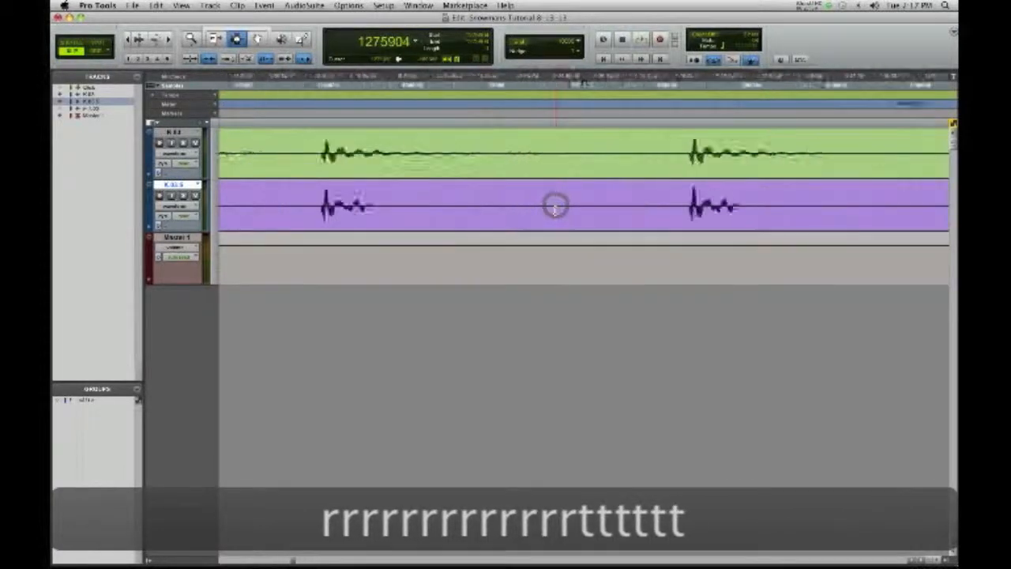
key(r)
key(r)
click(691, 206)
key(t)
key(t)
key(t)
key(t)
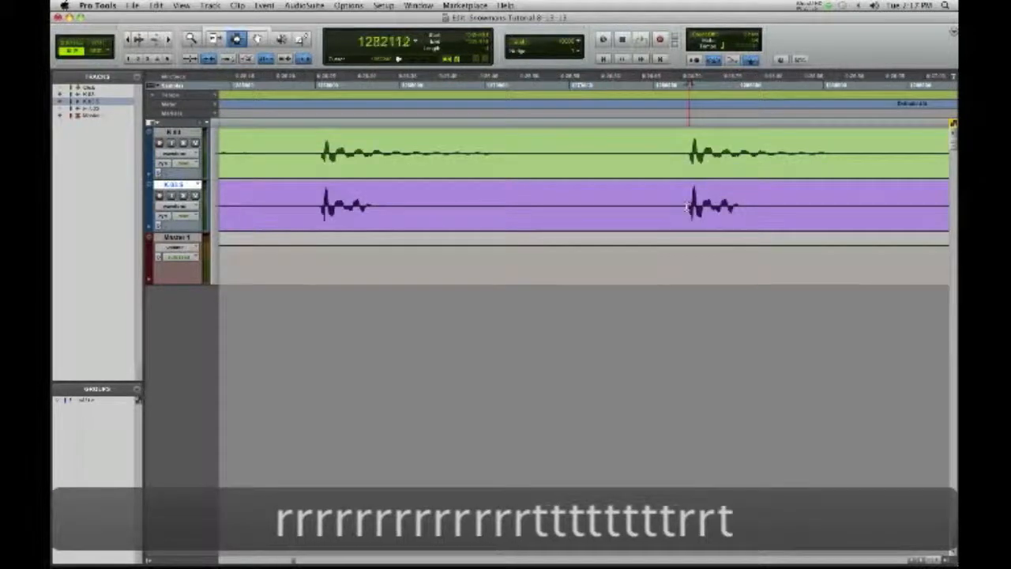
key(t)
key(t)
key(t)
click(581, 205)
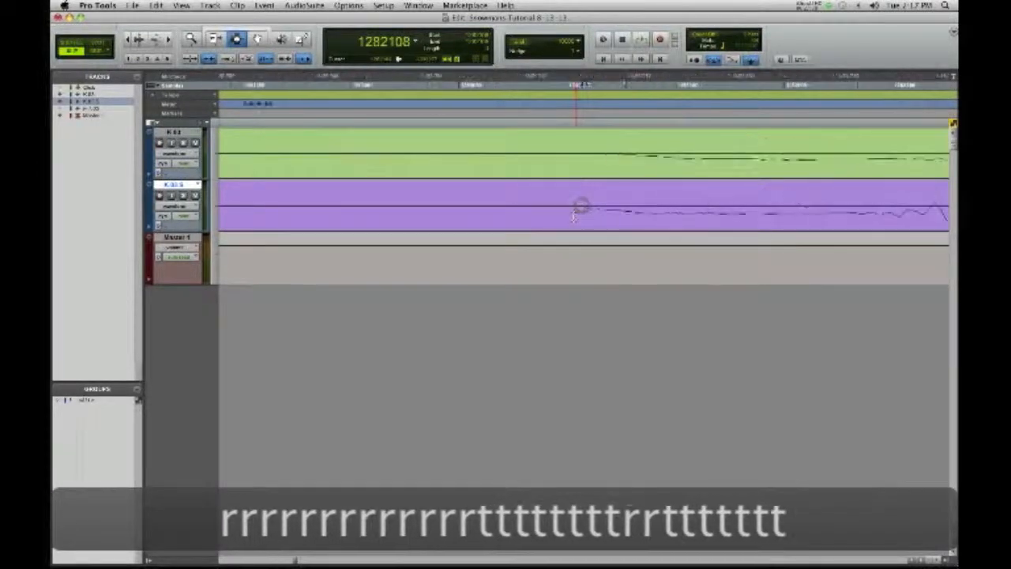
drag(587, 204, 618, 203)
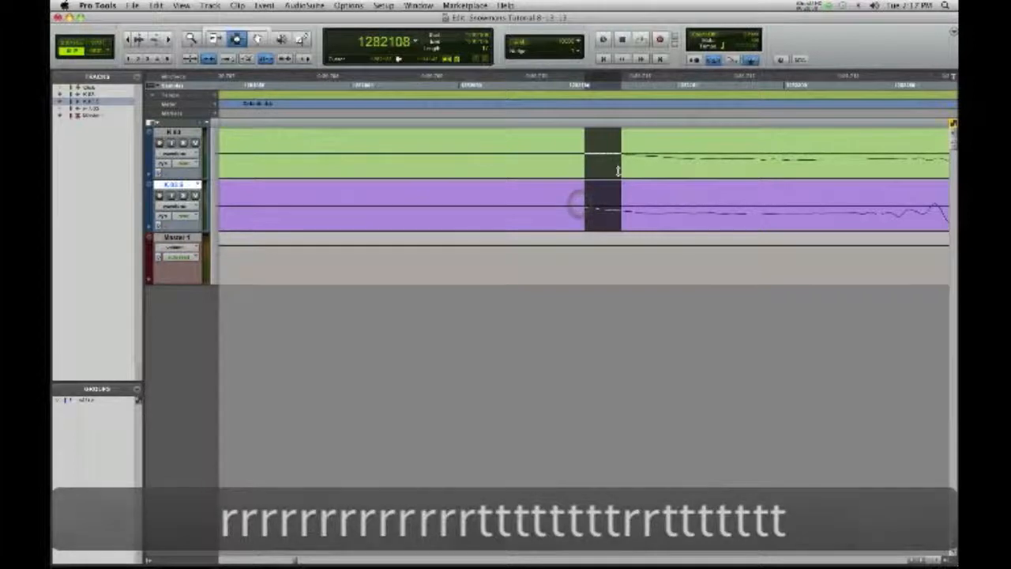
Step: Check an earlier kick hit on both tracks at sample level, selecting the offset between their onsets from about sample 948018
key(r)
key(r)
key(r)
key(r)
key(r)
key(r)
key(r)
key(r)
key(r)
key(r)
key(r)
key(r)
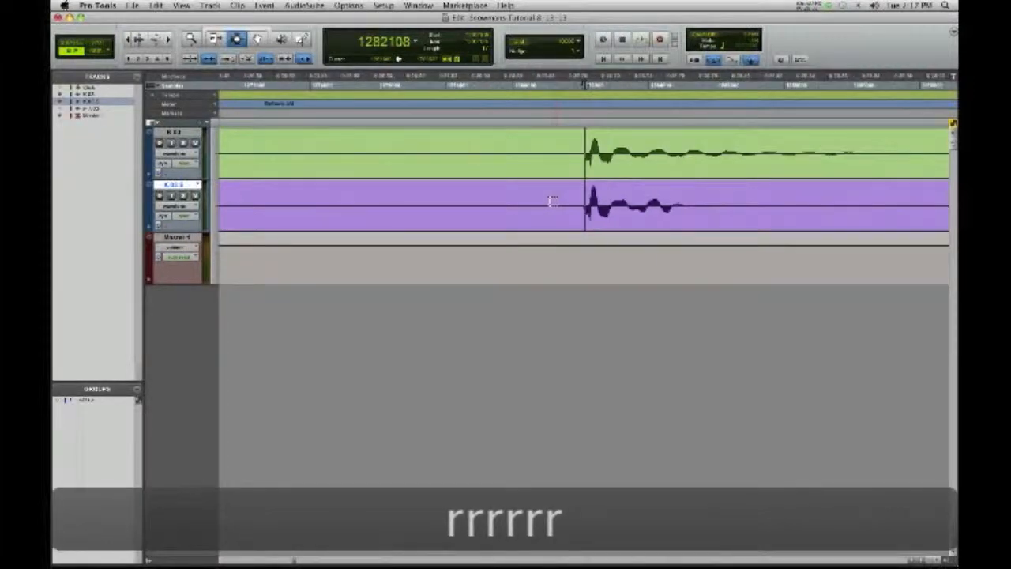
click(407, 203)
key(t)
key(t)
key(t)
key(t)
key(t)
key(t)
key(t)
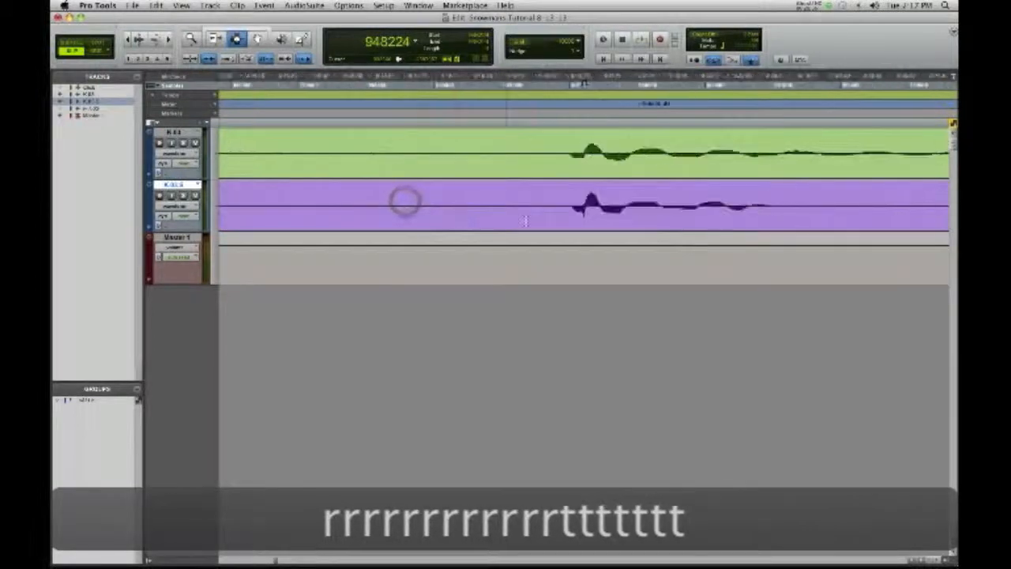
click(560, 207)
key(t)
key(t)
key(t)
key(t)
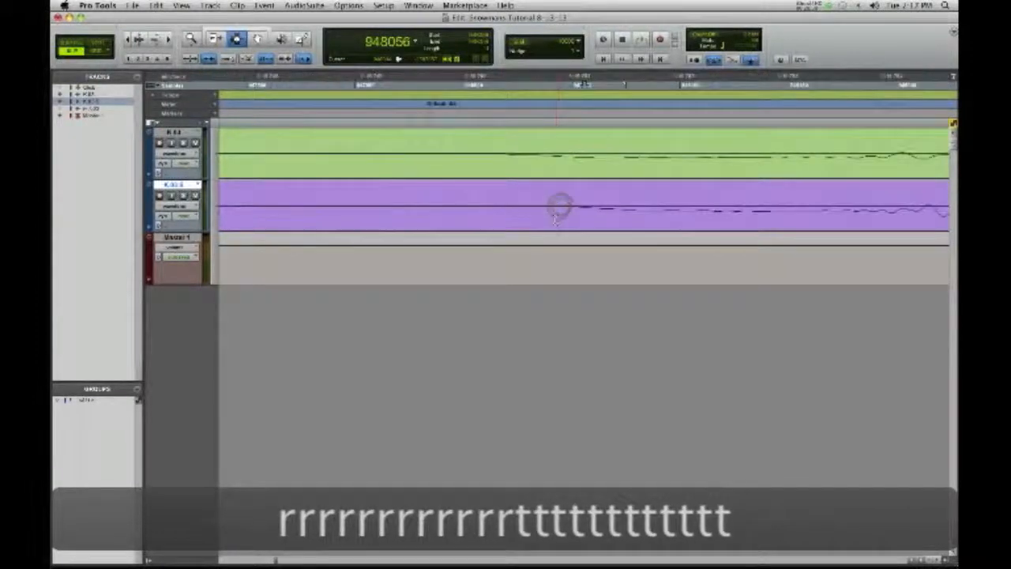
drag(576, 205, 501, 162)
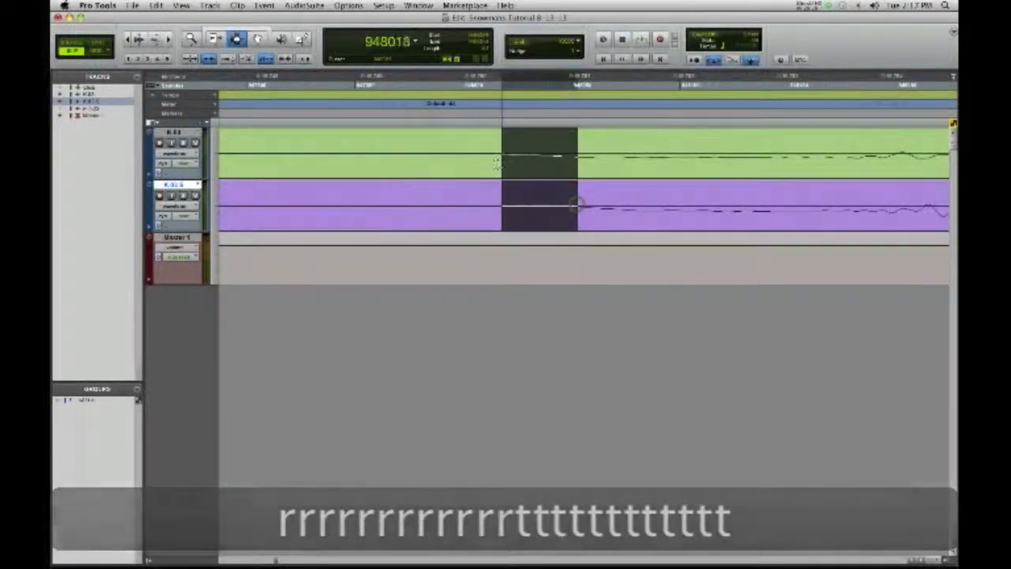
Step: Review the original K.03 clip and the rendered K.03 S clip side by side over their full length
key(space)
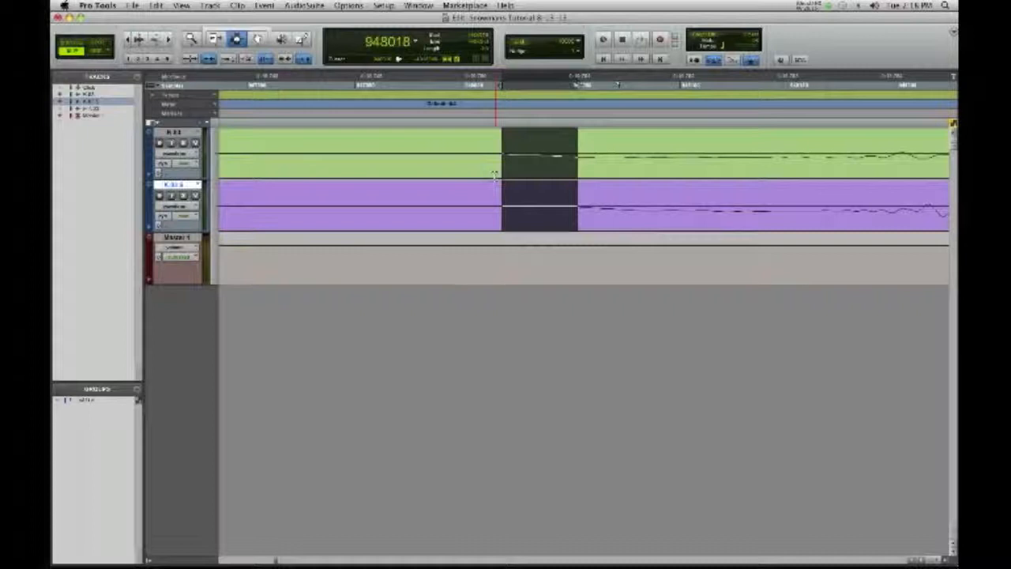
key(r)
key(r)
key(r)
key(r)
key(r)
key(r)
key(r)
key(r)
key(r)
key(r)
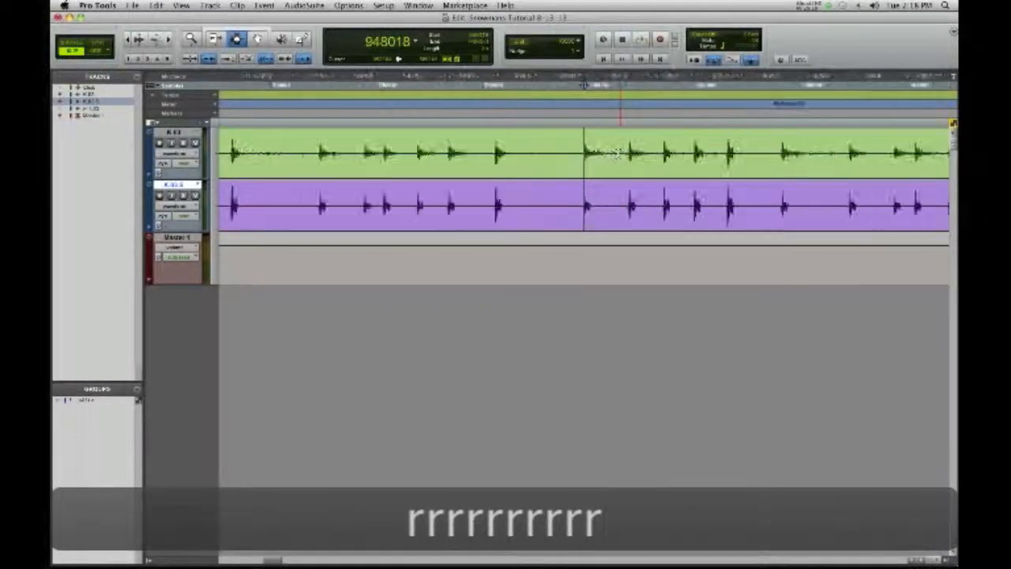
key(r)
key(r)
key(r)
key(r)
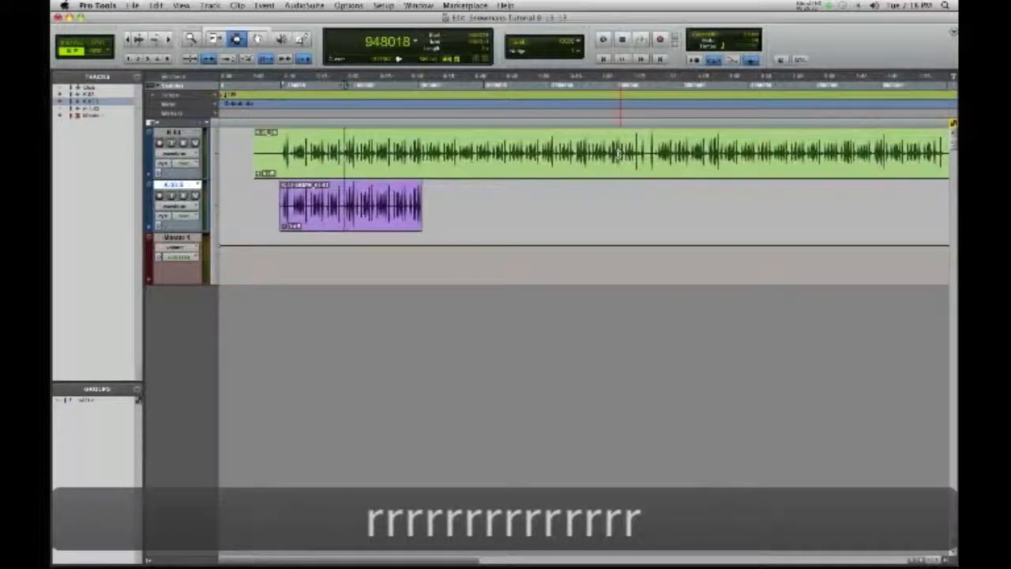
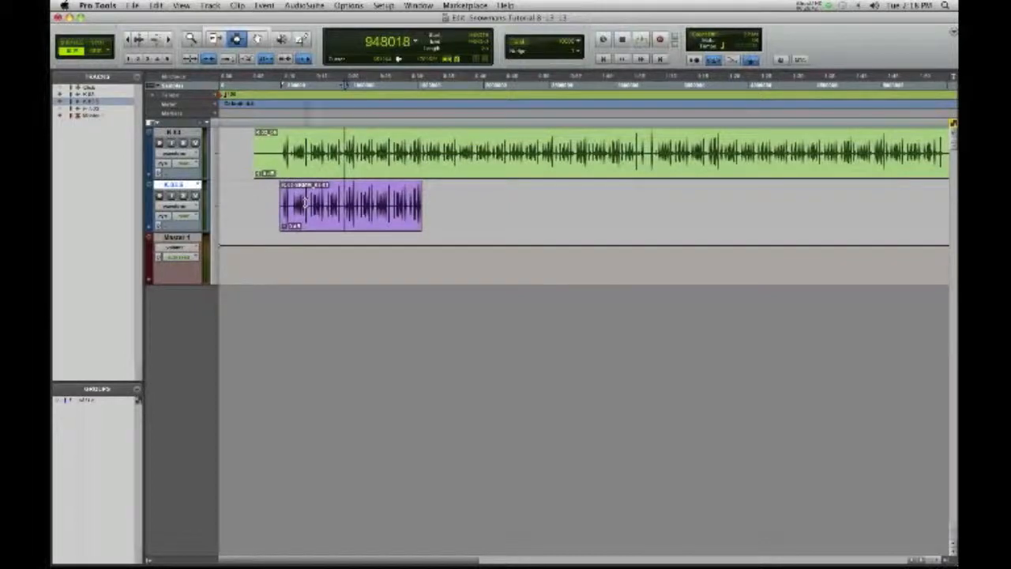
Step: Inspect the first kick hit on K.03 and K.03 S at sample level, placing the cursor at about sample 494292
key(t)
key(t)
key(t)
key(t)
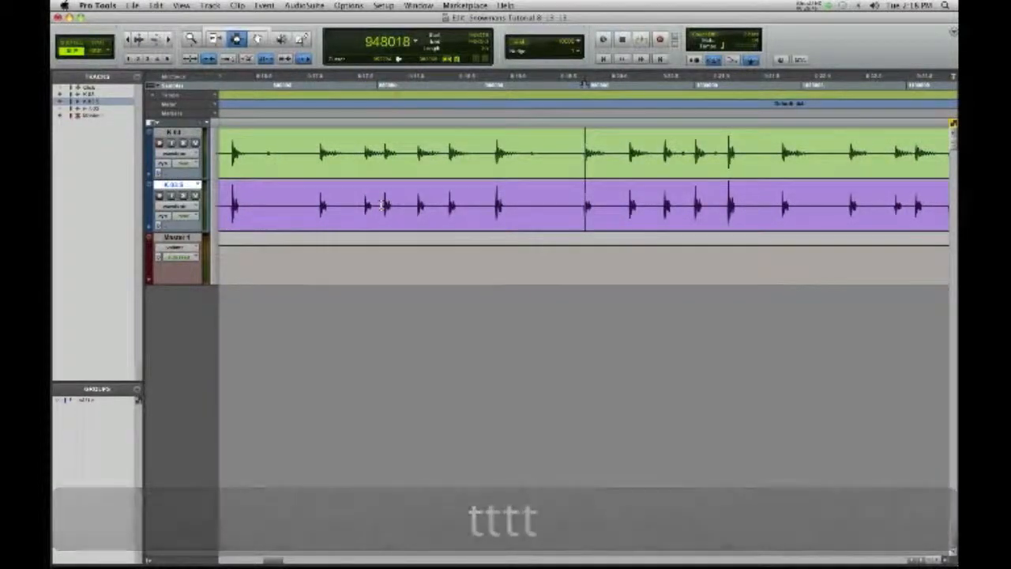
key(r)
key(r)
key(r)
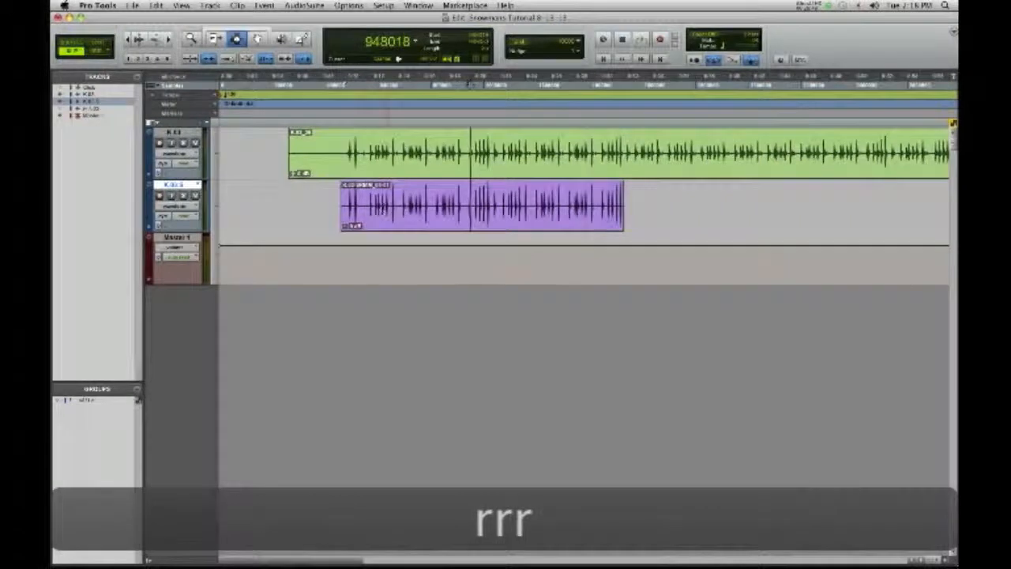
key(t)
key(t)
key(t)
key(t)
key(t)
key(t)
key(t)
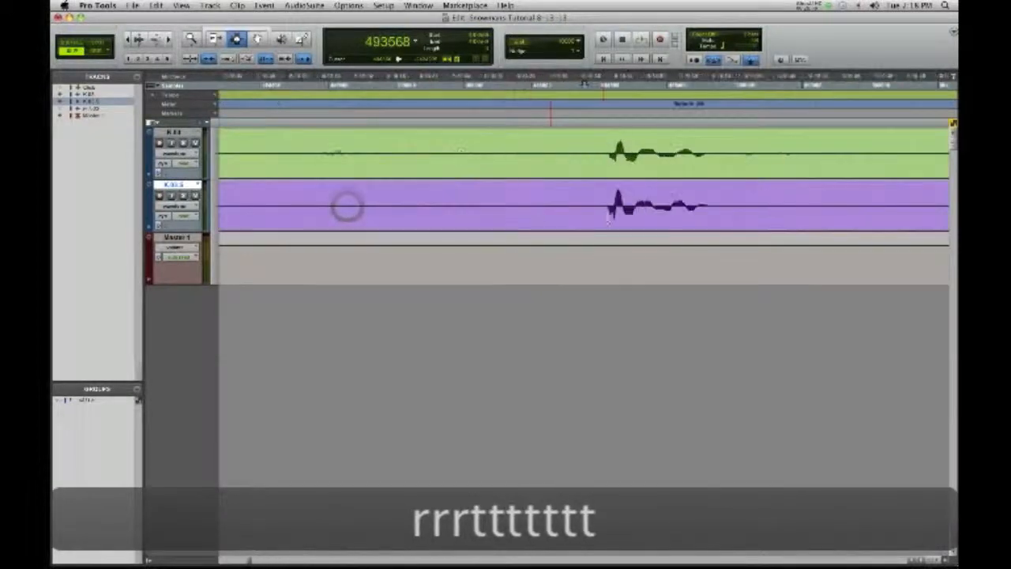
key(t)
key(t)
key(t)
key(t)
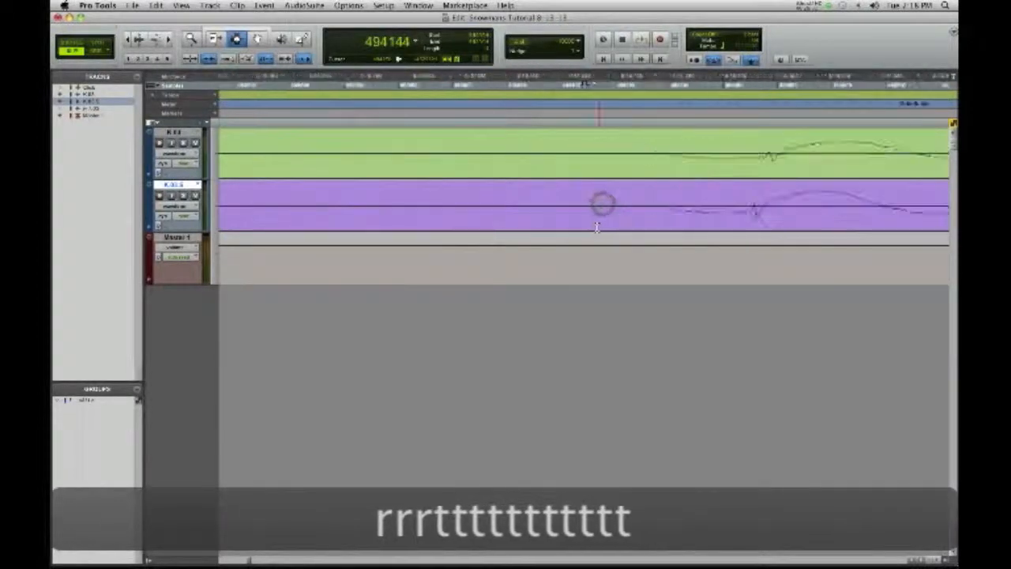
key(r)
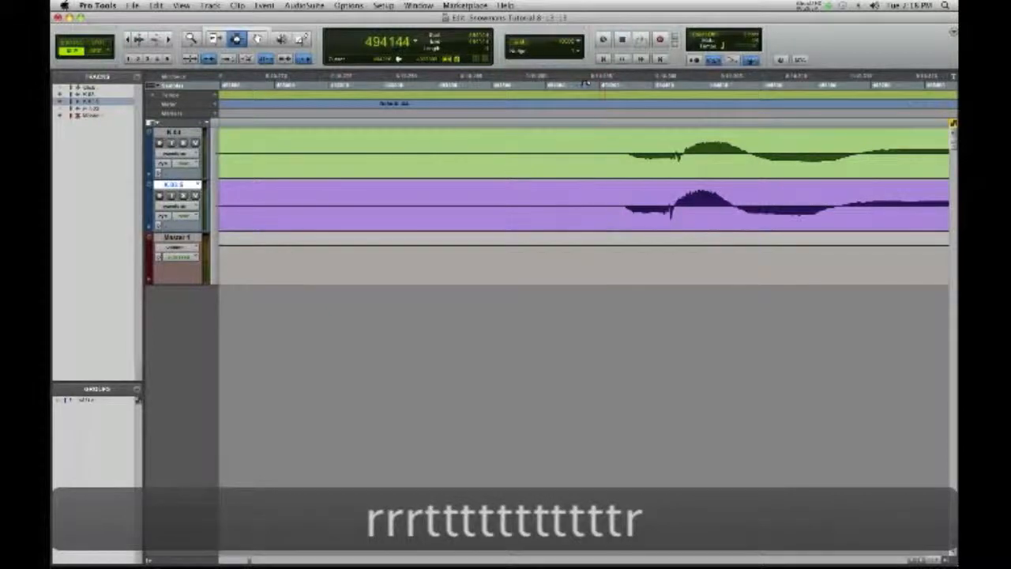
click(623, 207)
key(t)
Step: Play K.03 and K.03 S together from the first kick hit with the full session in view
key(r)
key(r)
key(r)
key(r)
key(r)
key(r)
key(r)
key(r)
key(r)
key(r)
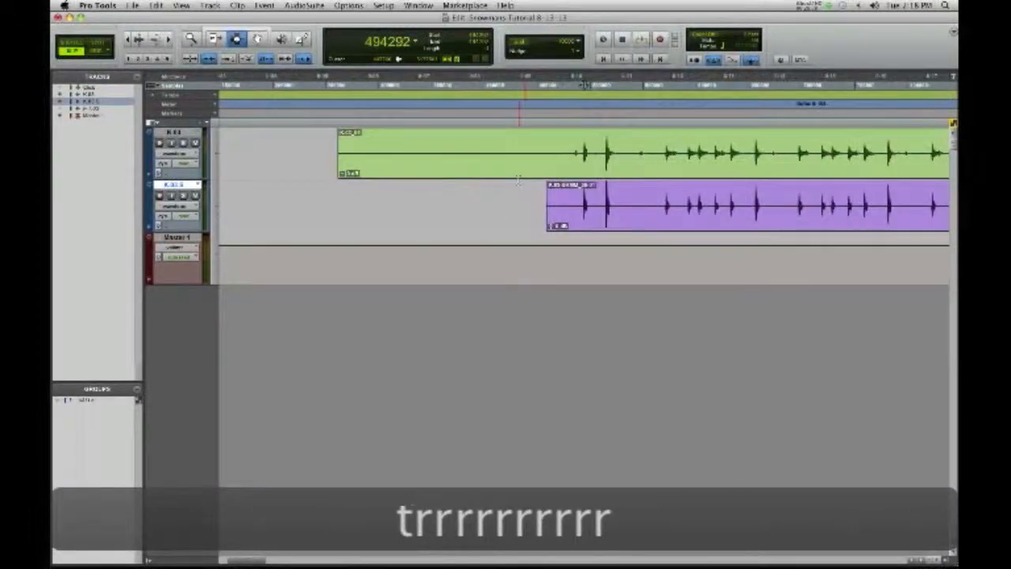
key(r)
key(r)
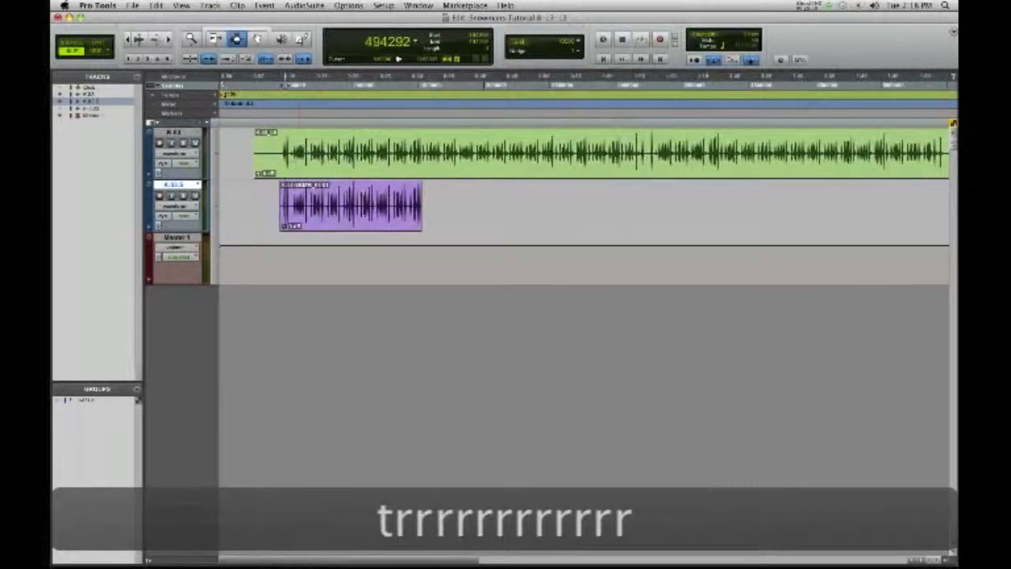
key(space)
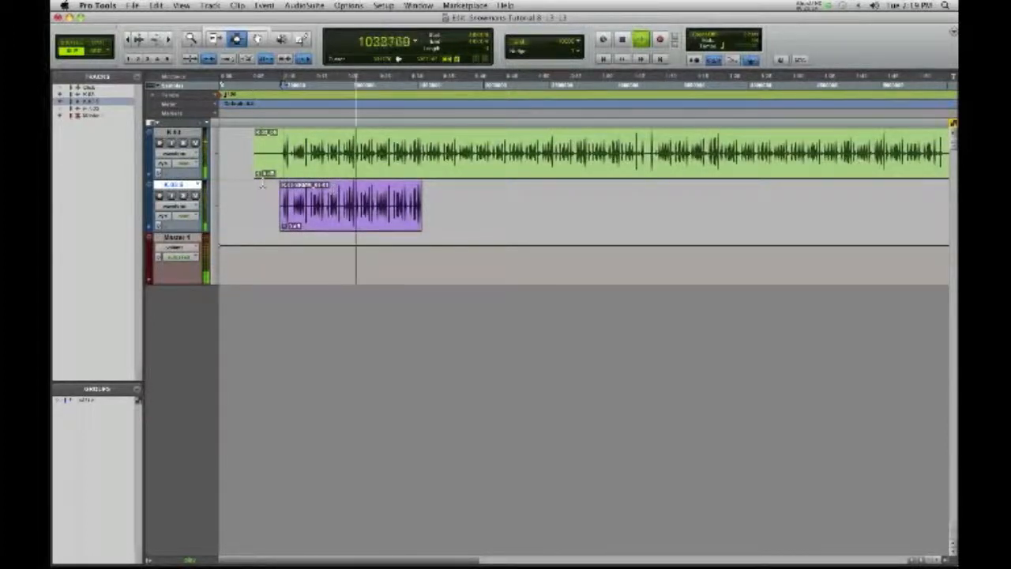
Step: Audition the two kick tracks separately, first with K.03 muted, then with K.03 S muted instead
click(195, 143)
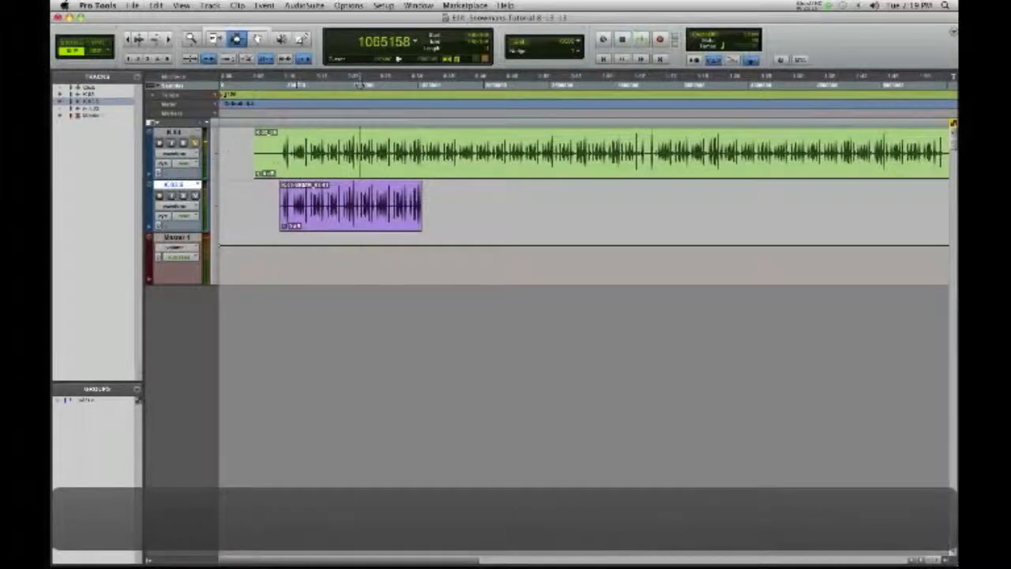
key(space)
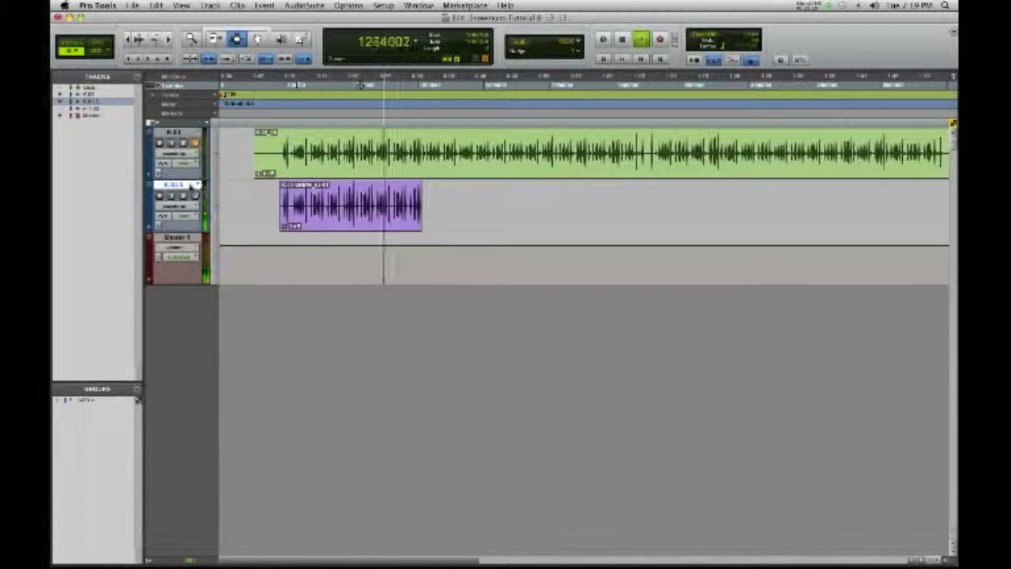
key(space)
key(space)
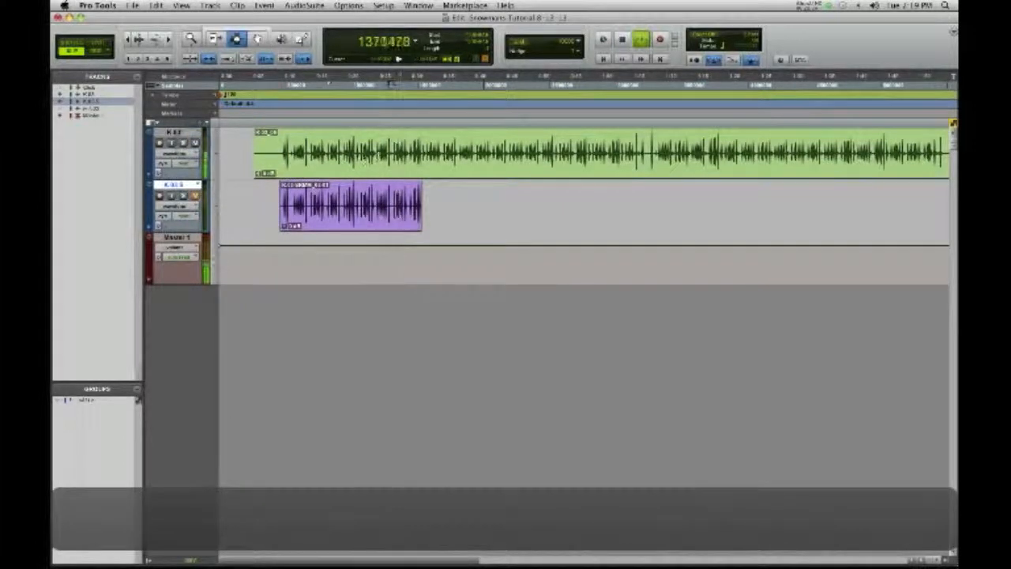
key(space)
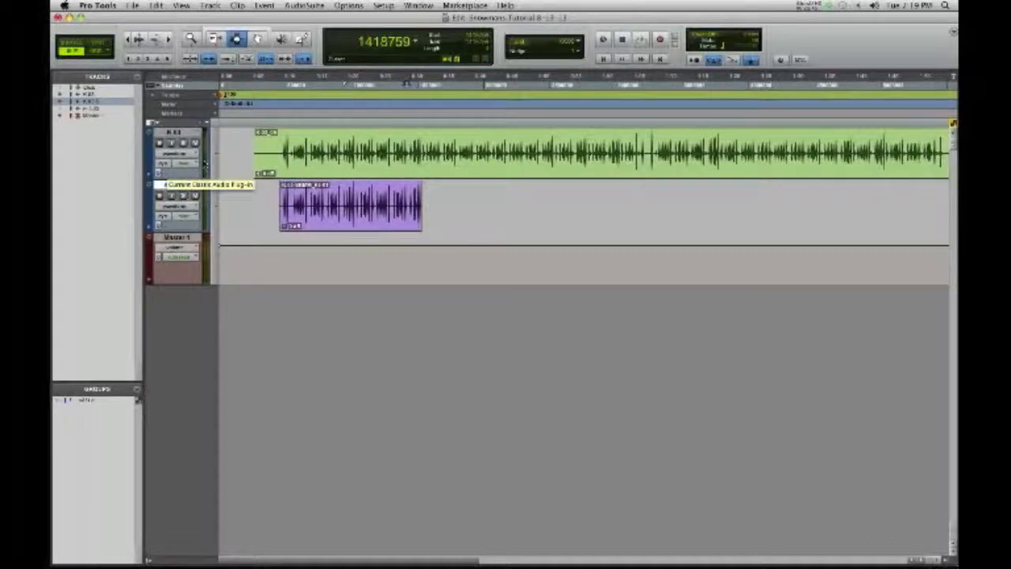
Step: Hide the original kick track K.03 and make it inactive
click(172, 131)
right_click(172, 131)
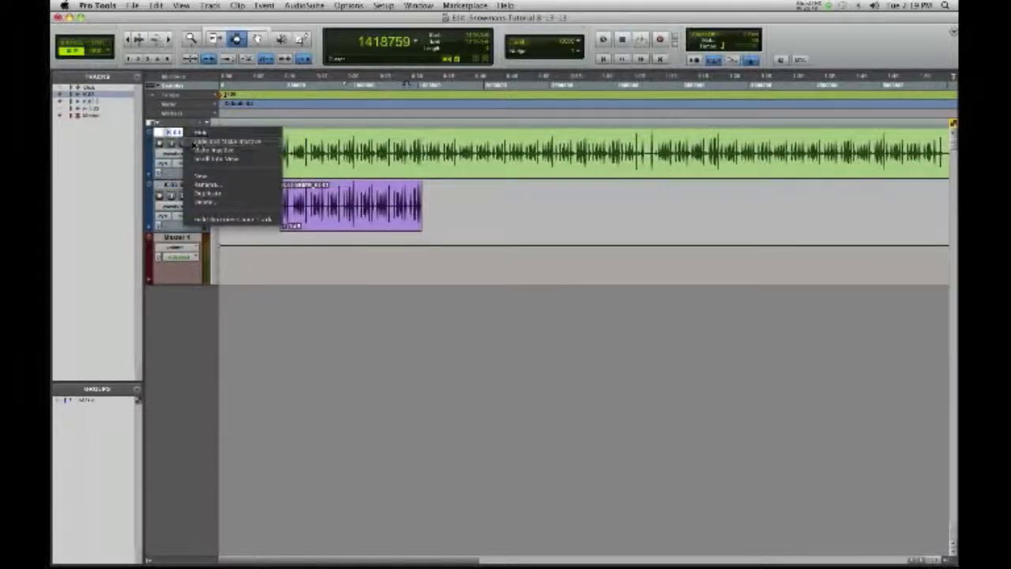
click(206, 140)
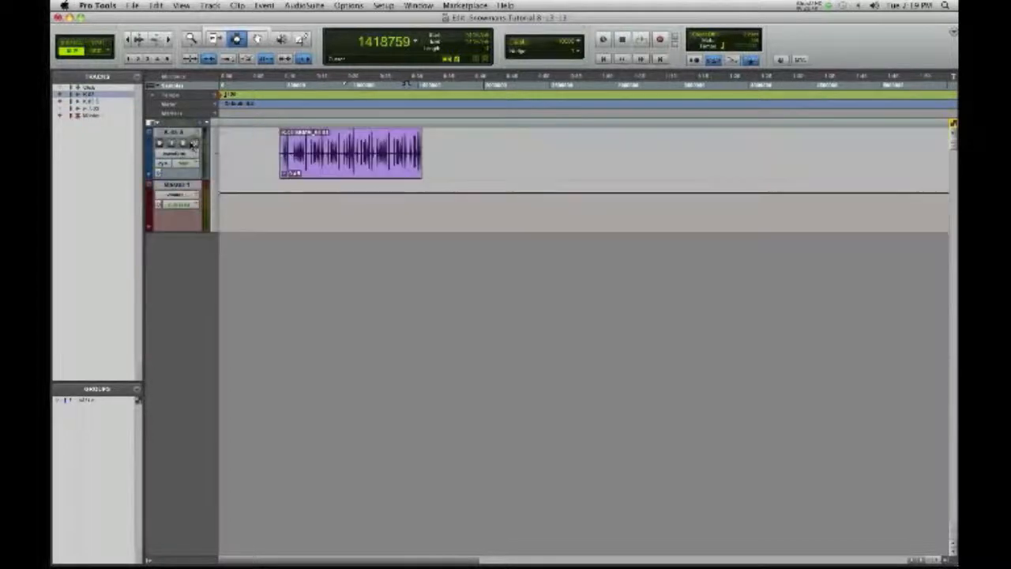
Step: Show the hidden floor tom track and make it active
click(55, 109)
click(170, 185)
right_click(170, 186)
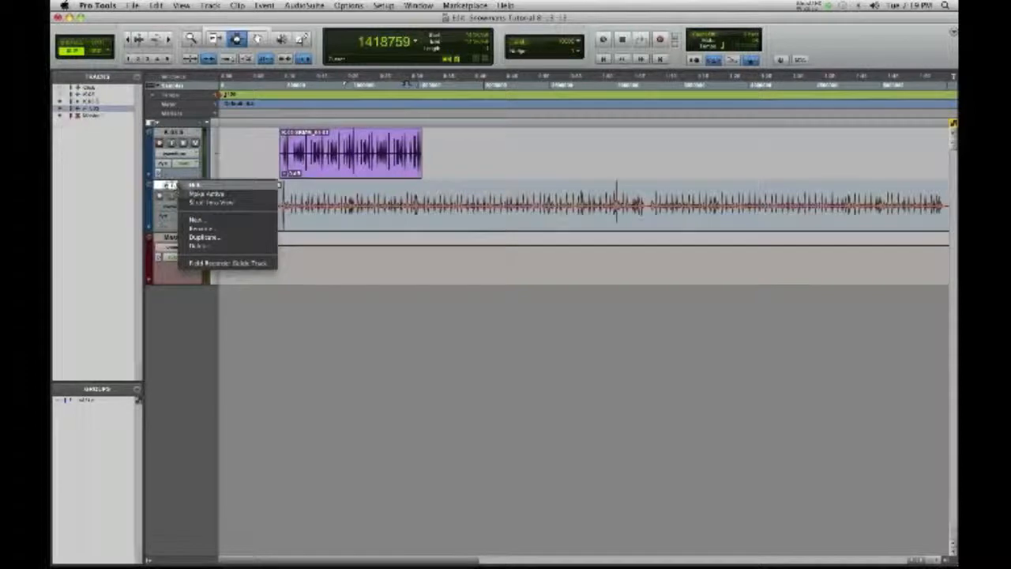
click(207, 194)
Step: Hide the replaced kick track K.03 S and make it inactive
click(172, 132)
right_click(173, 133)
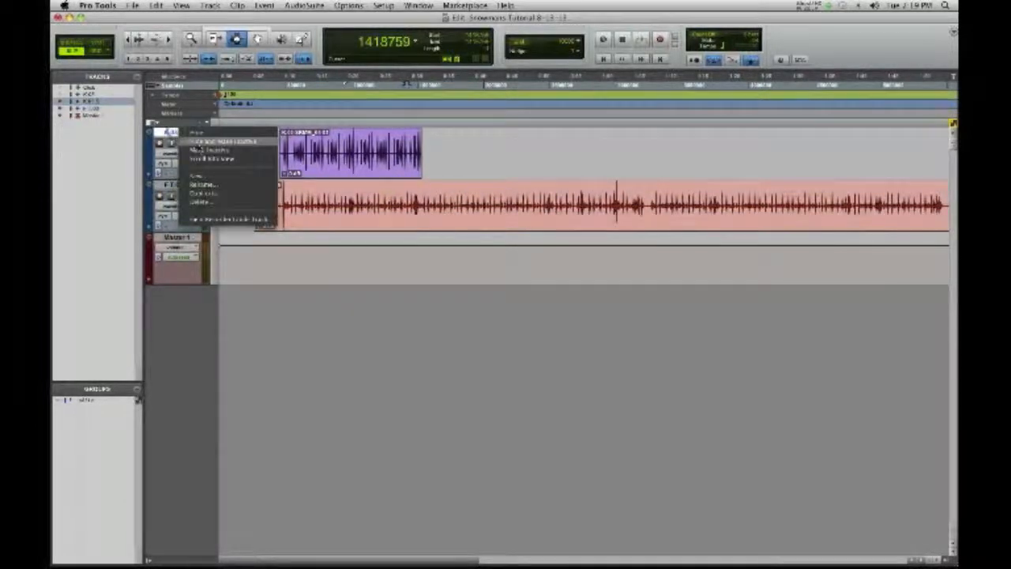
click(207, 141)
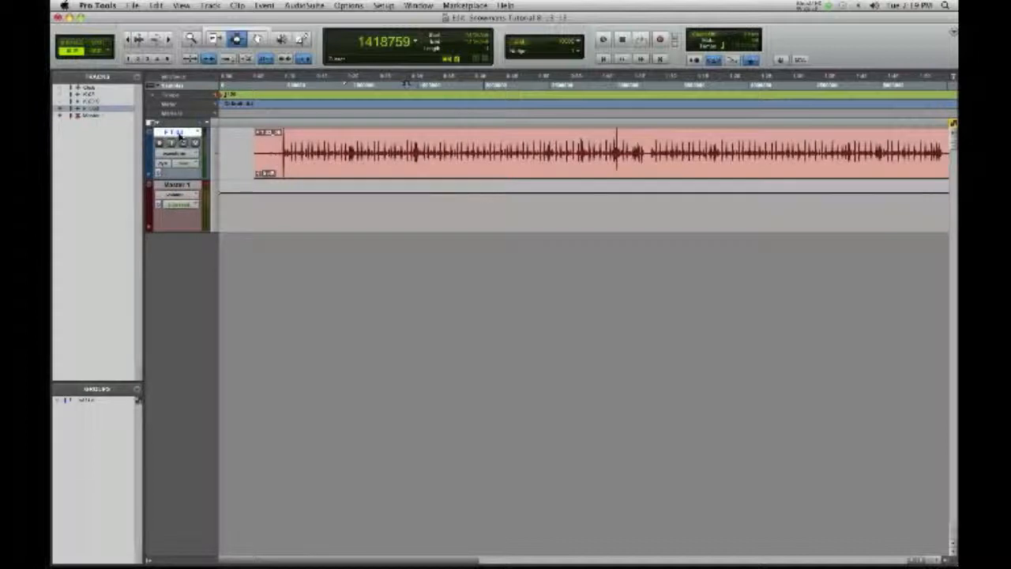
Step: Create a new audio track below the floor tom track and name it FTS
key(super+shift+n)
key(Return)
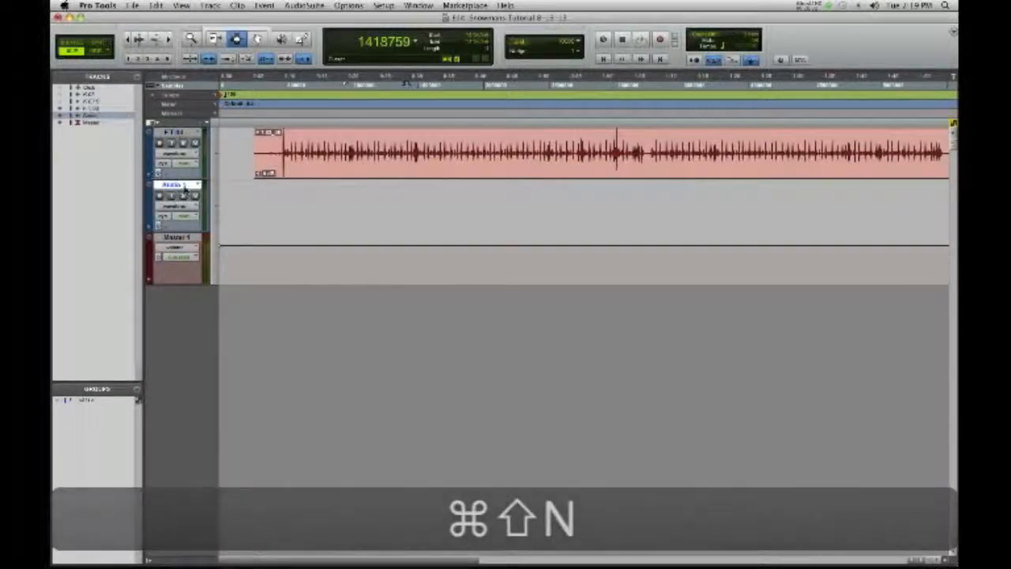
double_click(175, 185)
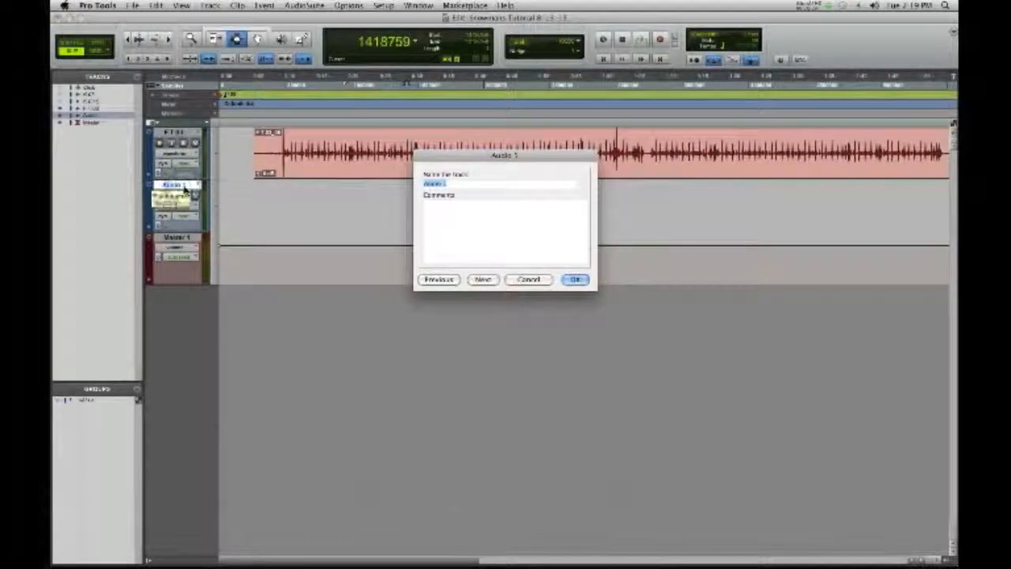
text(FTS)
key(Return)
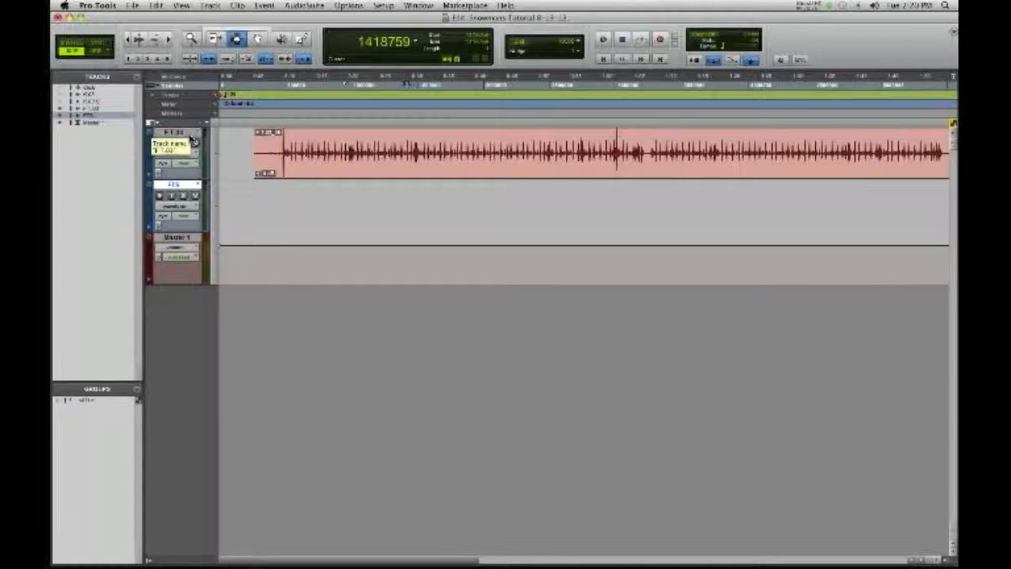
Step: Start an audio import and browse Samples and Sounds to the tom files in its drum samples subfolder
key(super+shift+i)
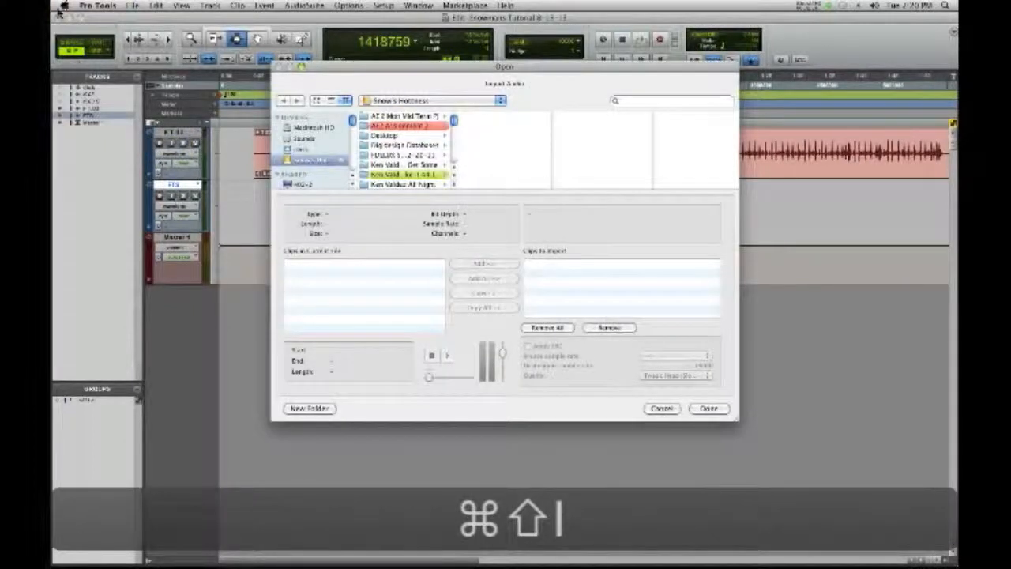
scroll(396, 155, down, 2)
scroll(399, 157, down, 6)
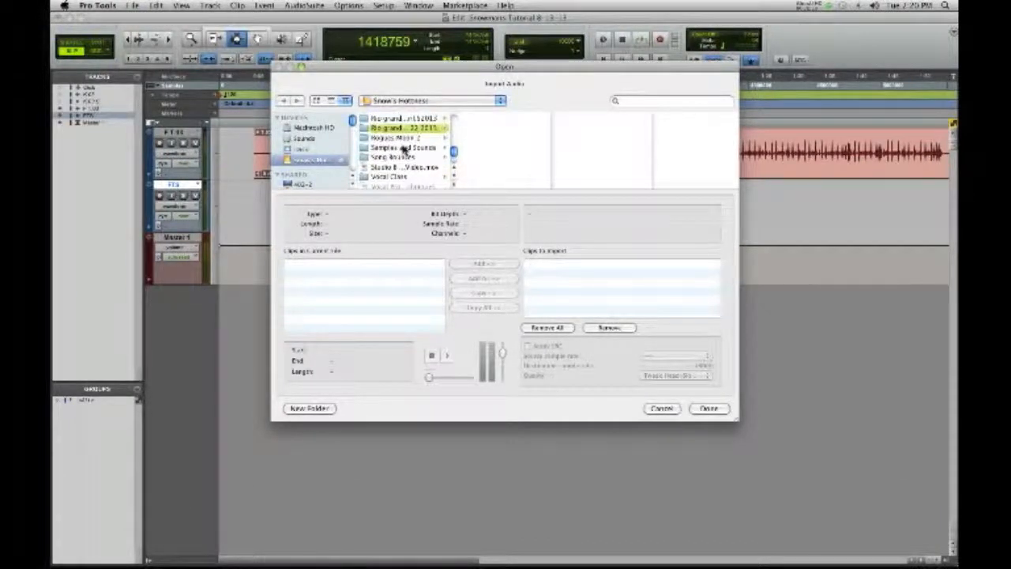
click(404, 148)
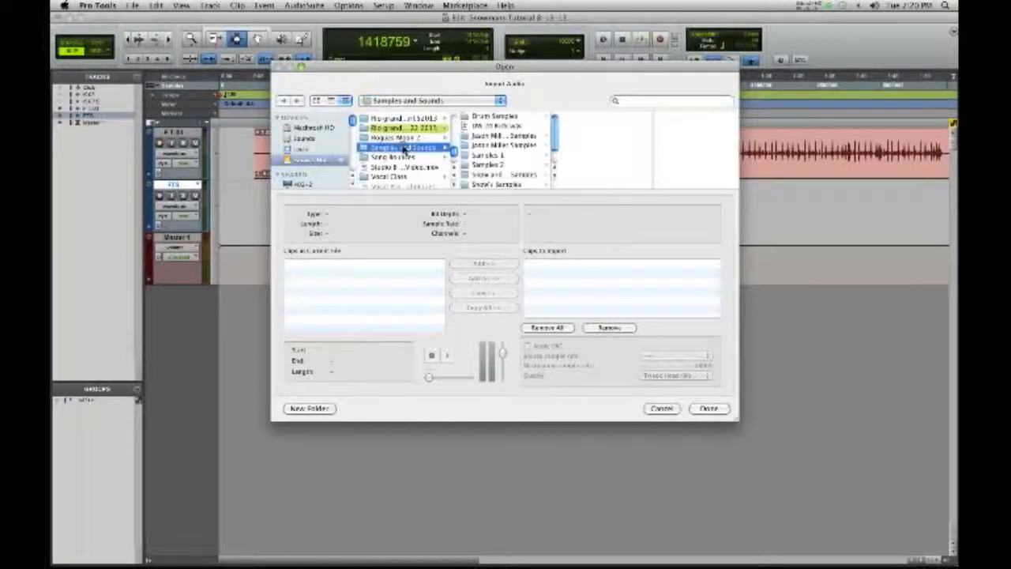
click(511, 146)
click(509, 135)
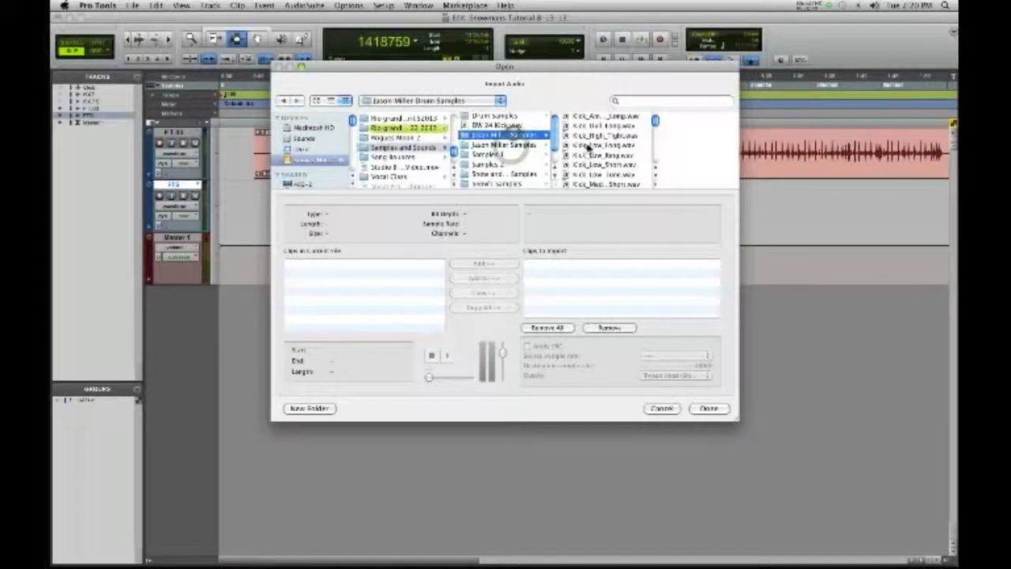
scroll(641, 135, down, 10)
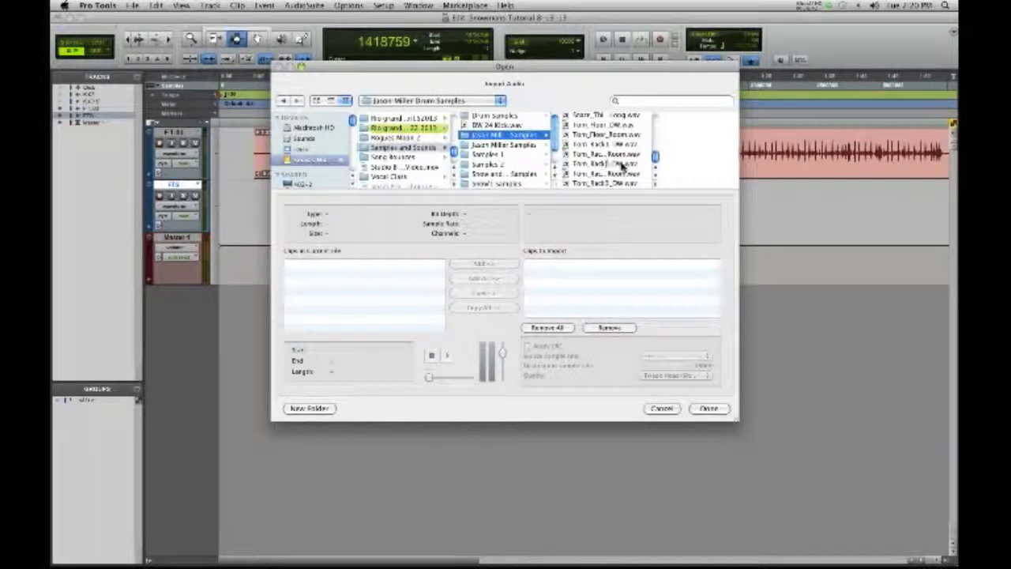
scroll(609, 170, up, 4)
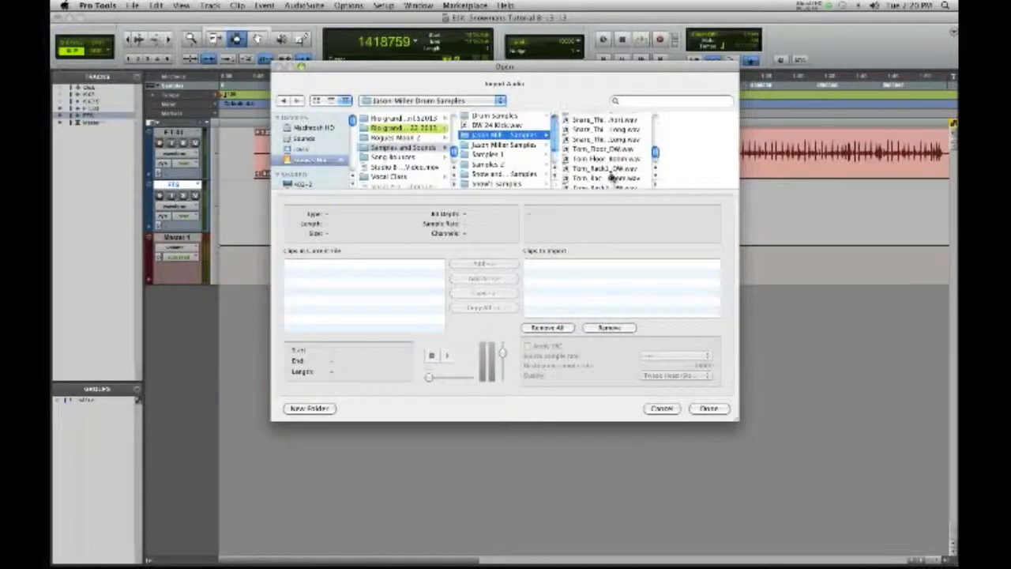
Step: Convert and import Tom_Floor_DW.wav into the Audio Files folder, placing it on a new track at session start
click(604, 150)
click(496, 293)
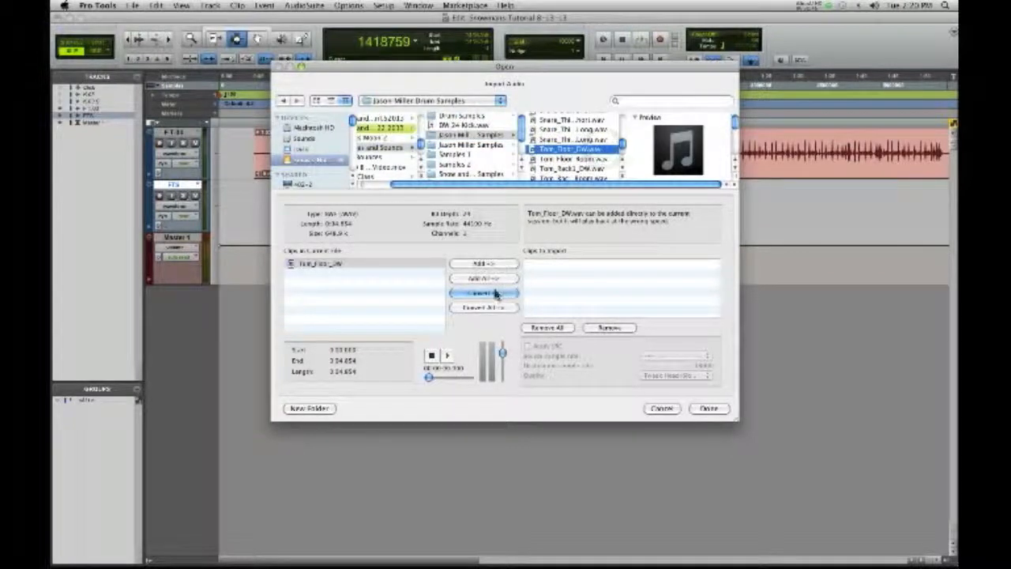
click(705, 408)
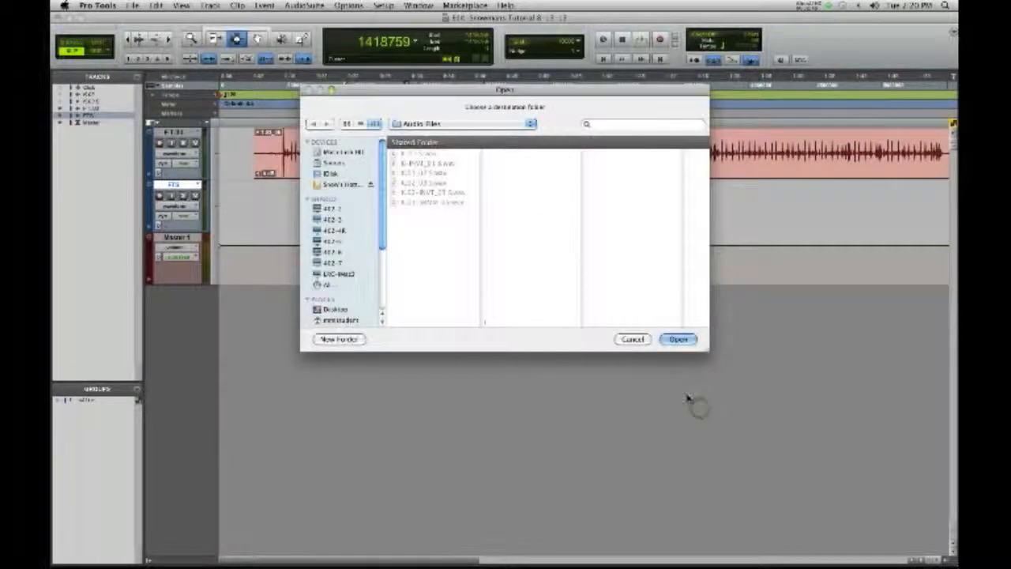
click(672, 340)
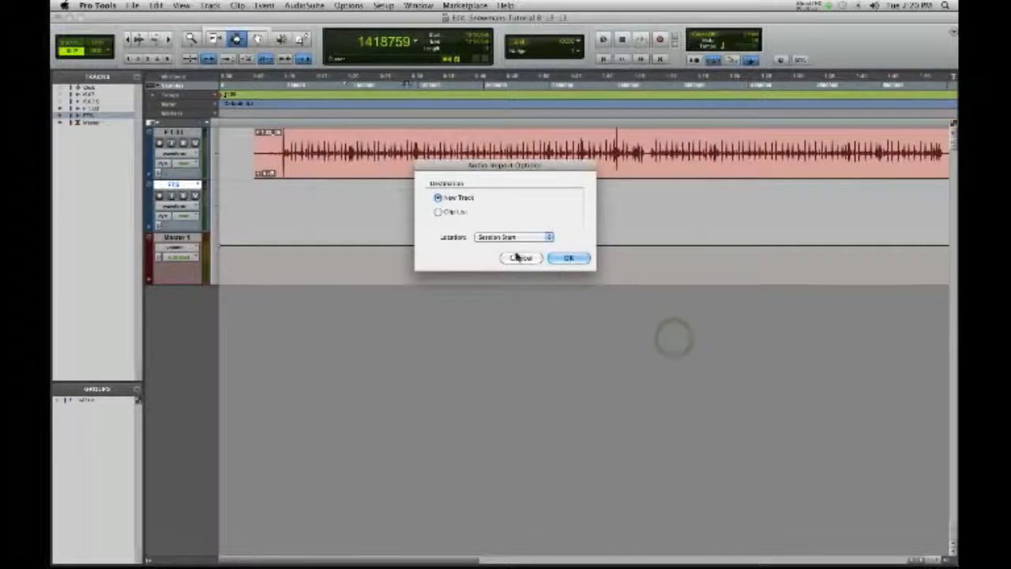
click(563, 257)
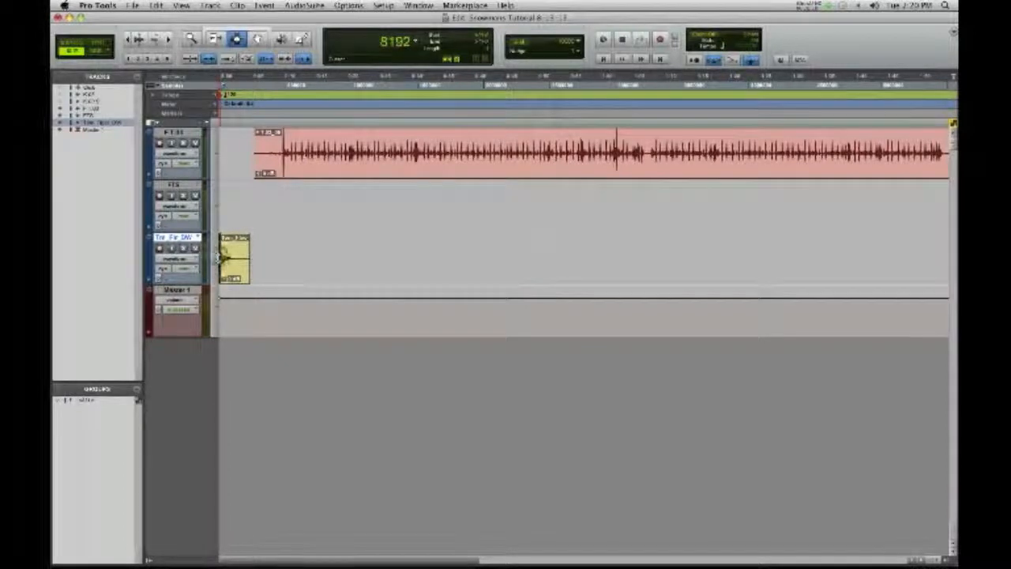
Step: Delete the silence before the attack of the Tom_Floor_DW clip, from sample 0 to about sample 65
key(t)
key(t)
key(t)
key(t)
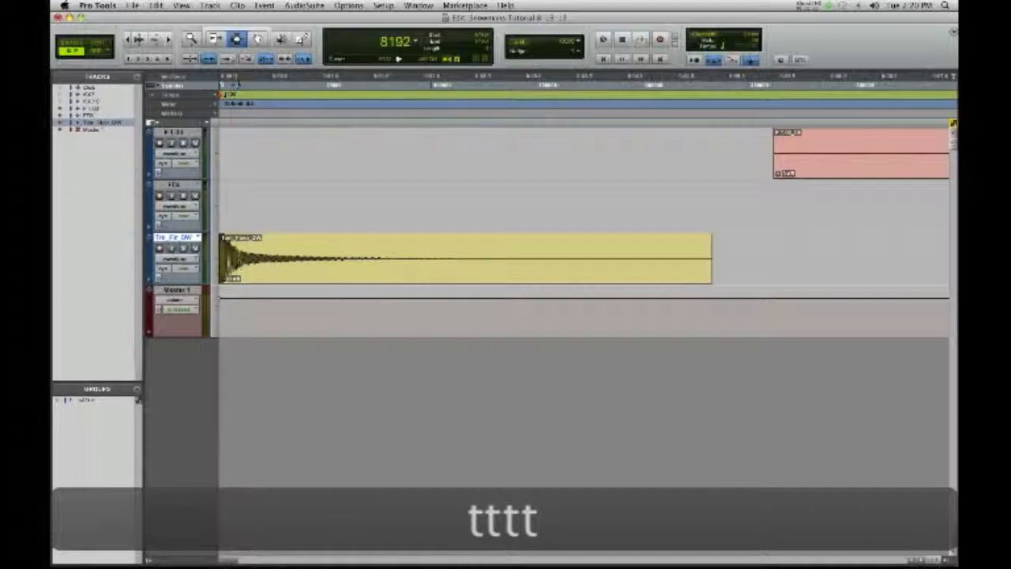
key(t)
key(t)
key(t)
key(t)
key(t)
key(t)
key(t)
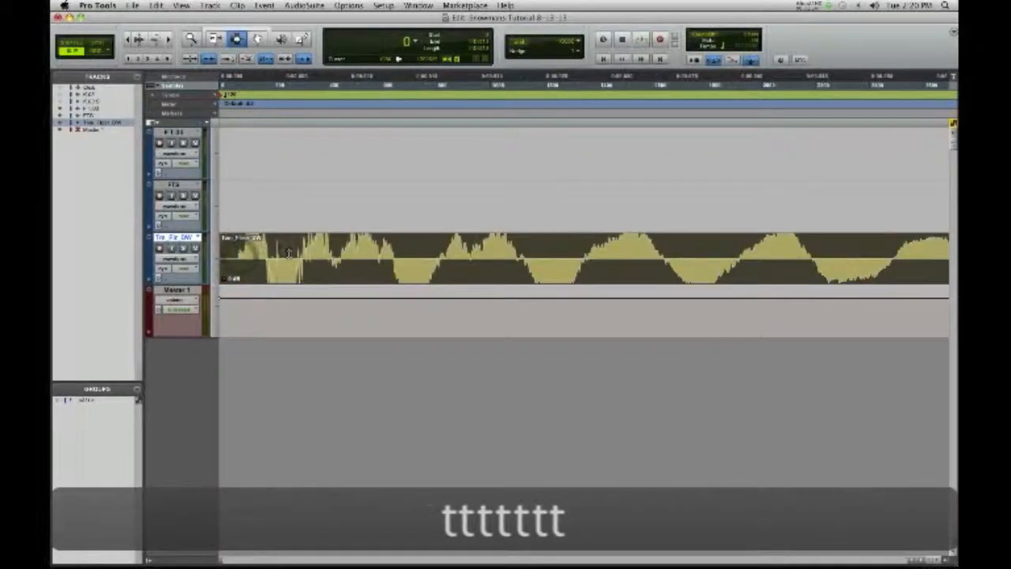
key(t)
key(t)
key(t)
key(t)
click(425, 260)
drag(503, 259, 218, 258)
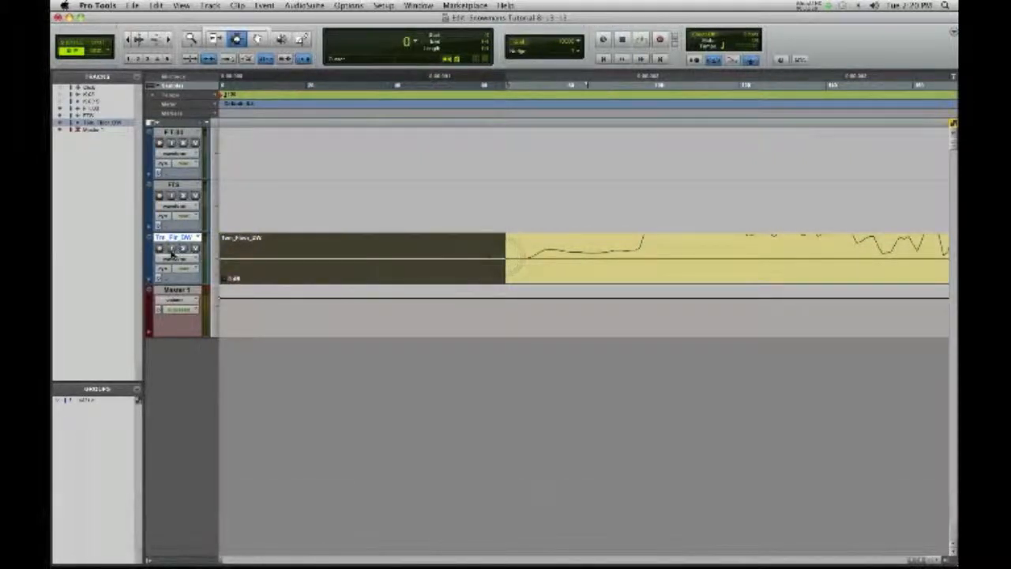
key(Delete)
Step: Add a short fade-in at the start of the trimmed Tom_Floor_DW clip with Equal Gain slope and a concave preset curve
click(410, 266)
click(502, 263)
key(super+f)
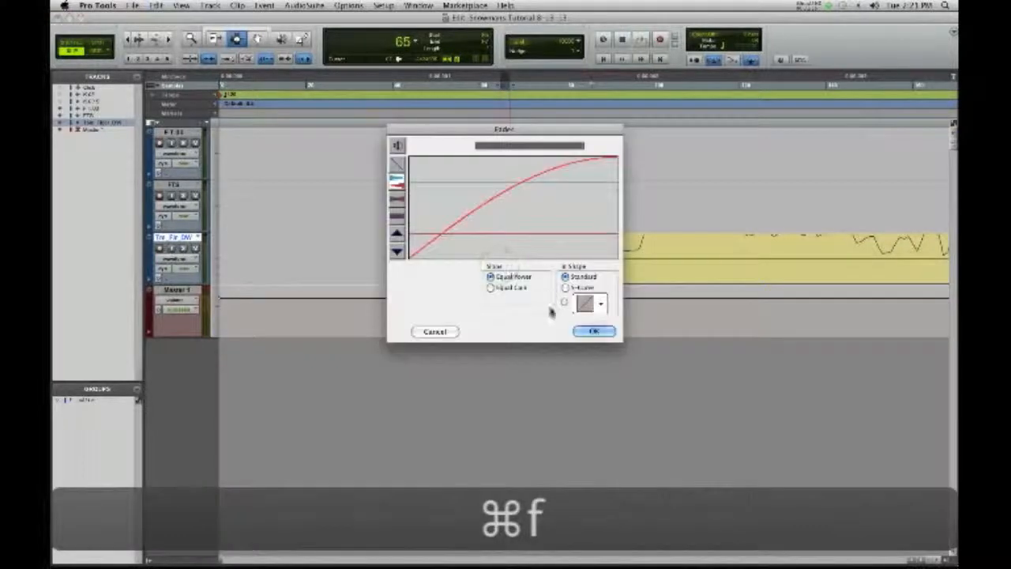
click(490, 287)
click(592, 302)
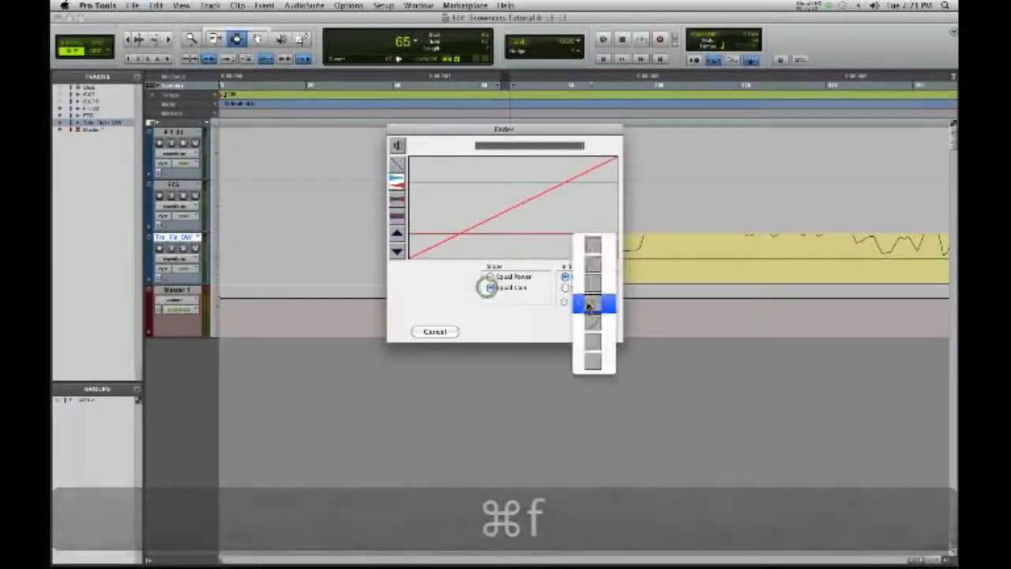
click(589, 323)
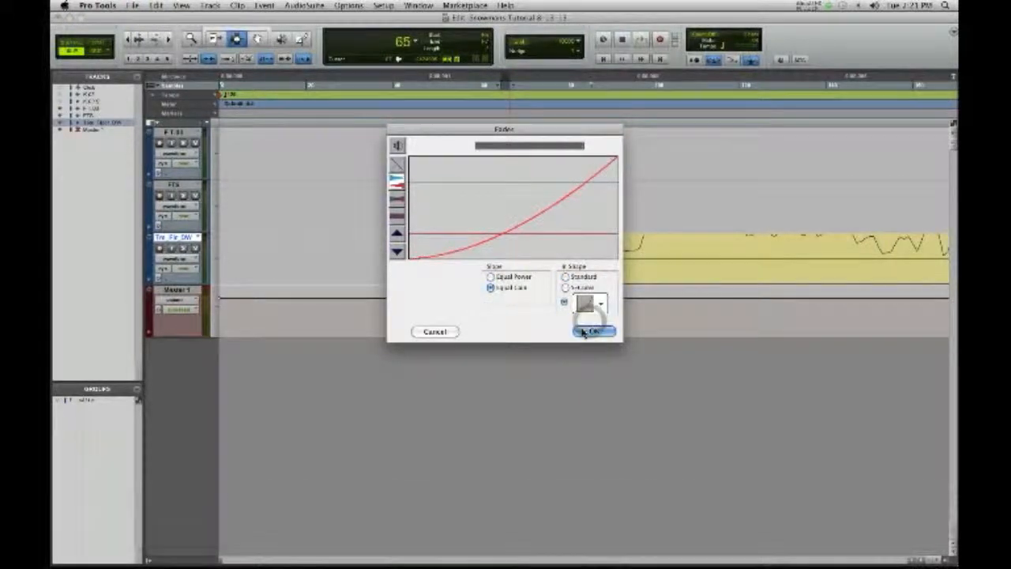
click(584, 331)
Step: Lower the volume fader of the Tom_Floor_DW sample track well below its default level in the mixer
key(r)
key(r)
key(r)
key(r)
key(r)
key(r)
key(r)
key(r)
key(r)
key(r)
key(r)
key(r)
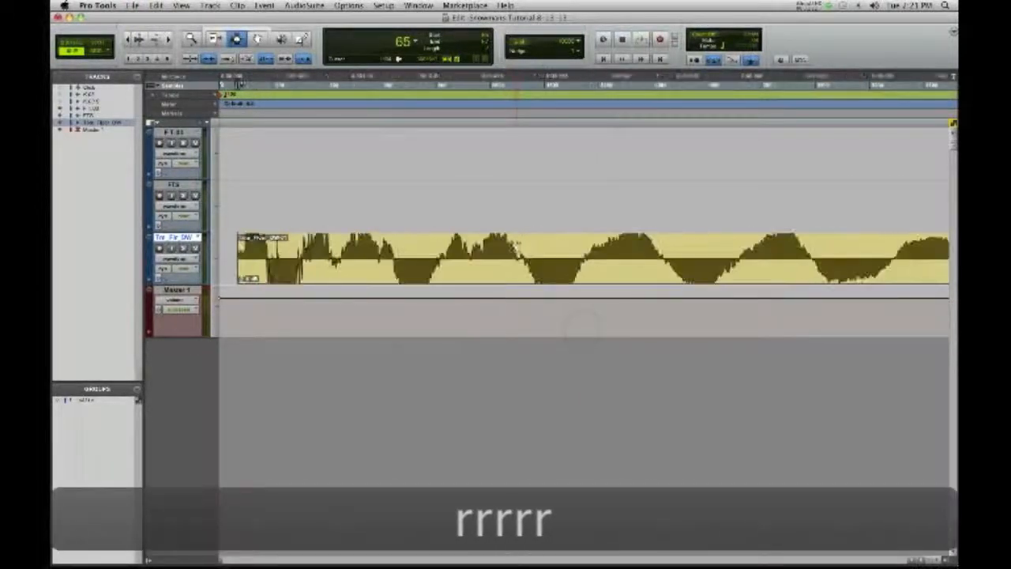
key(r)
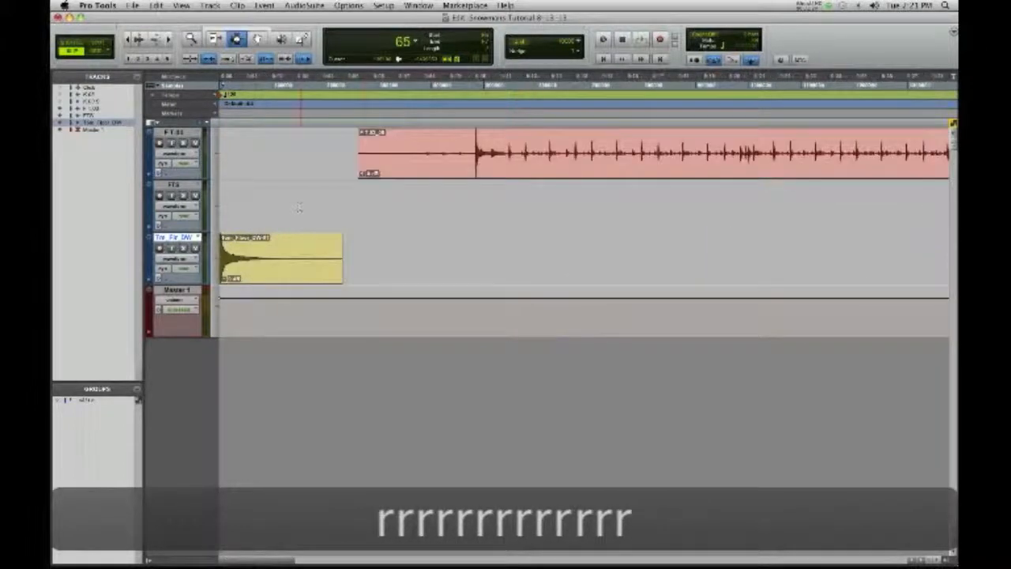
click(272, 245)
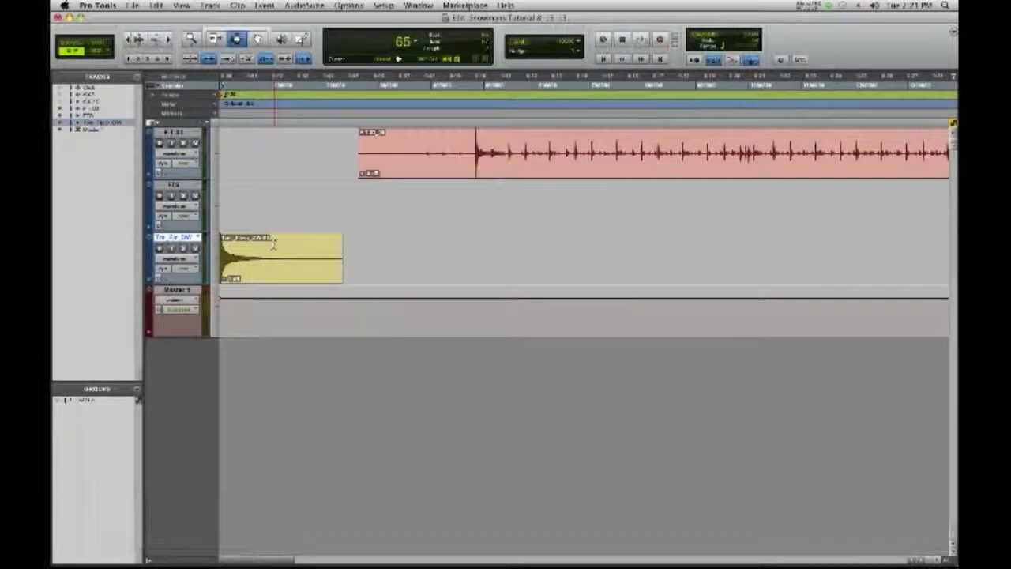
key(super+equal)
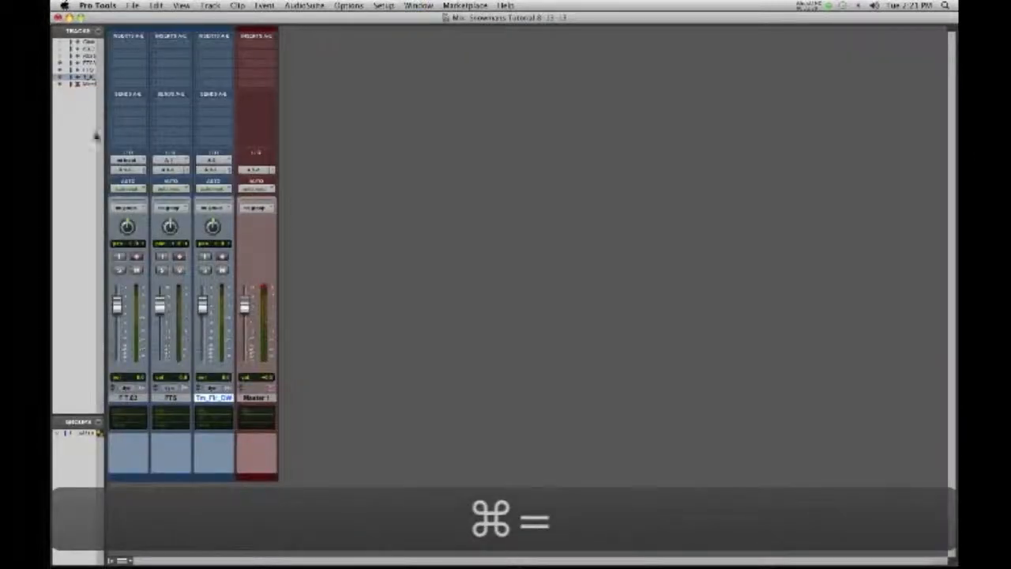
drag(202, 304, 203, 334)
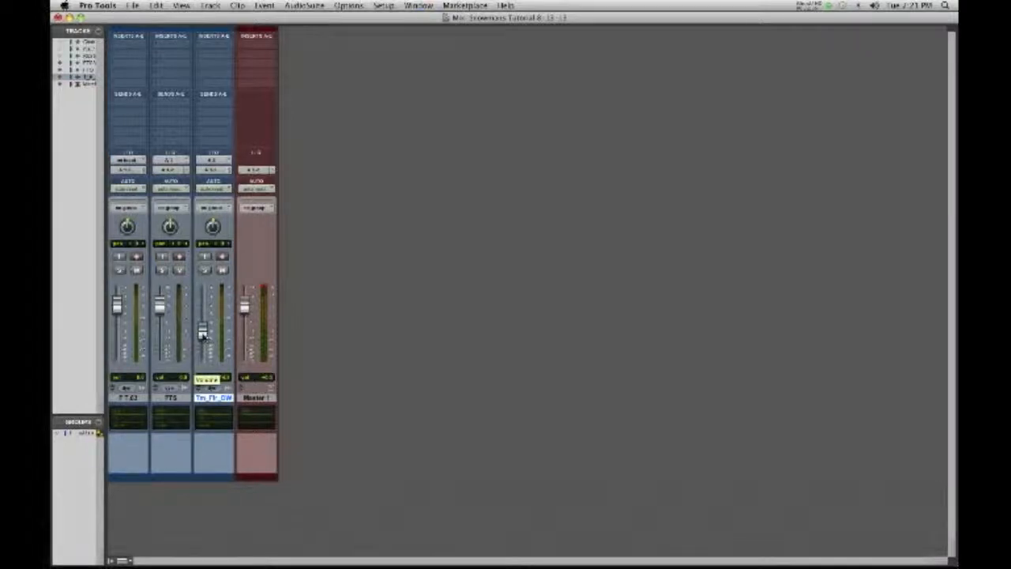
drag(203, 336, 202, 332)
key(super+equal)
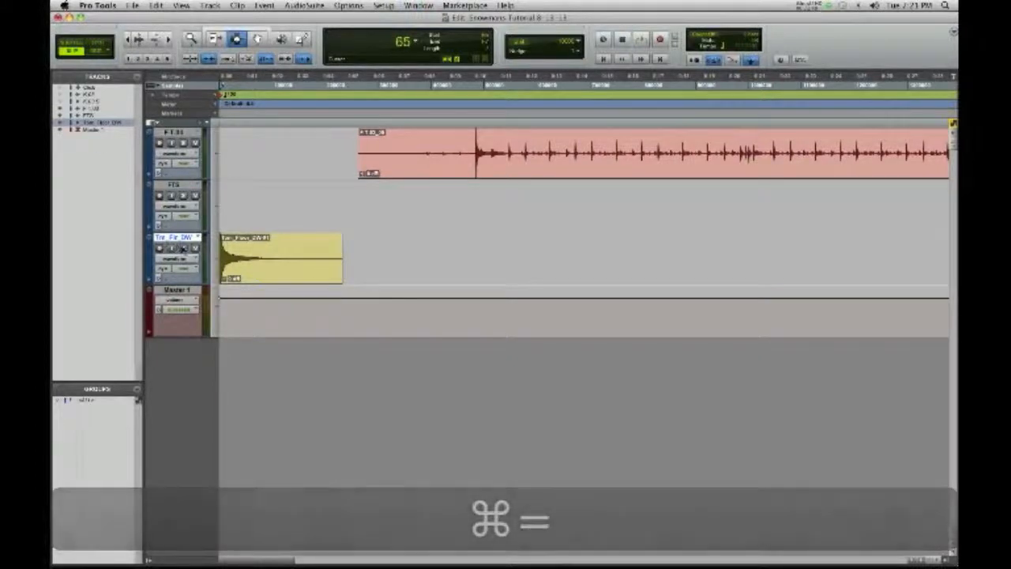
Step: Play the whole Tom_Floor_DW clip in solo to hear how long it rings
click(229, 256)
key(space)
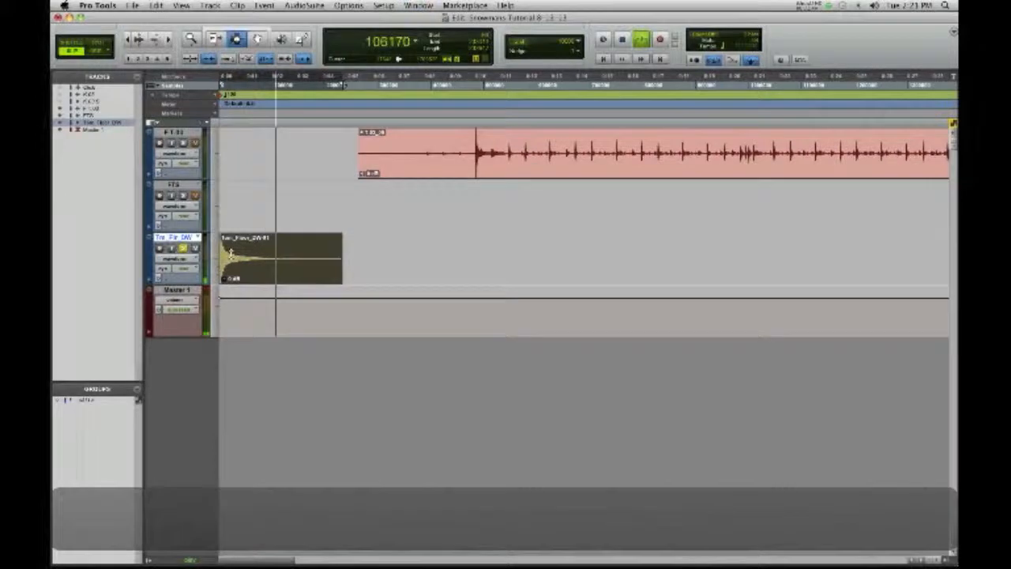
key(space)
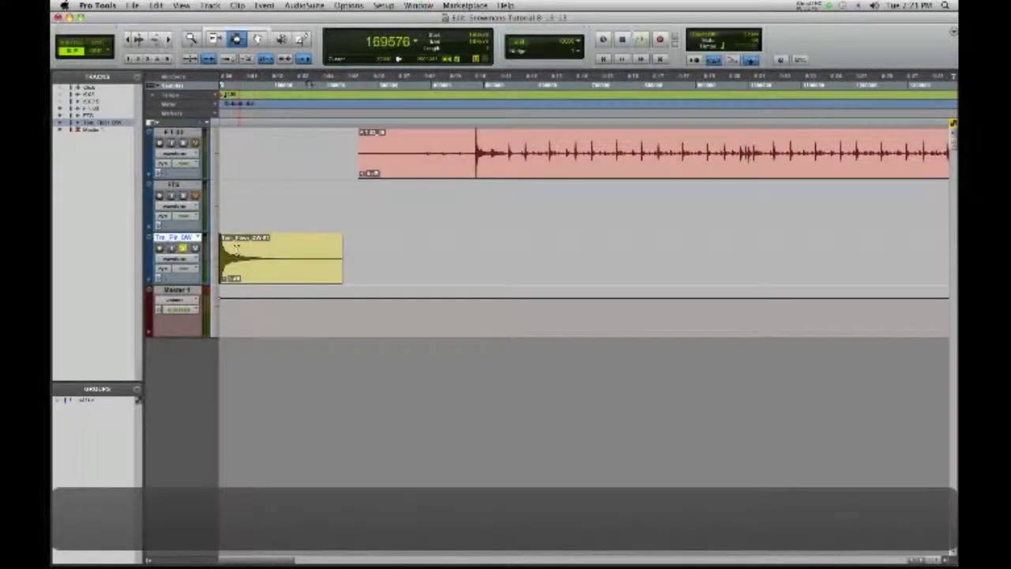
Step: Trim the long tail off the Tom_Floor_DW clip from about sample 32512 to its end
key(t)
key(t)
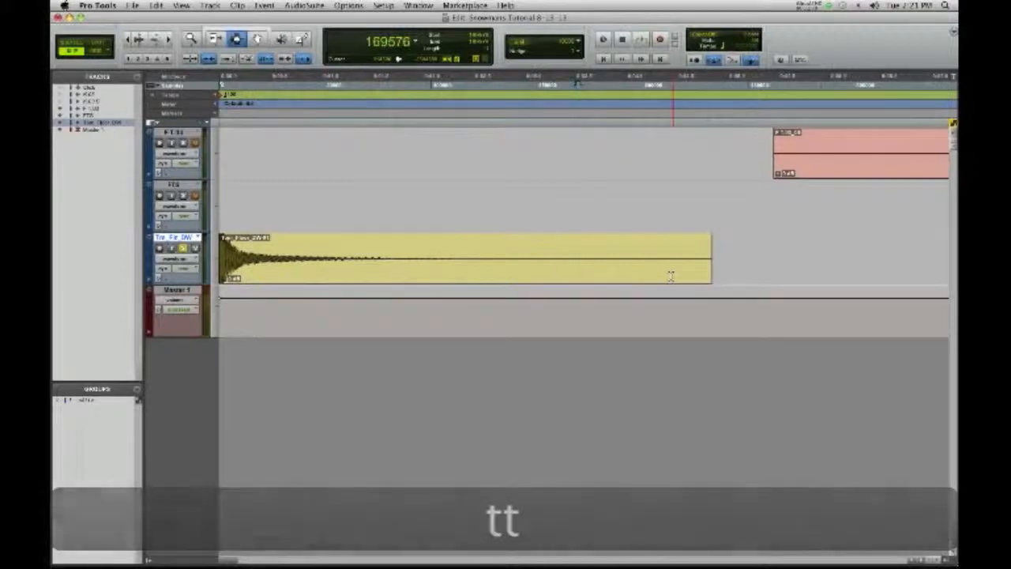
drag(726, 262, 301, 277)
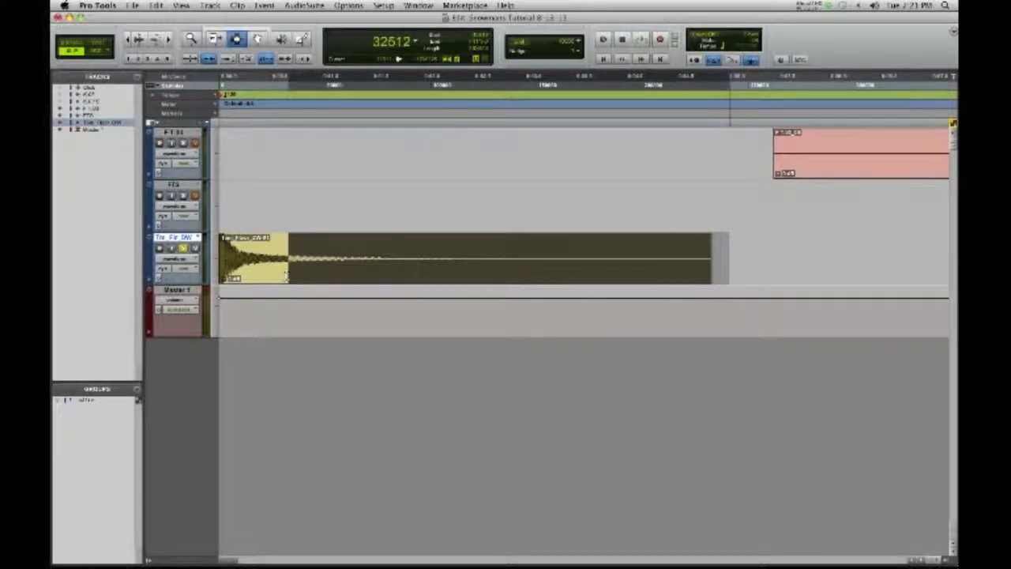
key(super+t)
Step: Fade out the tom sample from about sample 13824 to its end with Equal Gain slope and a concave preset curve
drag(294, 270, 249, 270)
key(super+f)
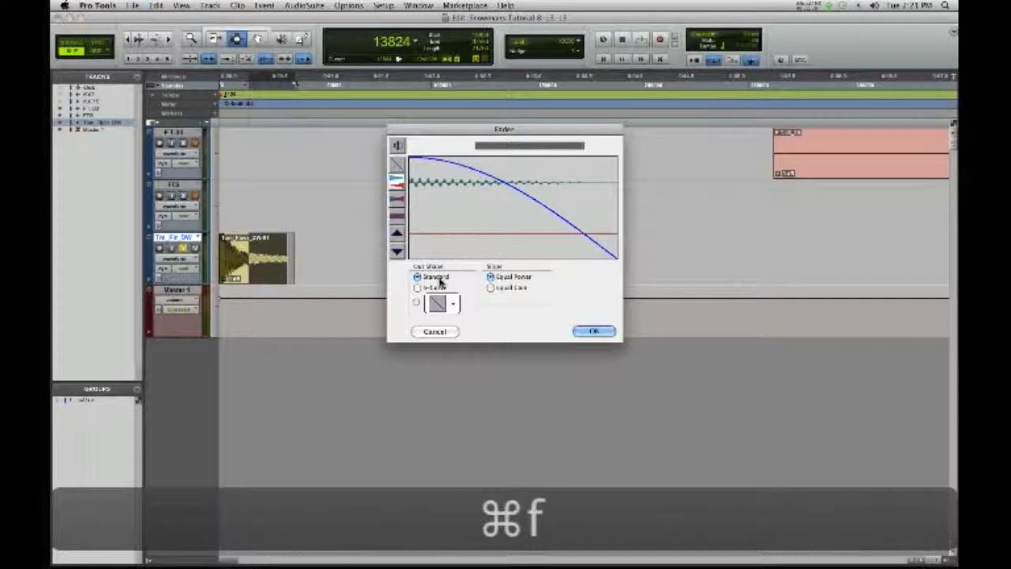
click(490, 287)
click(431, 305)
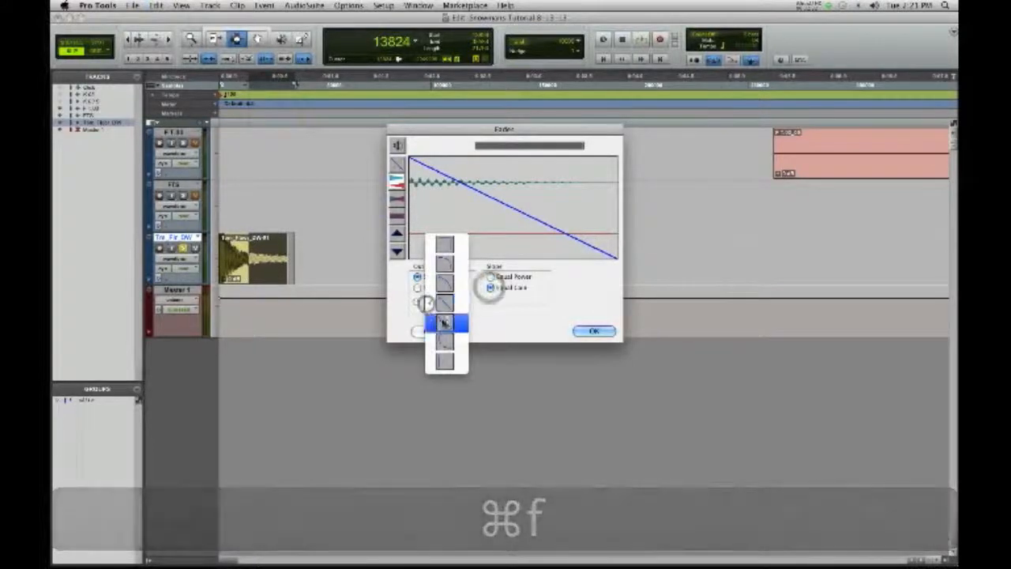
click(445, 322)
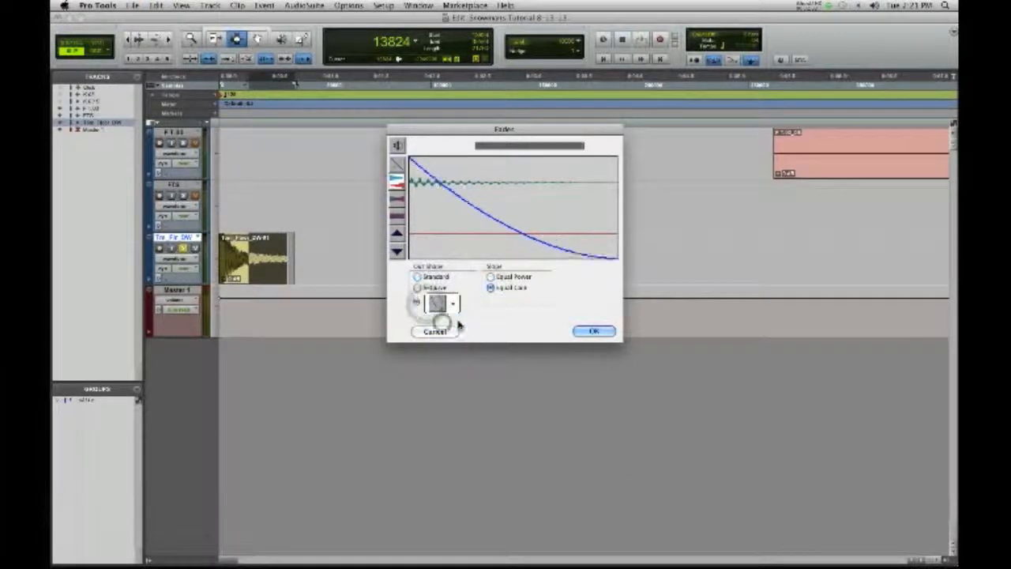
click(591, 330)
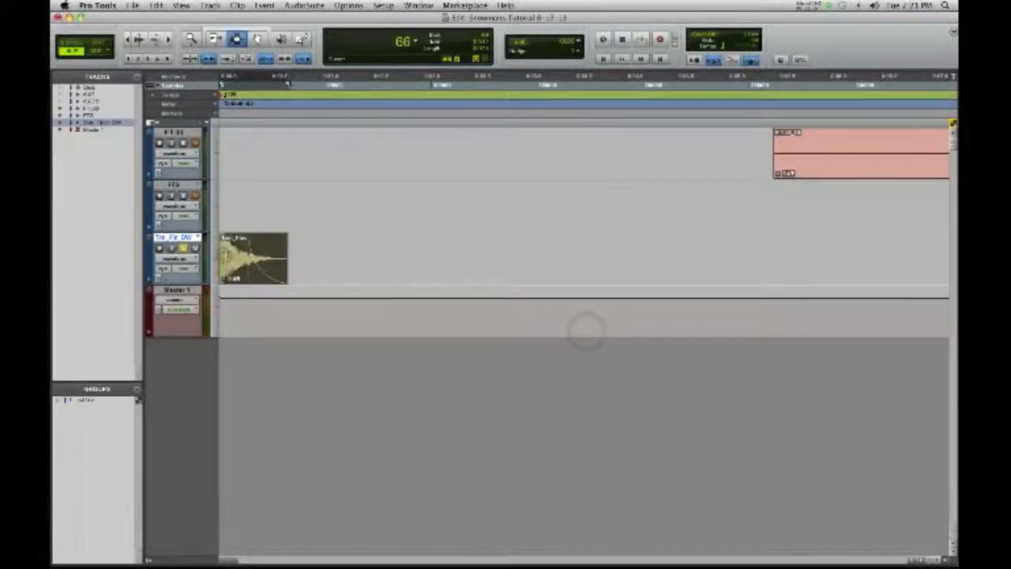
Step: Play the faded tom sample and lengthen its fade-out slightly by trimming the clip's end outward
key(space)
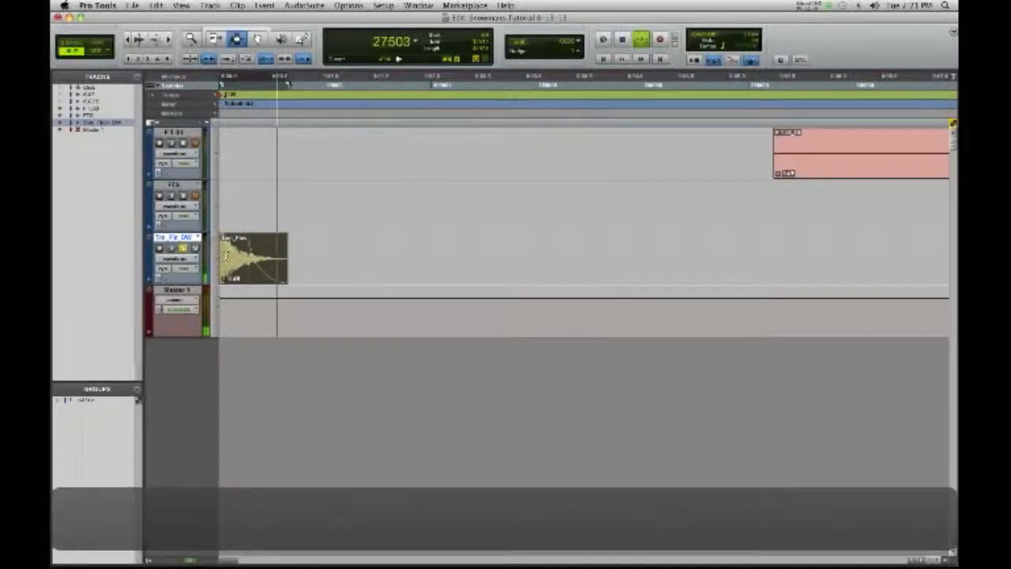
key(space)
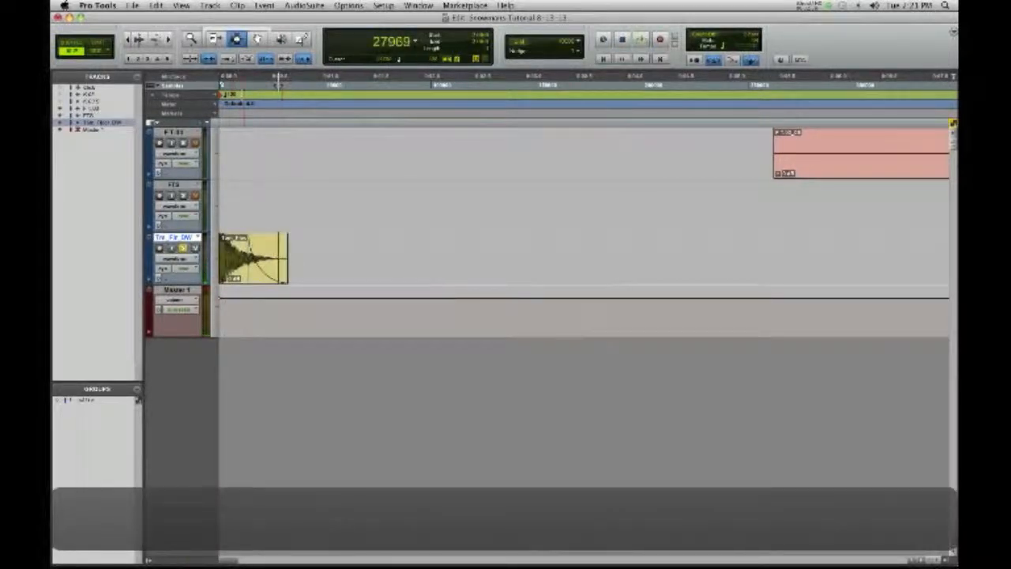
click(216, 41)
mouse_move(243, 259)
mouse_down()
mouse_move(264, 260)
mouse_move(253, 262)
mouse_up()
click(237, 39)
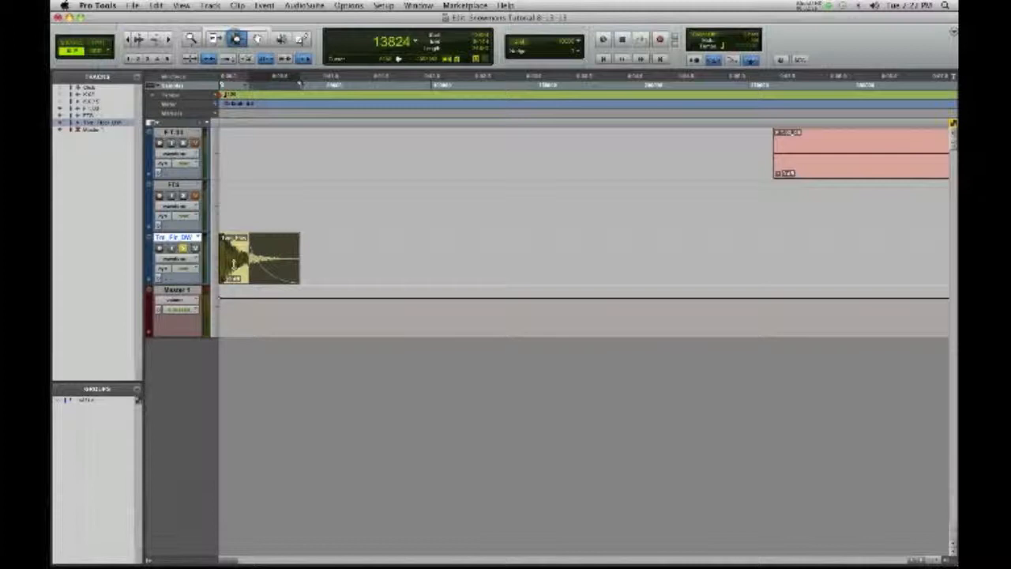
Step: Audition the lengthened tom sample, consolidate it with its fades into one clip, and take its track out of solo
double_click(234, 265)
key(space)
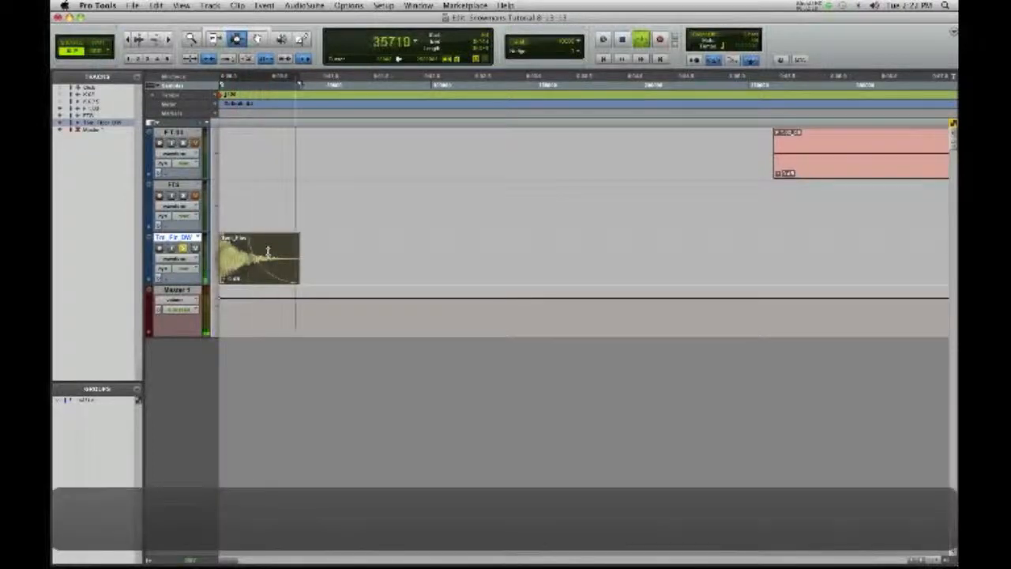
key(space)
key(space)
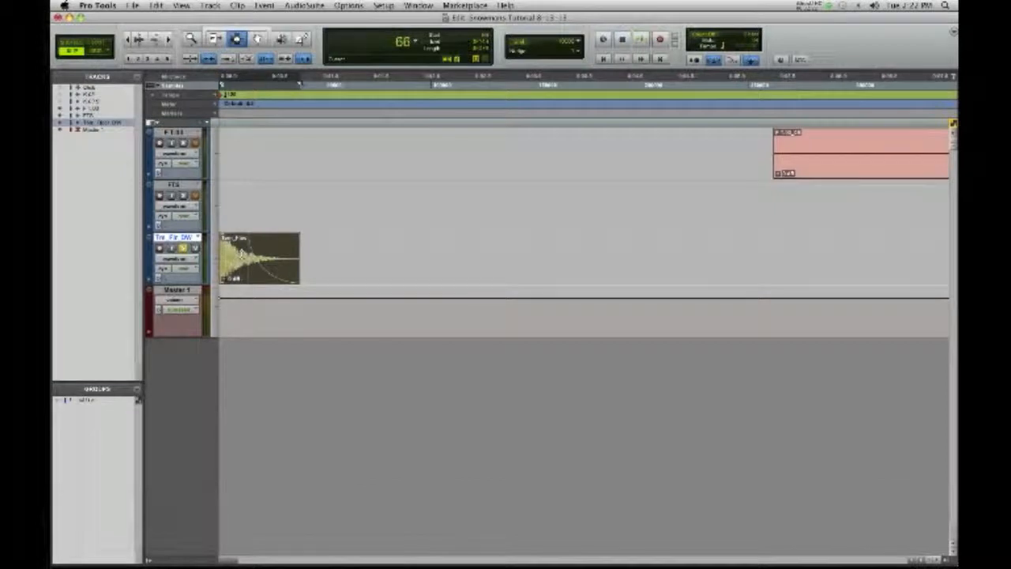
key(alt+shift+3)
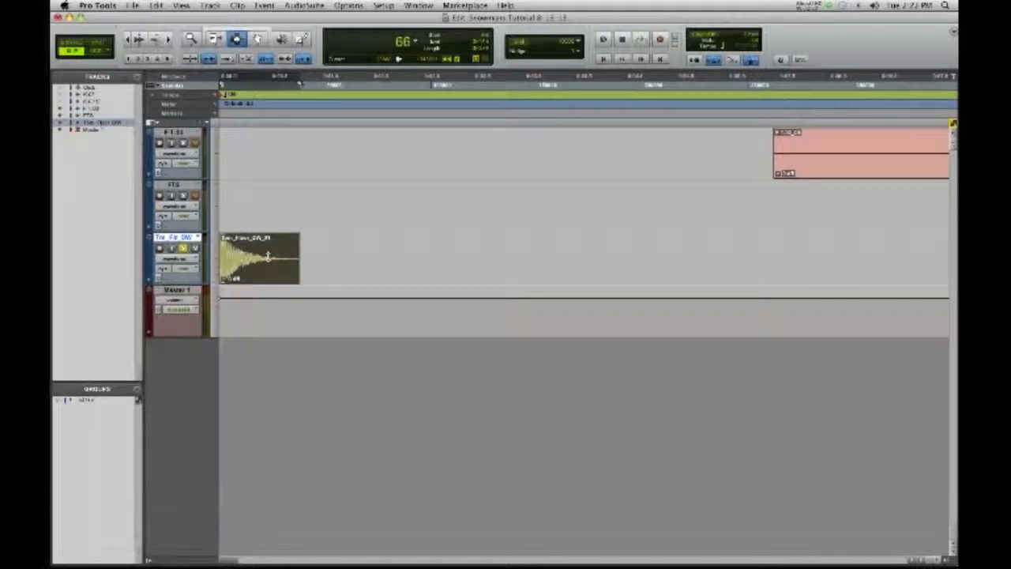
key(r)
key(r)
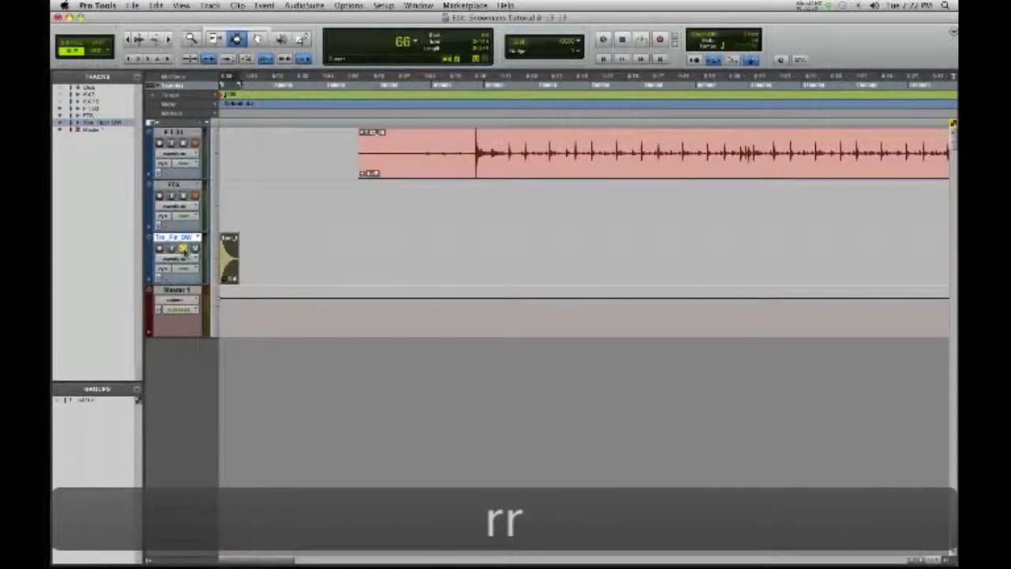
click(185, 251)
Step: Set the original floor tom track's height to large and reduce the vertical zoom of its waveform
click(468, 153)
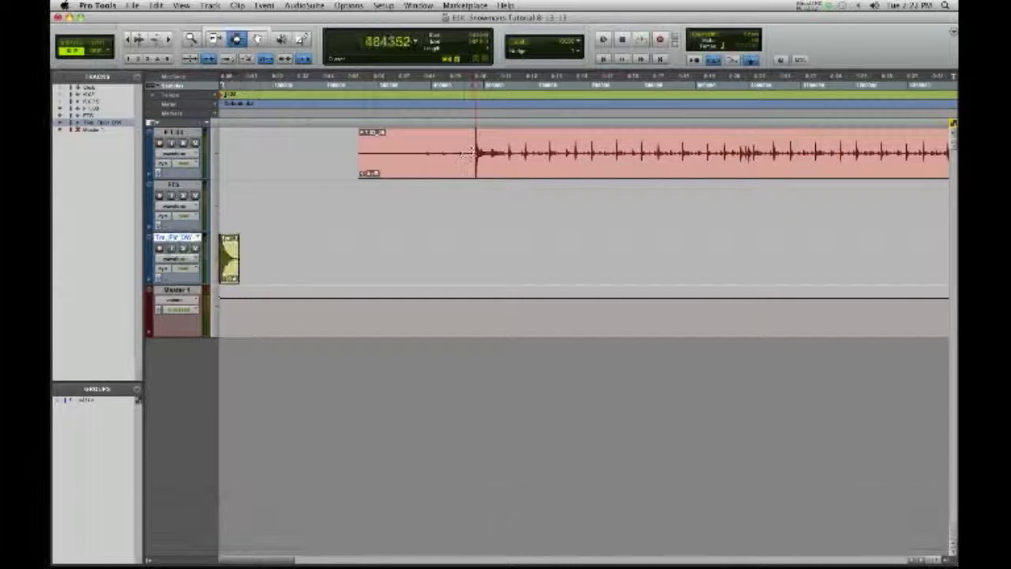
click(212, 157)
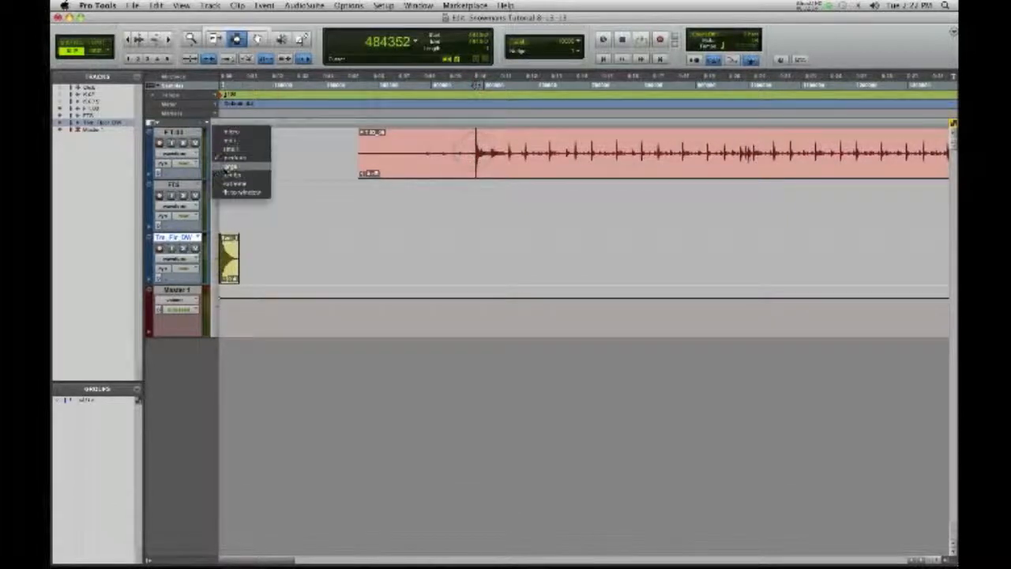
click(228, 168)
scroll(223, 165, right, 3)
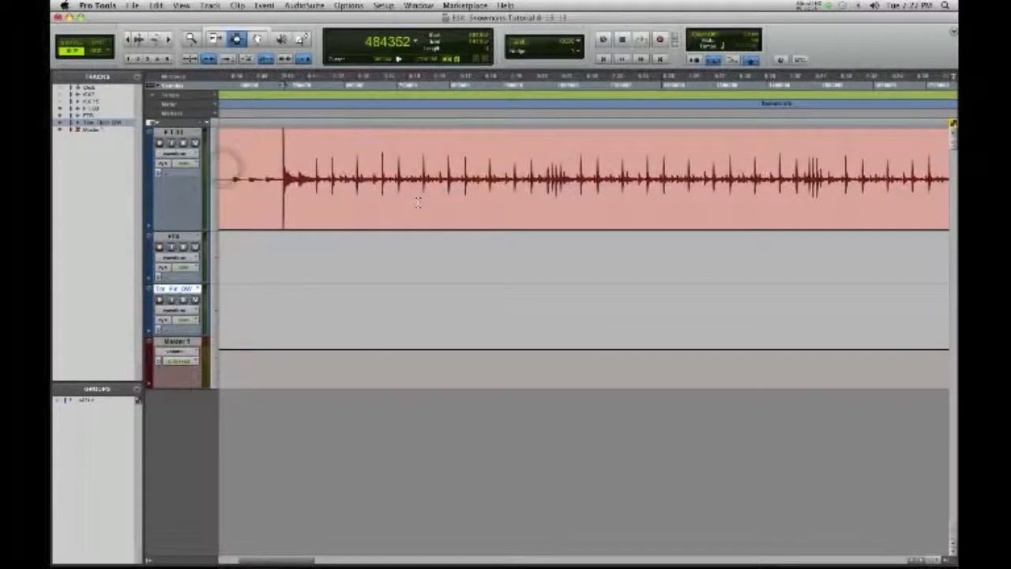
click(136, 43)
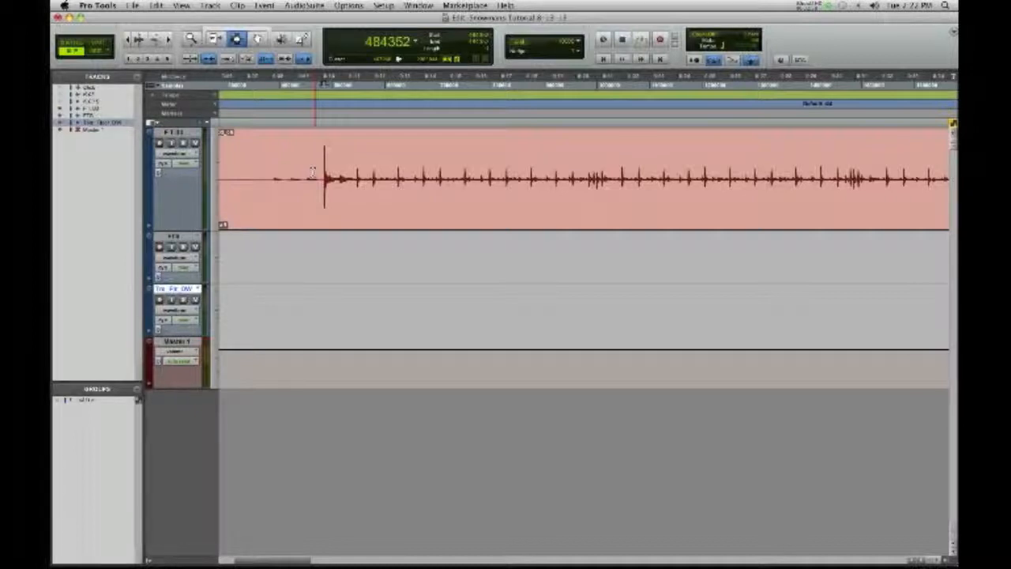
Step: Solo the original floor tom track and play through its first tom hit
click(183, 143)
click(282, 179)
key(space)
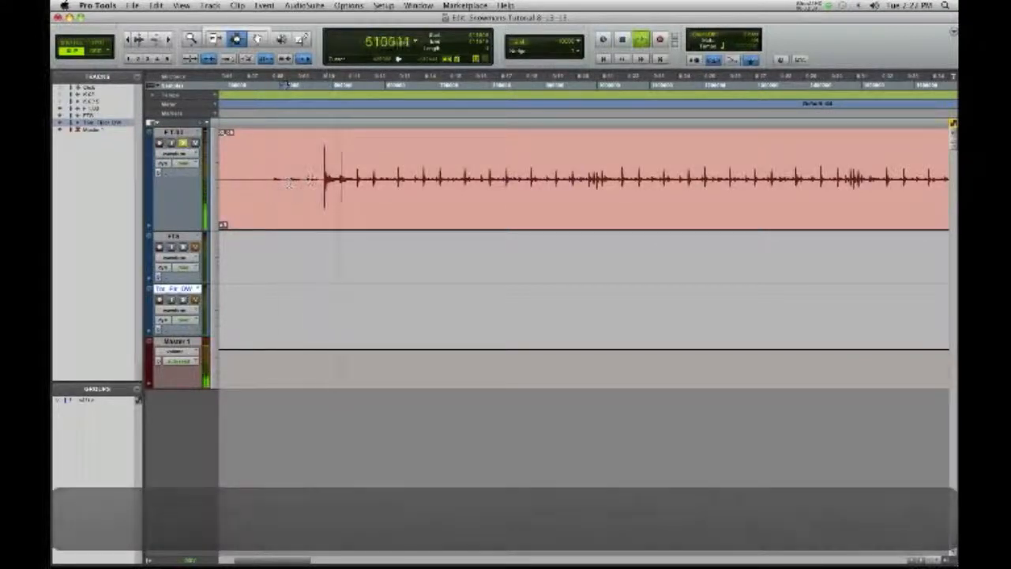
key(space)
Step: Delete the bleed before the first floor tom hit and a stretch of bleed after it from about sample 512000
drag(250, 180, 319, 215)
key(Delete)
click(244, 187)
key(Delete)
drag(383, 193, 337, 205)
key(Delete)
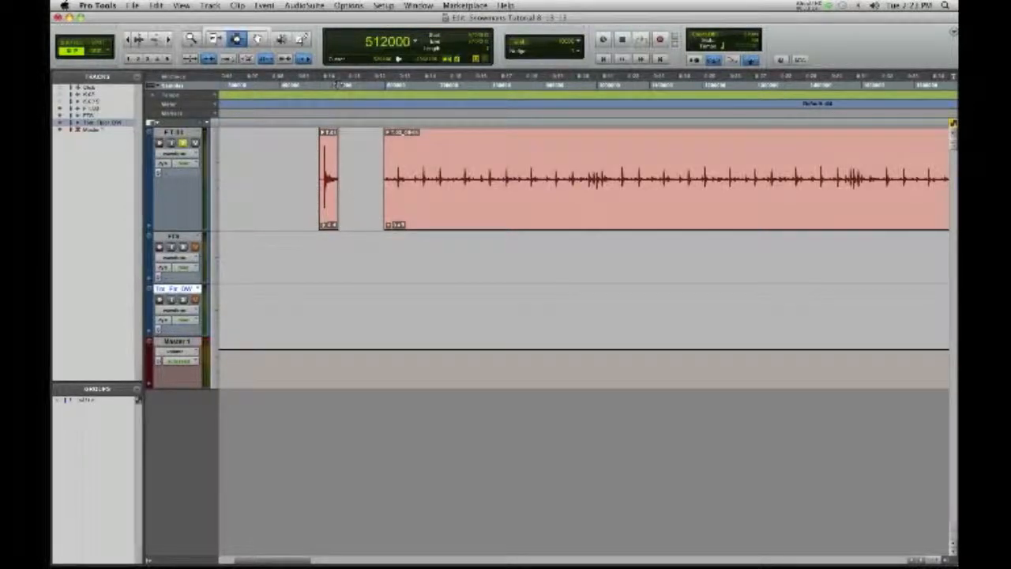
Step: Play spots along the rest of the floor tom track, including samples 1461248 and 2484224, to check for tom hits
click(484, 161)
scroll(510, 183, right, 6)
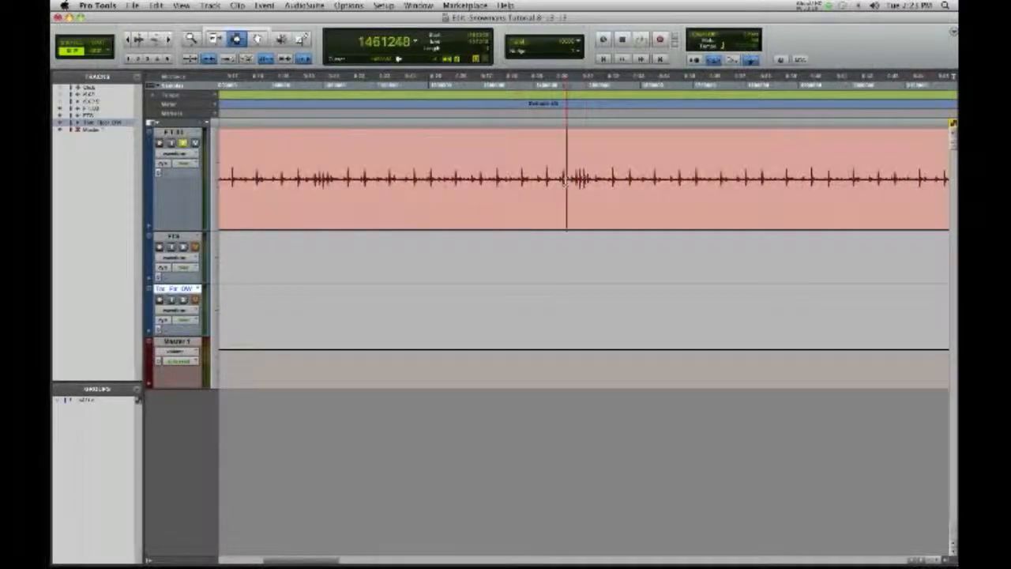
key(space)
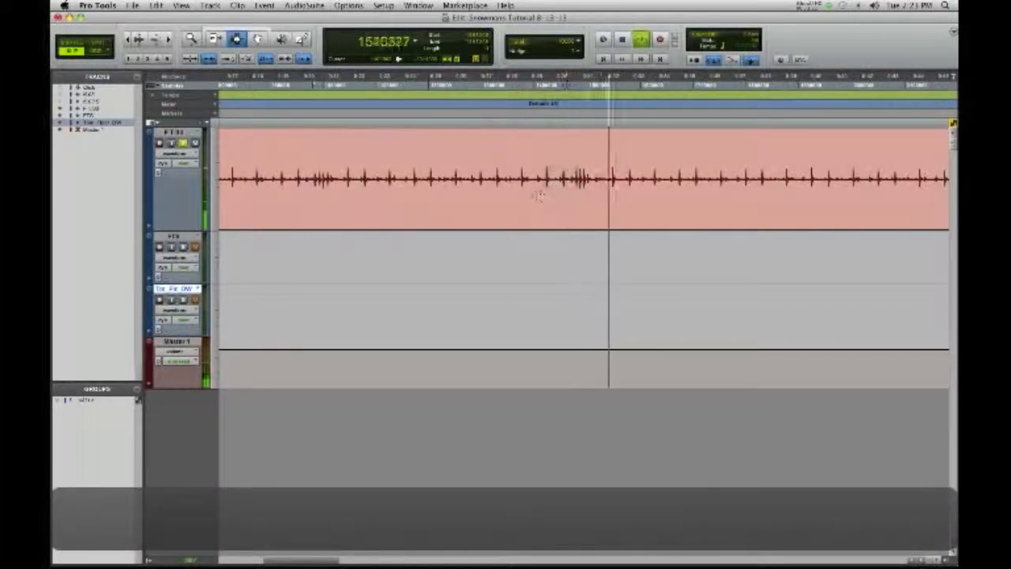
key(space)
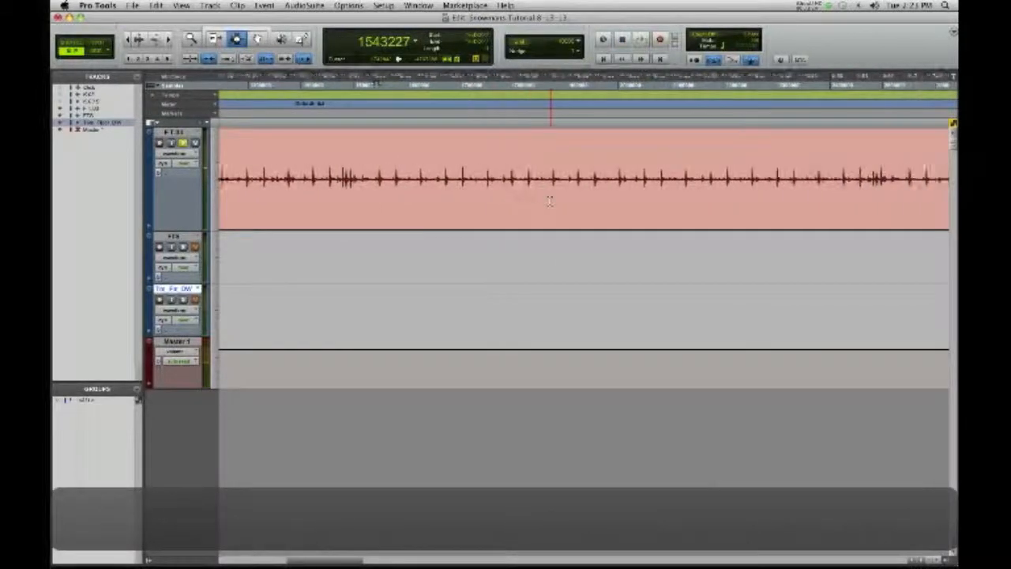
key(space)
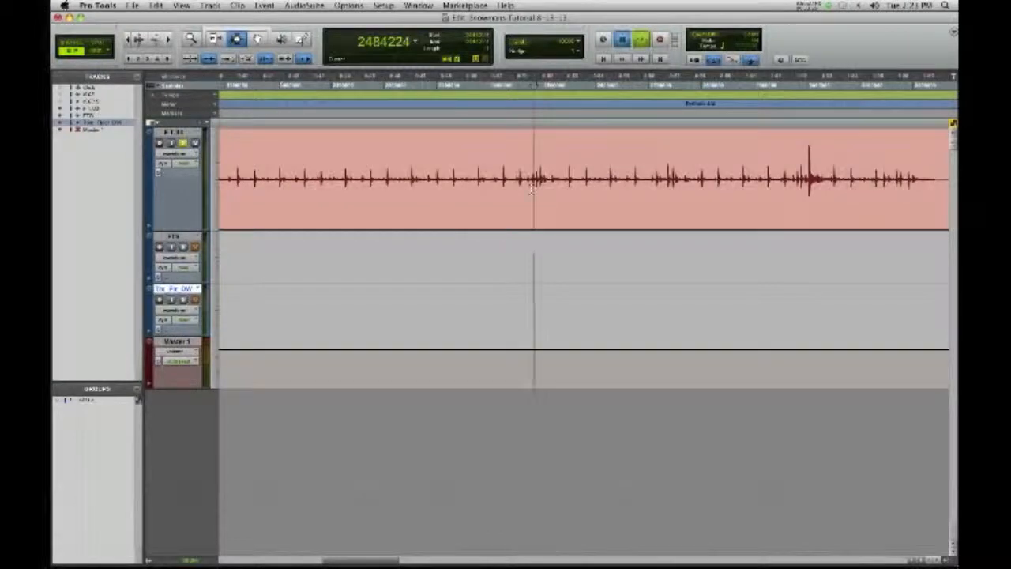
key(space)
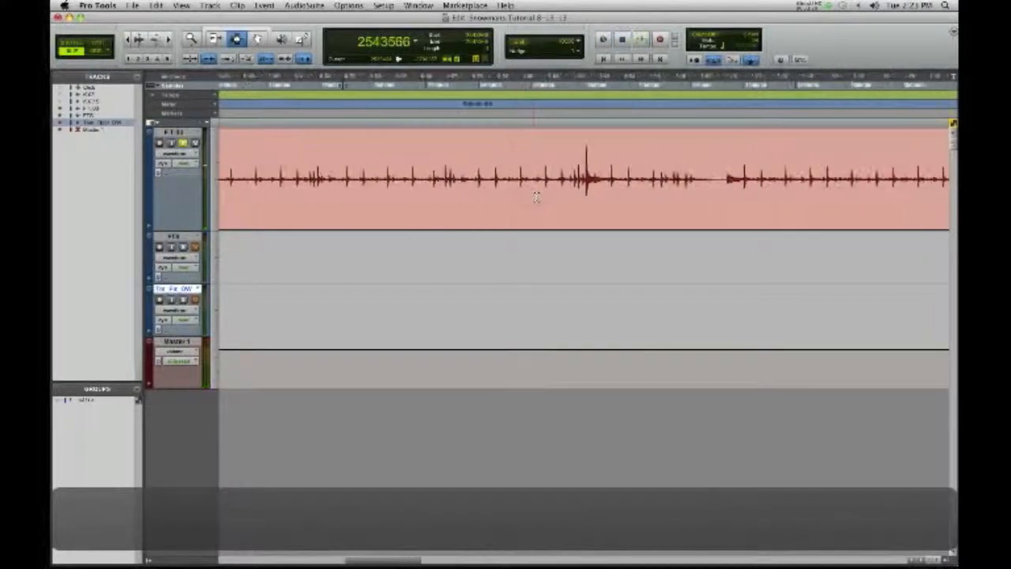
Step: Delete the bleed before the floor tom hit near sample 3000000, including the leftover clip ahead of it, and a stretch after it
key(space)
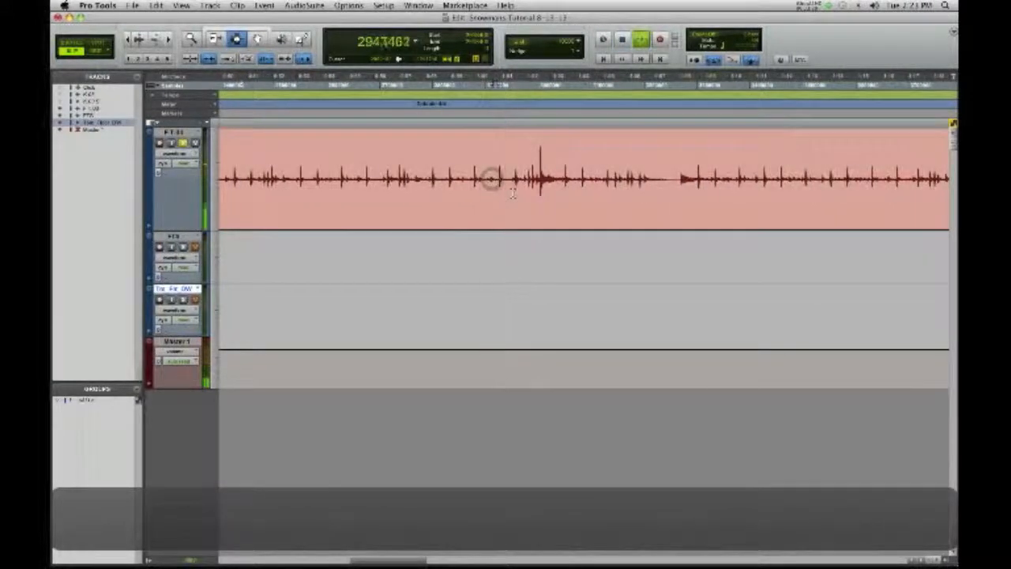
key(space)
drag(498, 183, 536, 204)
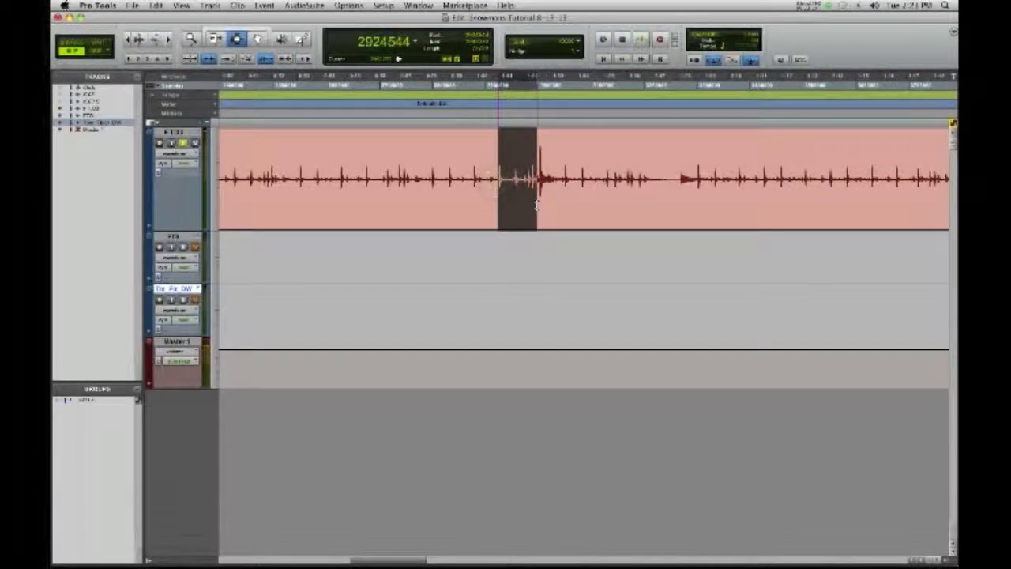
key(n)
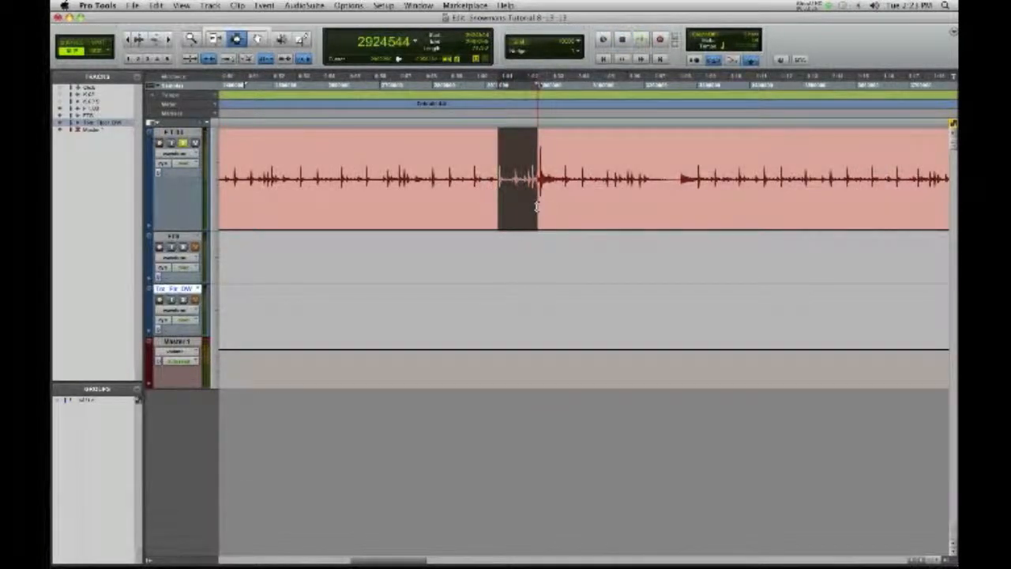
key(Delete)
click(476, 191)
key(Delete)
drag(563, 195, 546, 198)
key(Delete)
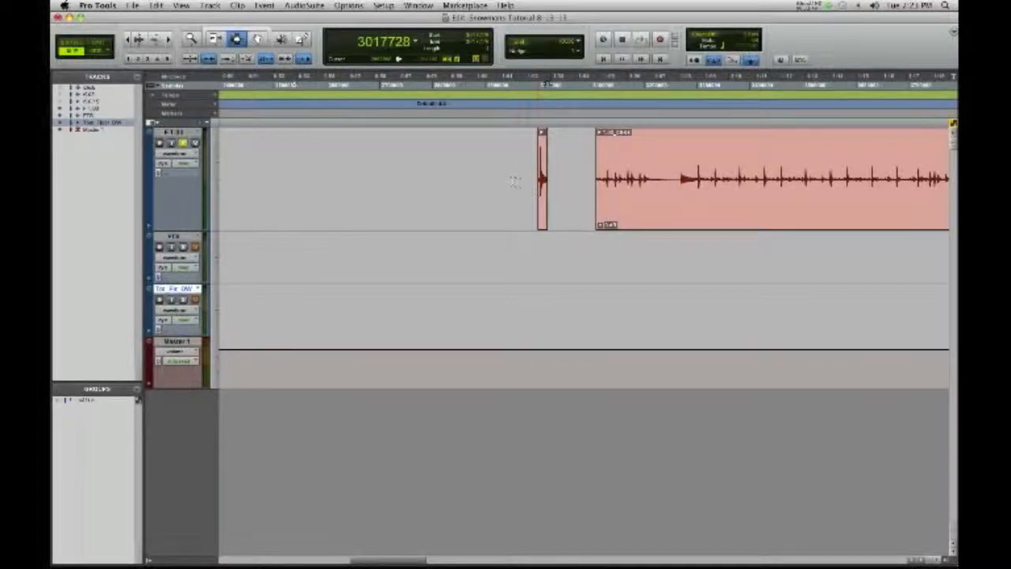
Step: Play the isolated floor tom hit near sample 3000000 and trim away the remaining bleed just before its attack
click(522, 182)
key(space)
key(space)
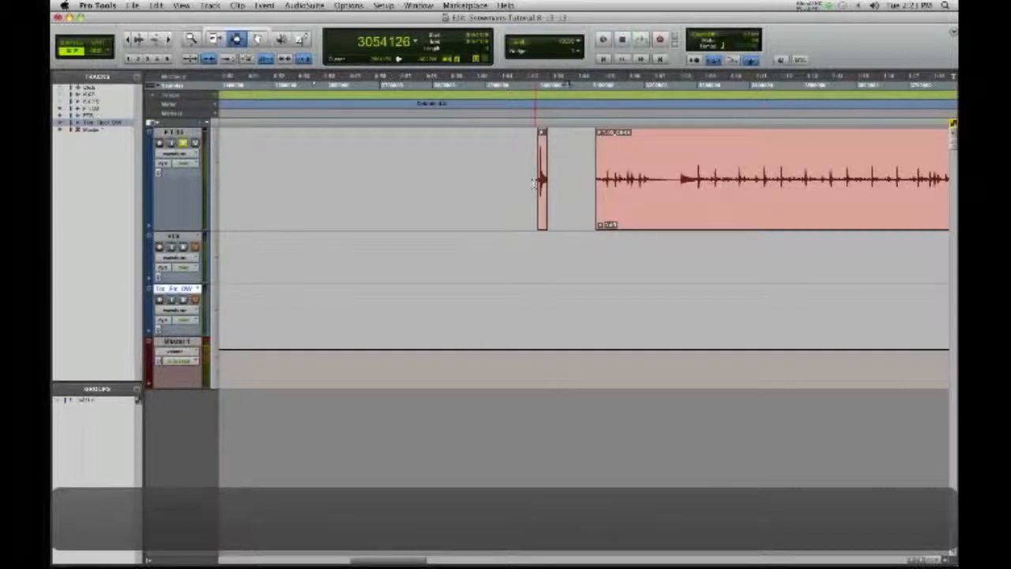
key(t)
key(t)
key(t)
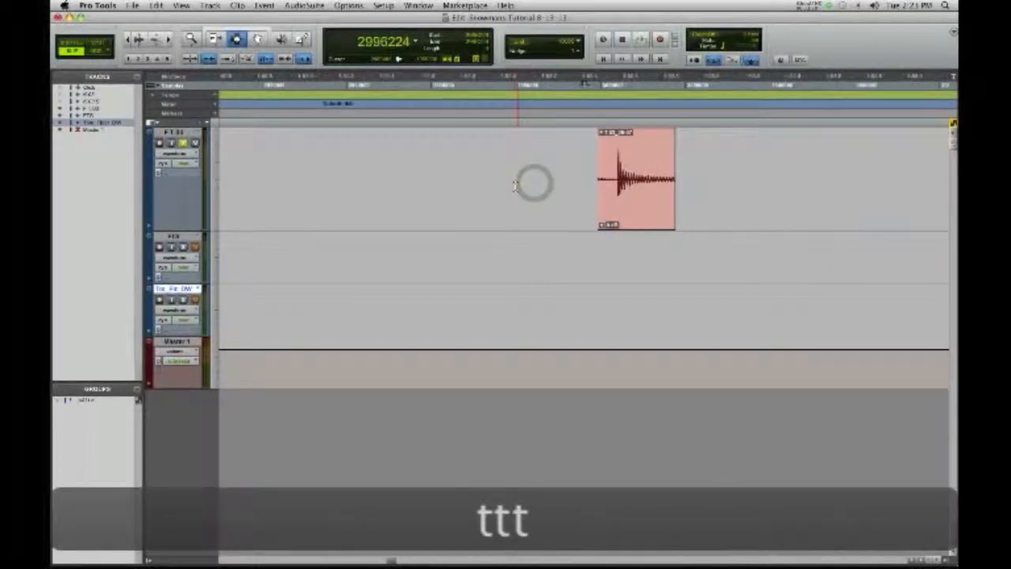
scroll(514, 186, right, 1)
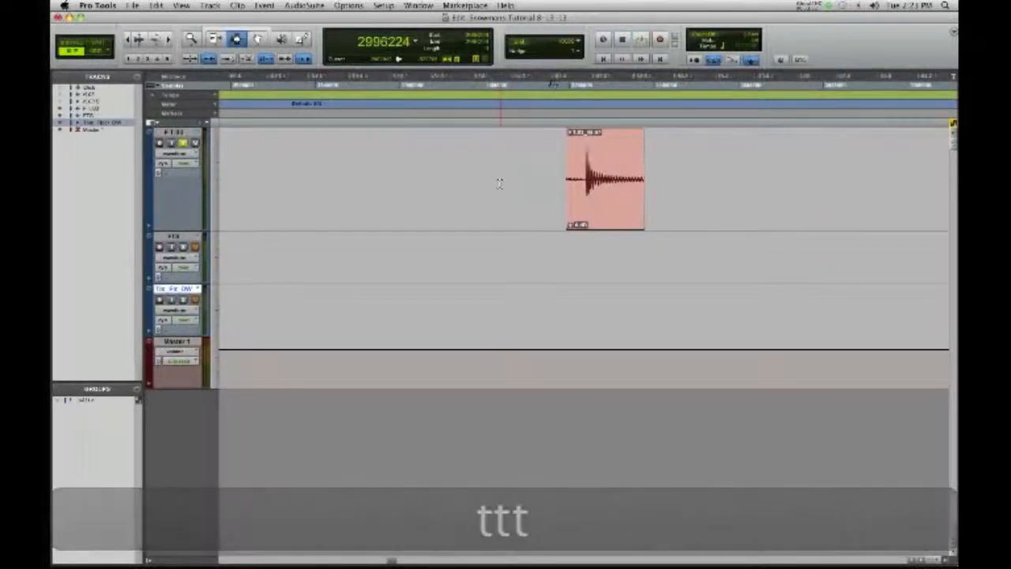
scroll(499, 183, right, 3)
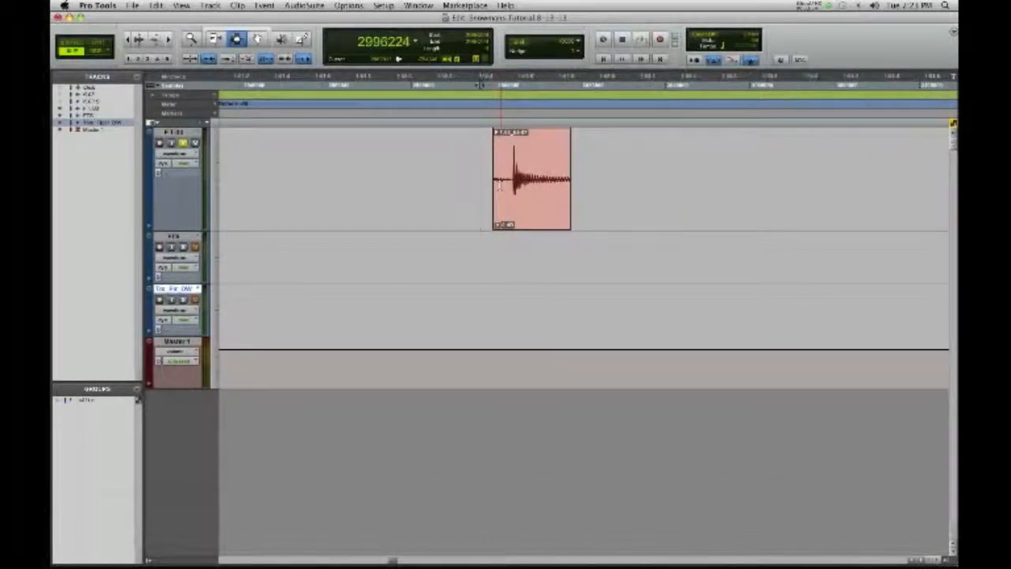
scroll(500, 183, right, 2)
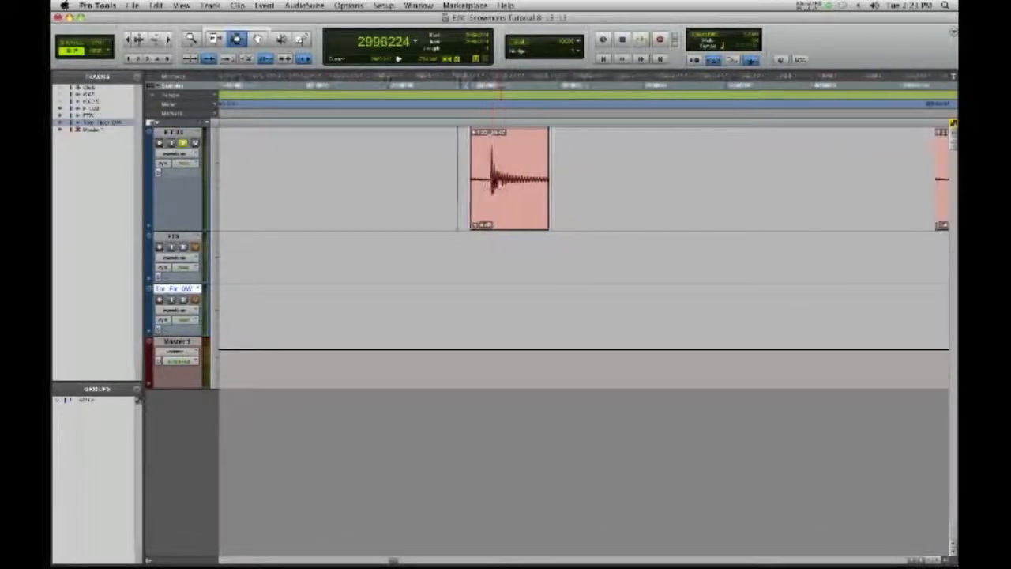
drag(438, 195, 477, 205)
key(n)
key(Delete)
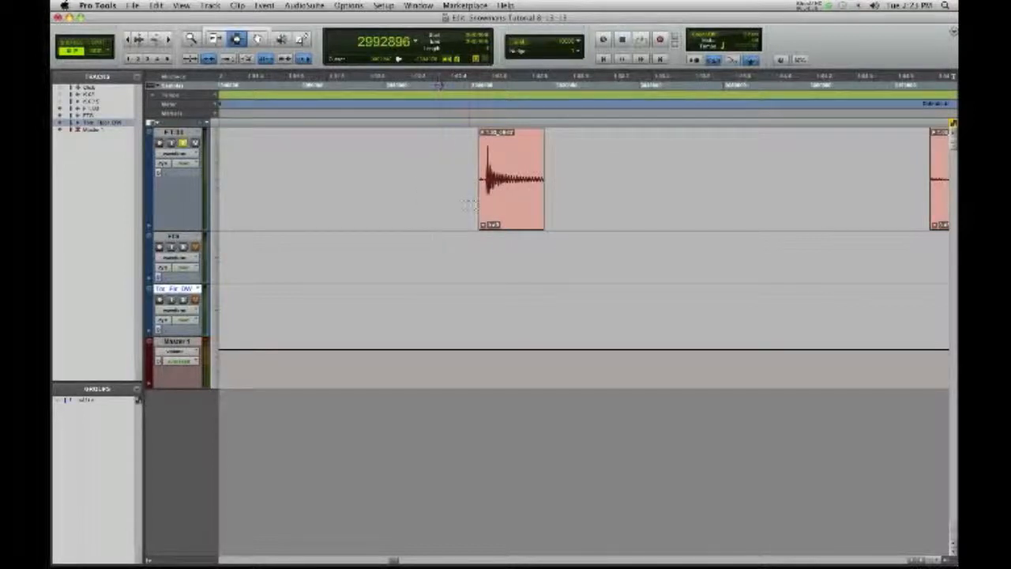
Step: Apply an equal-gain fade-in to the short lead-in before the attack of the isolated floor tom hit
click(461, 204)
key(shift+Tab)
key(shift+Tab)
key(super+f)
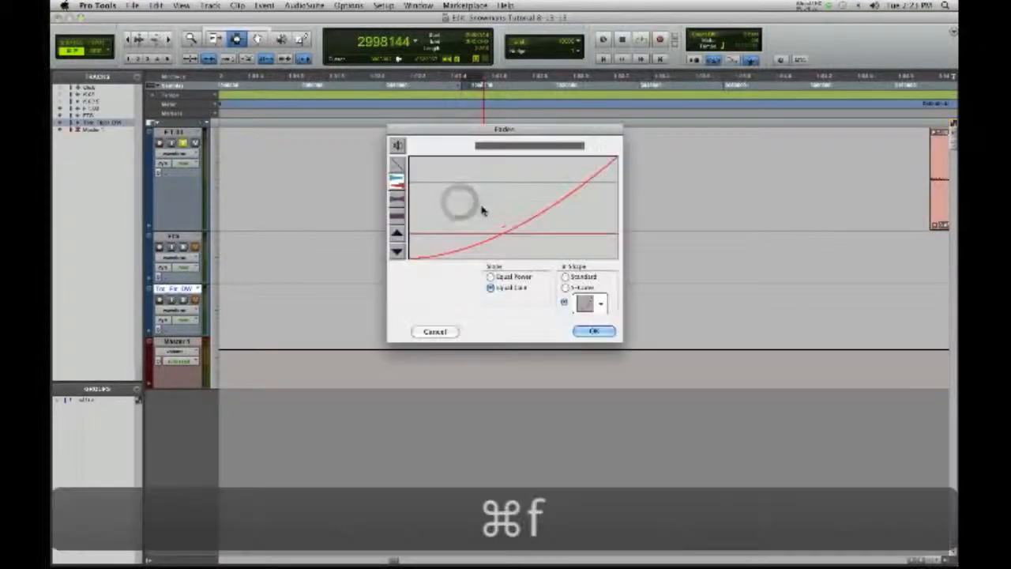
click(585, 331)
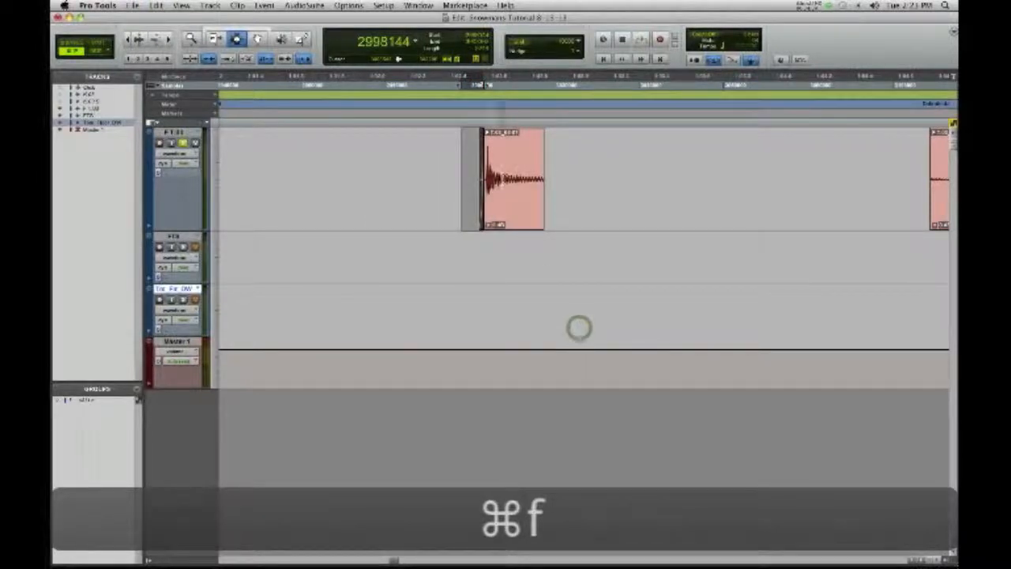
Step: Extend the end of the isolated hit's clip to include more of its decay and play it back
key(F6)
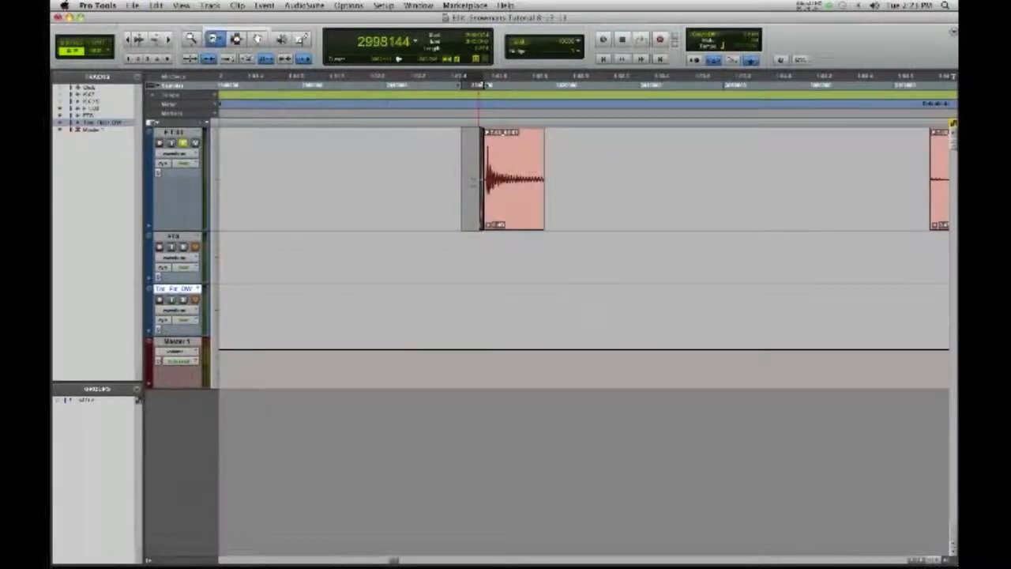
mouse_move(541, 194)
mouse_down()
mouse_move(617, 199)
mouse_move(555, 209)
mouse_move(594, 212)
mouse_up()
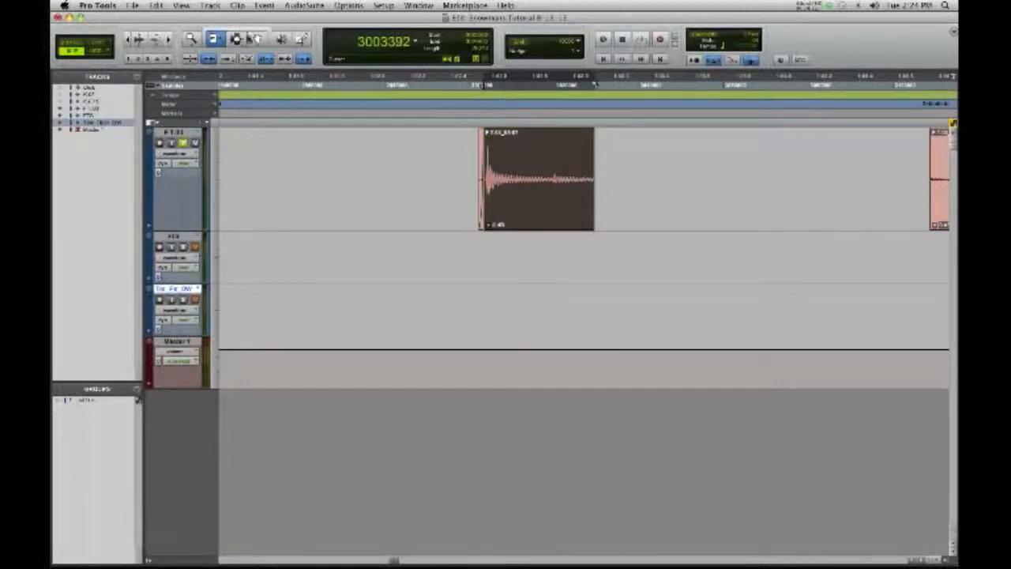
click(238, 39)
click(461, 182)
key(space)
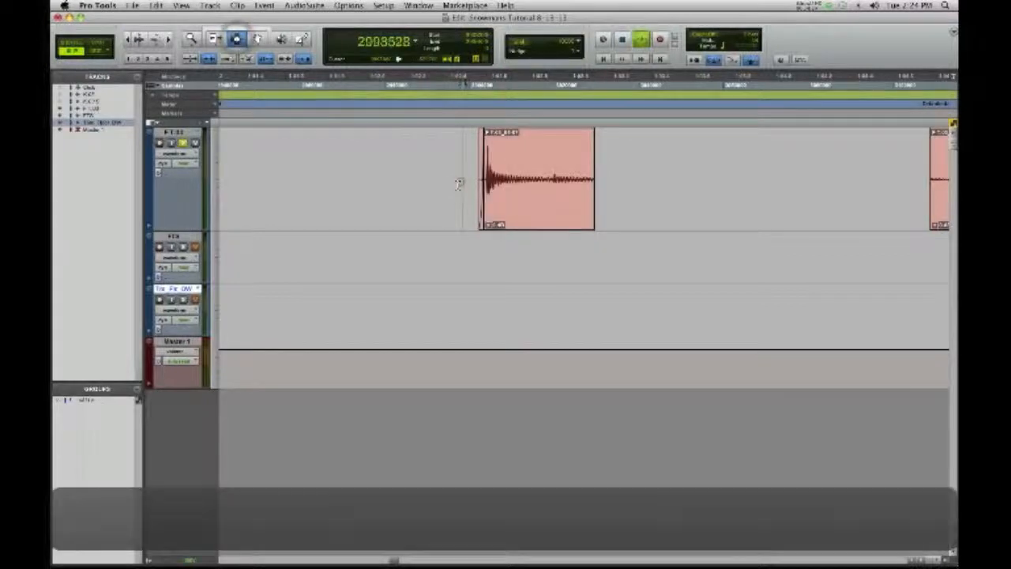
key(space)
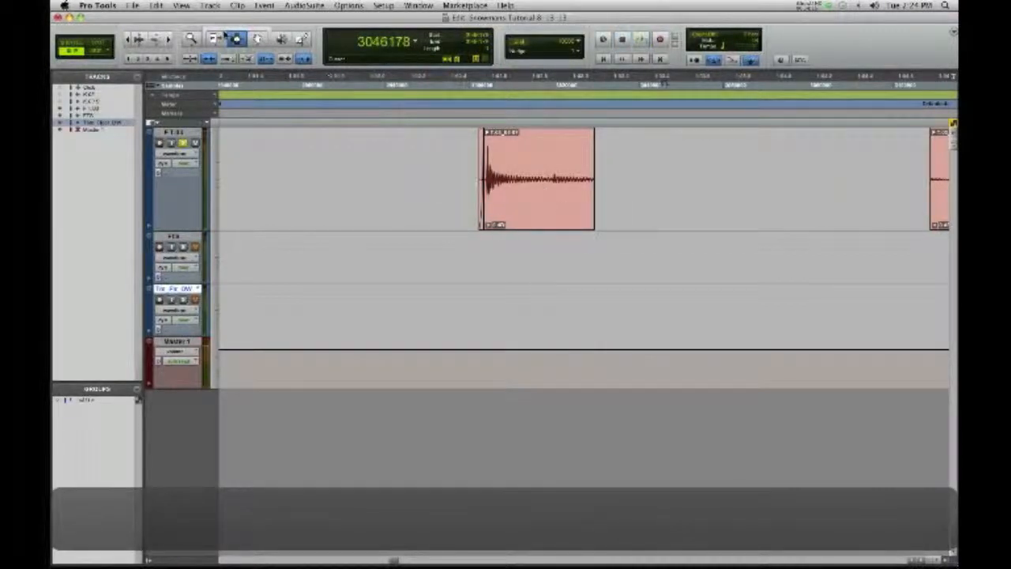
Step: Shorten the end of the isolated hit's clip slightly and fade out its tail from sample 3017856
click(215, 40)
drag(593, 188, 544, 202)
key(F7)
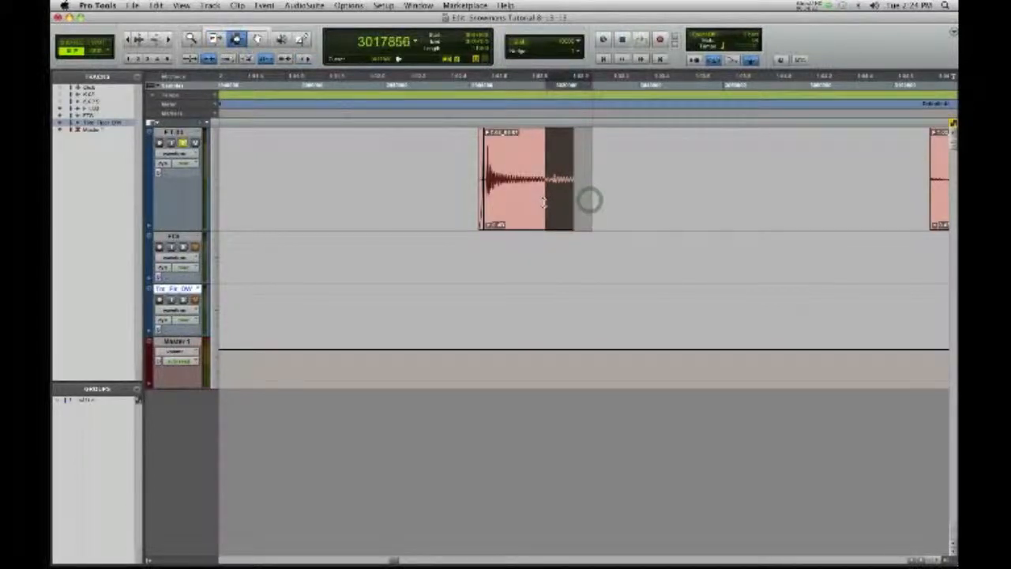
key(super+f)
click(592, 331)
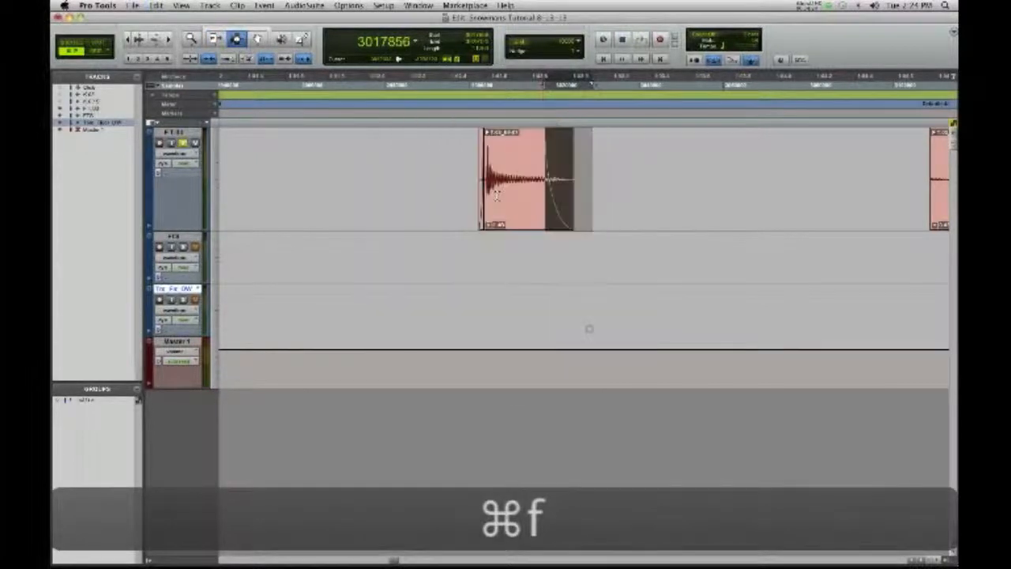
Step: Play the floor tom track through the faded hit near sample 3000000 to check the edit
key(r)
key(r)
key(r)
key(r)
click(549, 171)
key(space)
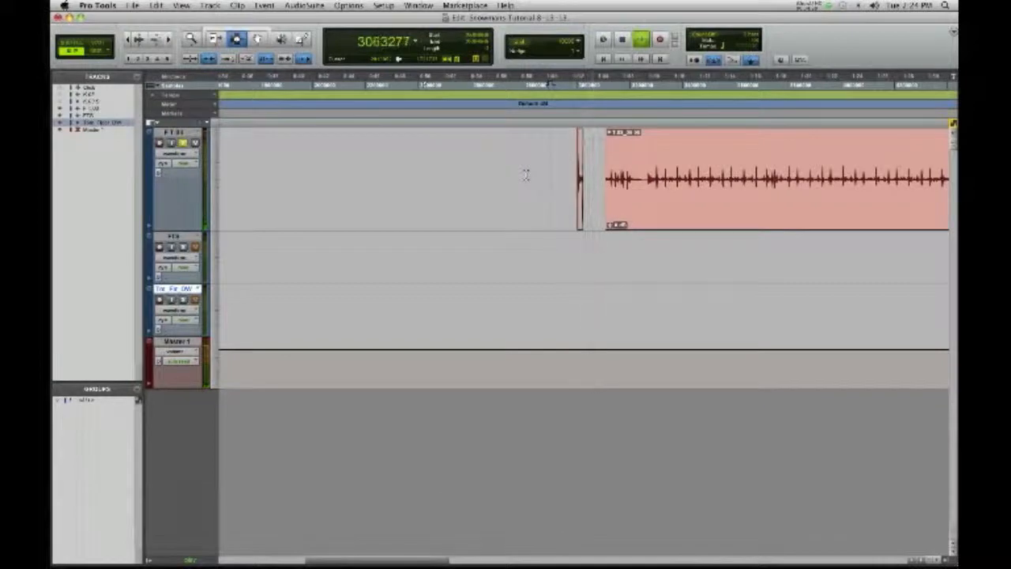
key(space)
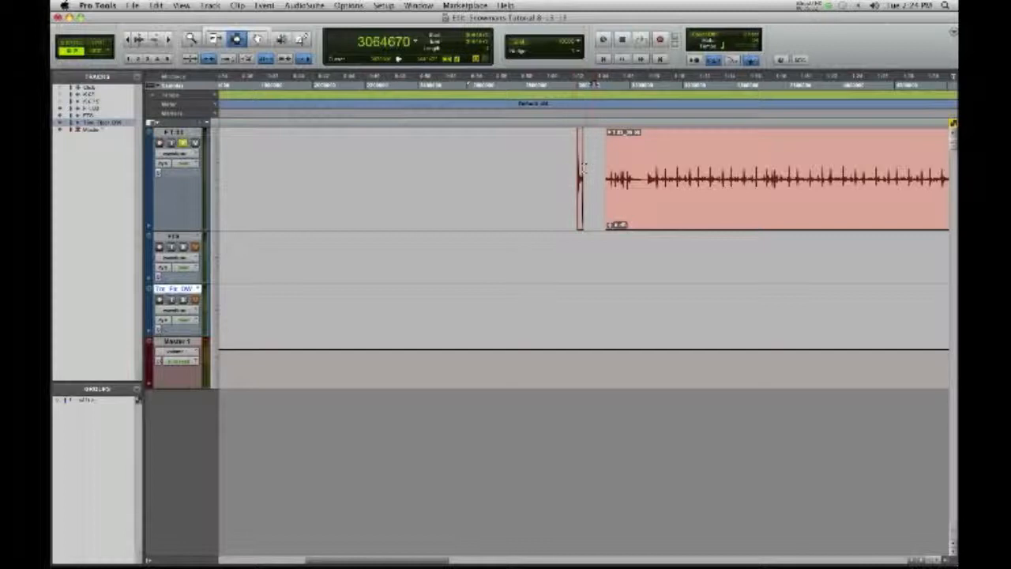
Step: Play into the group of floor tom hits near sample 7780000 and delete all the bleed between it and the previous hit
scroll(464, 171, left, 10)
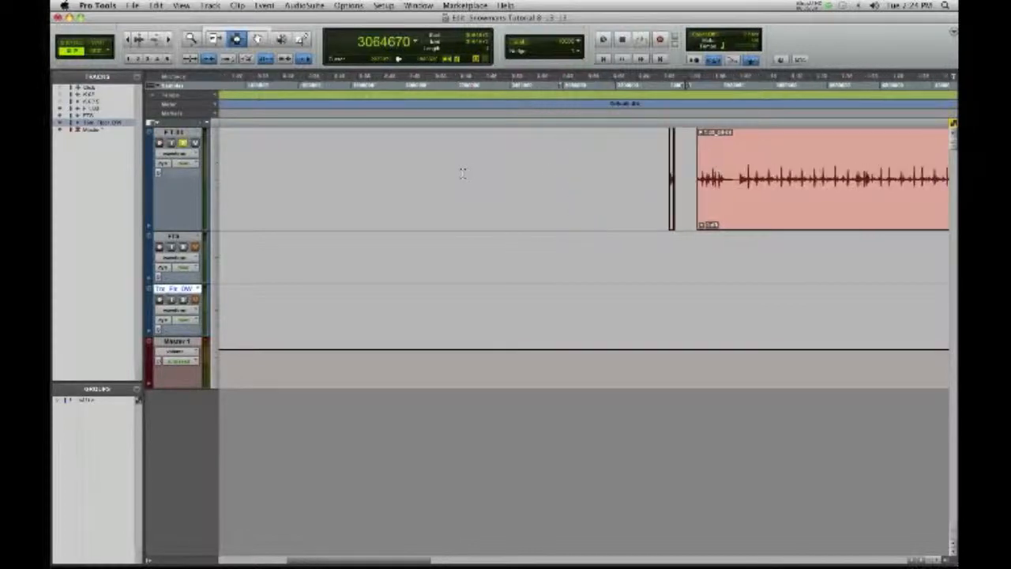
scroll(415, 167, right, 10)
scroll(416, 167, right, 10)
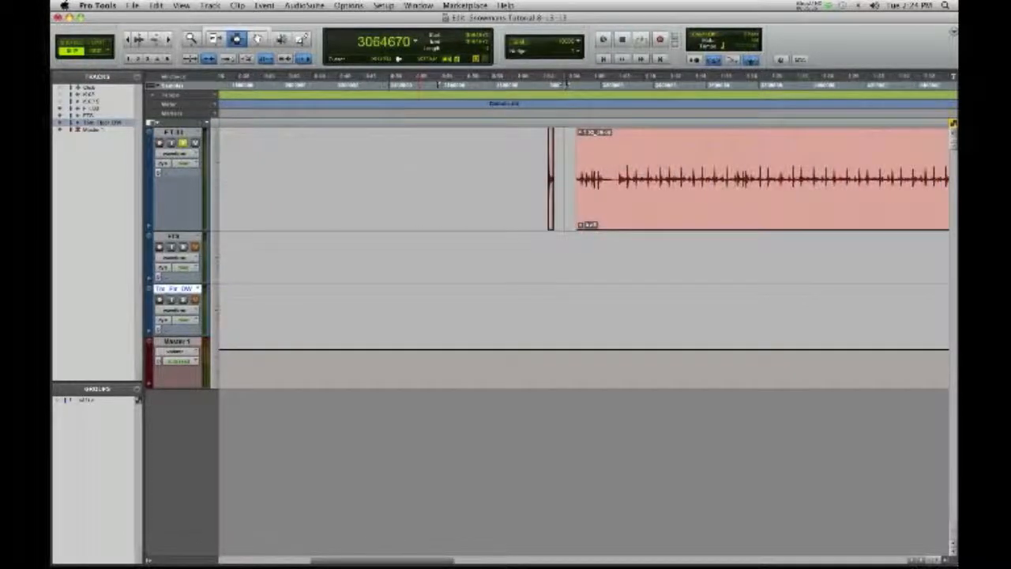
scroll(514, 172, right, 15)
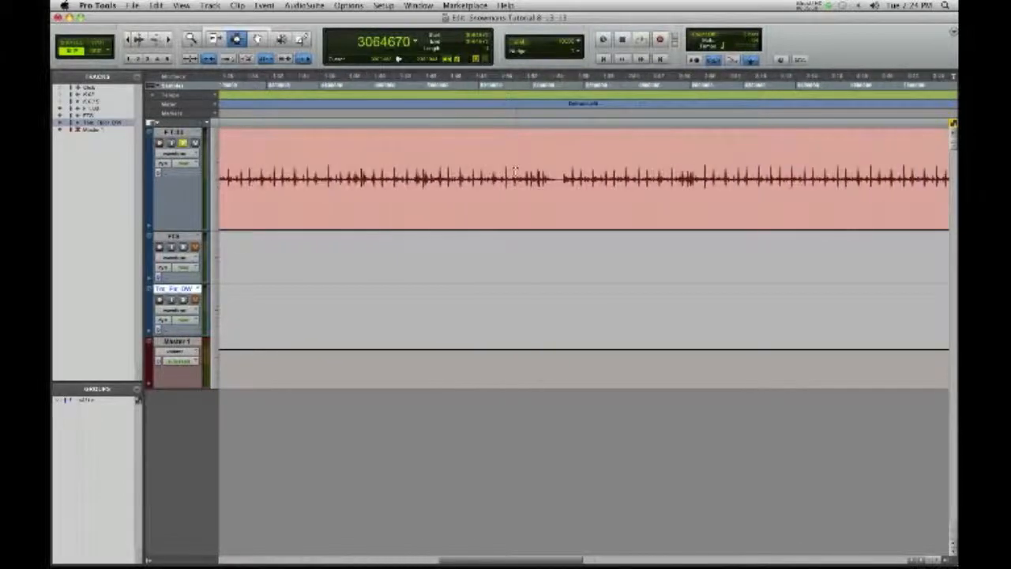
scroll(514, 173, right, 8)
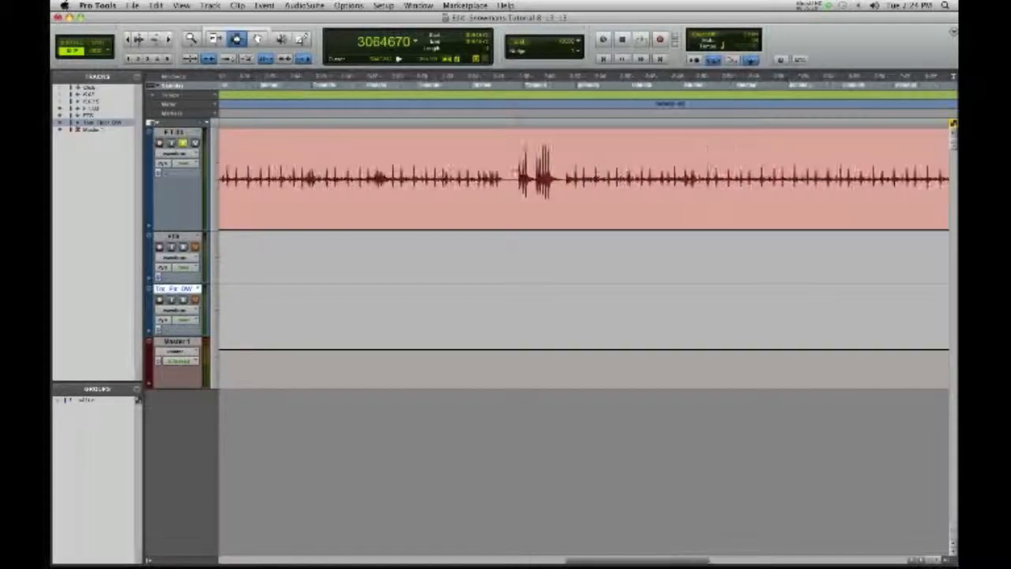
key(space)
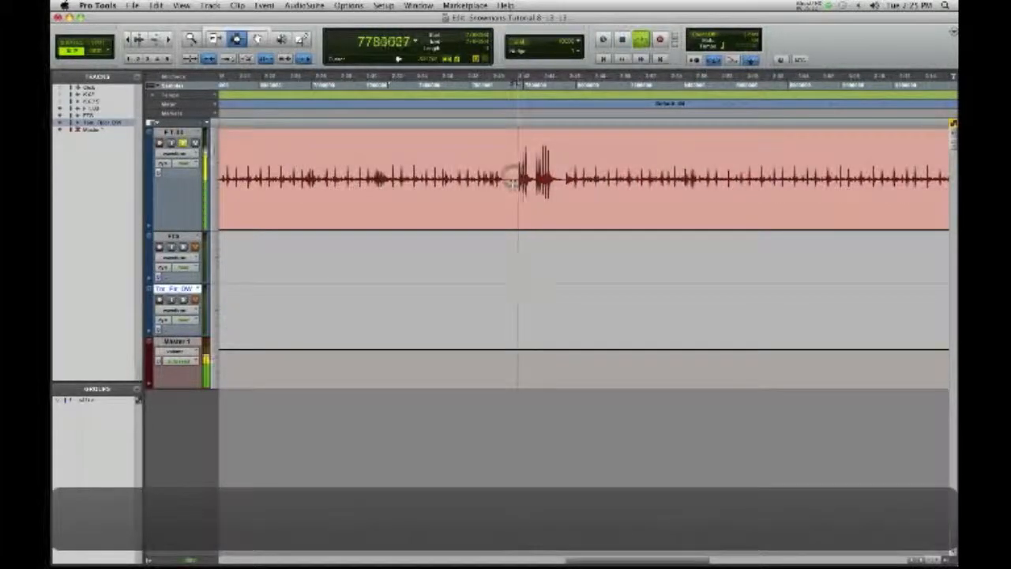
key(space)
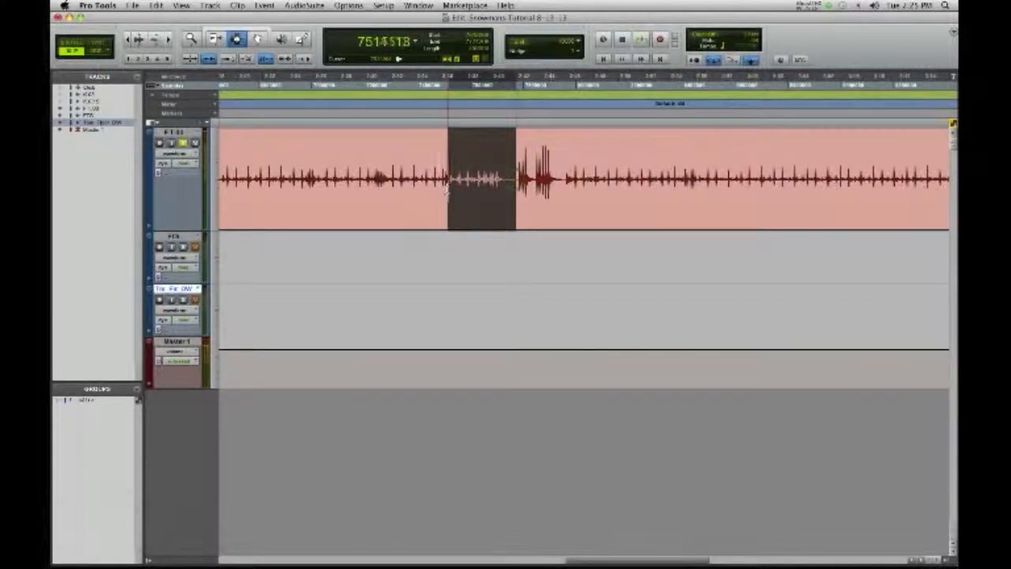
key(Delete)
click(419, 188)
double_click(418, 190)
key(Delete)
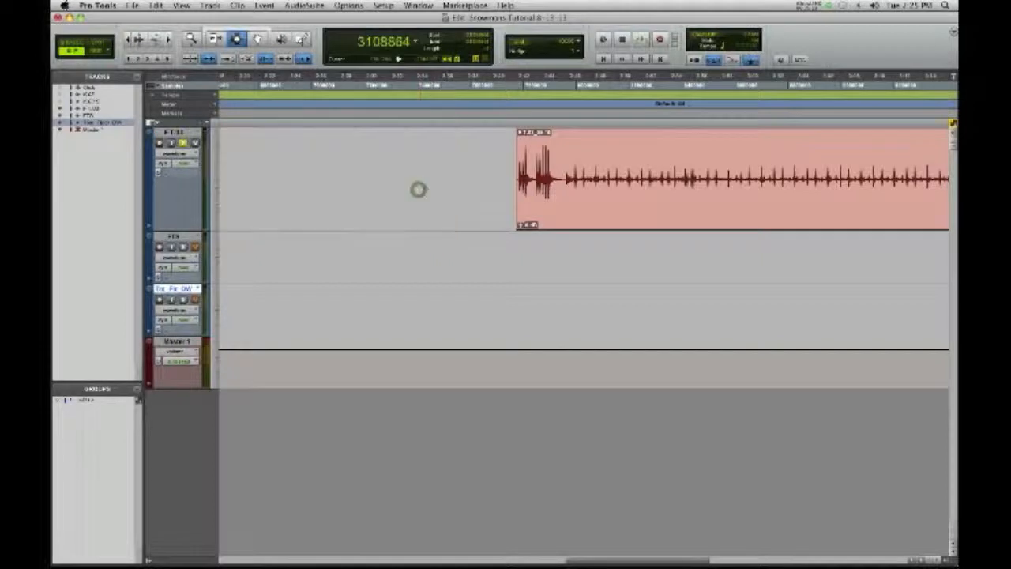
Step: Delete all the bleed after the group of floor tom hits, from sample 7954432 to the end of the track
drag(629, 188, 561, 201)
key(Delete)
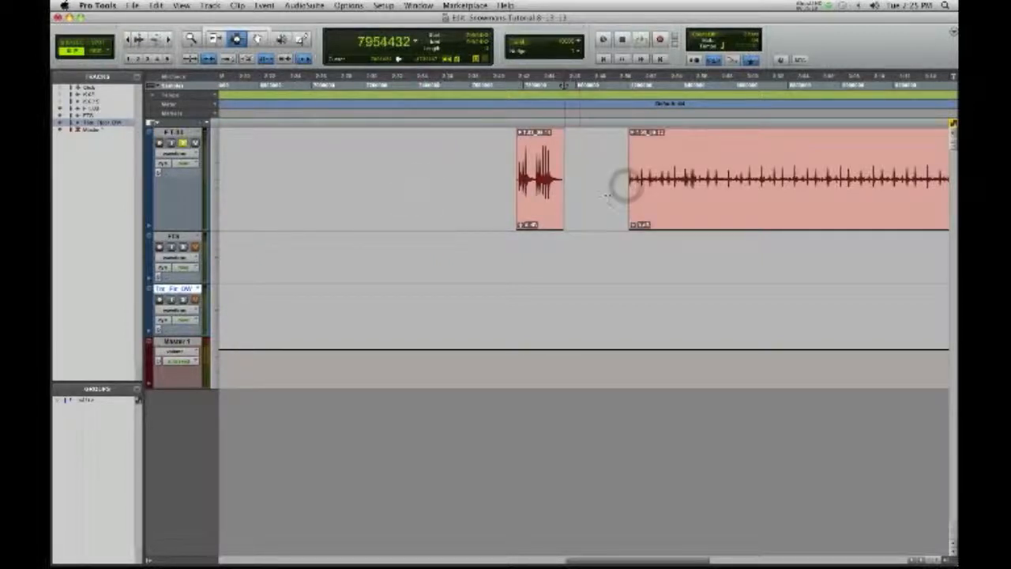
drag(632, 191, 725, 203)
key(Delete)
key(ctrl+Tab)
key(Delete)
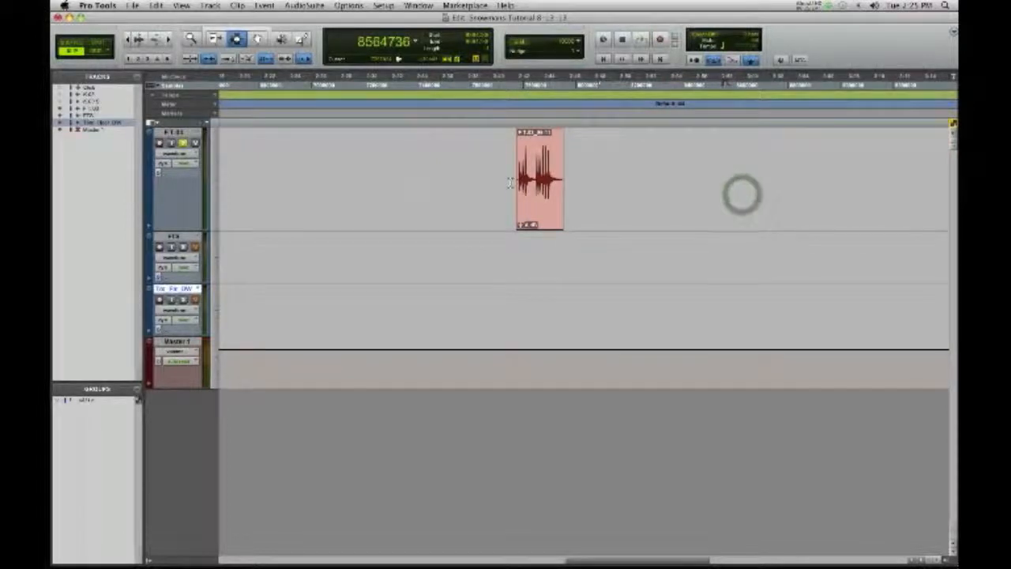
Step: Copy the DW floor tom sample clip at the start of the session
scroll(473, 185, left, 3)
scroll(473, 186, right, 4)
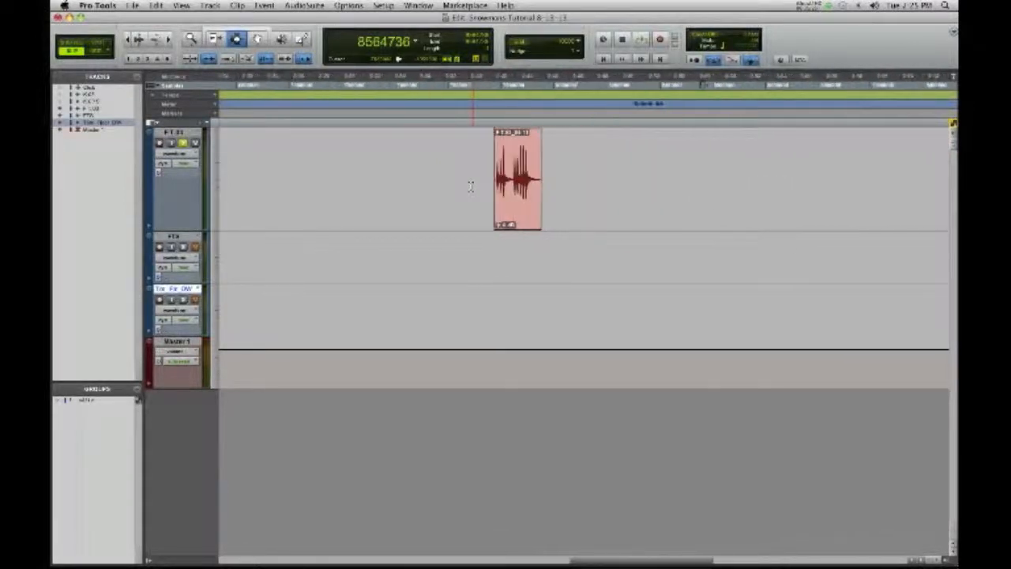
scroll(435, 196, left, 6)
scroll(410, 255, left, 15)
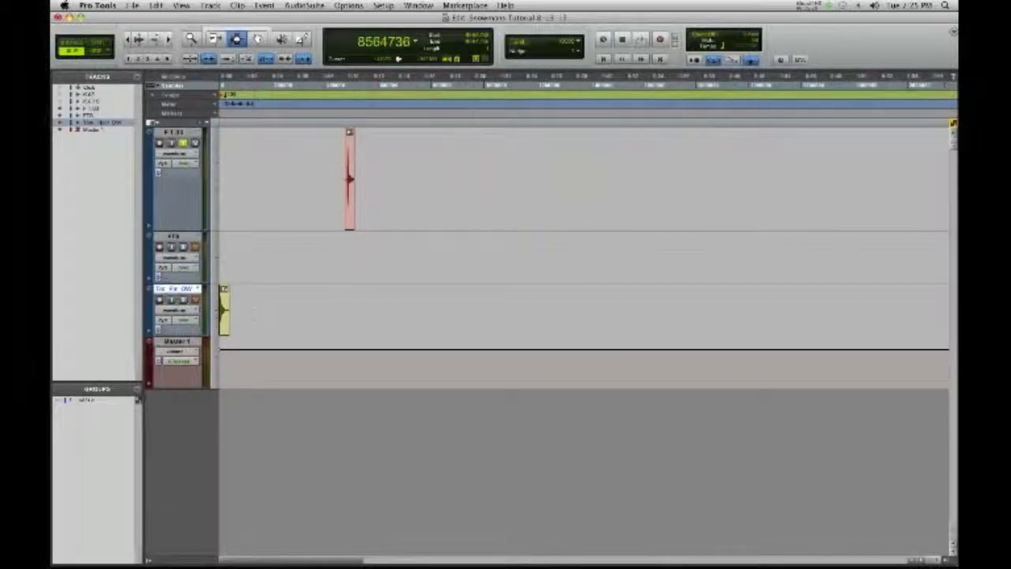
click(224, 309)
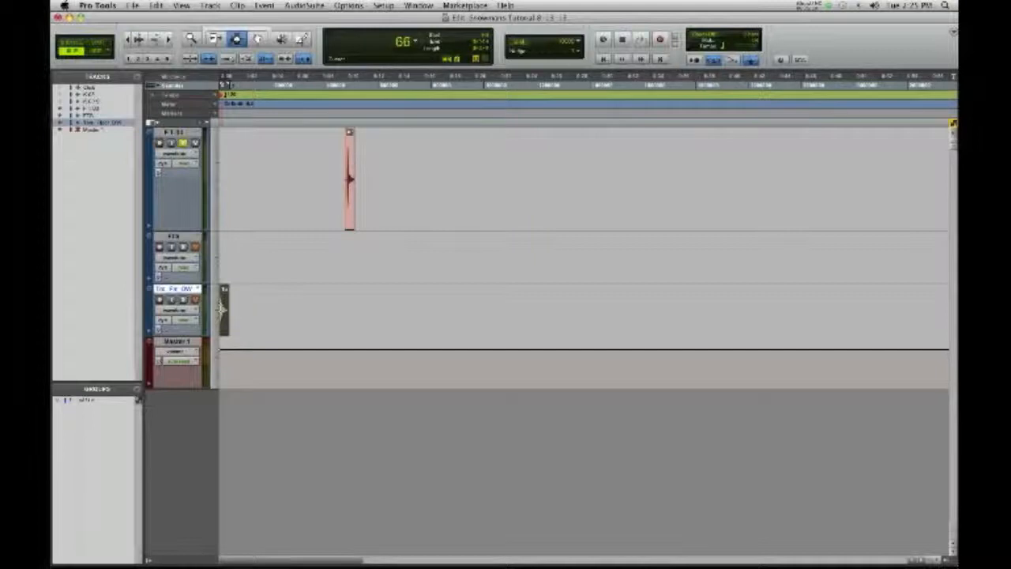
key(super+c)
Step: Move the empty FTS track above the recorded floor tom track, with the group of hits near sample 7780000 in view
scroll(394, 198, right, 10)
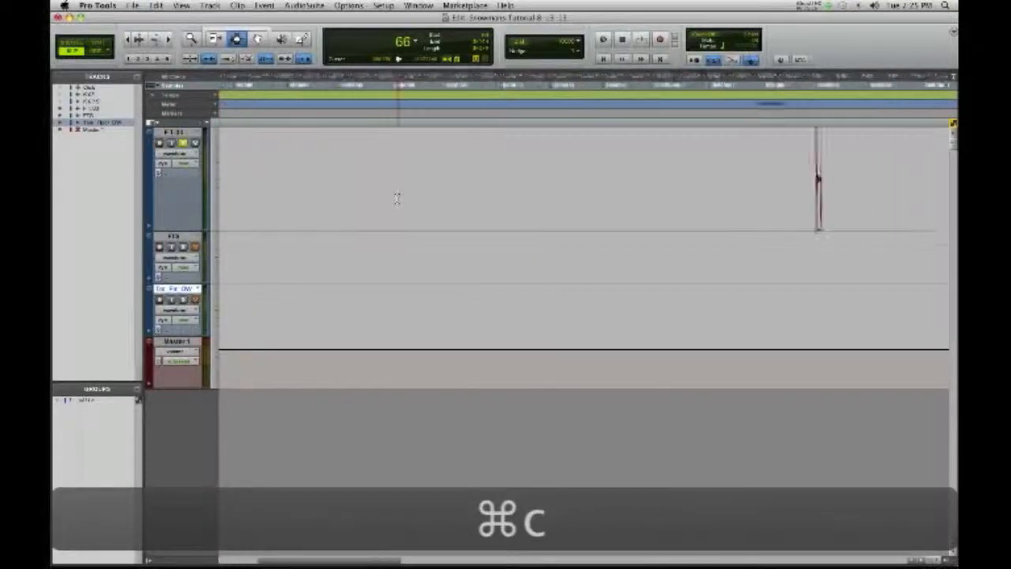
scroll(396, 199, right, 10)
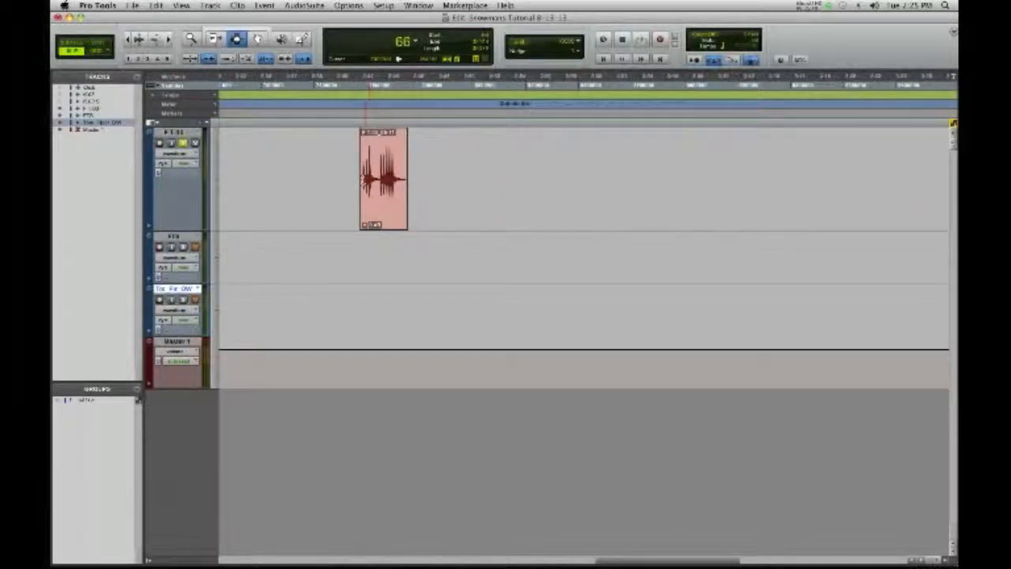
click(362, 180)
key(t)
key(t)
key(t)
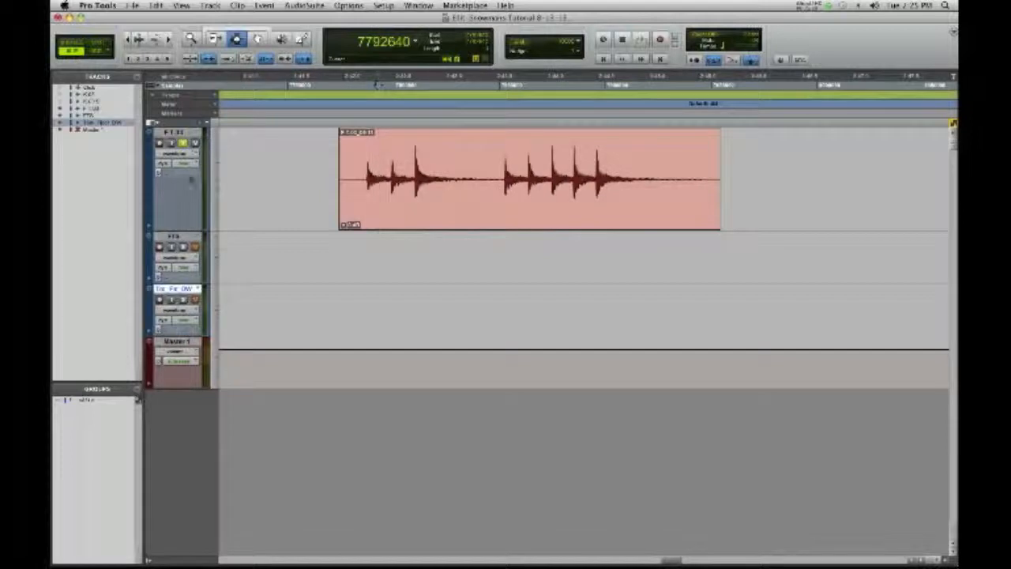
click(179, 236)
drag(179, 237, 190, 128)
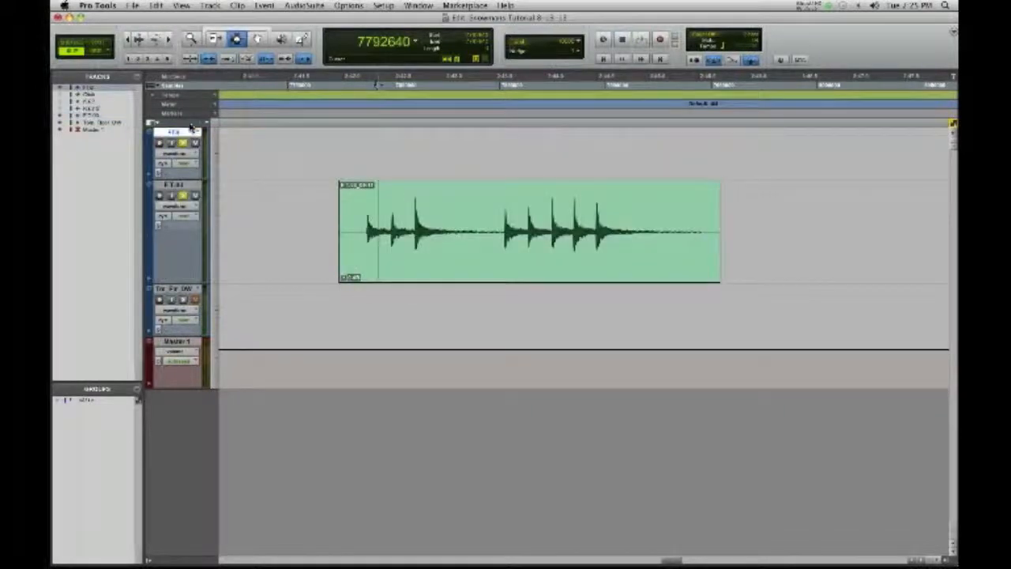
scroll(407, 221, right, 3)
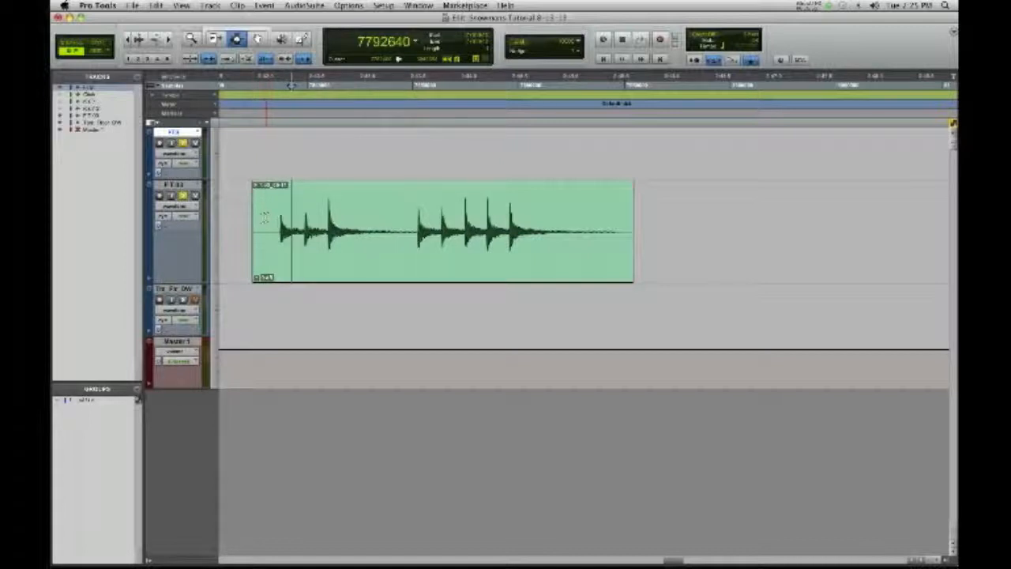
click(267, 202)
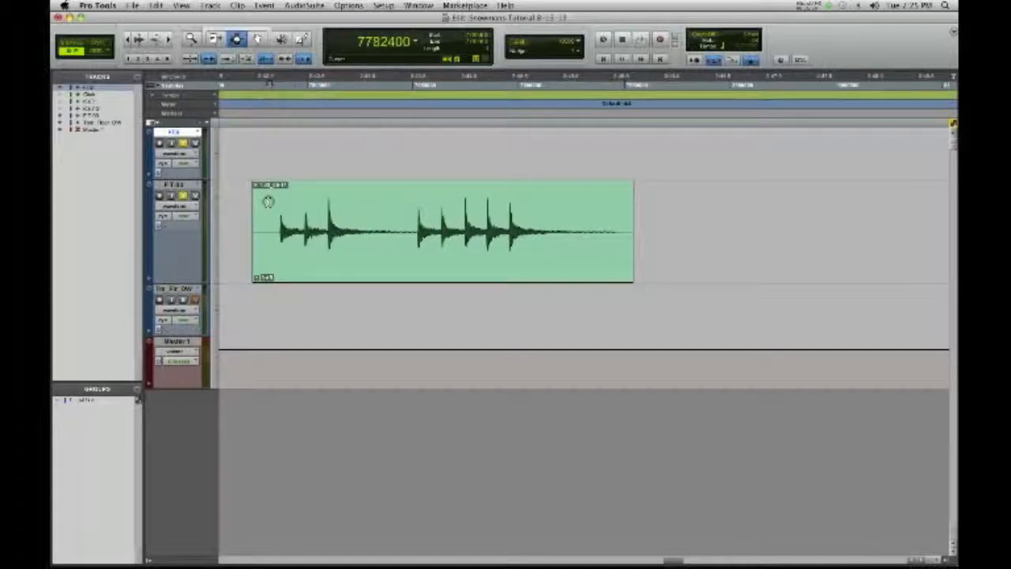
click(271, 159)
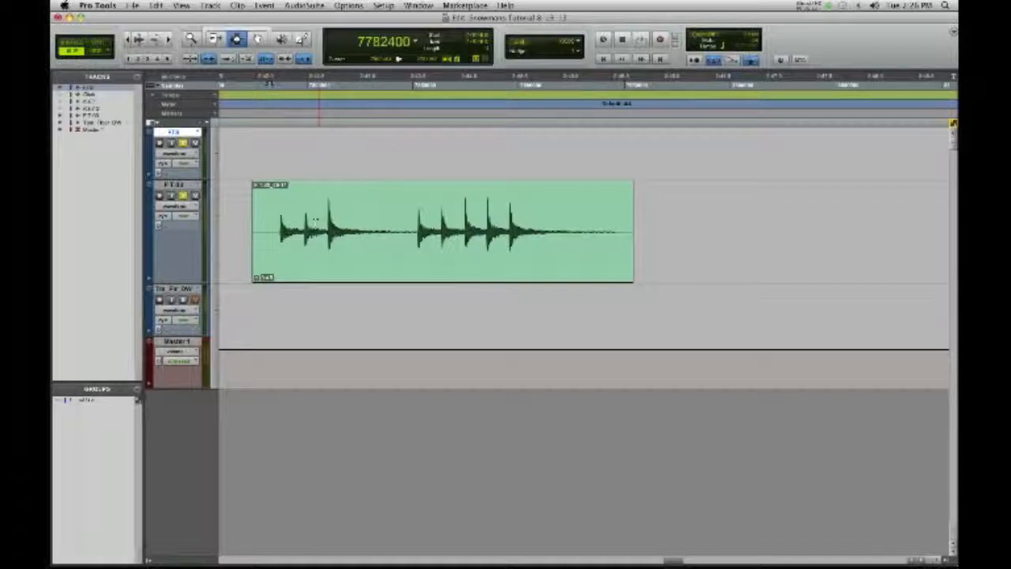
click(280, 206)
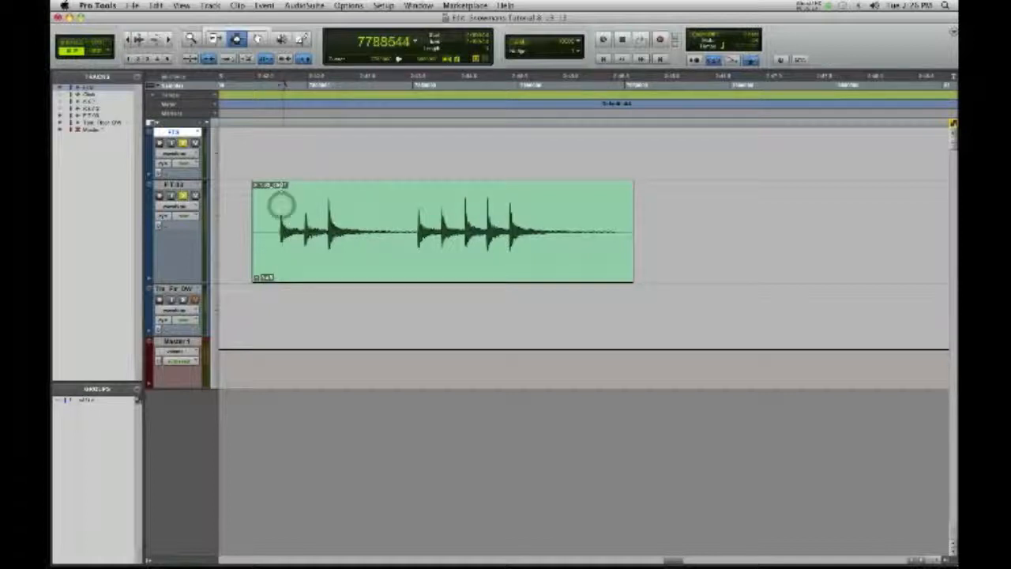
click(284, 156)
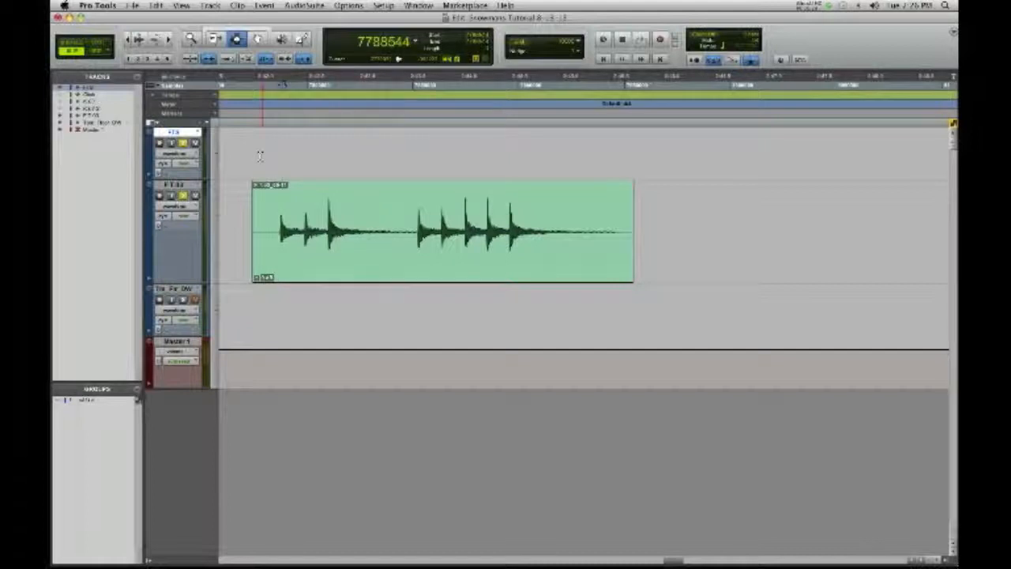
Step: Paste the DW floor tom sample on the FTS track at sample 7787513, aligned with the start of the group's first recorded hit
click(272, 229)
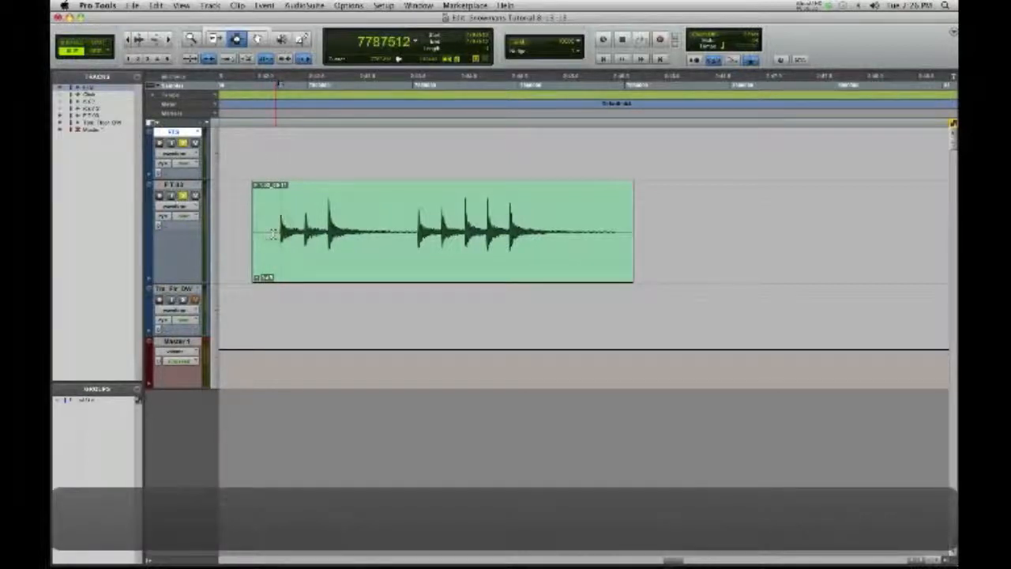
key(t)
key(t)
key(t)
key(t)
key(t)
key(t)
key(t)
key(t)
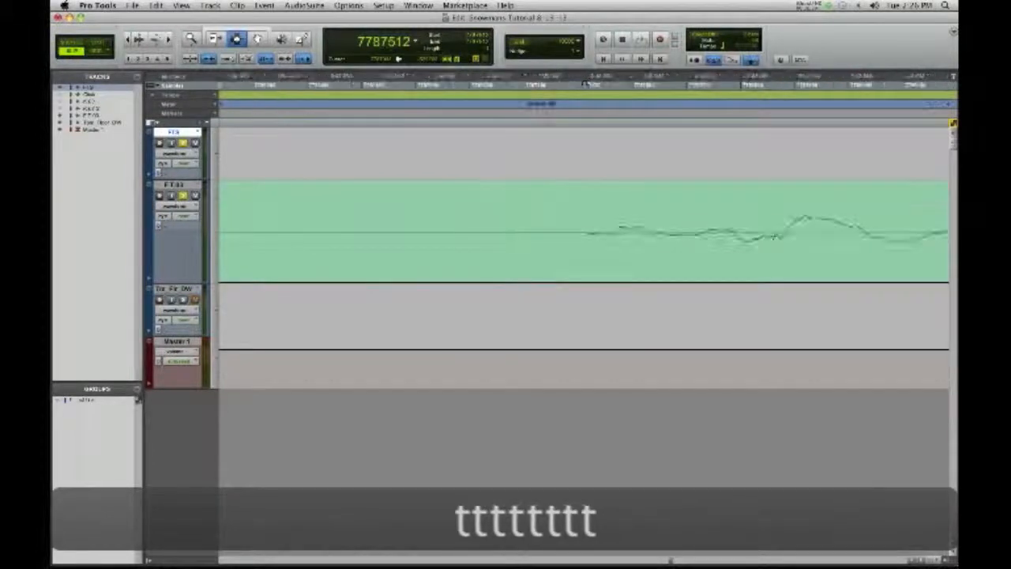
key(t)
key(t)
key(t)
key(t)
key(t)
key(t)
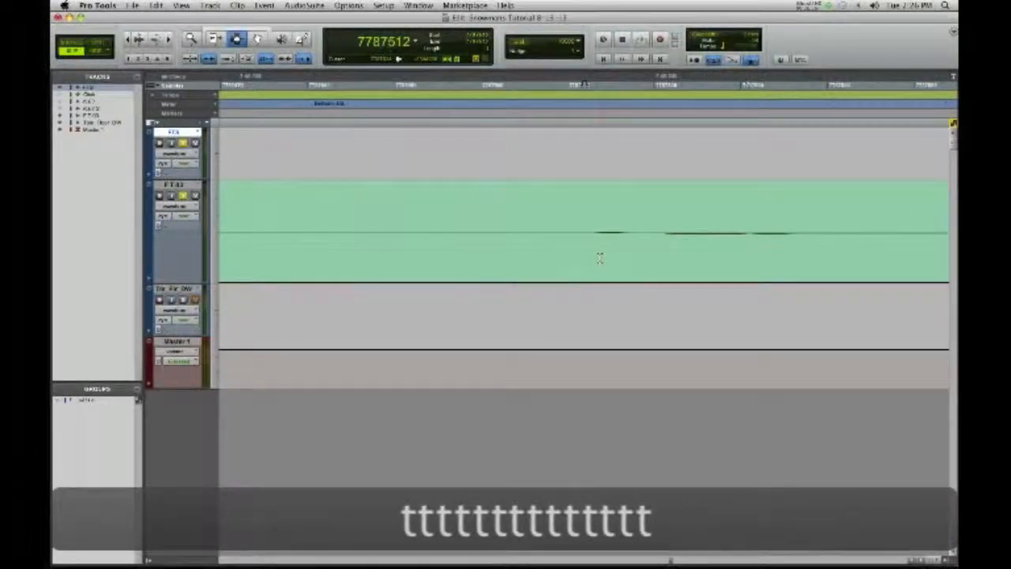
click(591, 233)
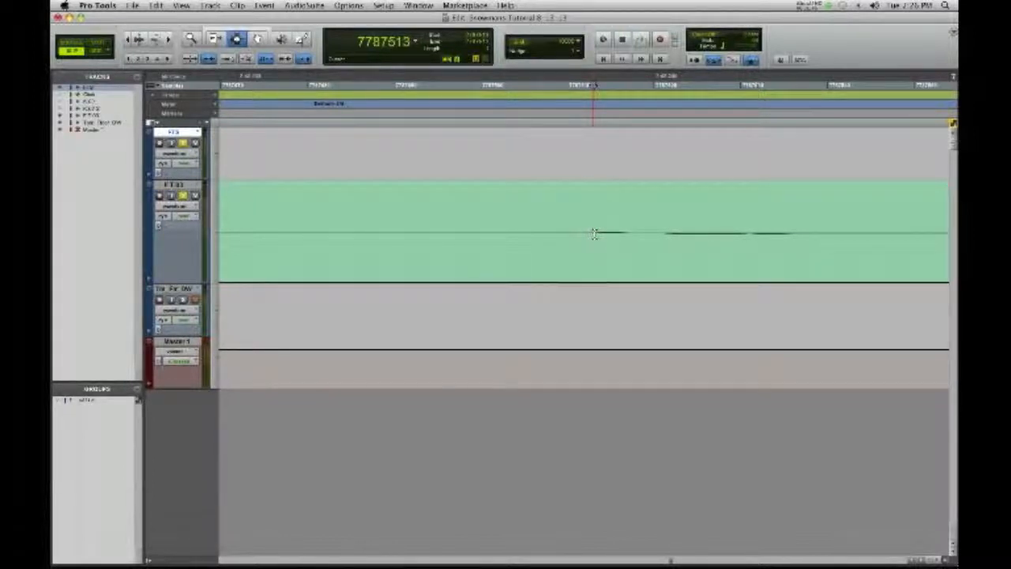
key(space)
click(592, 162)
key(super+v)
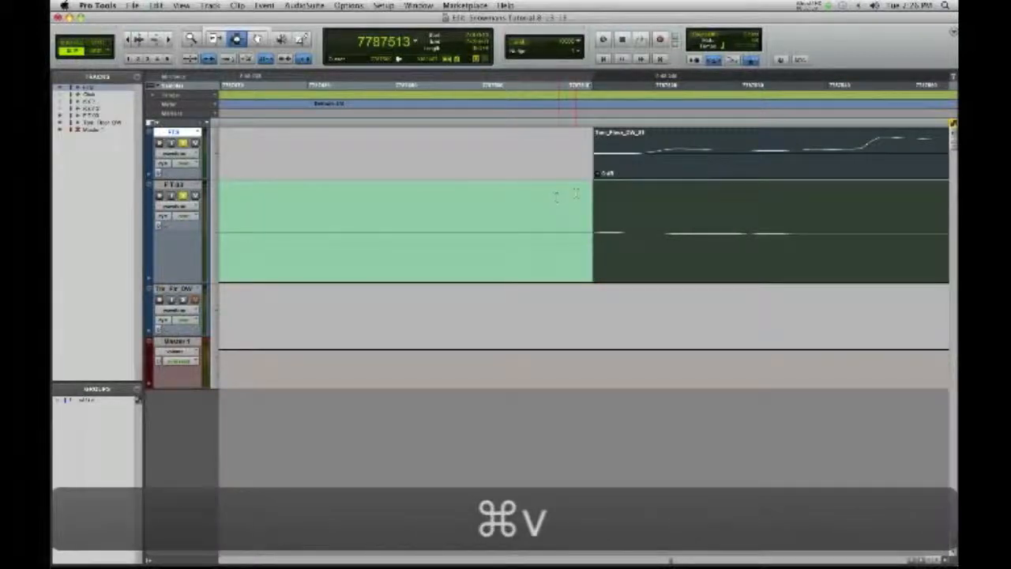
Step: Paste the DW floor tom sample on the FTS track at sample 7799140, at the start of the second recorded hit
key(r)
key(r)
key(r)
key(r)
key(r)
key(r)
key(r)
key(r)
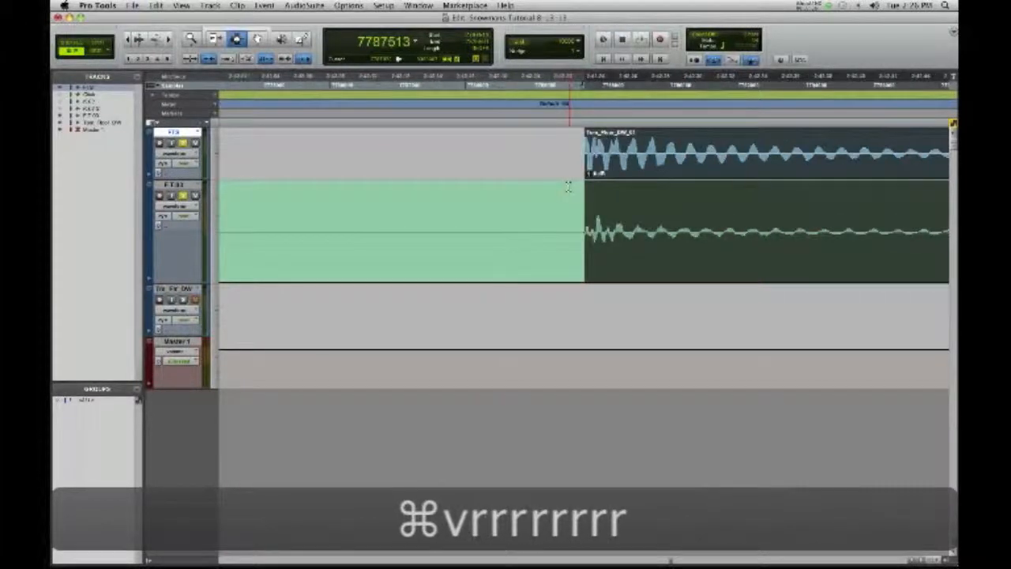
key(r)
key(r)
key(r)
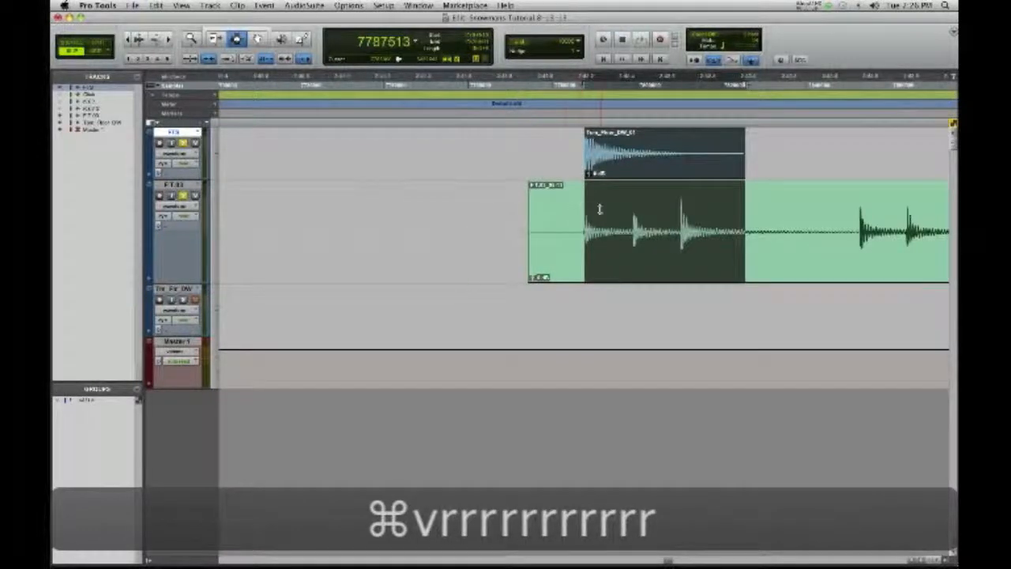
scroll(582, 208, right, 6)
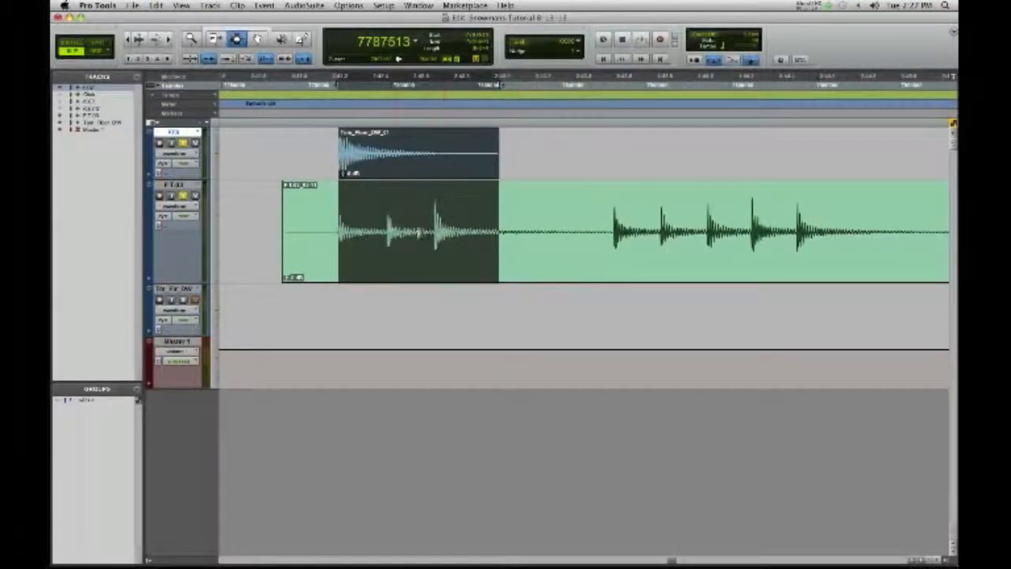
click(387, 232)
key(t)
key(t)
key(t)
key(t)
key(t)
key(t)
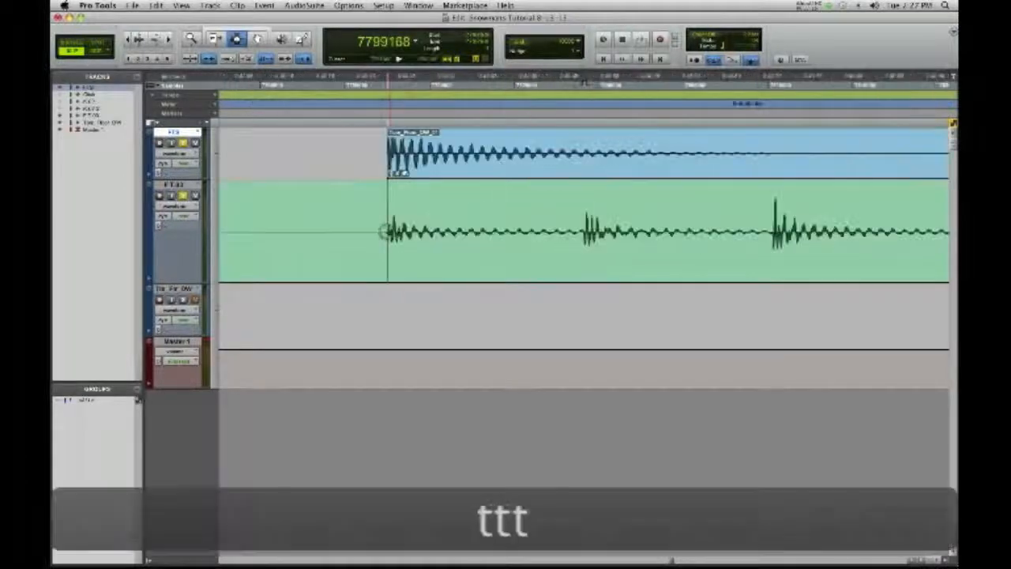
key(t)
key(t)
key(t)
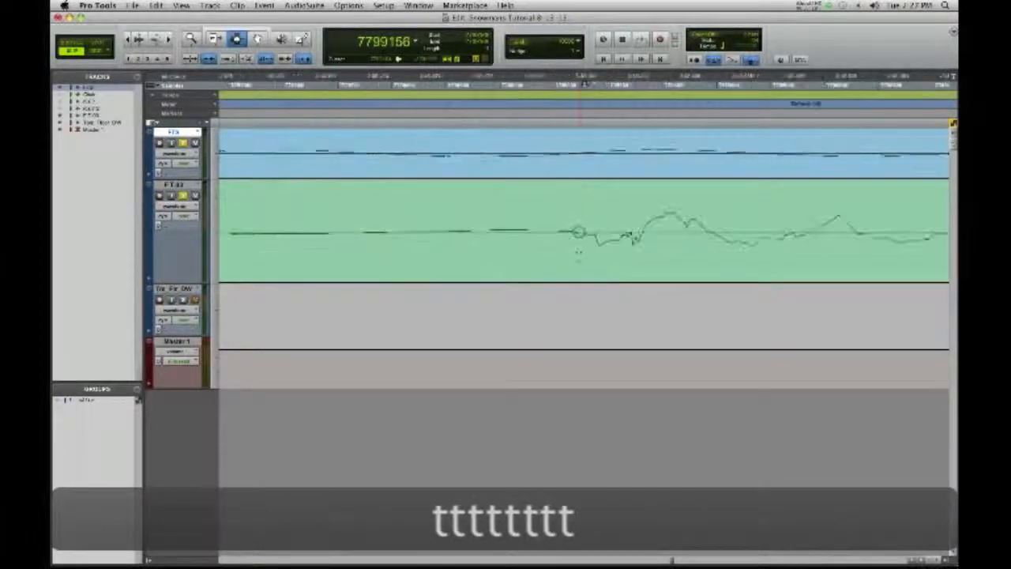
click(579, 232)
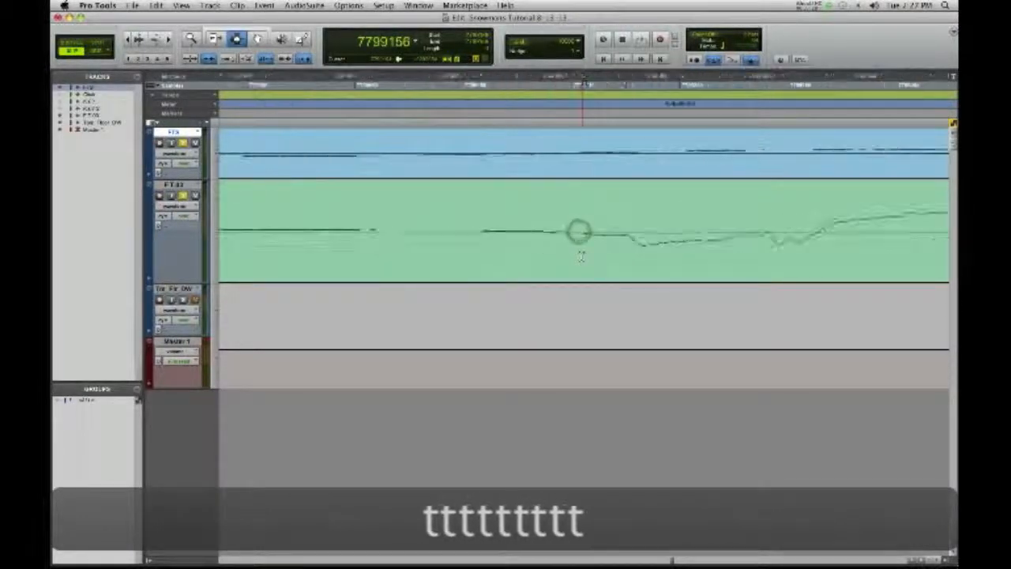
key(t)
click(547, 230)
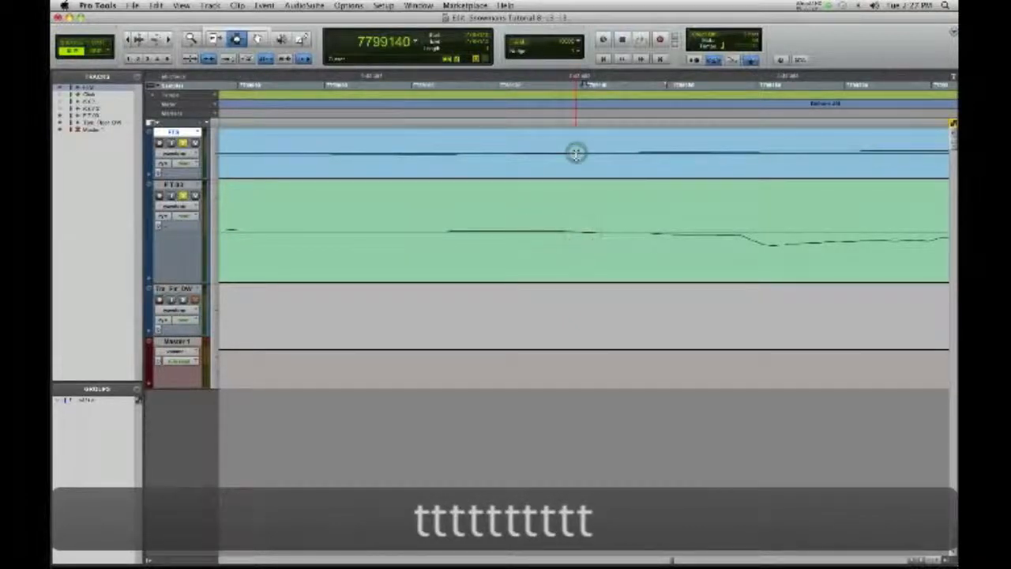
key(super+v)
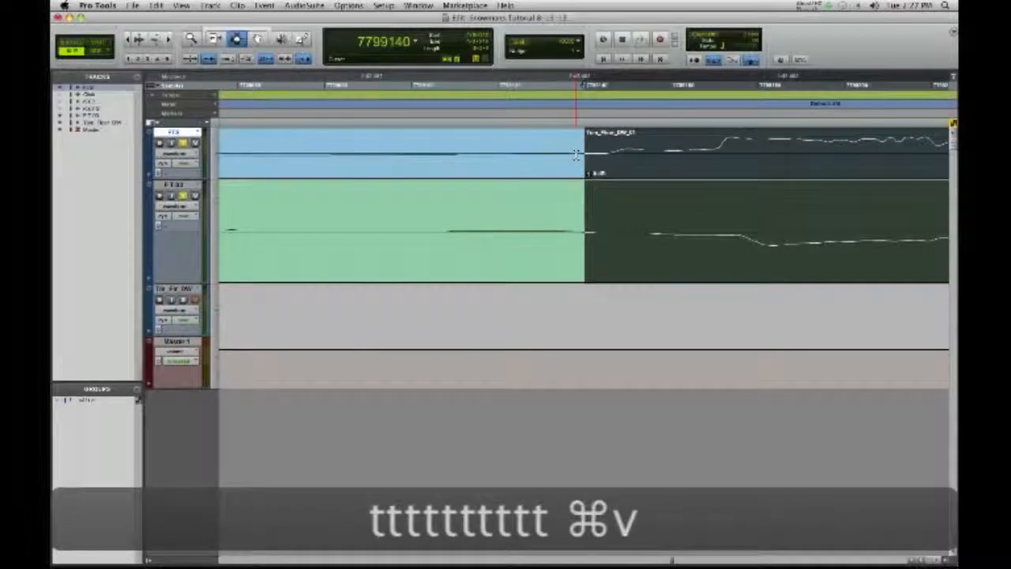
Step: Paste the DW floor tom sample on the FTS track at sample 7810023 for the third recorded hit
key(r)
key(r)
key(r)
key(r)
key(r)
key(r)
key(r)
key(r)
key(r)
key(r)
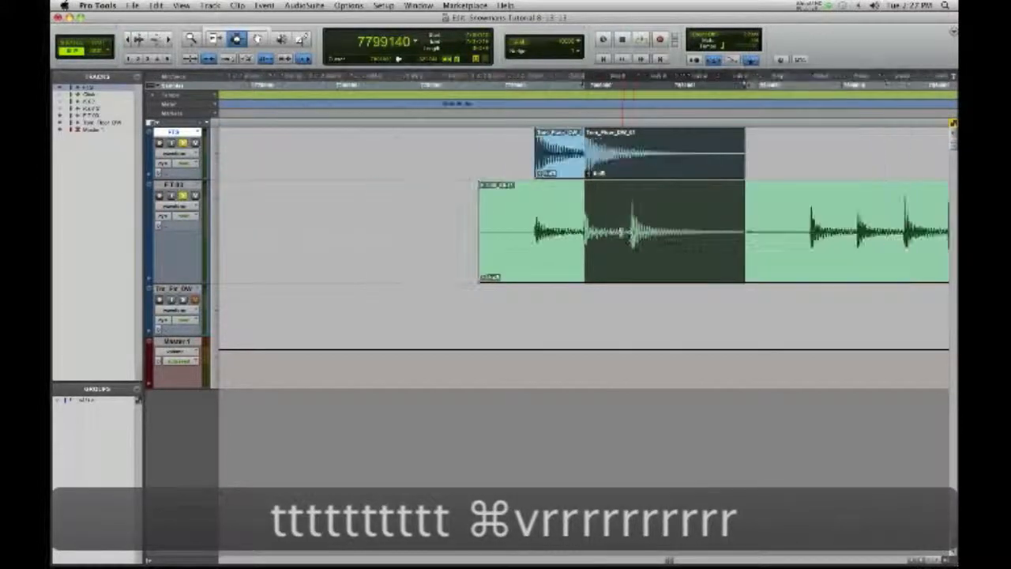
key(t)
key(t)
key(t)
key(t)
key(t)
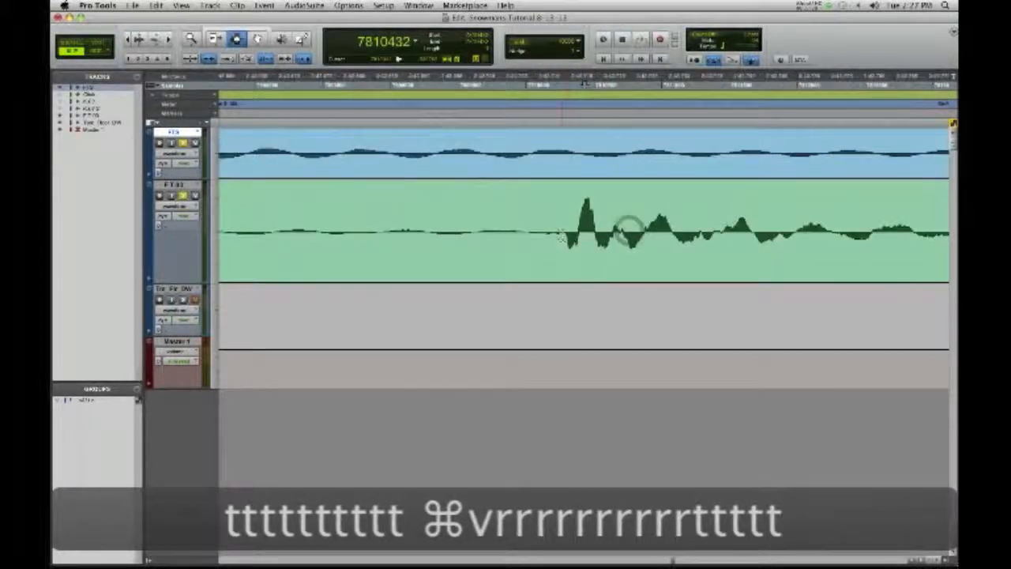
key(t)
key(t)
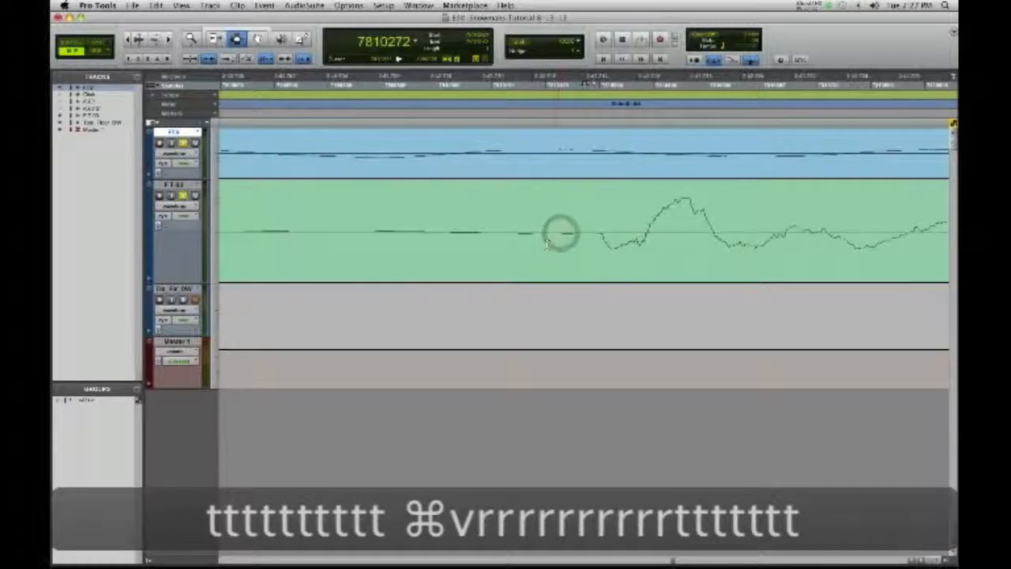
click(449, 233)
key(t)
key(t)
click(573, 231)
click(574, 152)
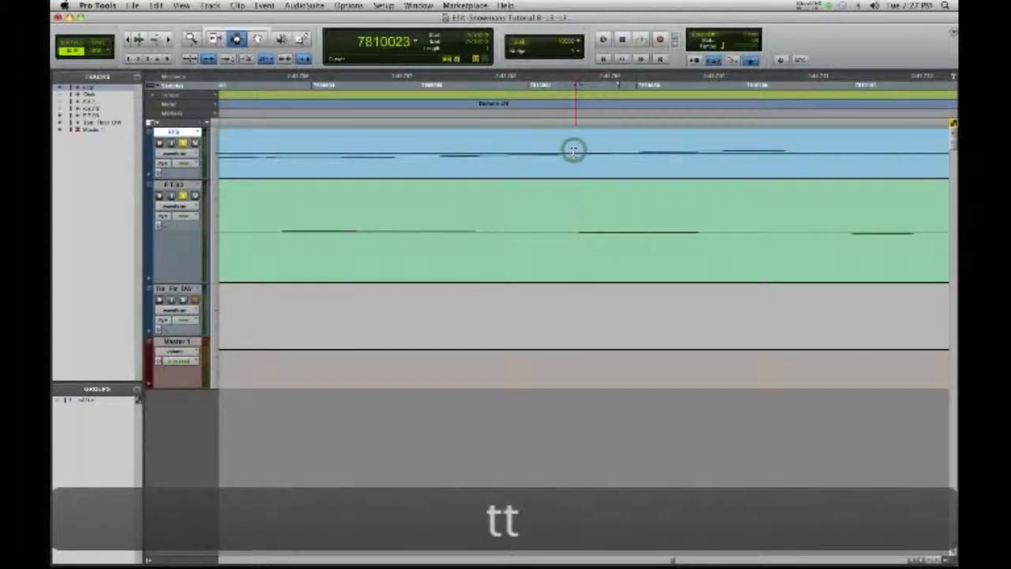
key(super+v)
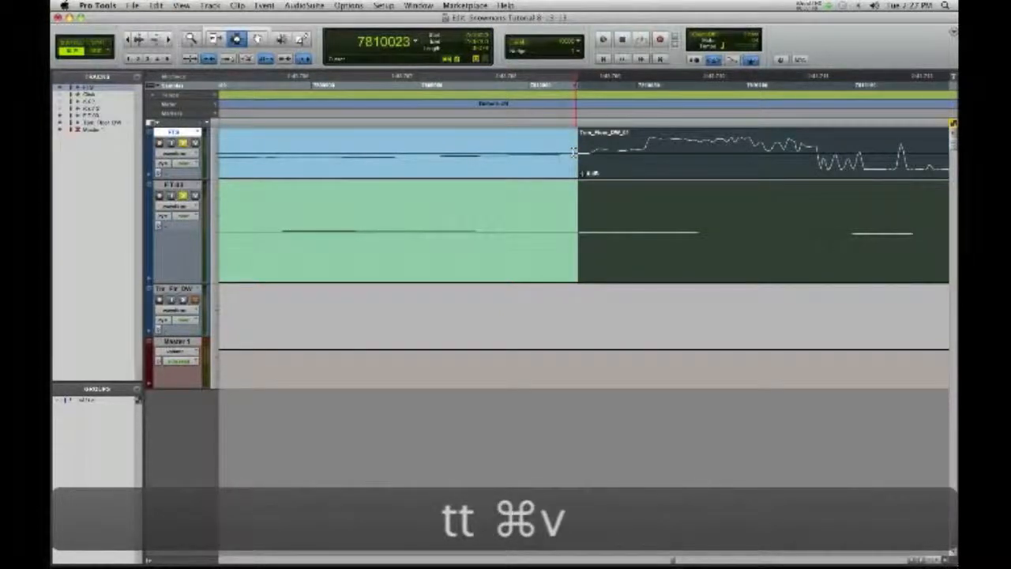
Step: Paste the DW floor tom sample on the FTS track at sample 7852670, where the fourth recorded hit begins after the gap
key(r)
key(r)
key(r)
key(r)
key(r)
key(r)
key(r)
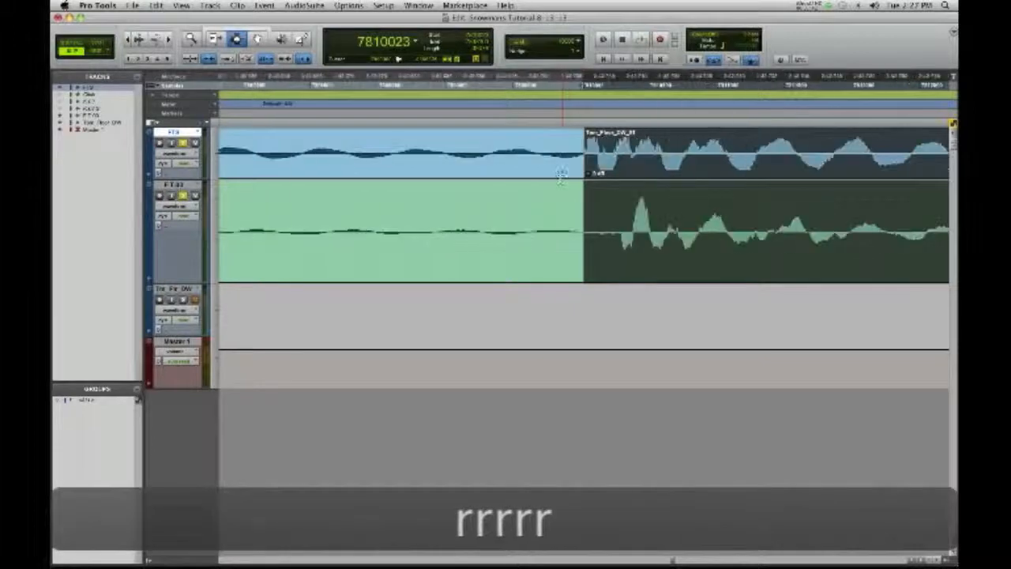
key(r)
key(r)
key(r)
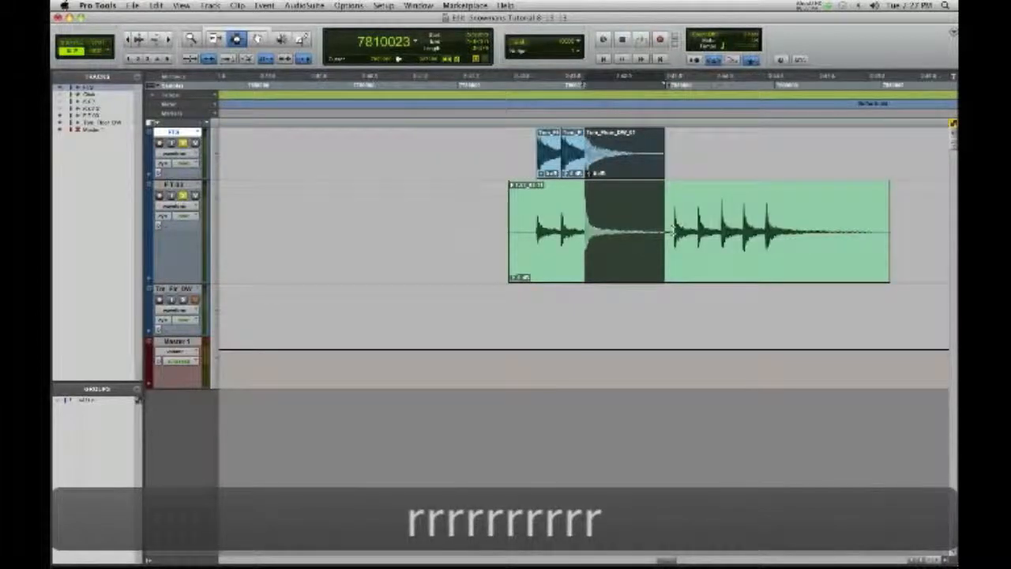
key(t)
key(t)
key(t)
key(t)
key(t)
key(t)
key(t)
key(t)
key(t)
key(t)
click(612, 233)
click(611, 163)
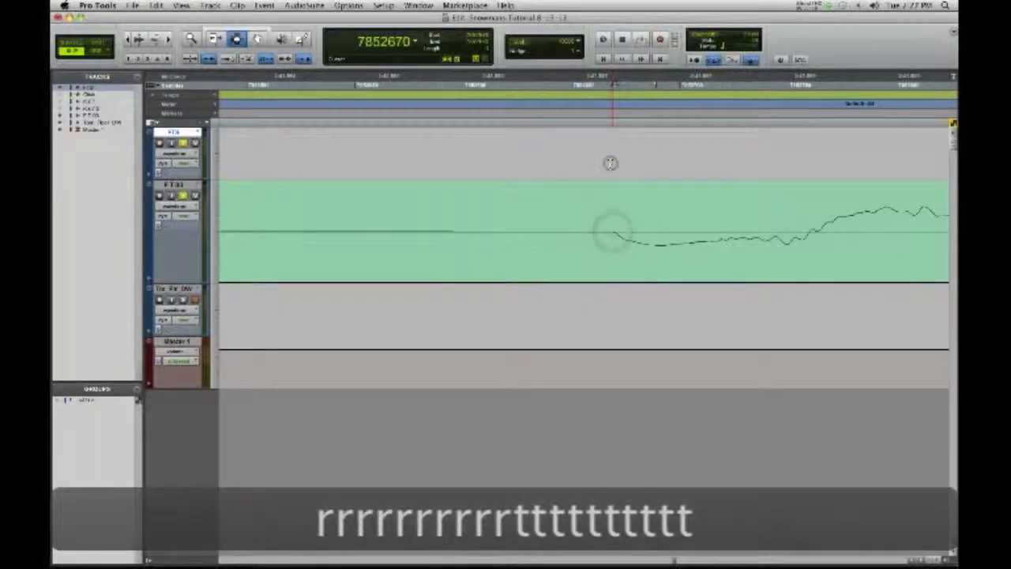
key(super+v)
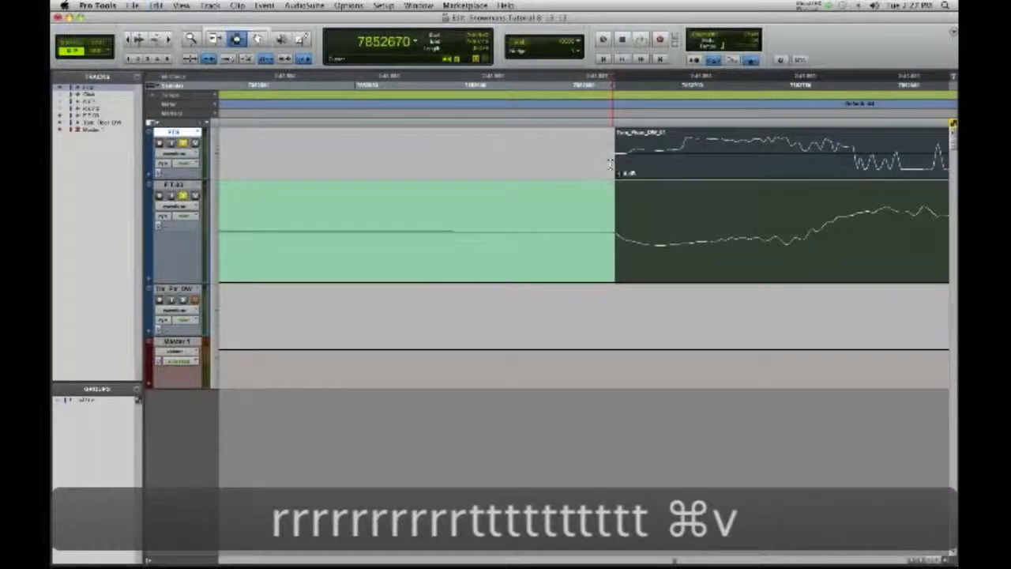
Step: Paste the DW floor tom sample on the FTS track at sample 7863512 for the fifth recorded hit
key(r)
key(r)
key(r)
key(r)
key(r)
key(r)
key(r)
key(r)
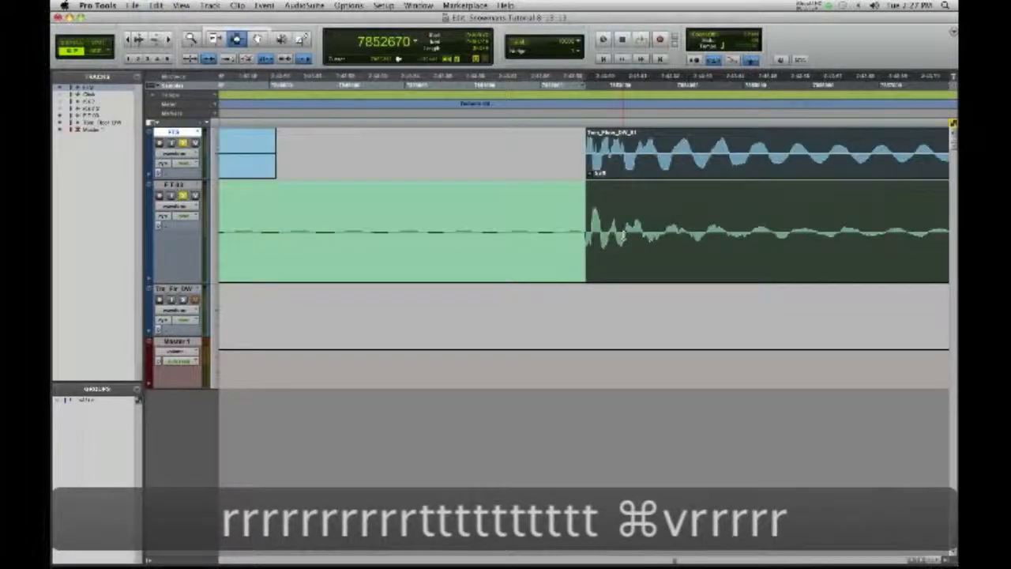
click(625, 230)
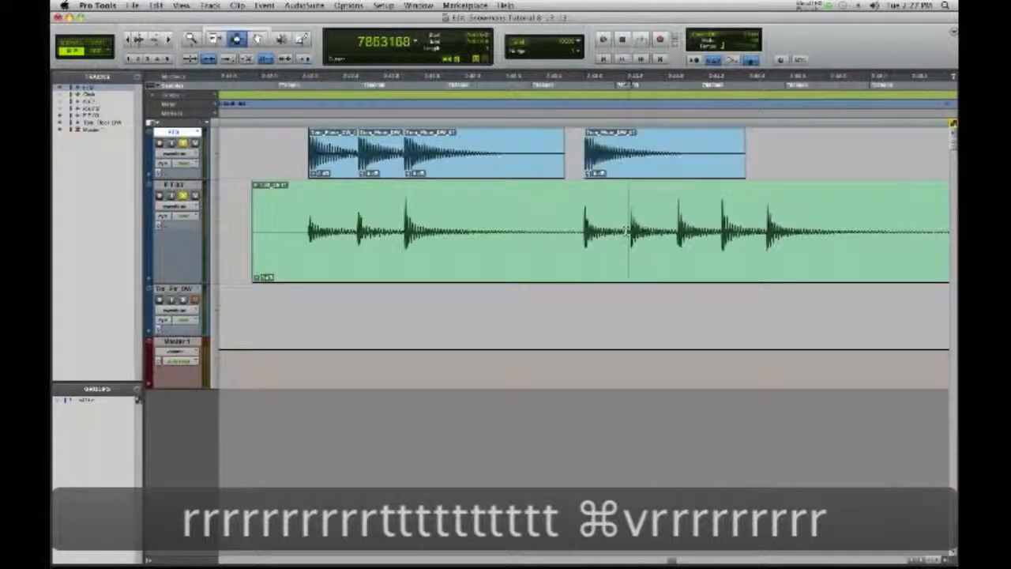
key(t)
key(t)
key(t)
key(t)
key(t)
click(633, 230)
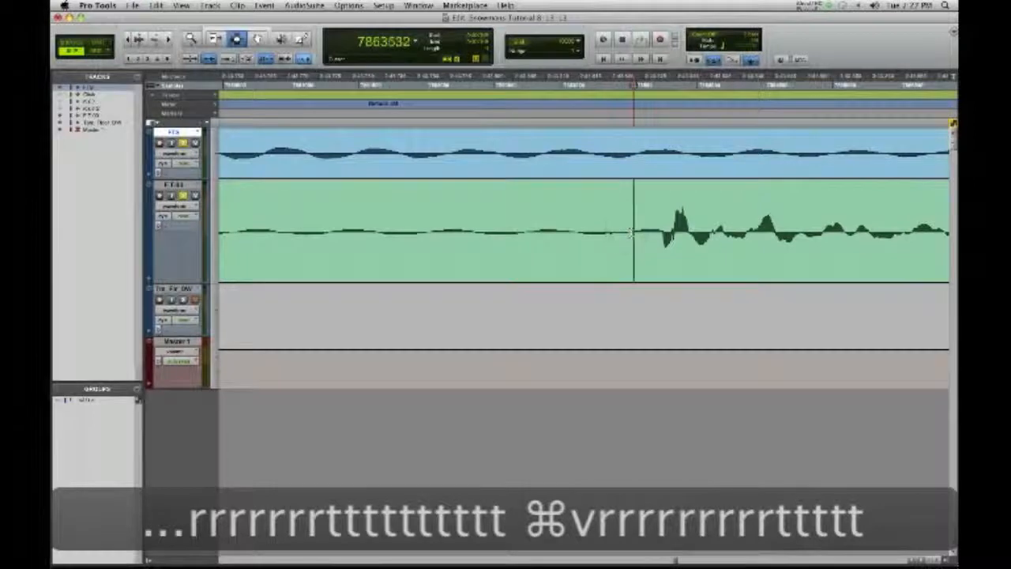
key(t)
key(t)
key(t)
key(r)
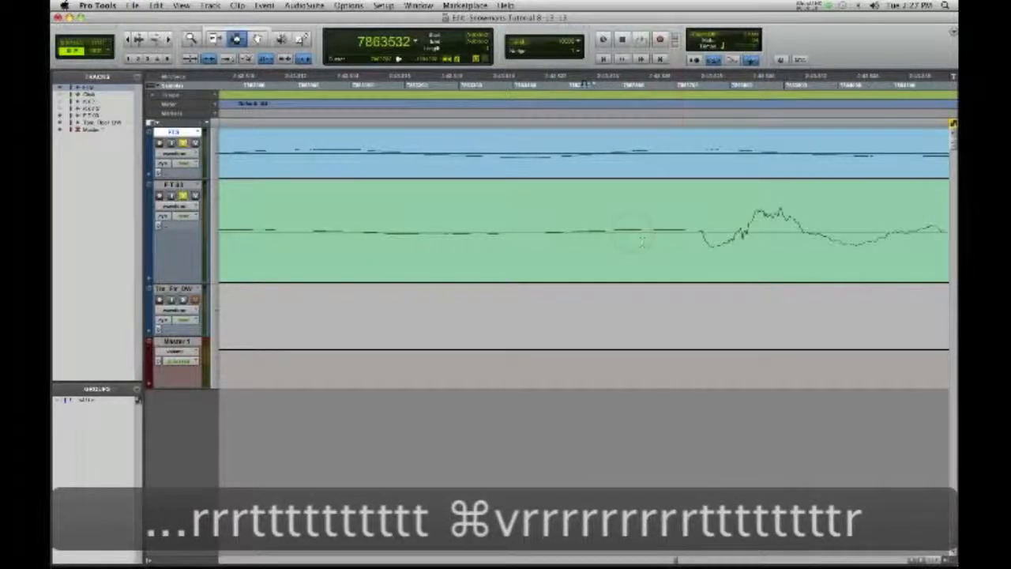
click(571, 232)
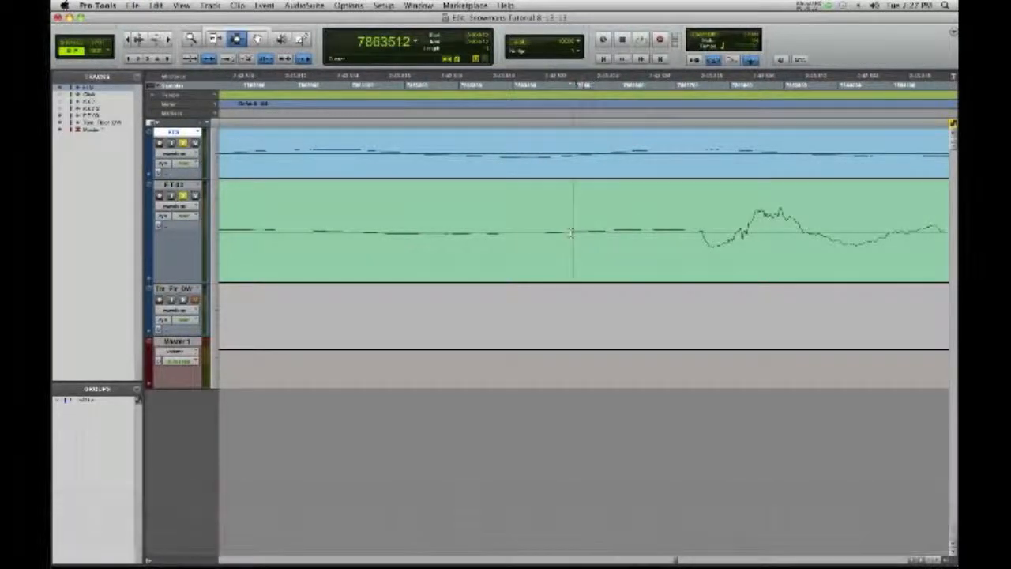
click(573, 167)
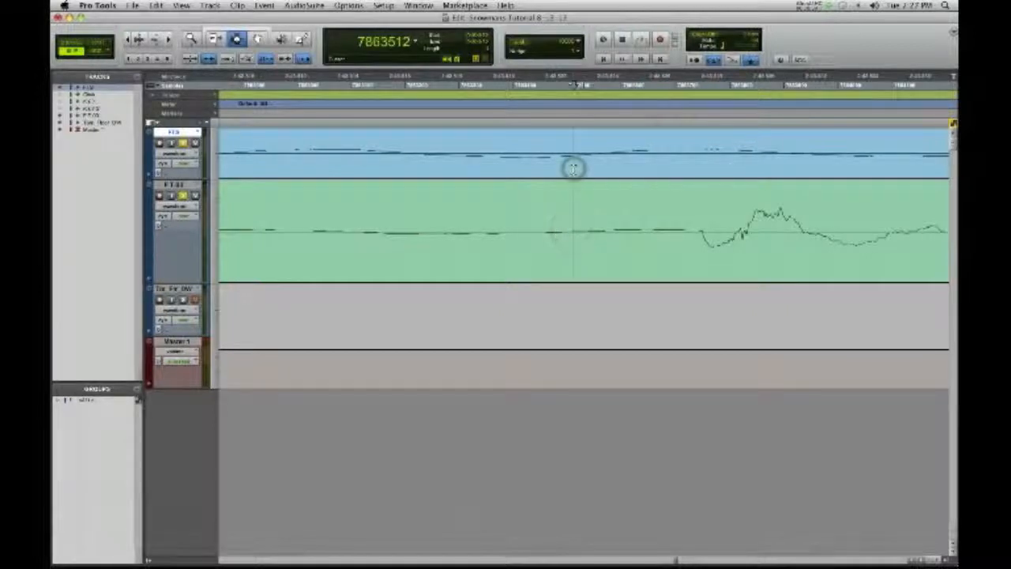
key(super+v)
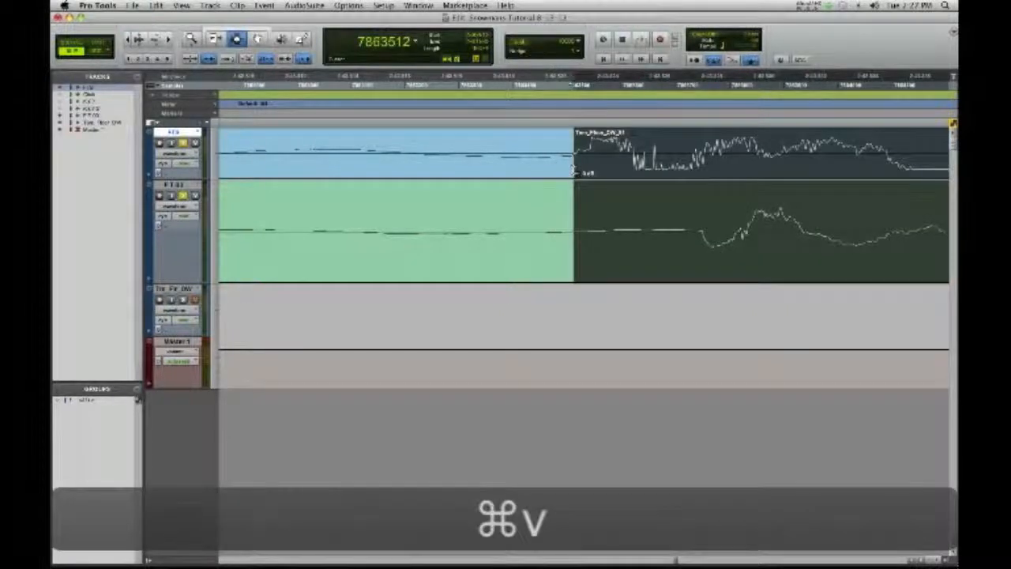
Step: Paste the DW floor tom sample on the FTS track at sample 7874711 for the sixth recorded hit
key(r)
key(r)
key(r)
key(r)
key(r)
key(r)
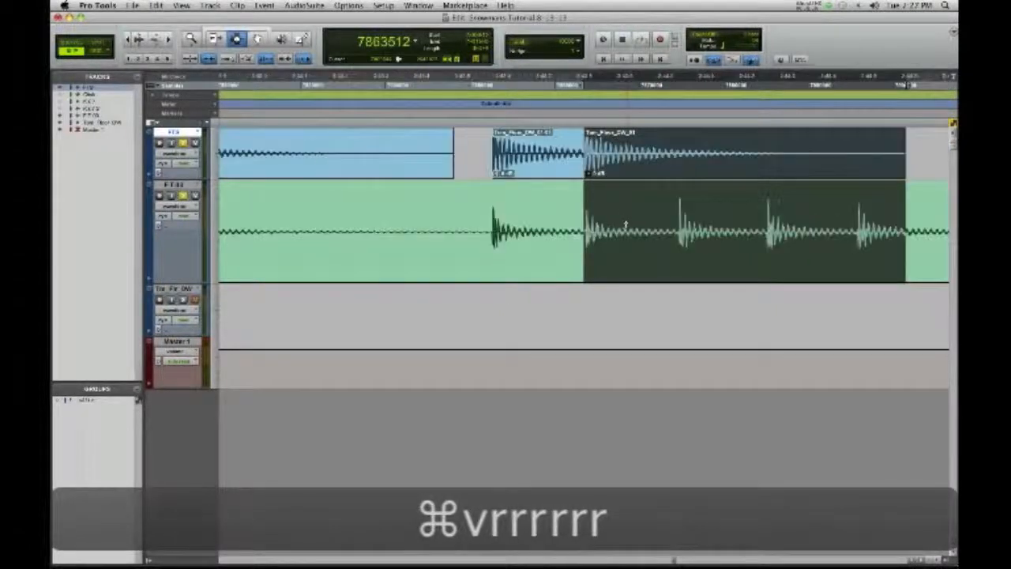
key(t)
key(t)
key(t)
key(t)
key(t)
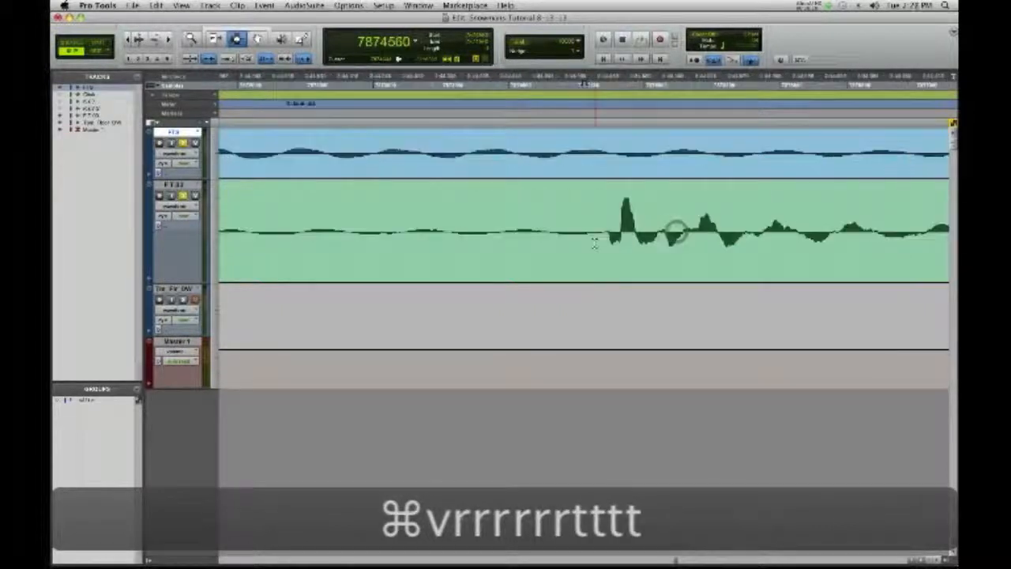
key(t)
key(t)
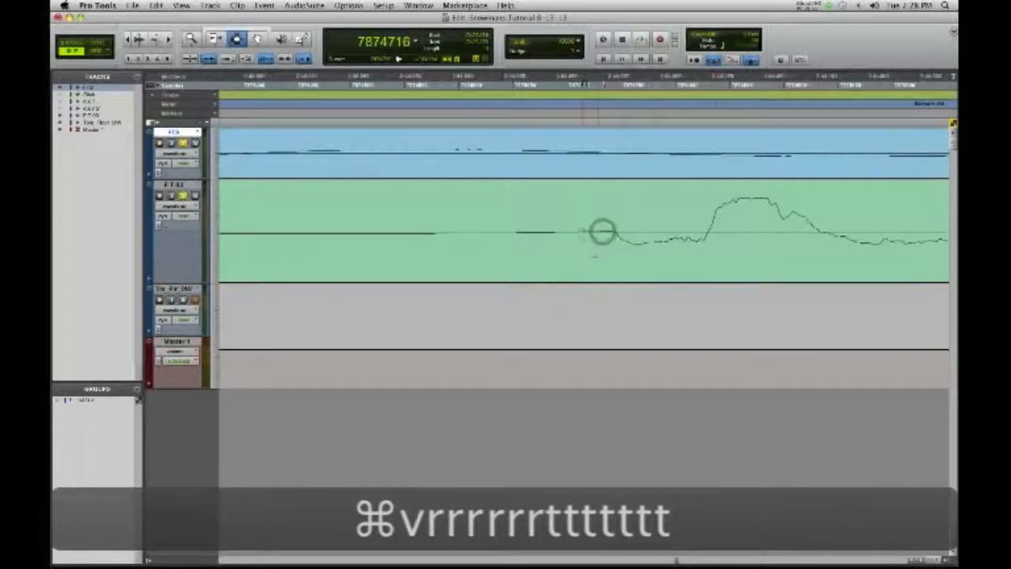
click(577, 230)
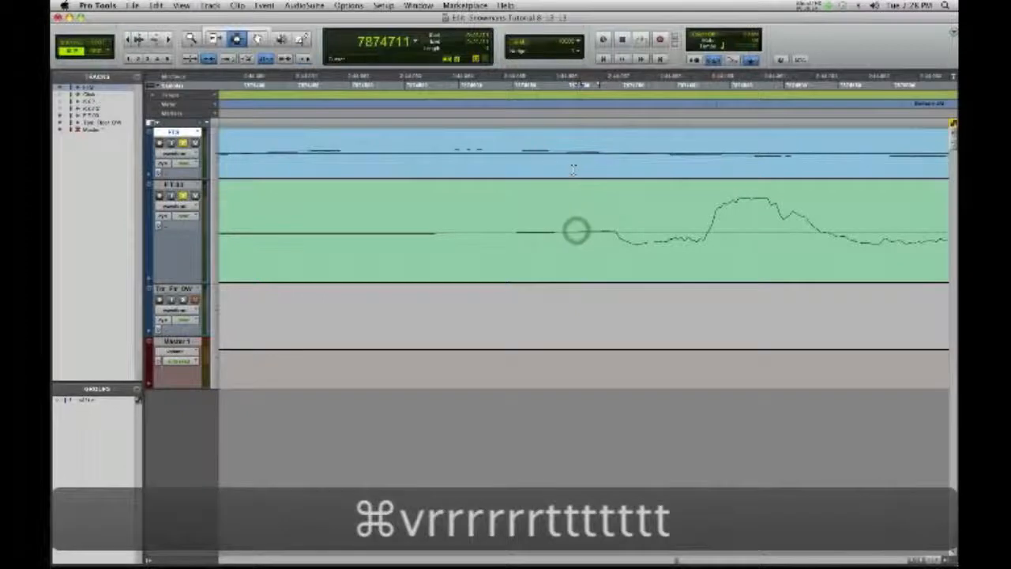
click(573, 167)
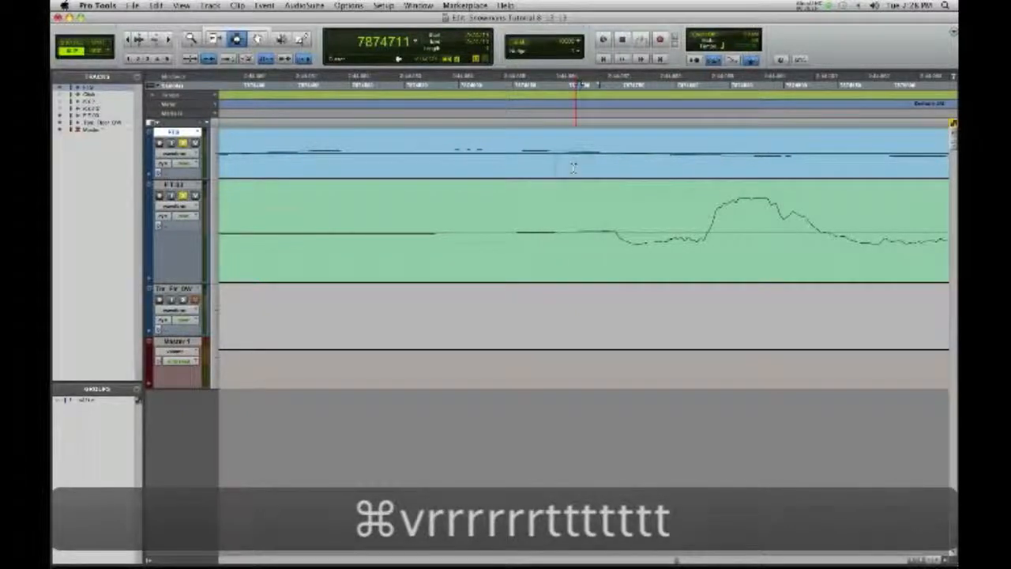
key(cmd+v)
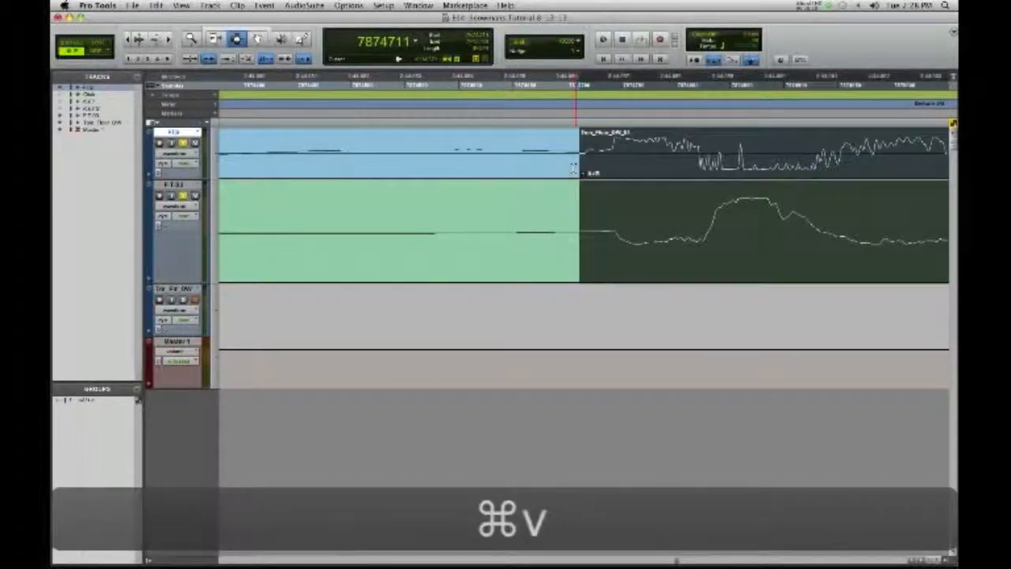
Step: Paste the DW floor tom sample on the FTS track at sample 7884929 for the seventh recorded hit
key(r)
key(r)
key(r)
key(r)
key(r)
key(r)
key(r)
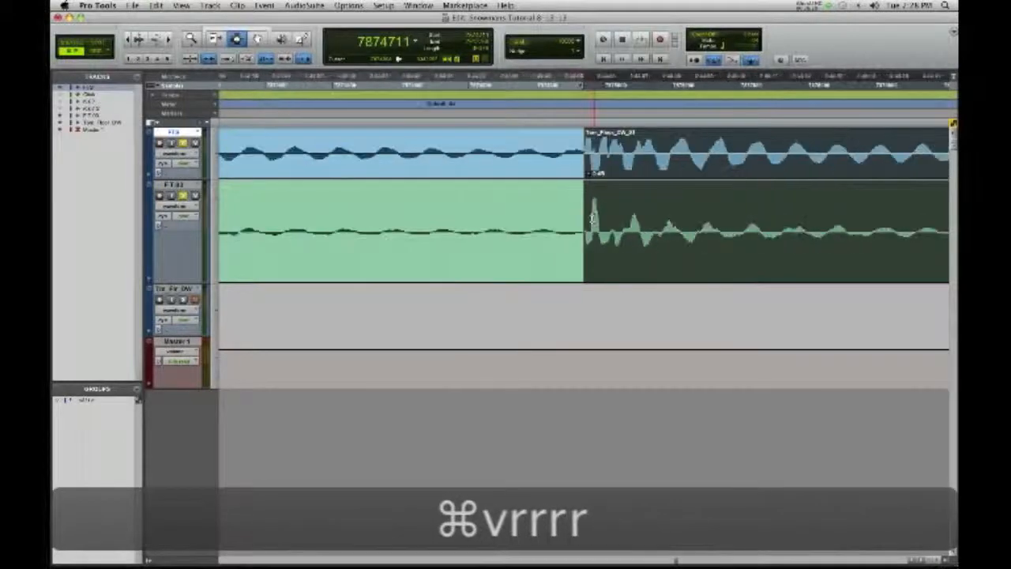
key(r)
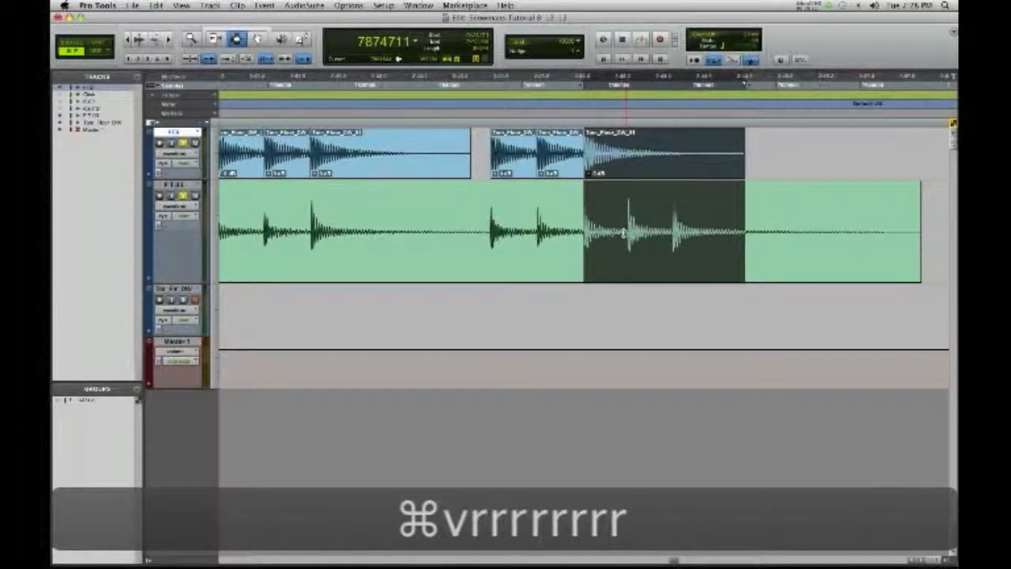
key(t)
key(t)
key(t)
key(t)
key(t)
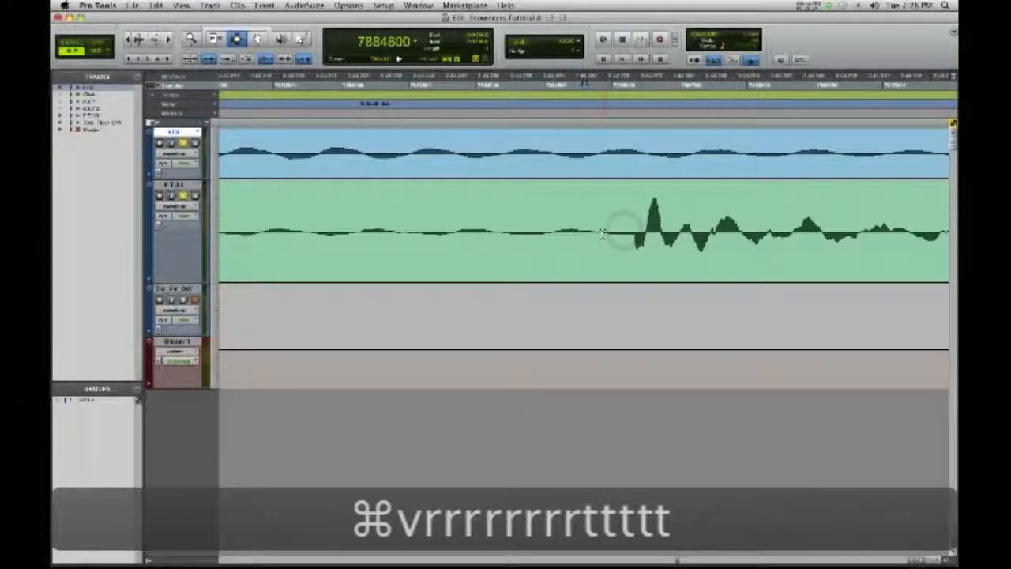
key(t)
key(t)
key(t)
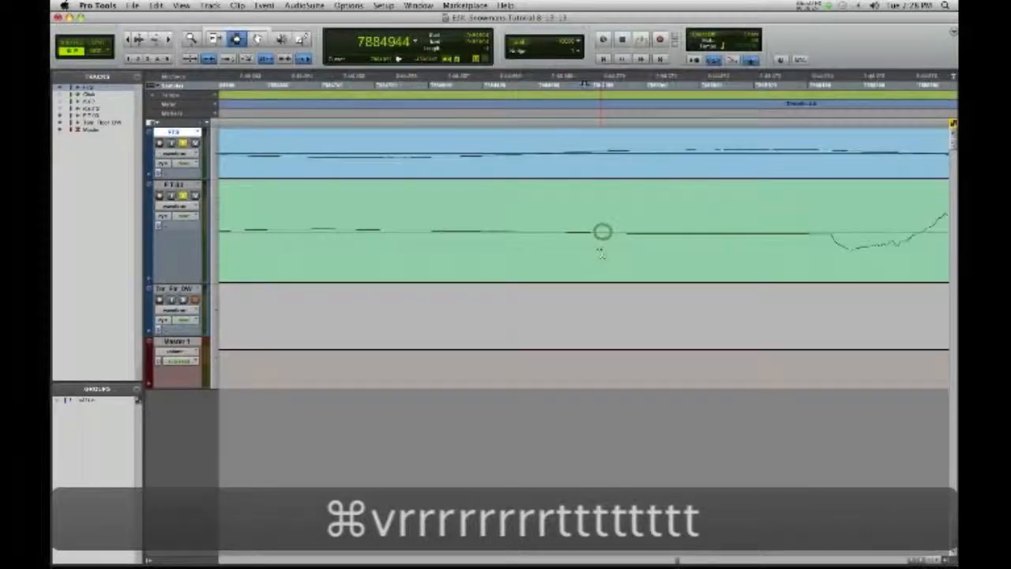
click(566, 230)
click(565, 164)
key(super+v)
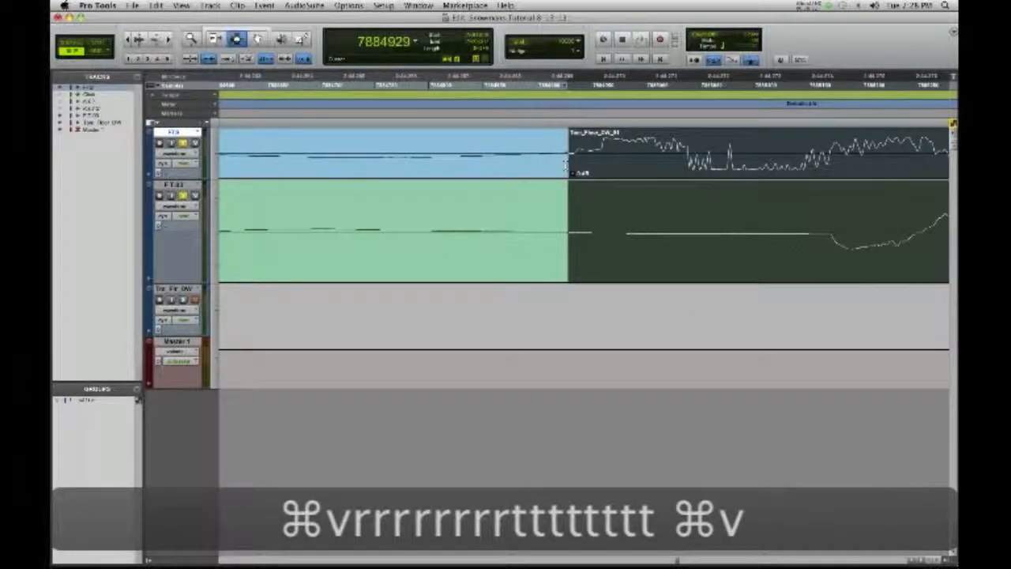
Step: Paste the DW floor tom sample on the FTS track at sample 7895750 for the eighth and last recorded hit
key(r)
key(r)
key(r)
key(r)
key(r)
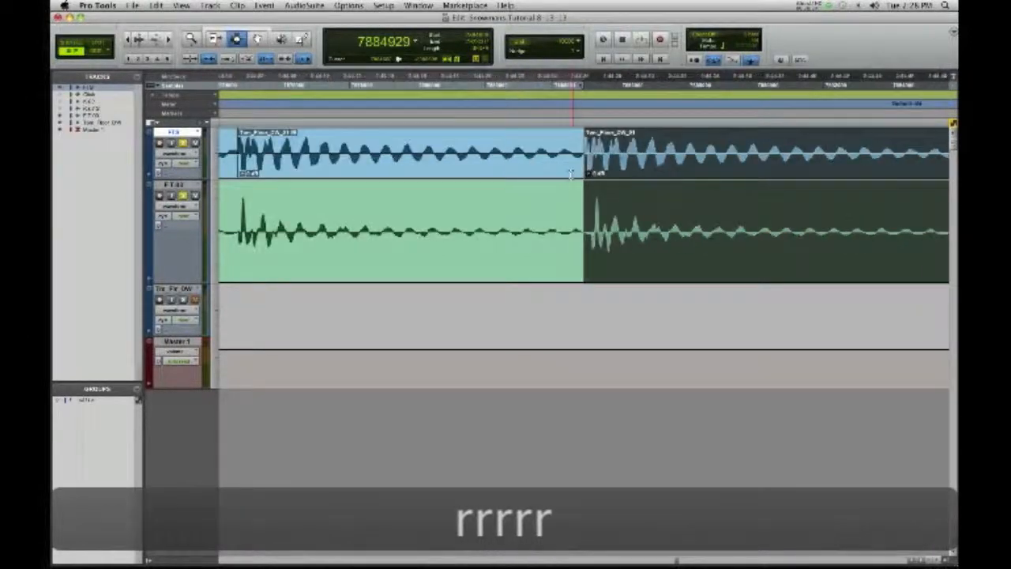
key(r)
key(r)
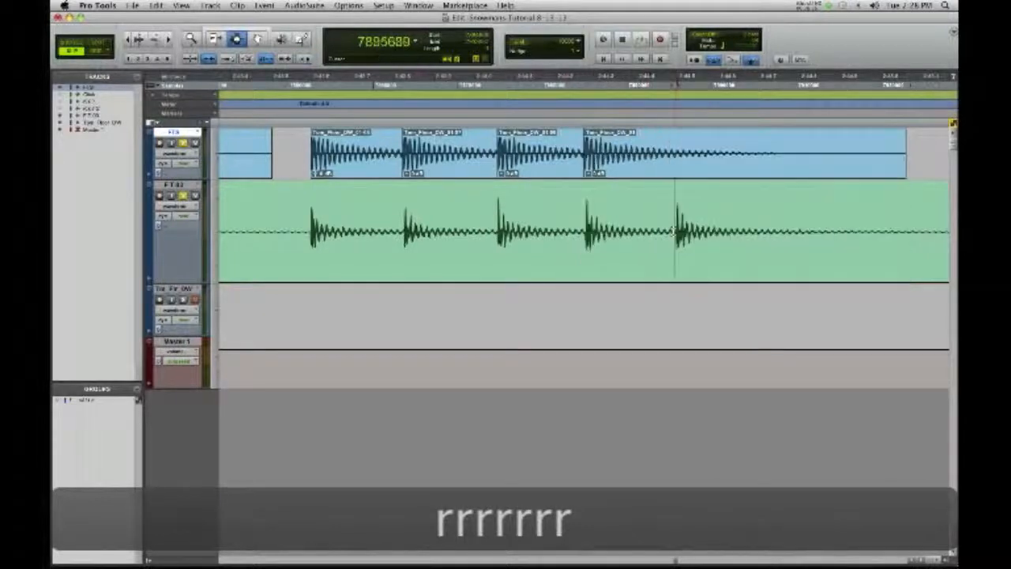
key(t)
key(t)
key(t)
key(t)
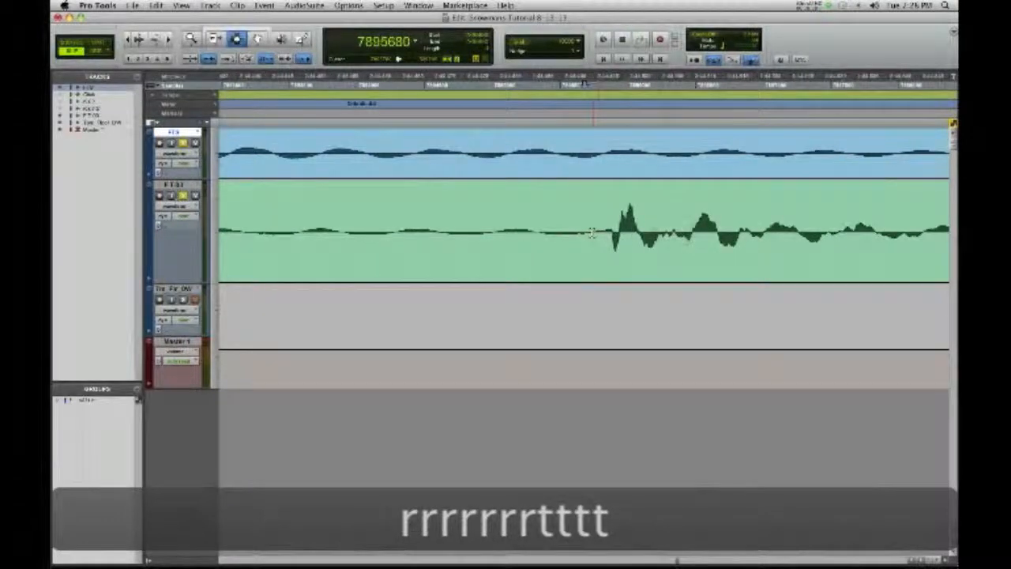
key(t)
key(t)
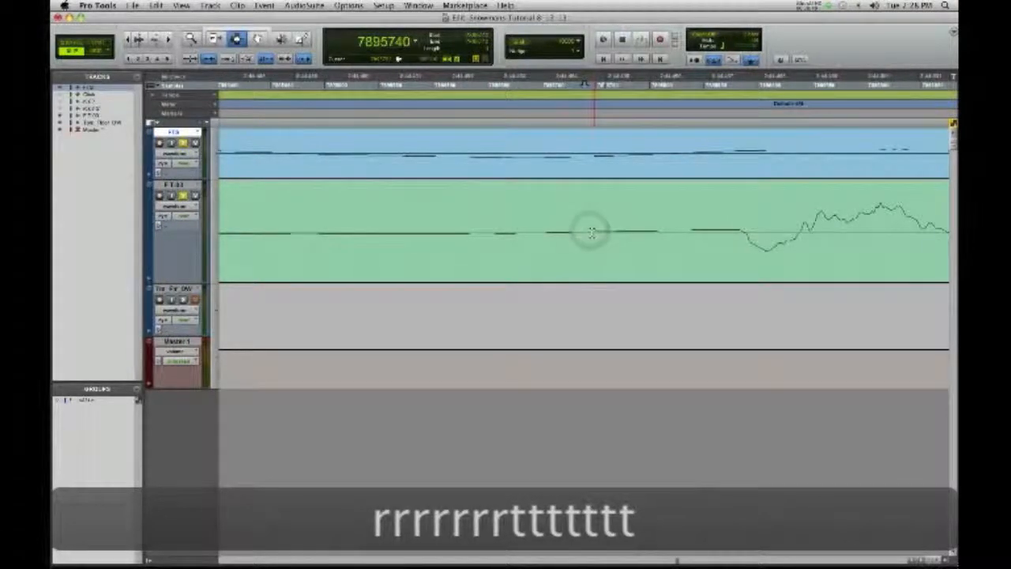
key(t)
drag(585, 232, 580, 157)
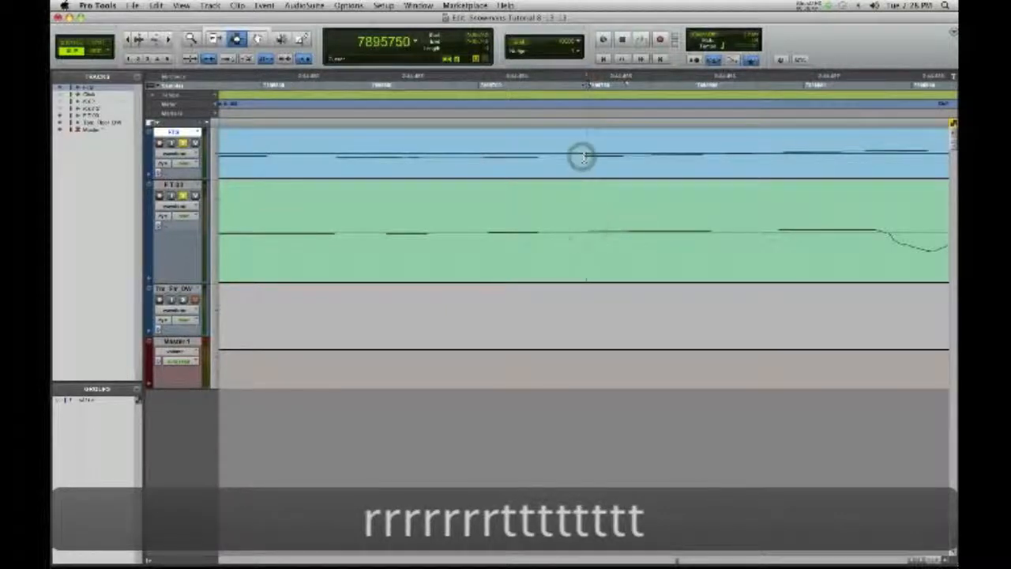
key(super+v)
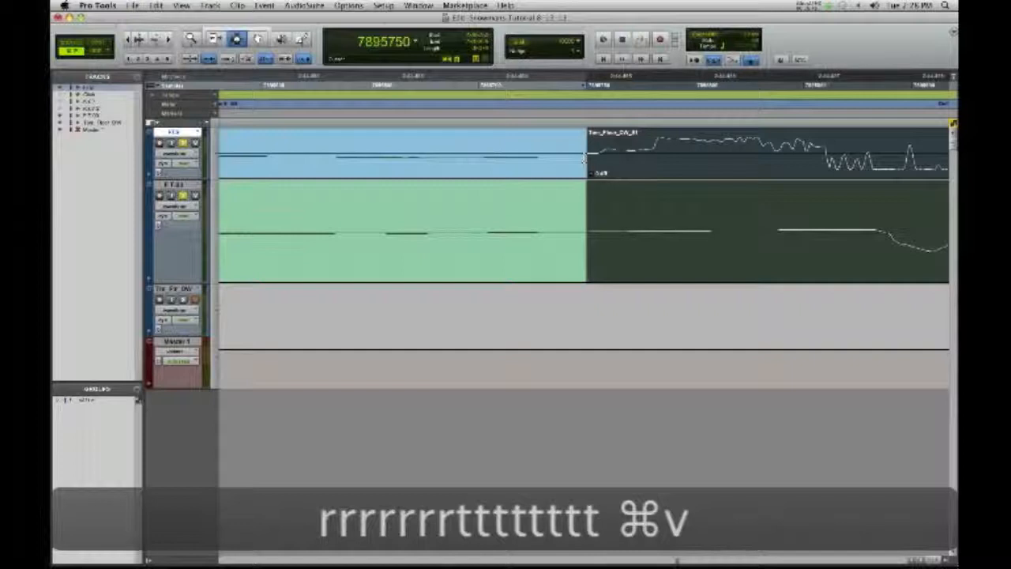
Step: Play back the soloed FTS track from just before the first pasted sample through the last one
key(r)
key(r)
key(r)
key(r)
key(r)
key(r)
key(r)
key(r)
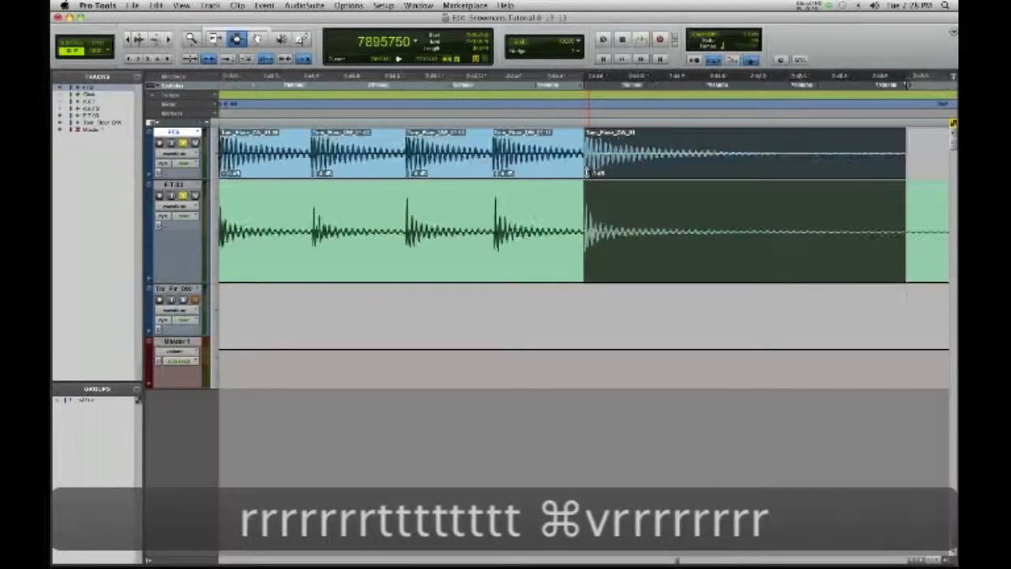
key(r)
key(r)
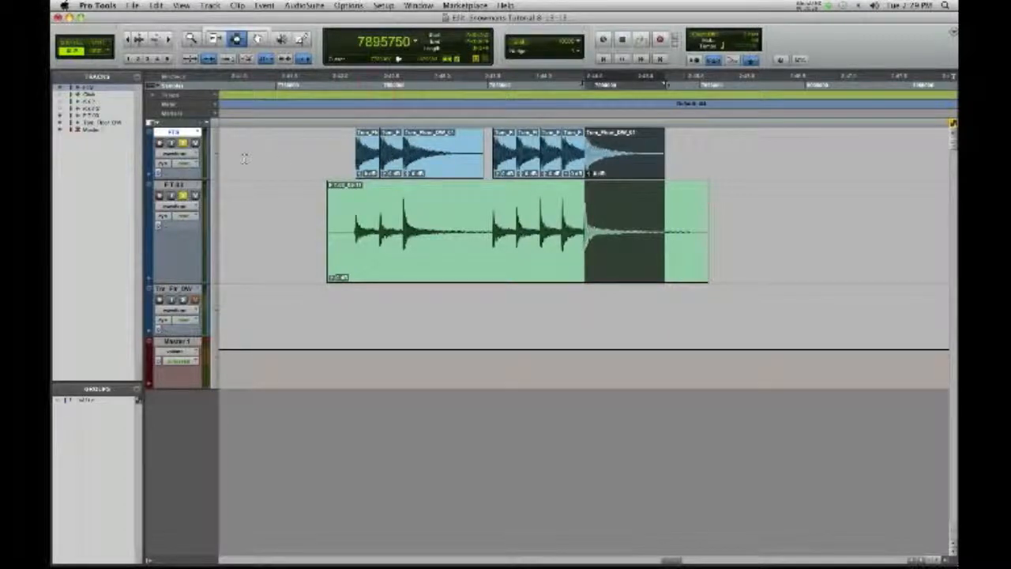
click(351, 158)
key(space)
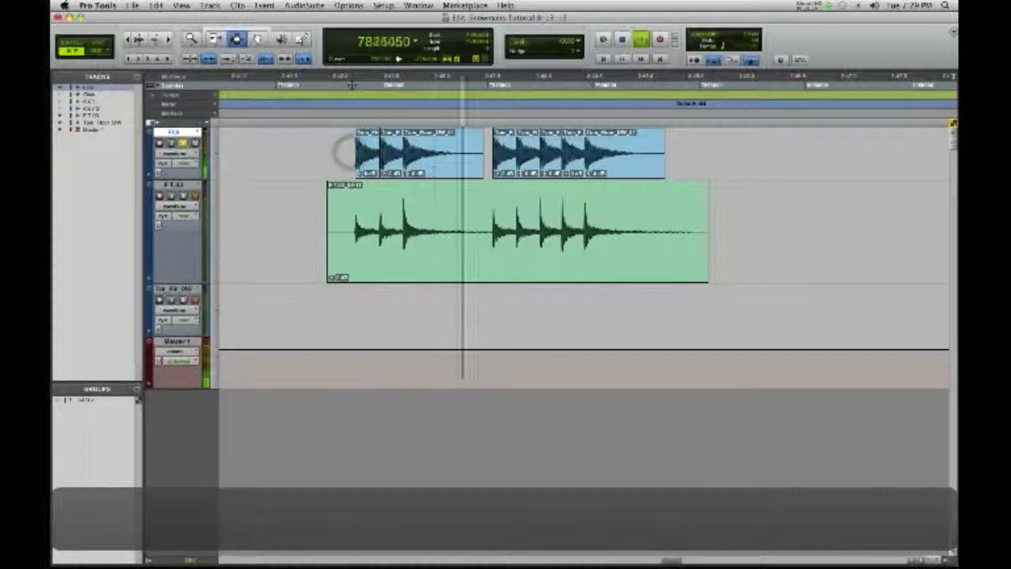
key(space)
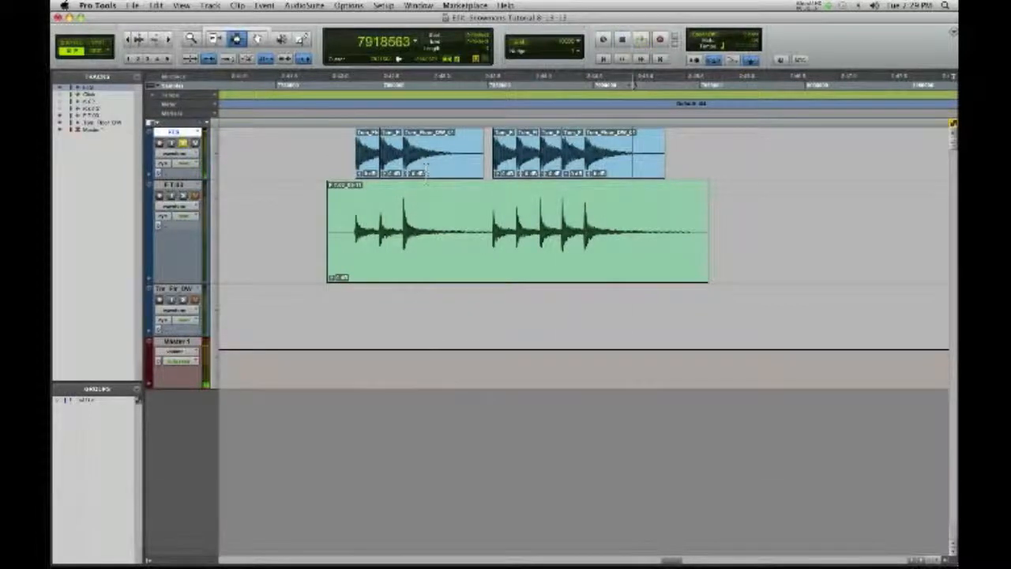
Step: Solo the recorded floor tom track instead of FTS and play its hits from the beginning for comparison
click(182, 143)
click(184, 196)
click(349, 205)
key(space)
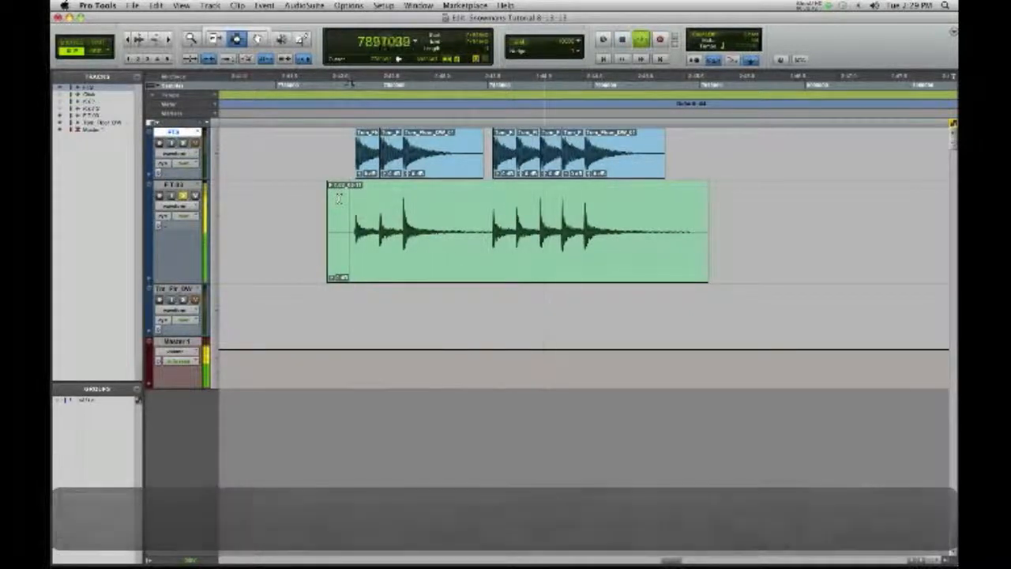
key(space)
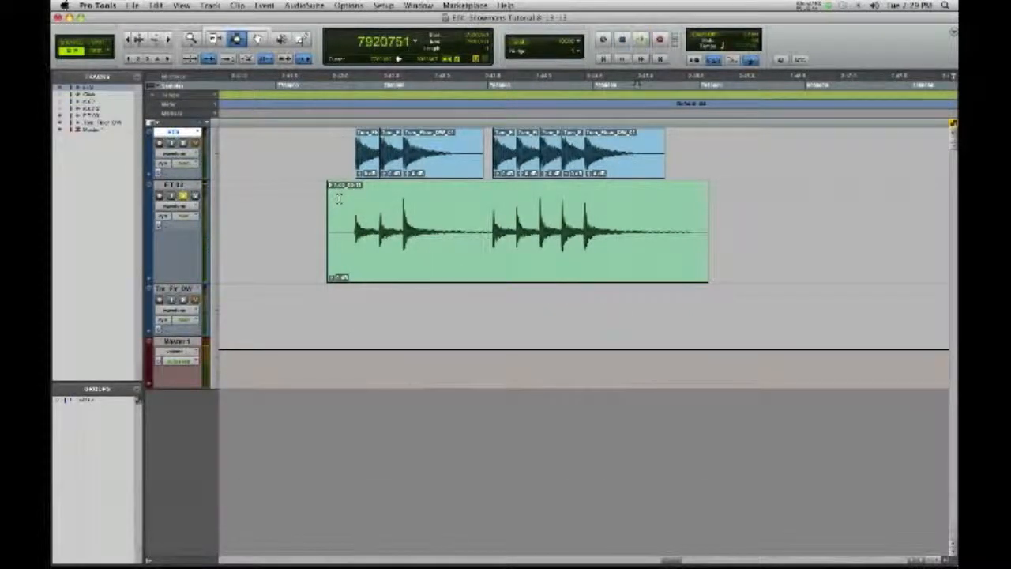
Step: Lower the clip gain of the second and first floor tom samples on the FTS track to match the quieter recorded hits
click(355, 164)
key(t)
key(t)
scroll(352, 163, right, 6)
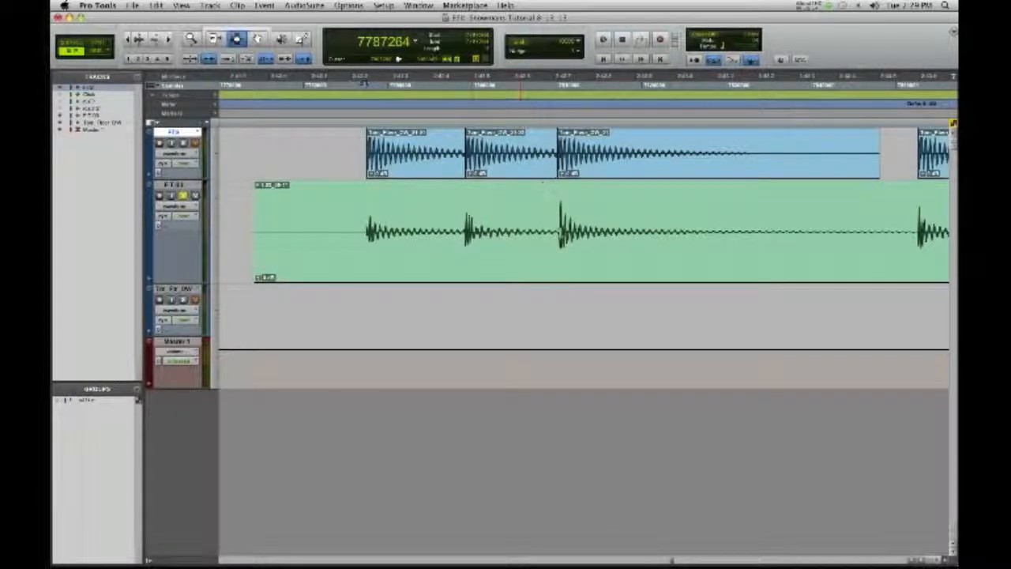
click(467, 176)
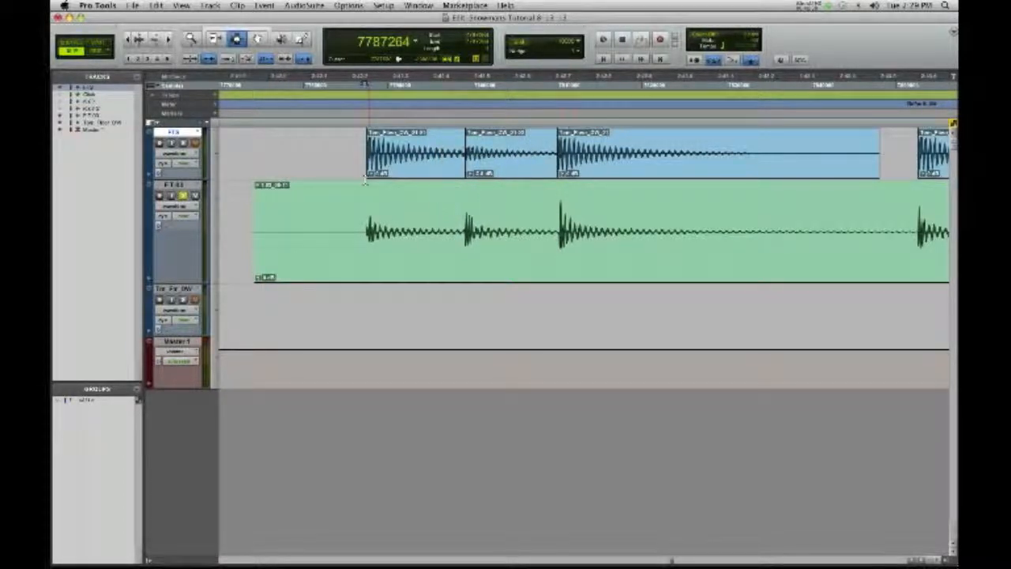
drag(369, 174, 368, 182)
Step: Solo the FTS track instead of the recorded floor tom and play back the first three samples with their adjusted levels
key(r)
key(r)
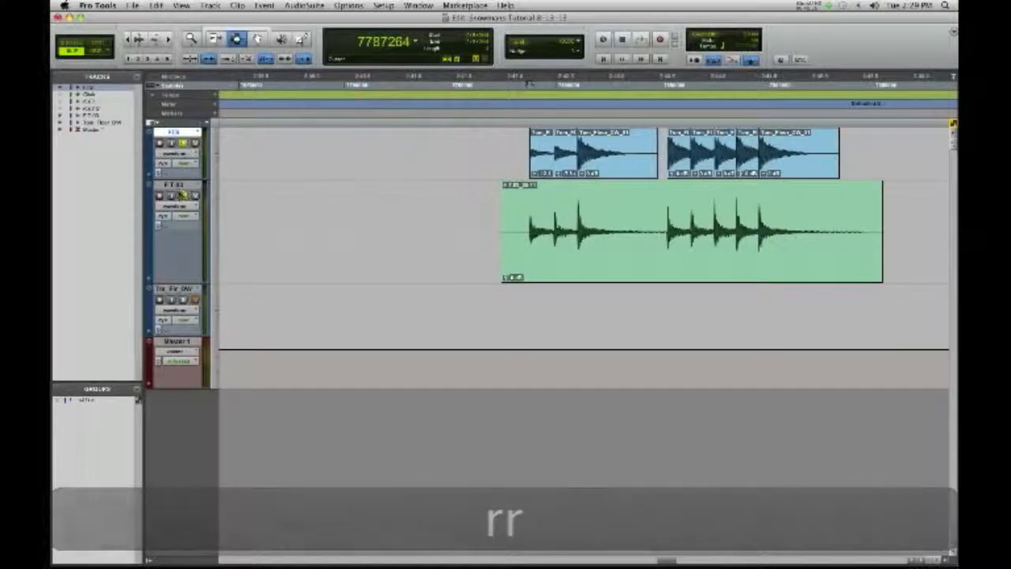
click(508, 153)
key(space)
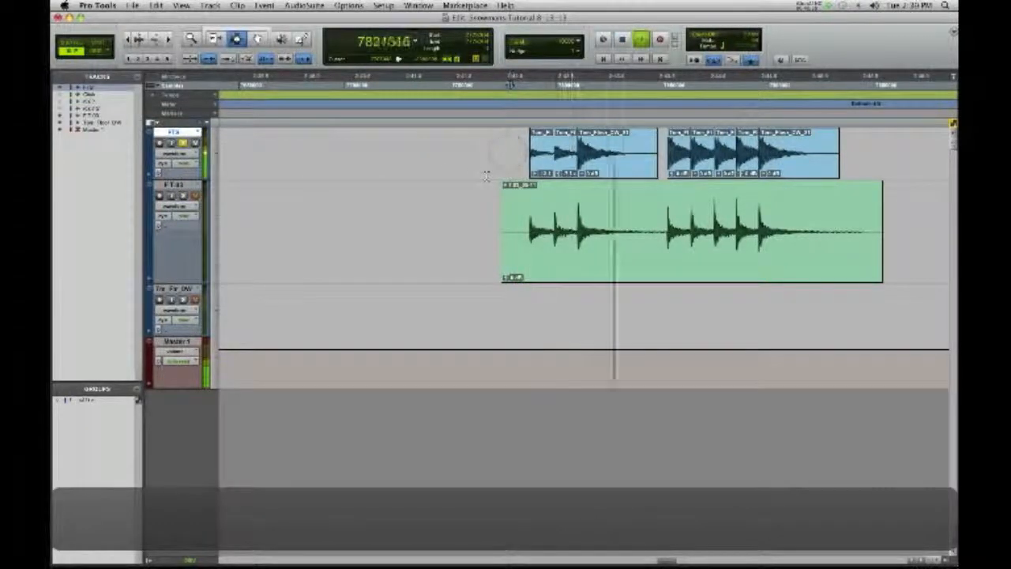
key(space)
scroll(487, 173, right, 5)
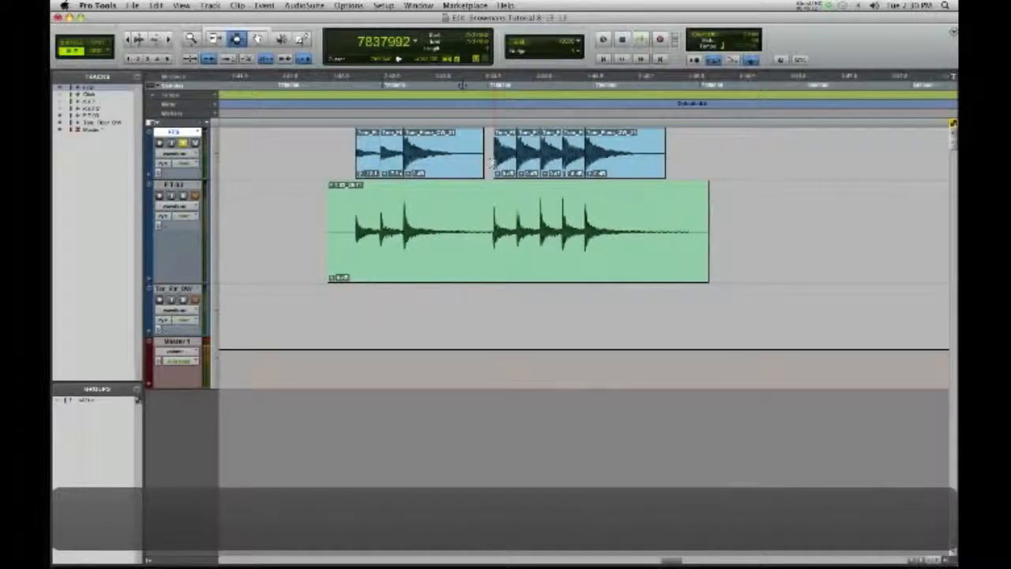
Step: Lower the clip gain of the first four floor tom samples in the second group on FTS to follow the recorded hits' dynamics
key(t)
key(t)
scroll(489, 156, right, 6)
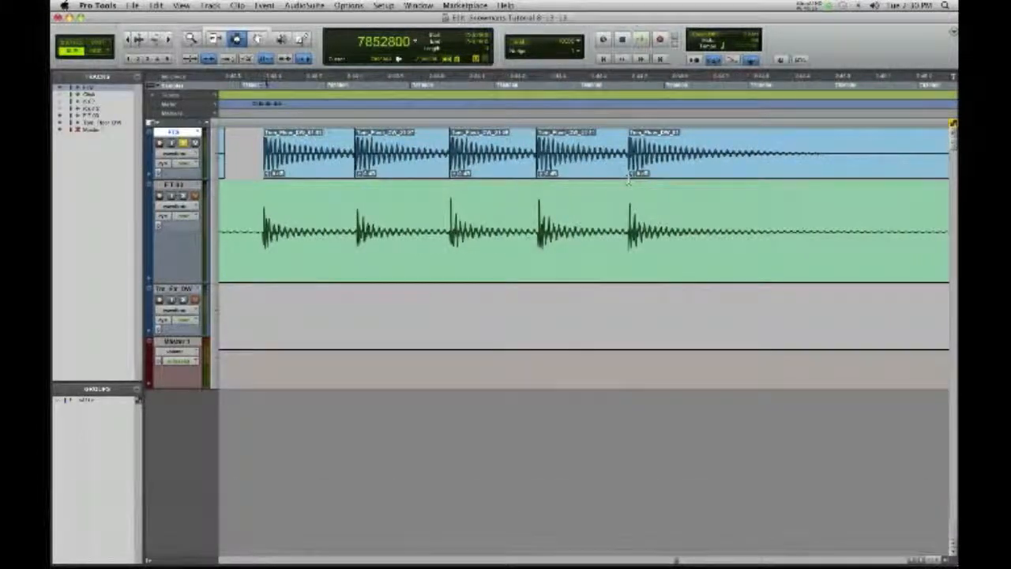
drag(541, 174, 540, 186)
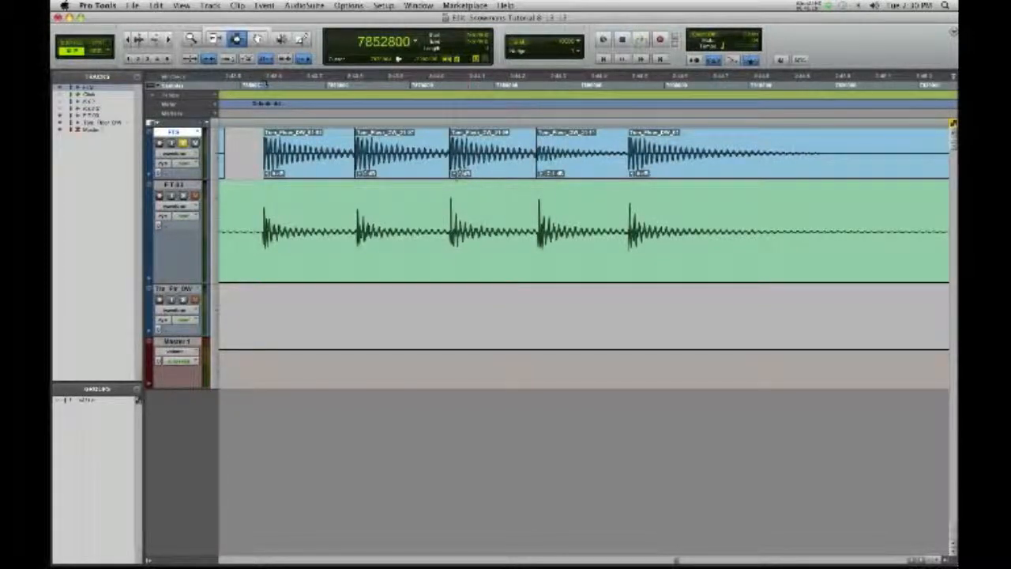
drag(454, 173, 449, 184)
drag(359, 173, 358, 186)
drag(275, 174, 267, 185)
Step: Play back the second group of floor tom samples on the soloed FTS track with their reduced levels
key(r)
key(r)
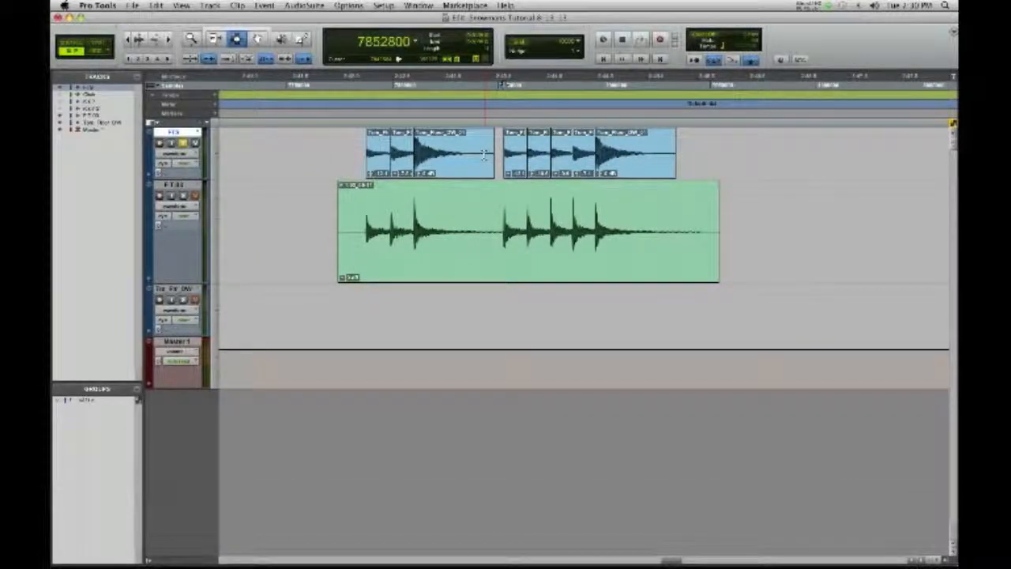
key(space)
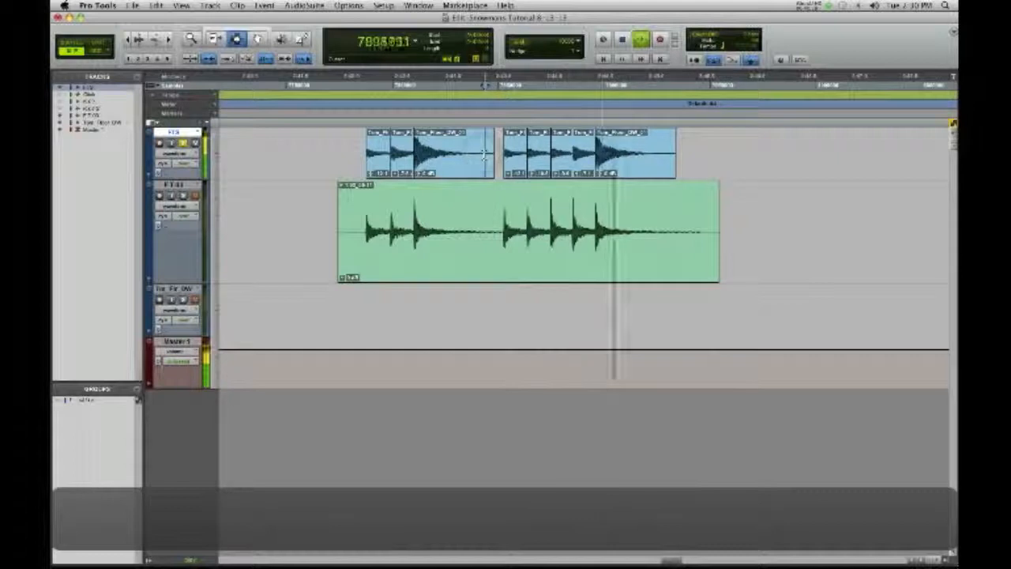
key(space)
Step: Fine-tune the clip gain of the fourth and third samples in the second FTS group and play the group back
drag(576, 175, 575, 177)
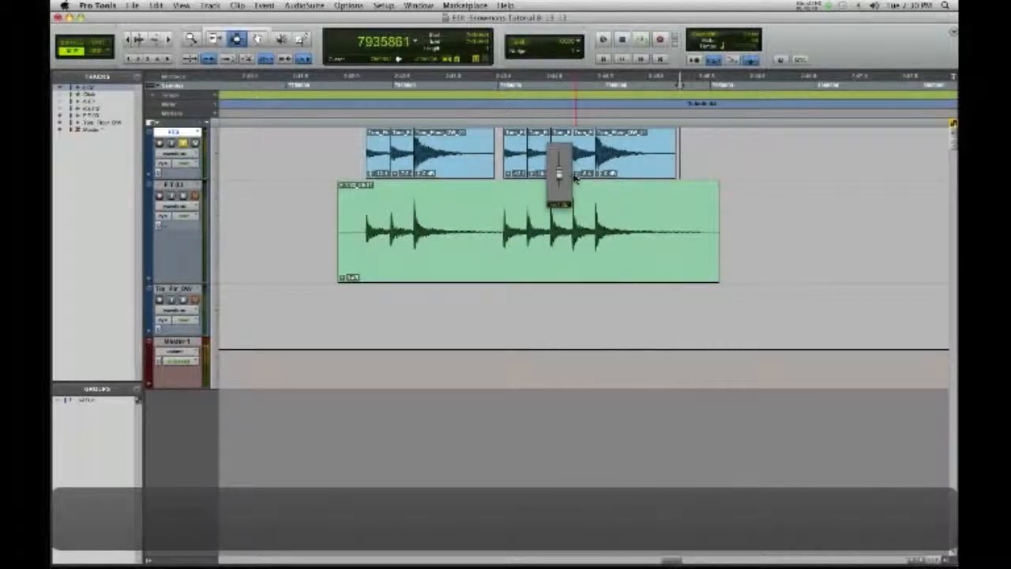
click(555, 178)
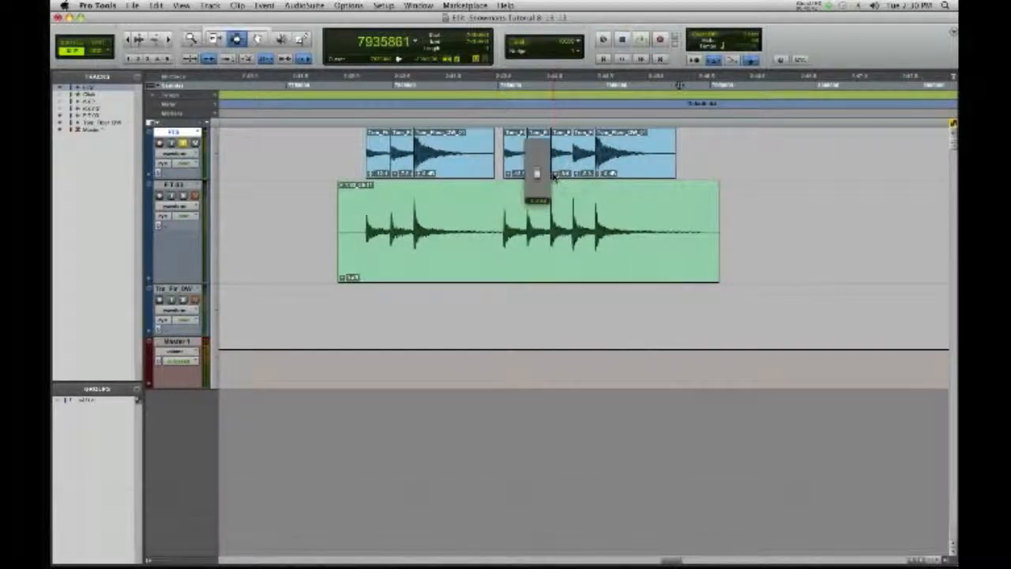
click(471, 161)
key(space)
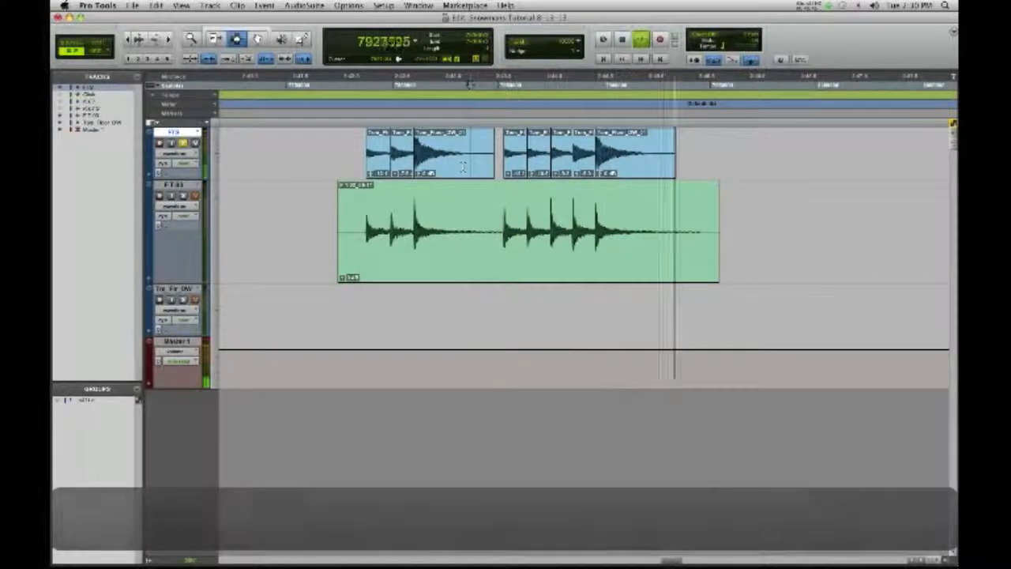
key(space)
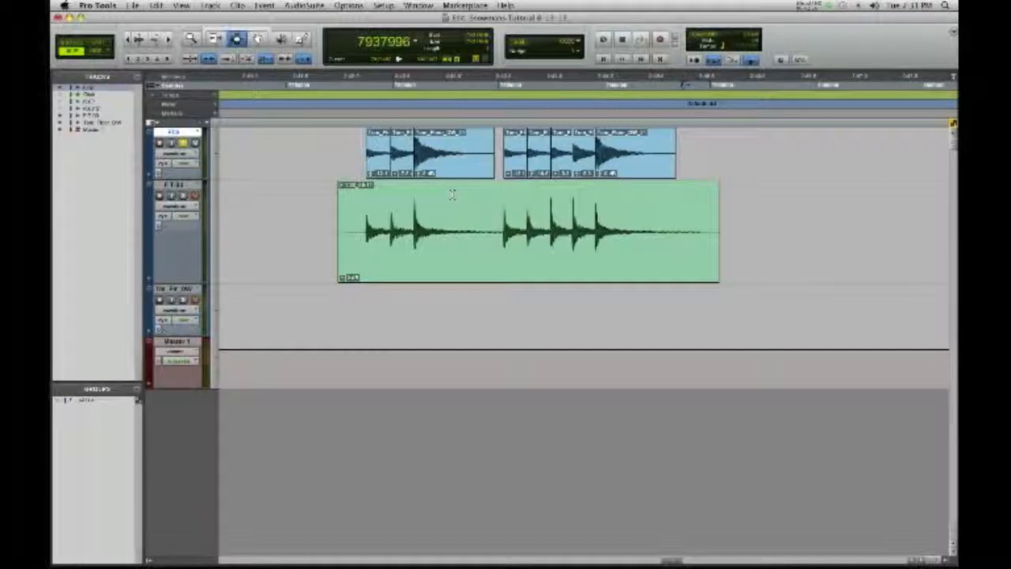
click(482, 164)
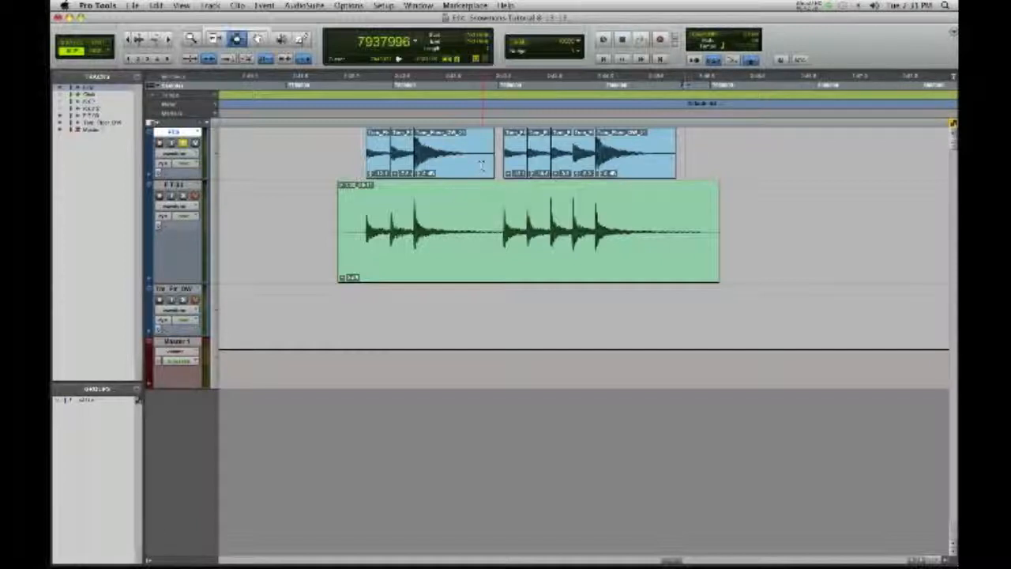